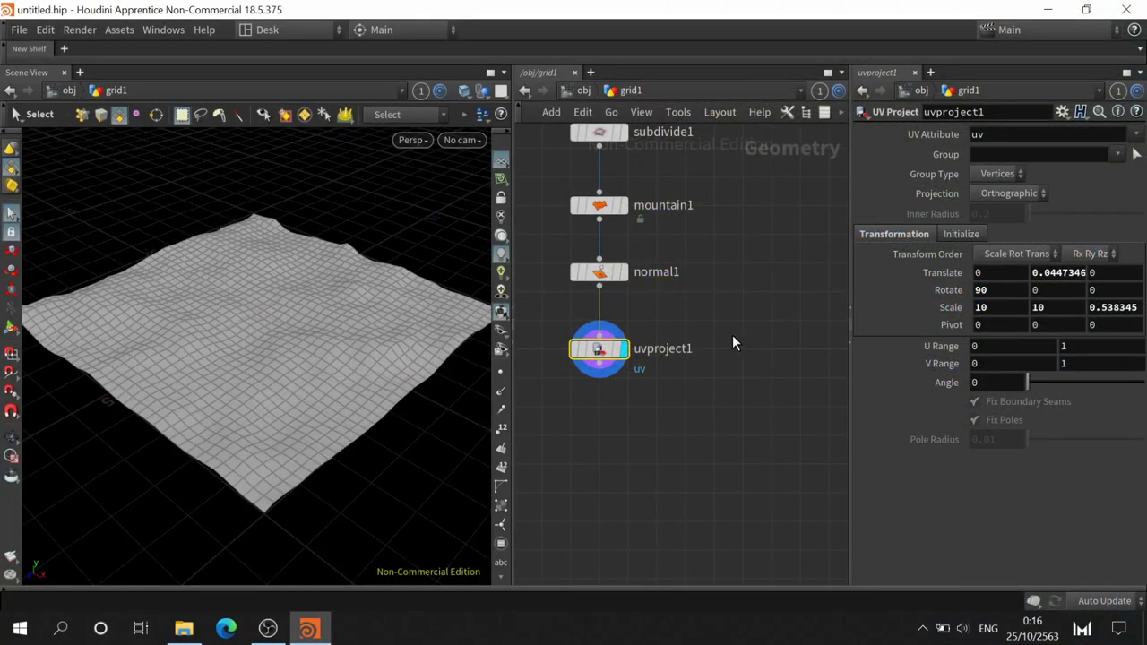
- Home the network view so grid1, subdivide, mountain, normal and uvproject1 all fit on screen
key("h")
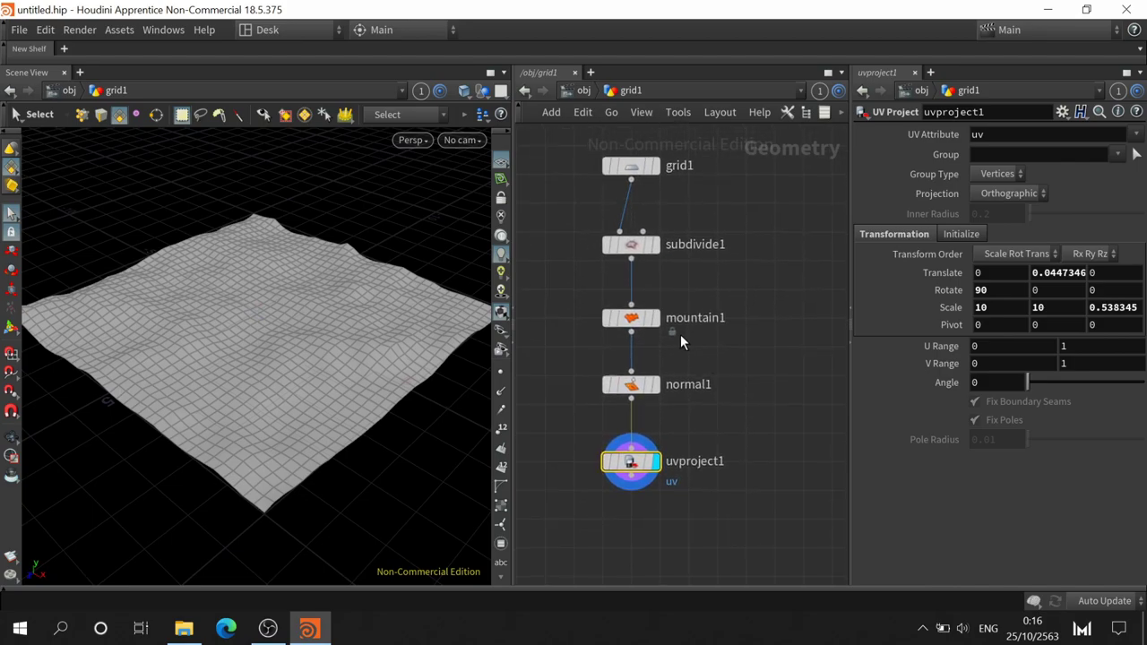
left_click(655, 166)
left_click(637, 168)
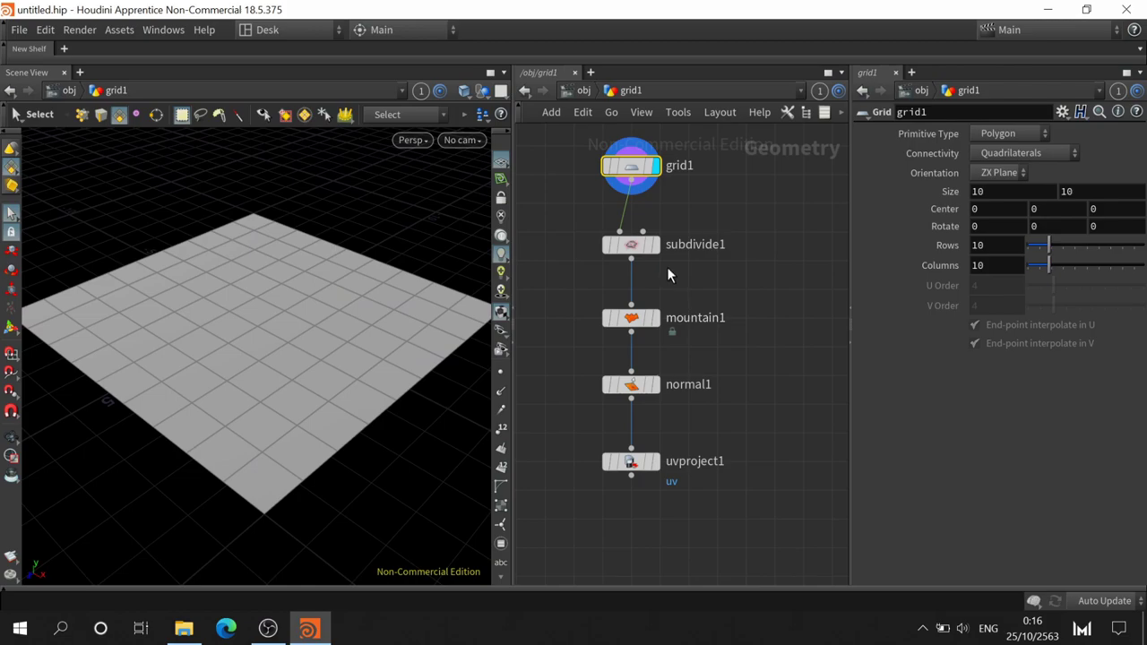
left_click(657, 247)
left_click(632, 249)
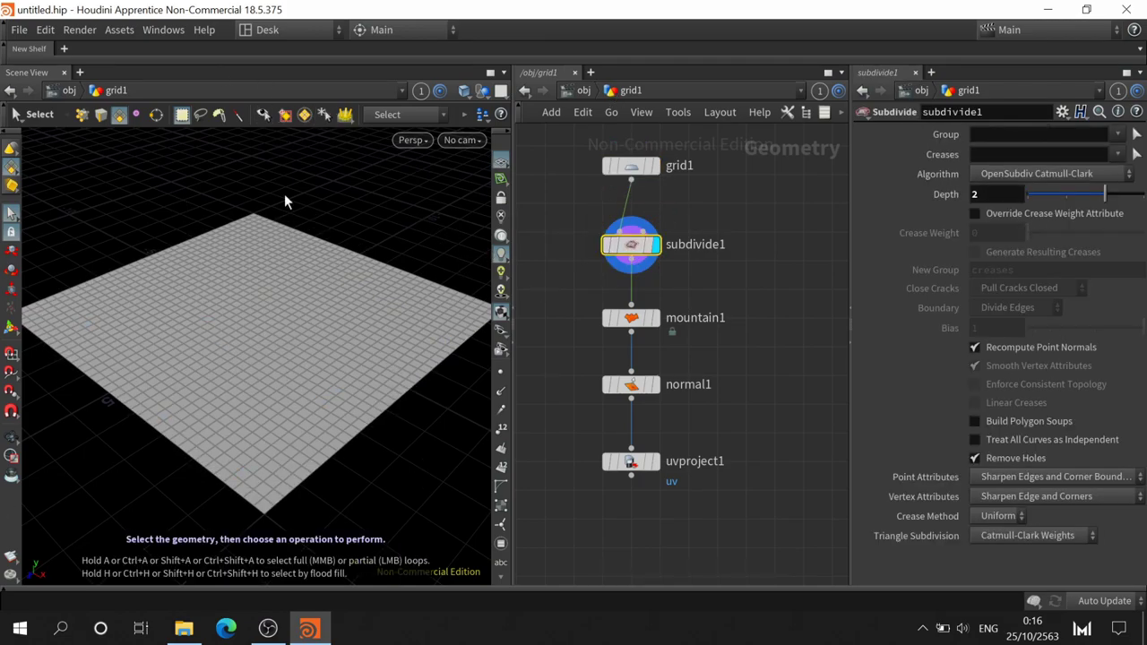
left_click(658, 324)
left_click(632, 319)
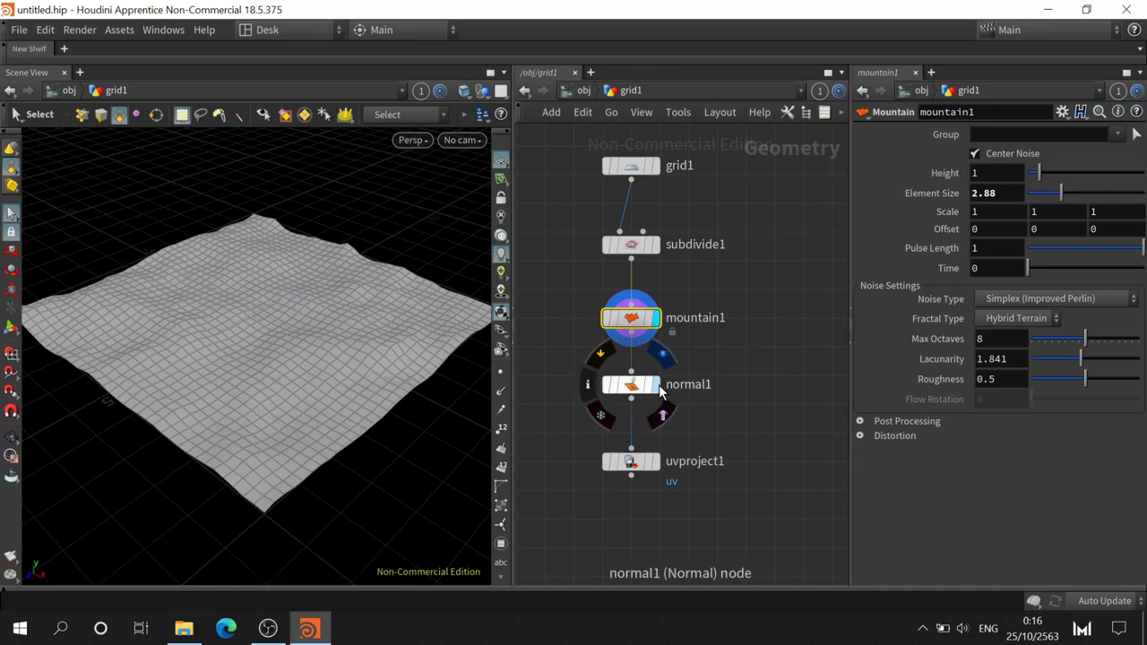
mouse_move(632, 384)
left_click(650, 385)
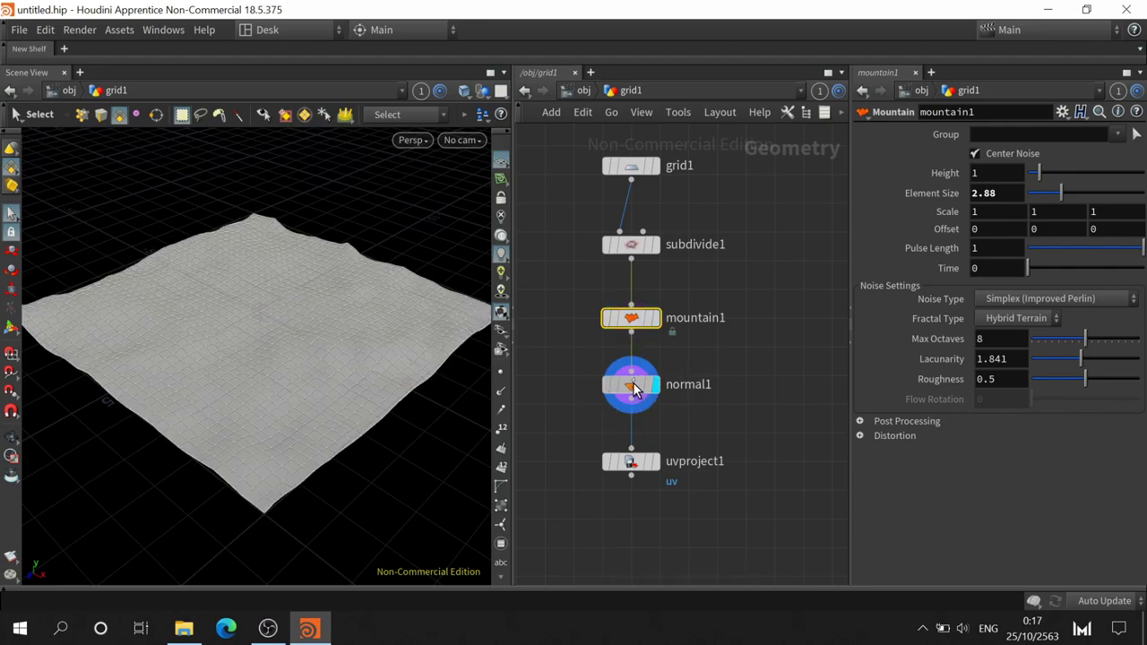
left_click(657, 465)
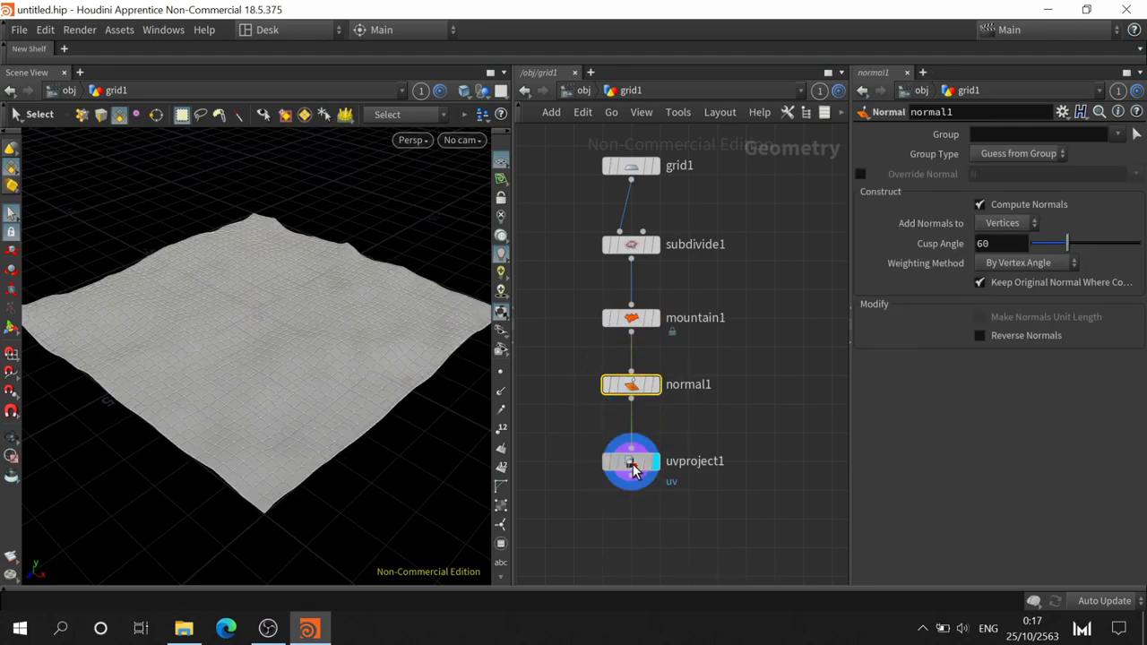
left_click(640, 461)
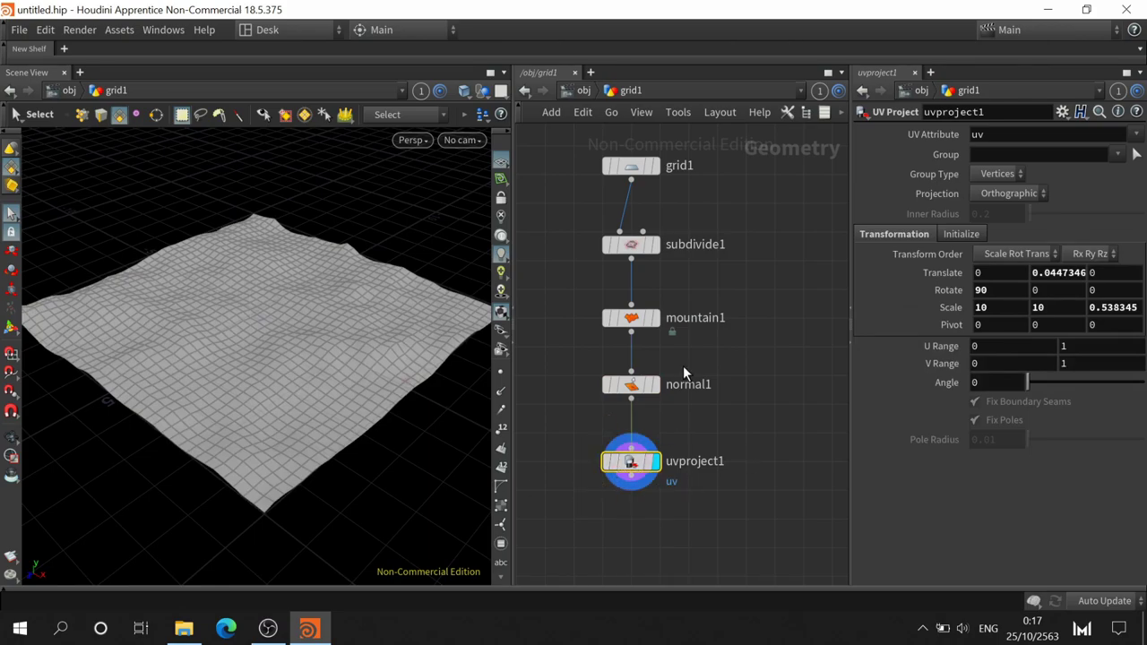
- Delete uvproject1 and place a Box node in cleared space beside the terrain chain
key("Delete")
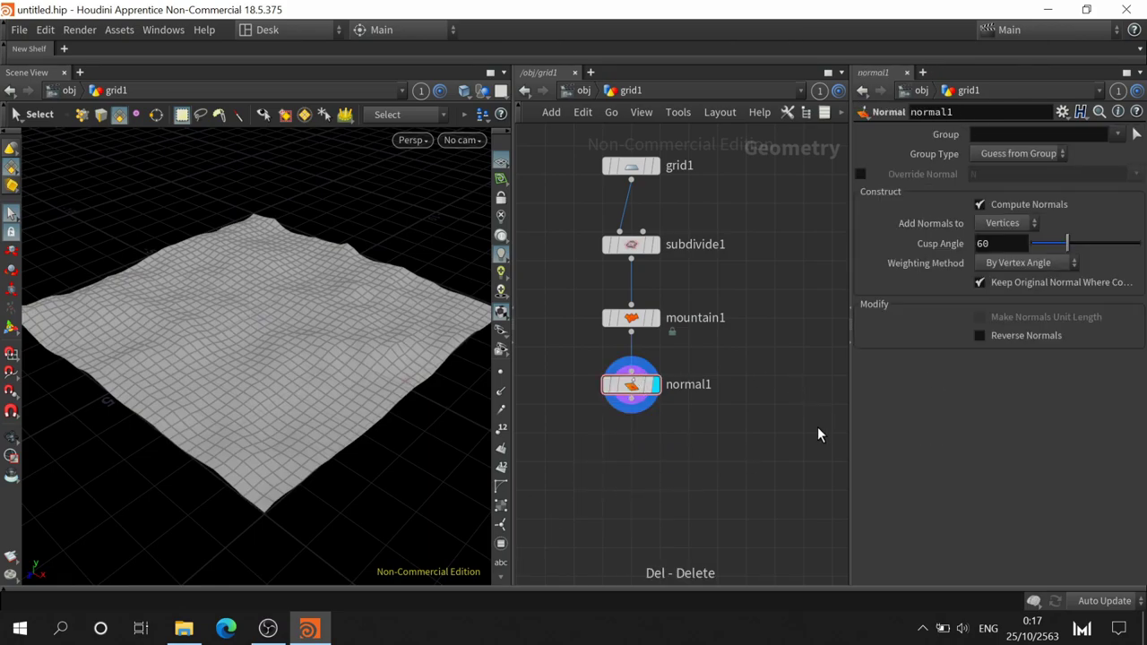
mouse_move(707, 462)
middle_mouse_down()
mouse_move(669, 514)
mouse_move(654, 455)
middle_mouse_up()
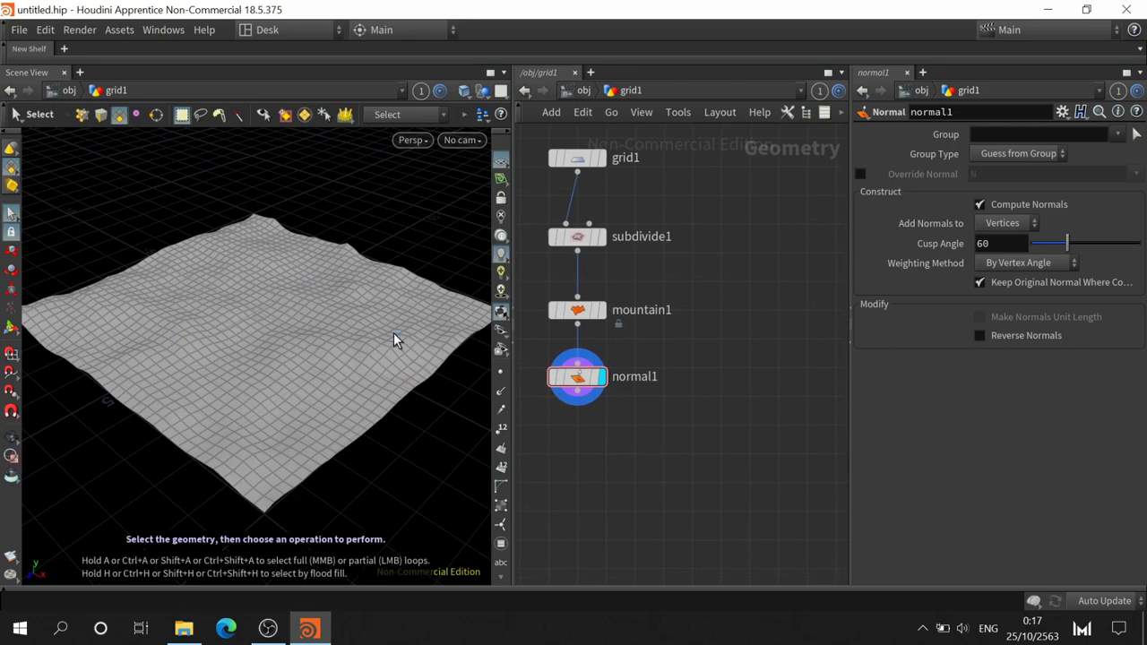
middle_click_drag(821, 294, 696, 296)
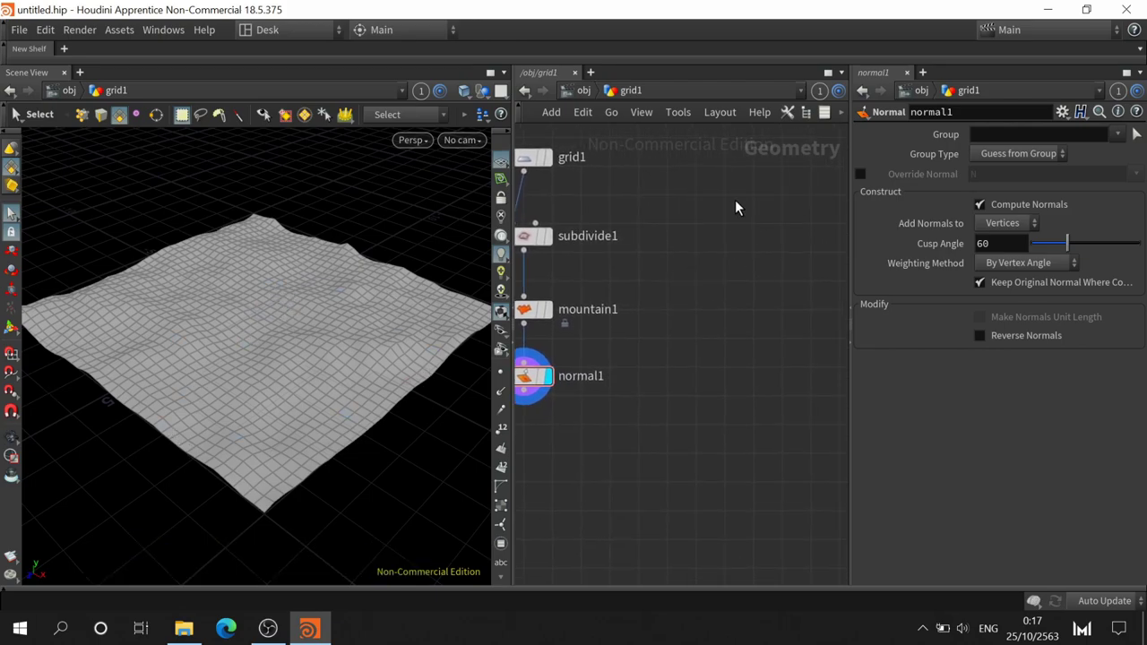
key("1")
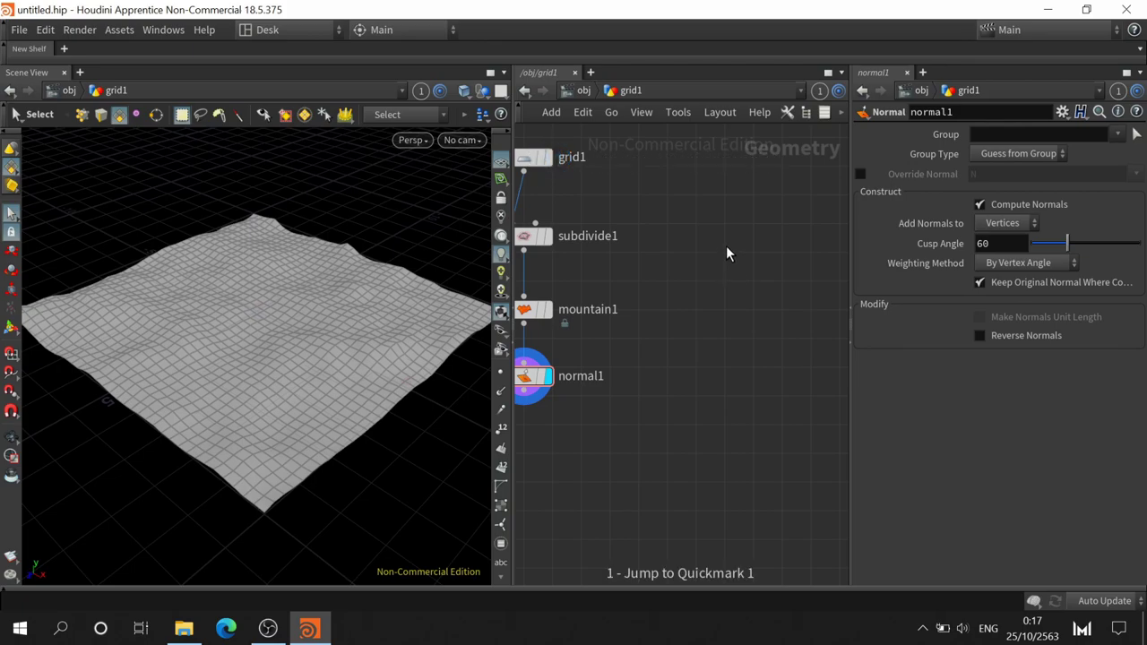
key("Tab")
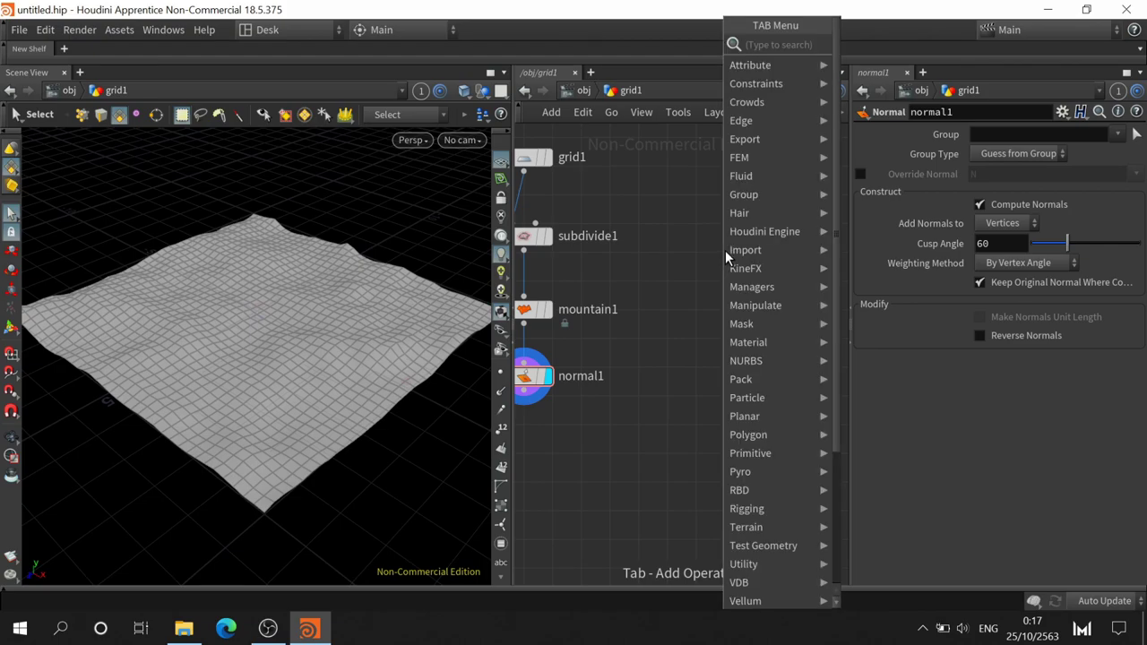
key("Escape")
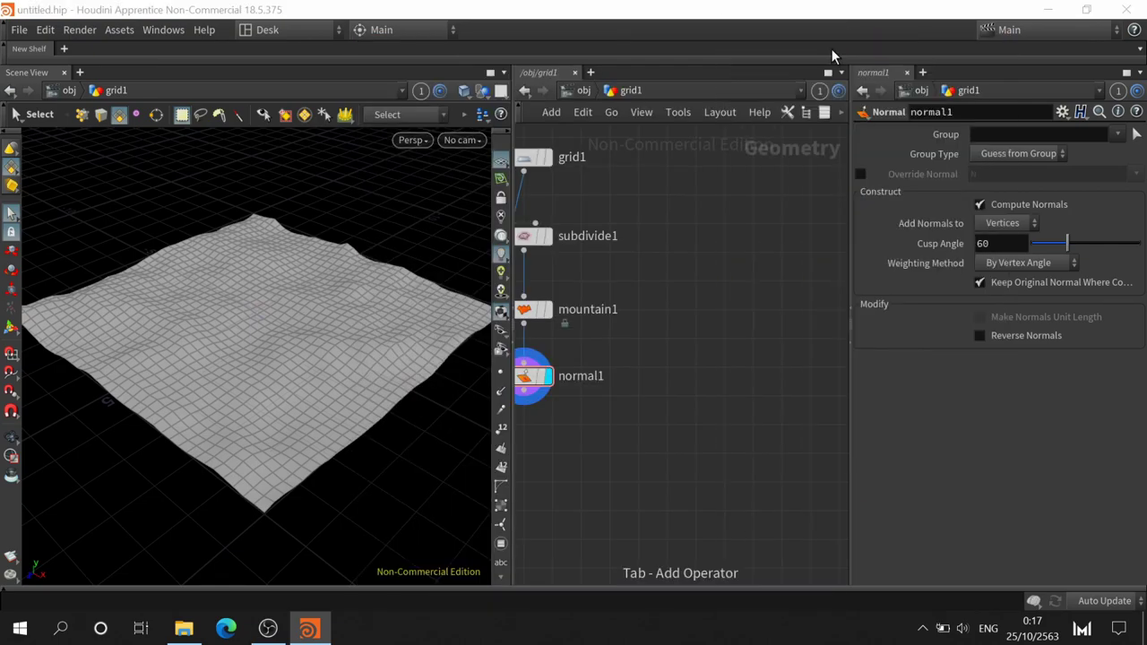
left_click(711, 236)
scroll(785, 309, "down", 1)
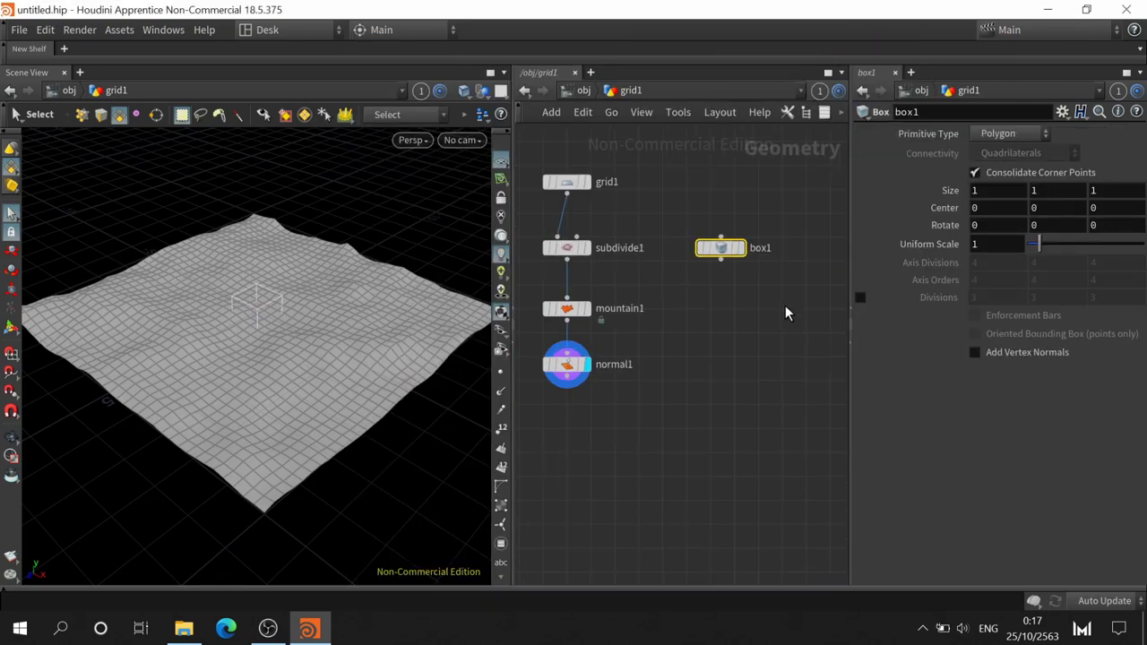
scroll(734, 295, "up", 1)
- Add a Torus node beside box1
key("Tab")
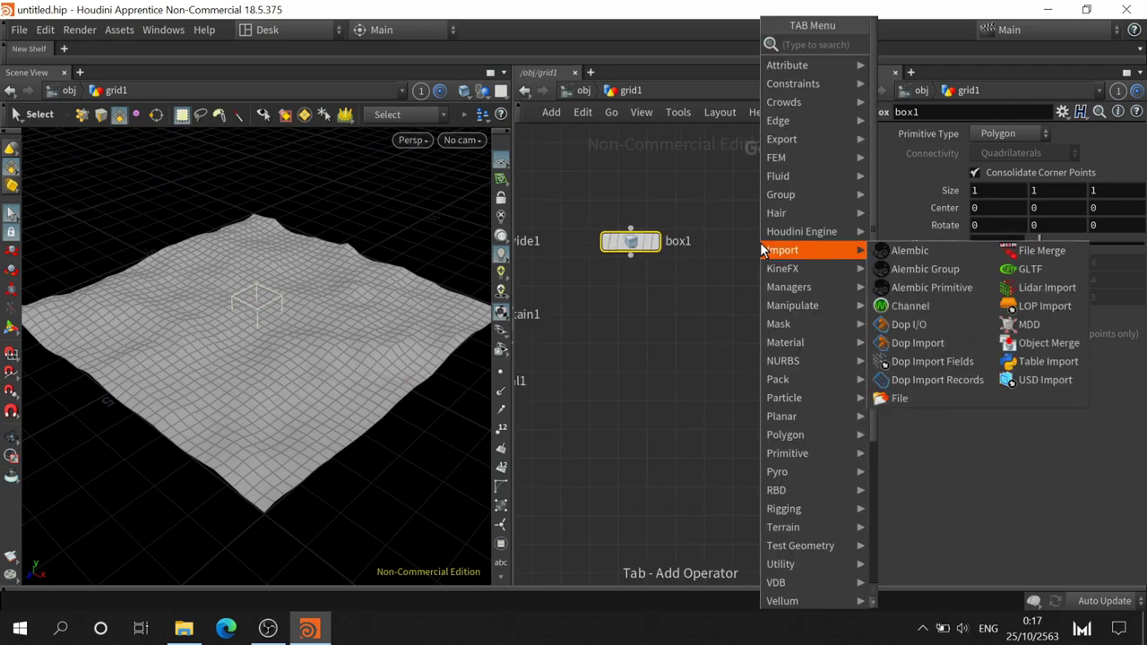
type("toru")
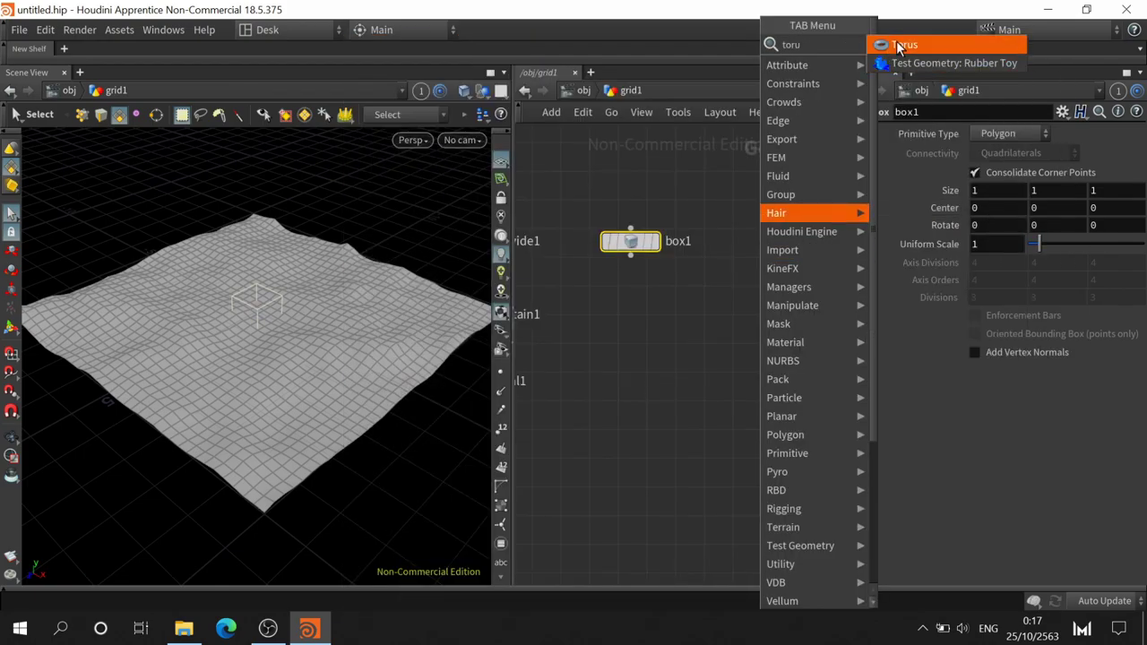
left_click(898, 47)
left_click(767, 250)
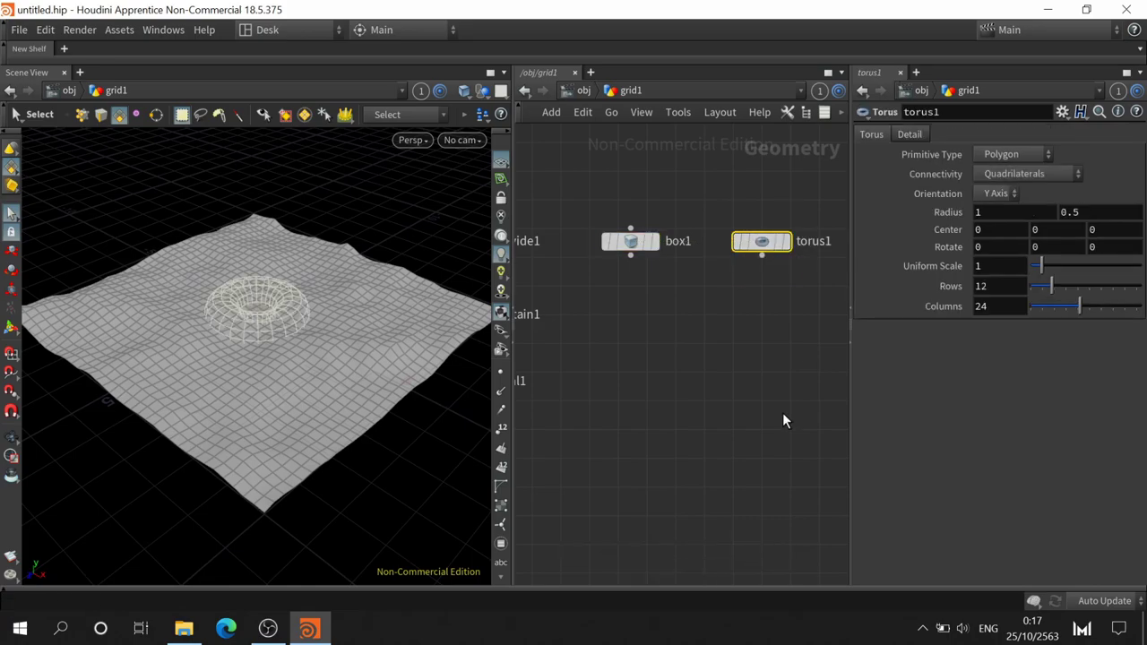
middle_click_drag(783, 420, 567, 430)
left_click(693, 258)
- Add a Sphere node next to torus1
key("Tab")
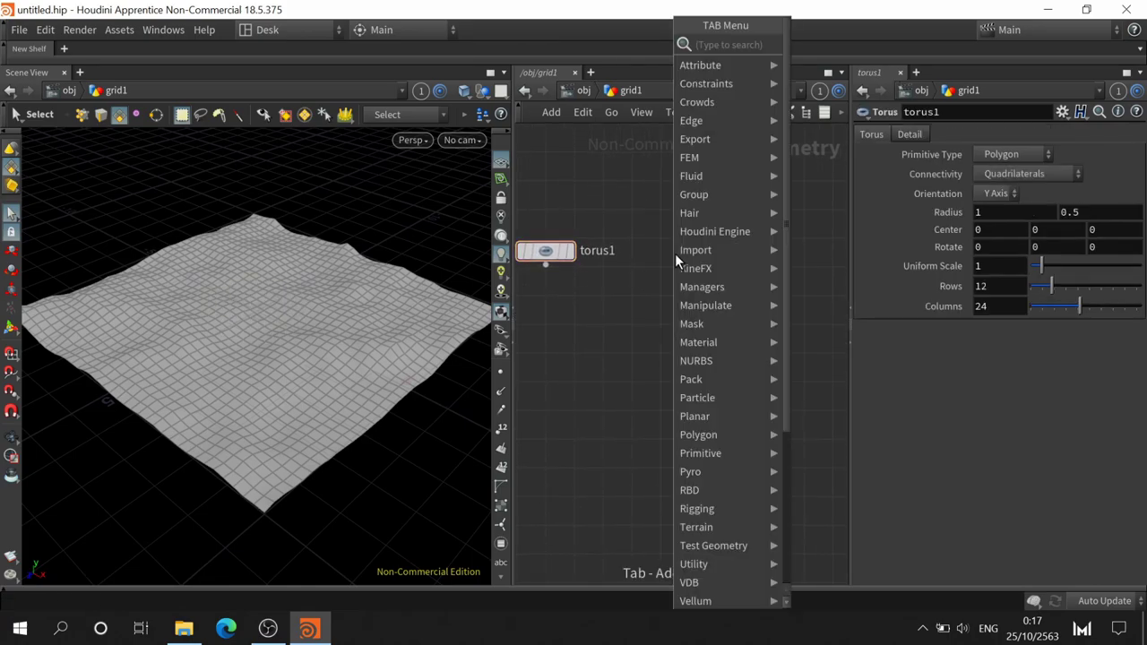
type("spher")
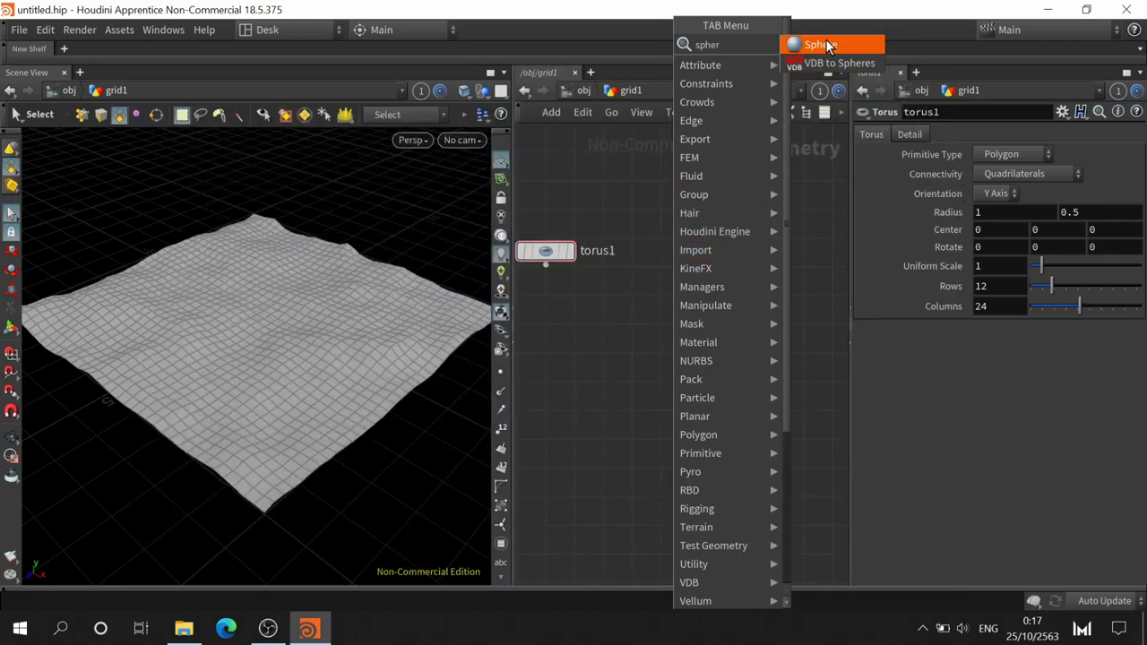
key("Return")
left_click(688, 251)
- Set sphere1's Primitive Type to Polygon Mesh
key("h")
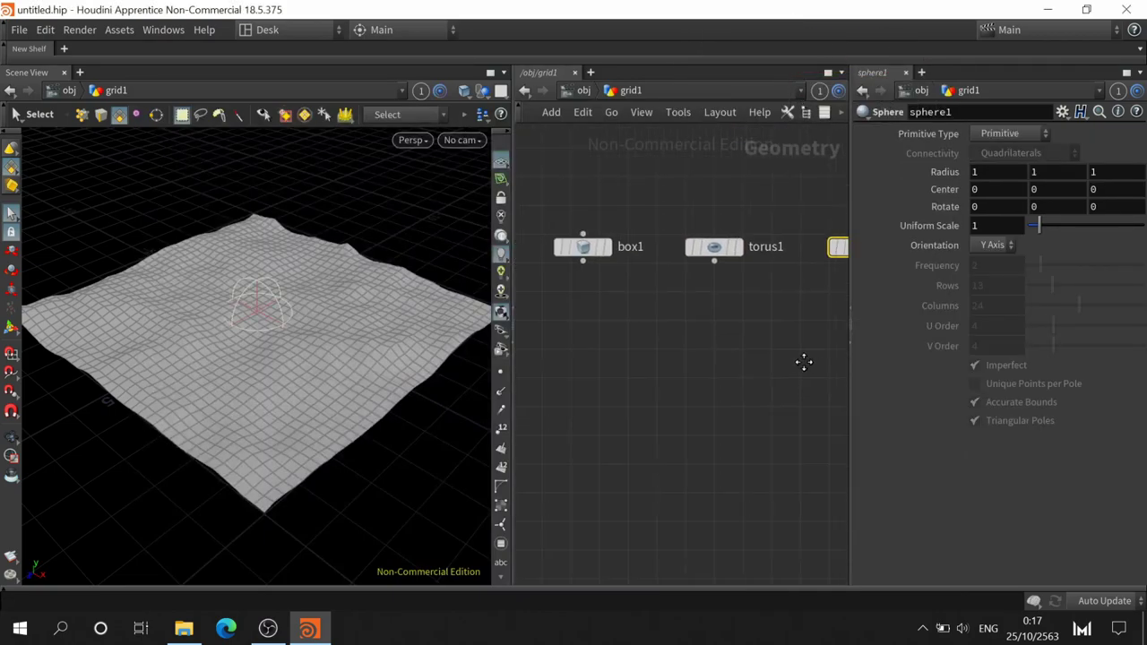
left_click(616, 234)
mouse_move(714, 246)
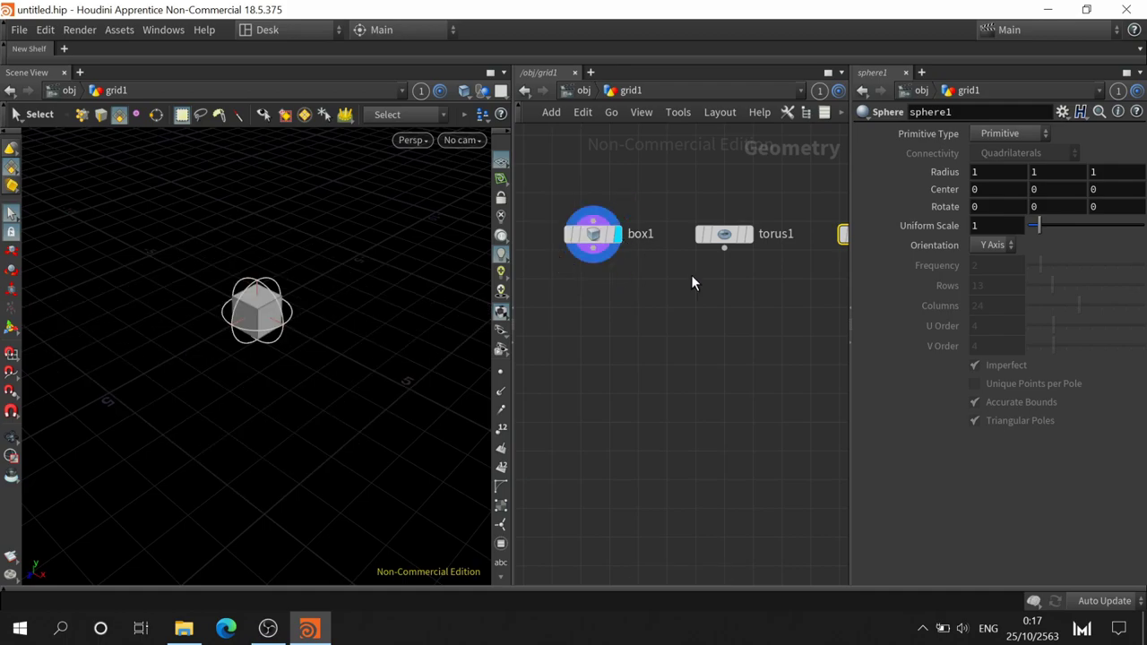
left_click(754, 239)
key("h")
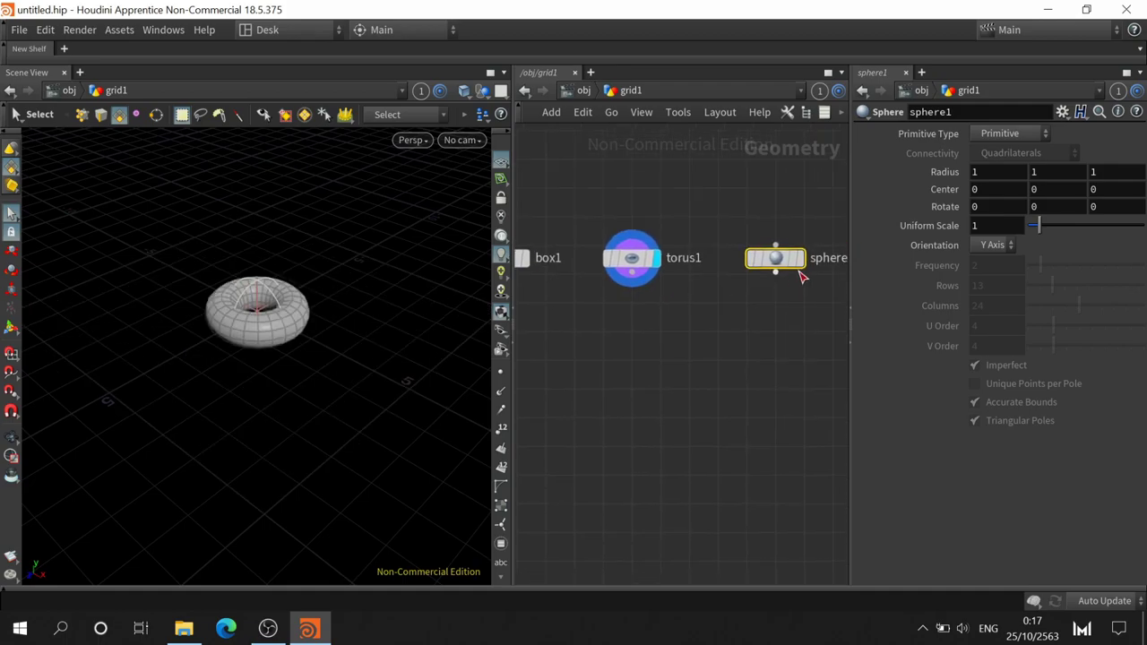
left_click(776, 262)
left_click(987, 131)
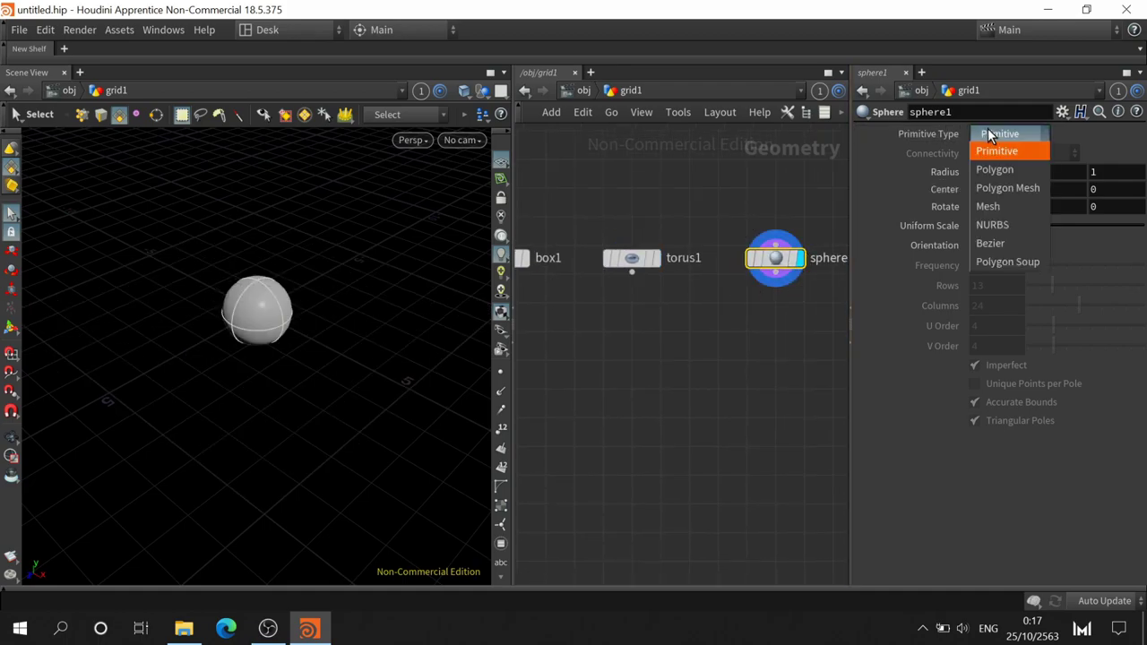
left_click(1016, 187)
- Lay the shape nodes out in an even row, then display and select box1
key("l")
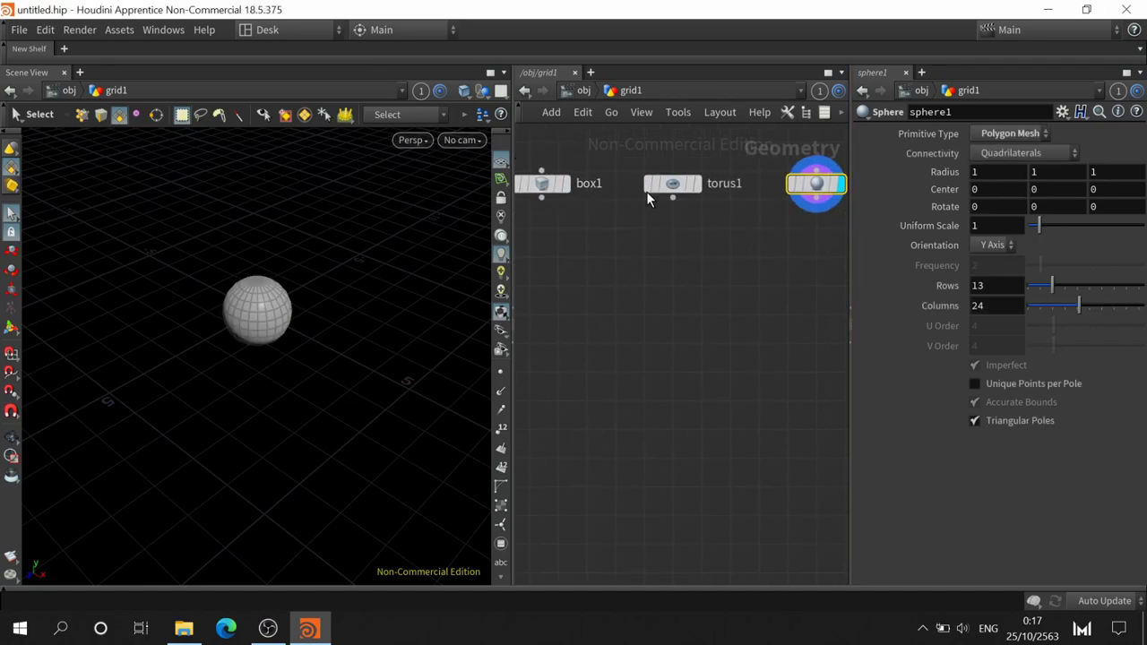
mouse_move(542, 184)
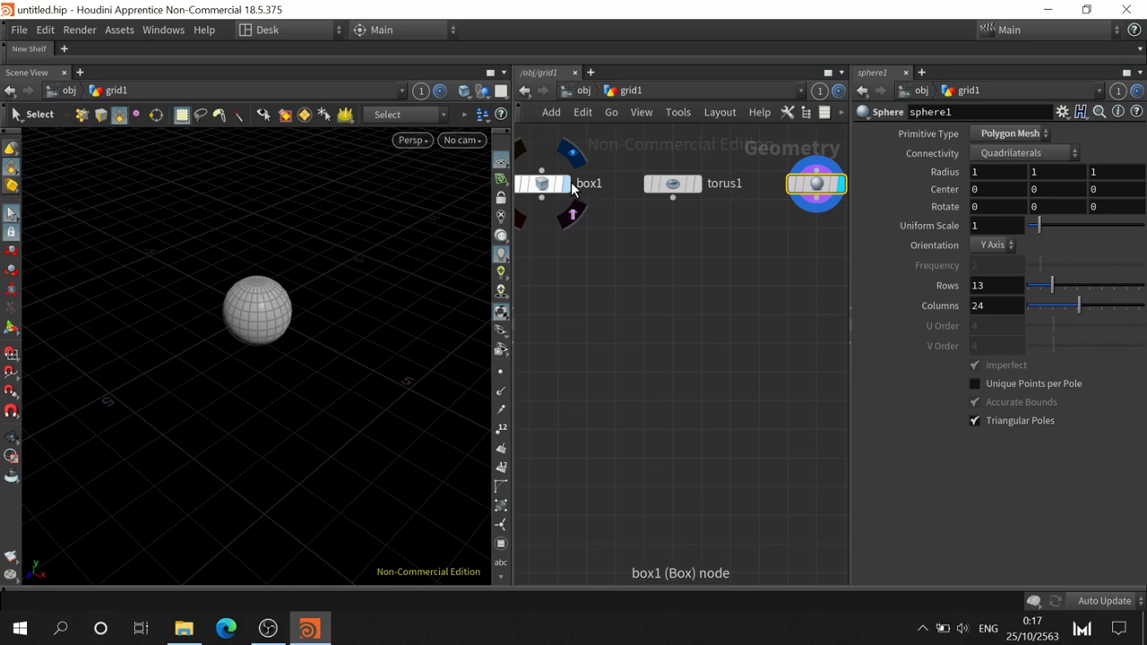
left_click(567, 185)
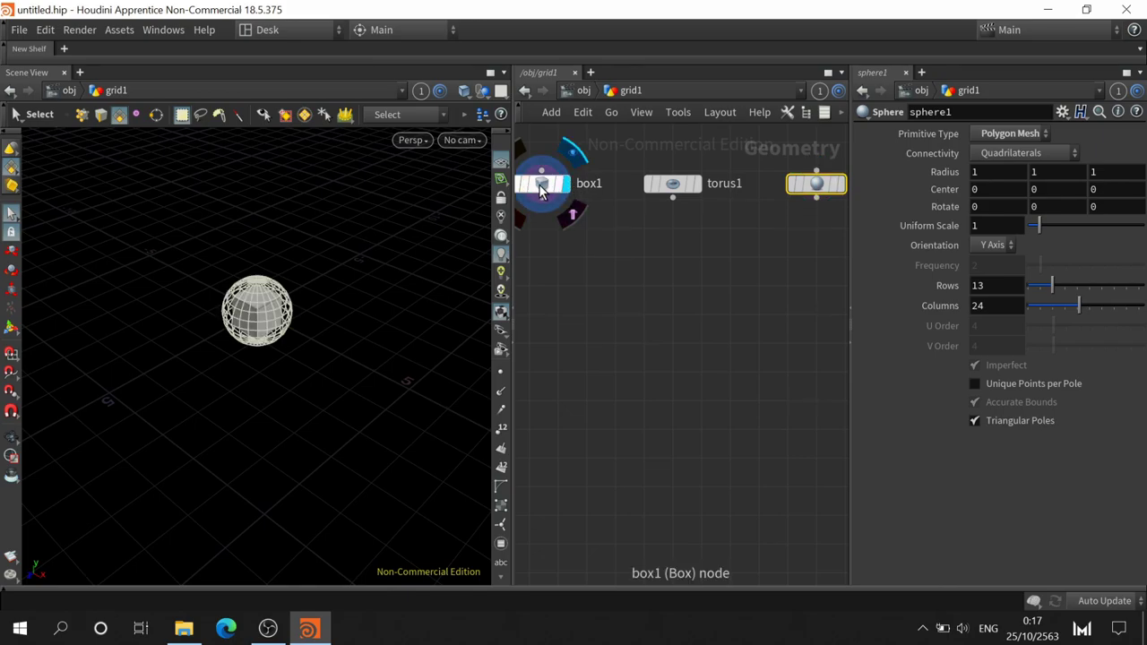
left_click(541, 188)
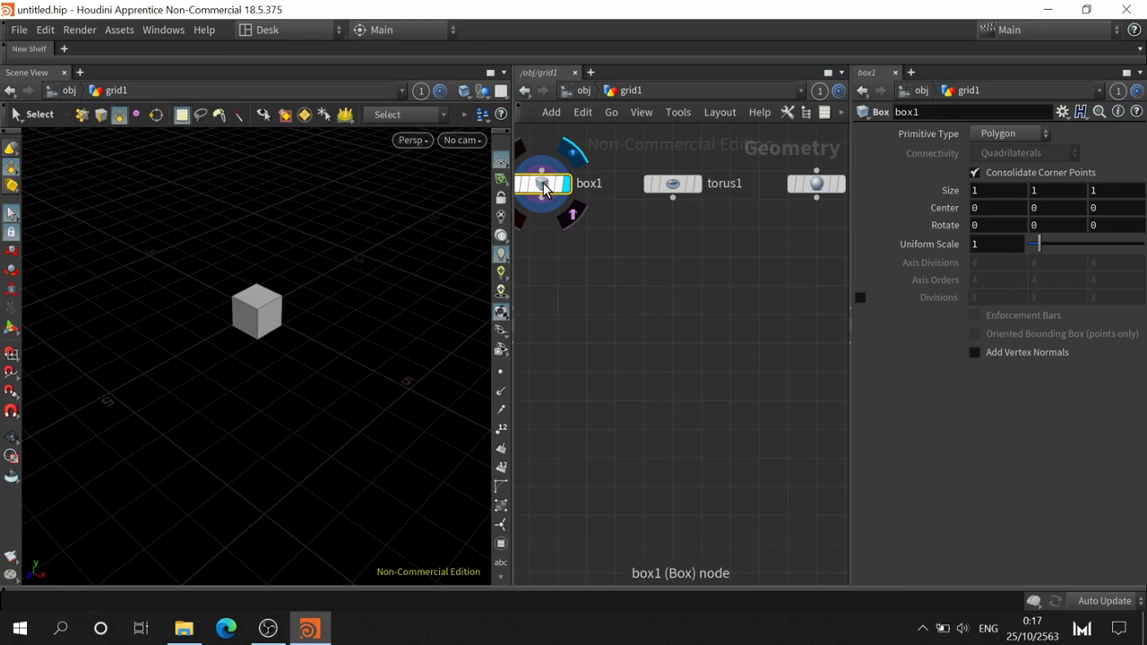
key("Tab")
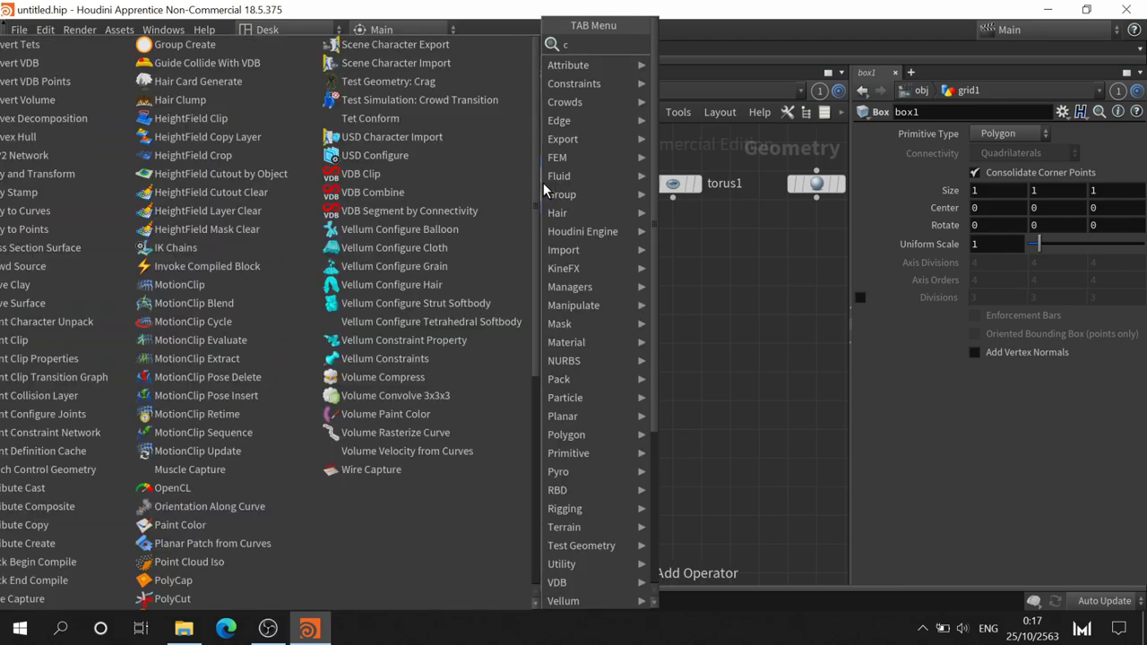
- Add a Color node below box1, wire box1 into it and display it
type("col")
left_click(727, 44)
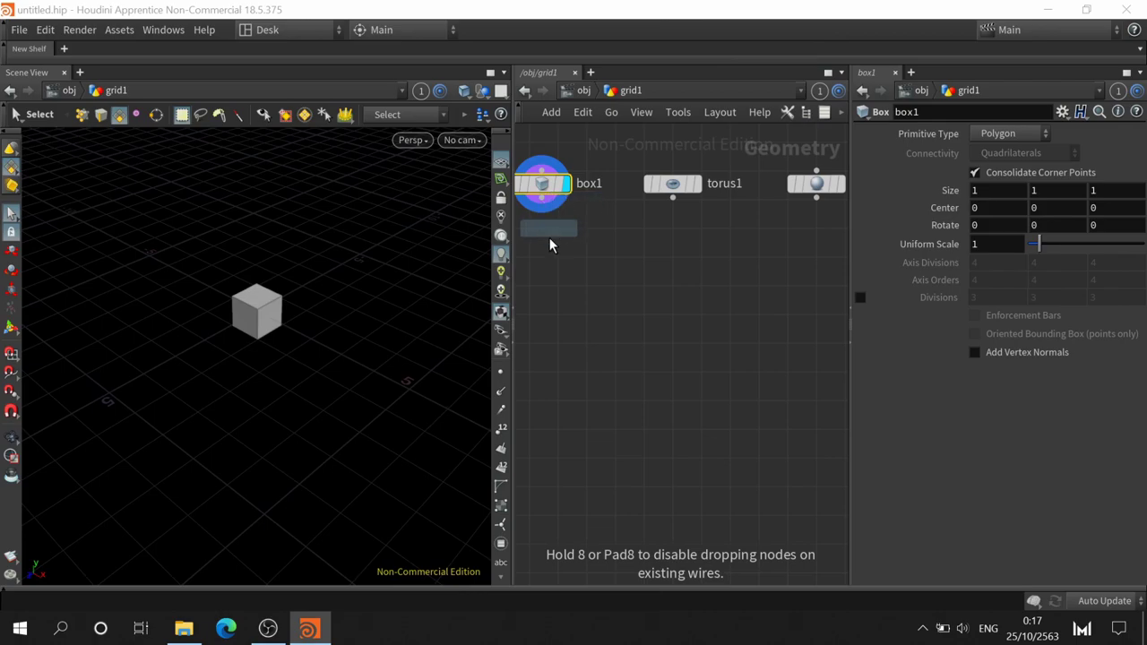
left_click(550, 258)
left_click(541, 199)
left_click(548, 248)
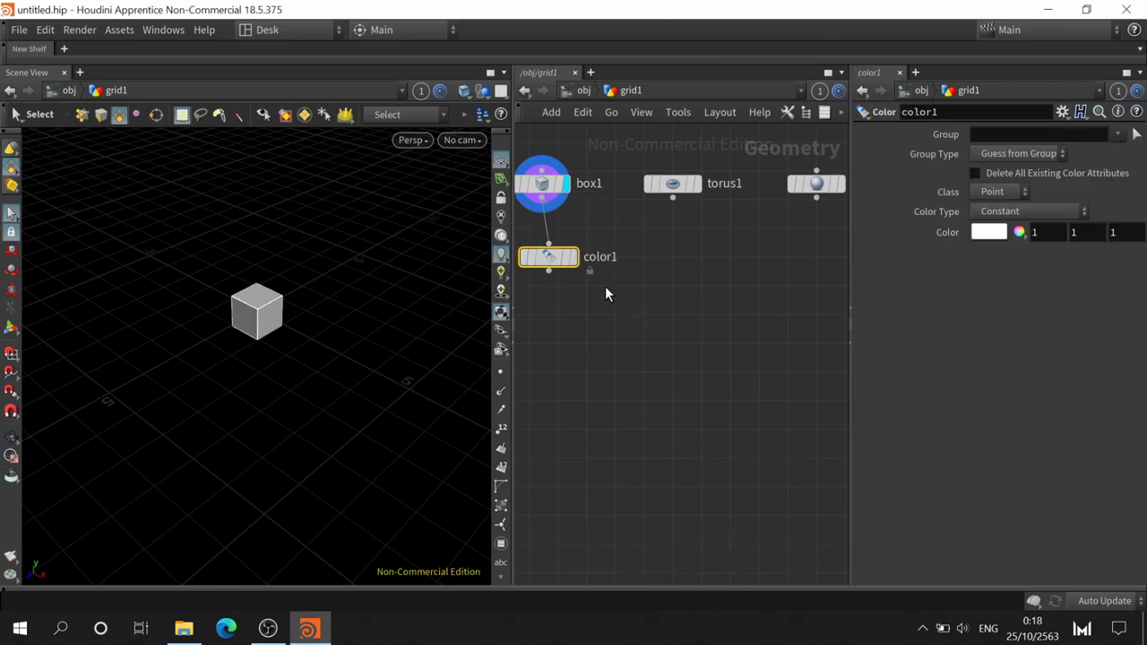
mouse_move(639, 258)
middle_mouse_down()
mouse_move(704, 259)
mouse_move(670, 263)
middle_mouse_up()
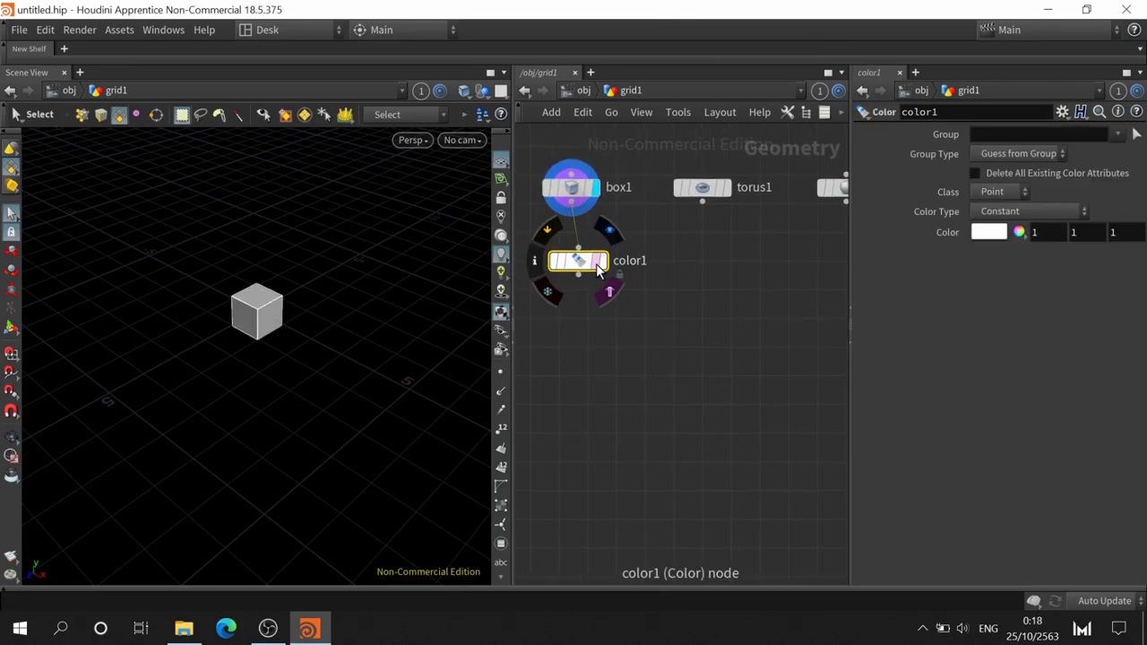
left_click(609, 232)
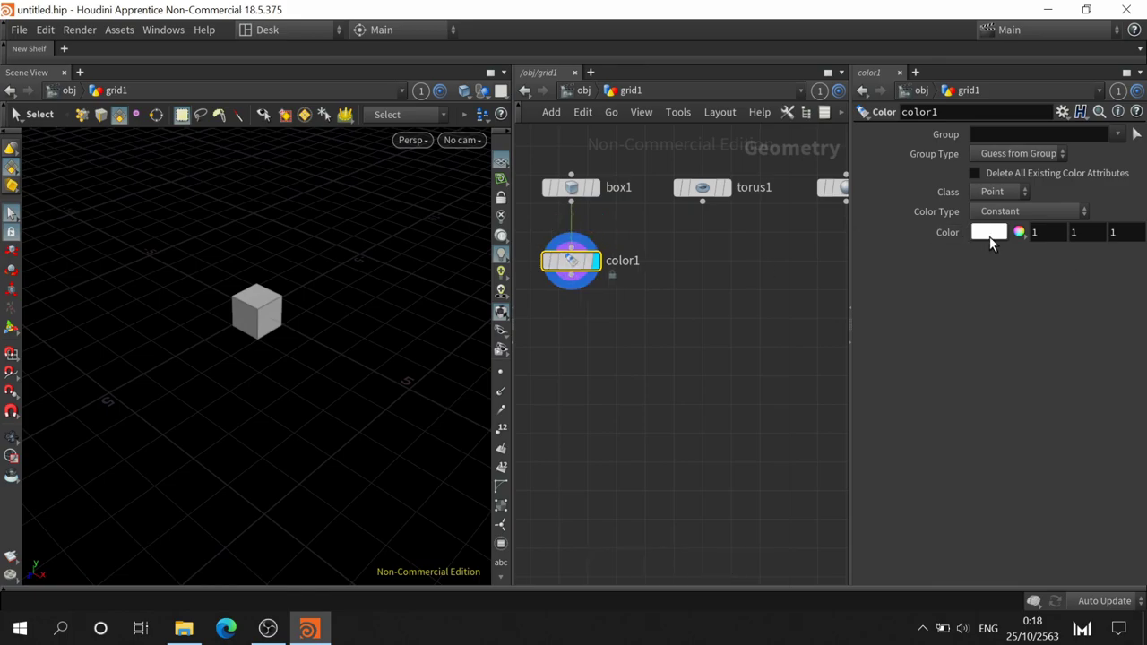
- Set color1 to red (FF0000) in the Color Editor
left_click(989, 234)
left_click(821, 114)
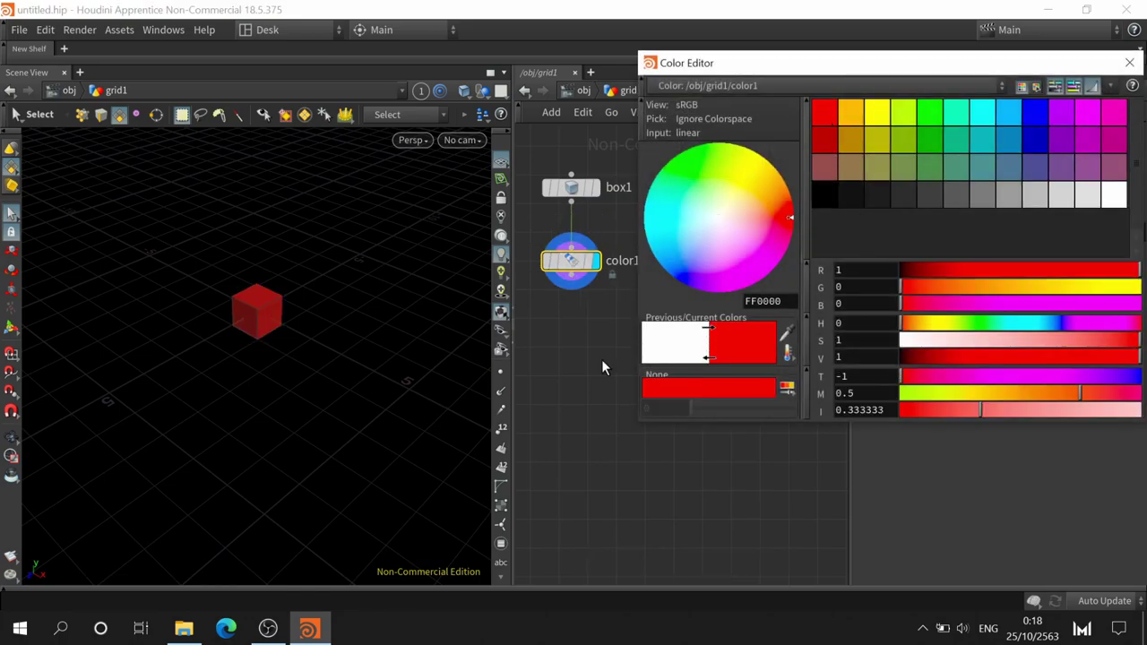
left_click(596, 312)
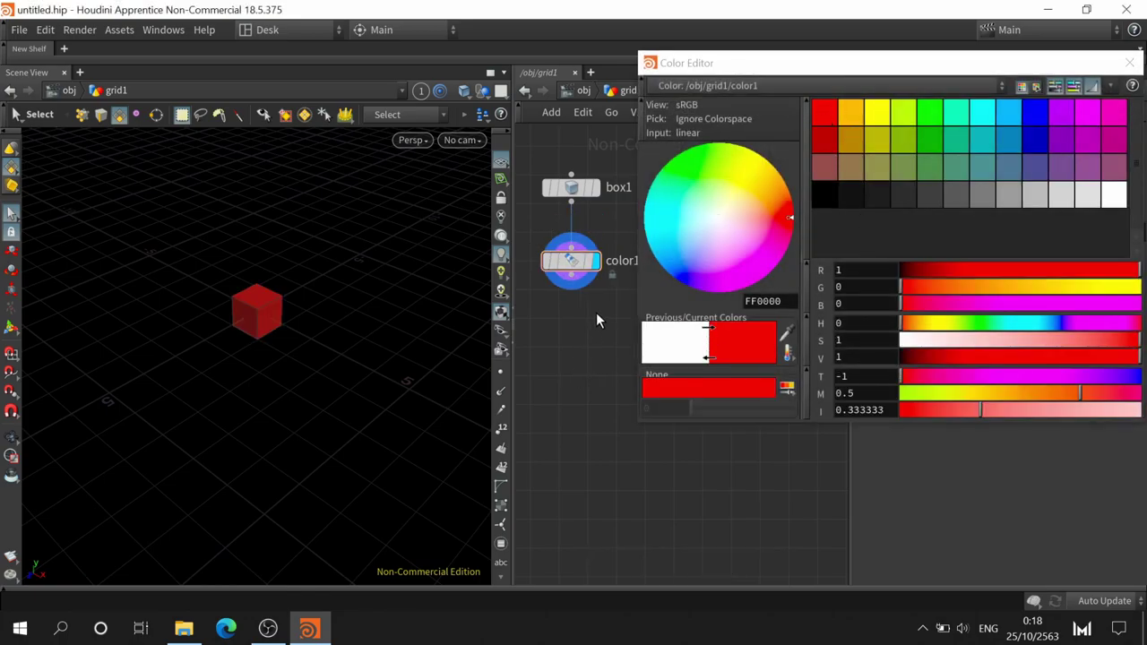
left_click(1129, 63)
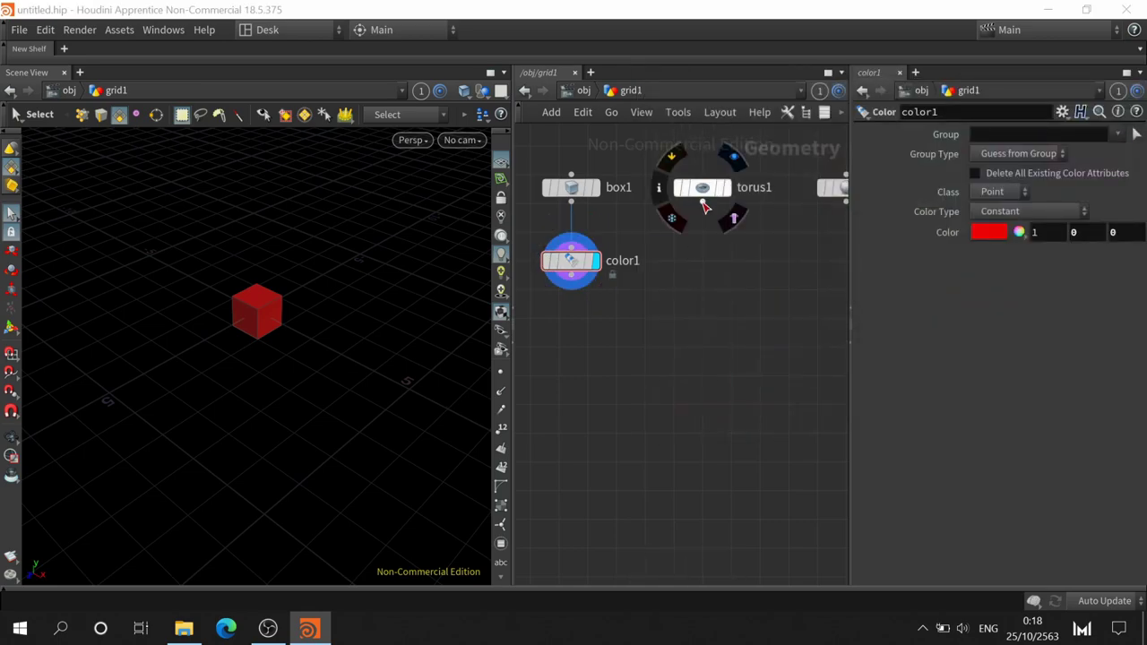
- Add a Torus node to the network
key("Tab")
type("torus")
key("Return")
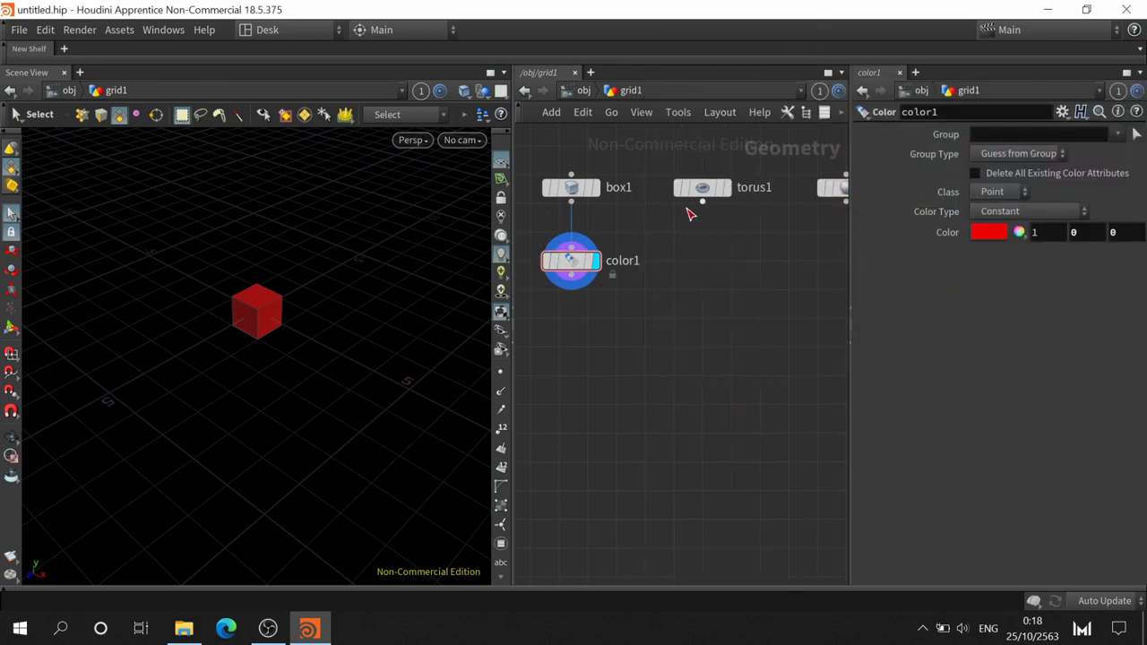
left_click(701, 190)
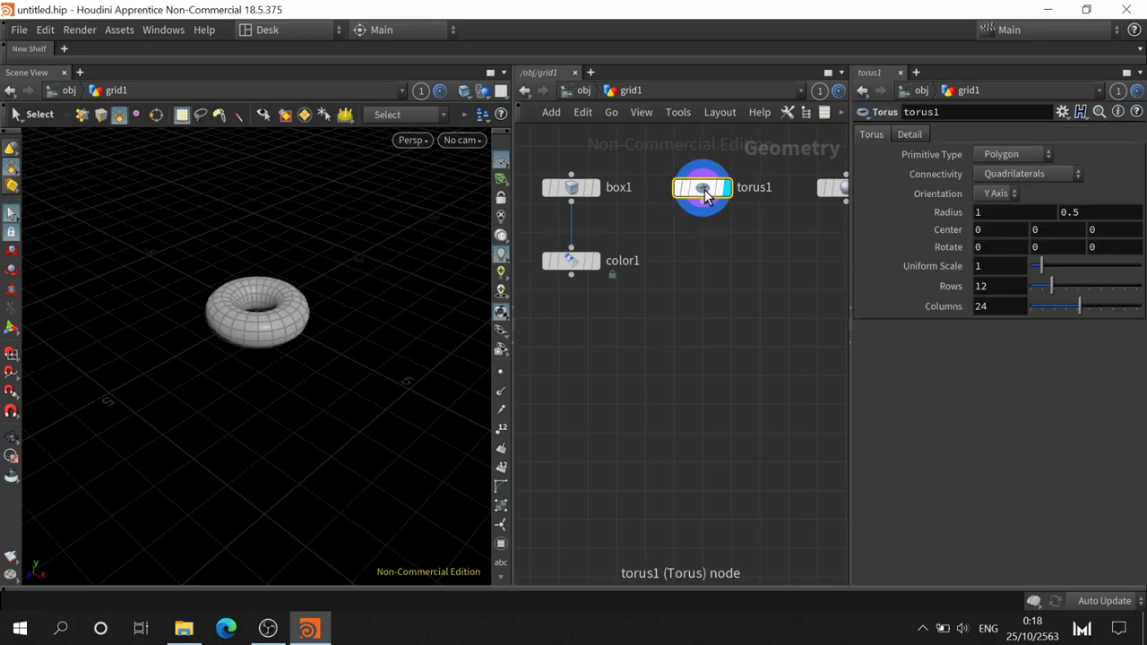
- Add a color2 node from recent nodes under torus1, wire it and display it
key("Tab")
scroll(716, 413, "down", 5)
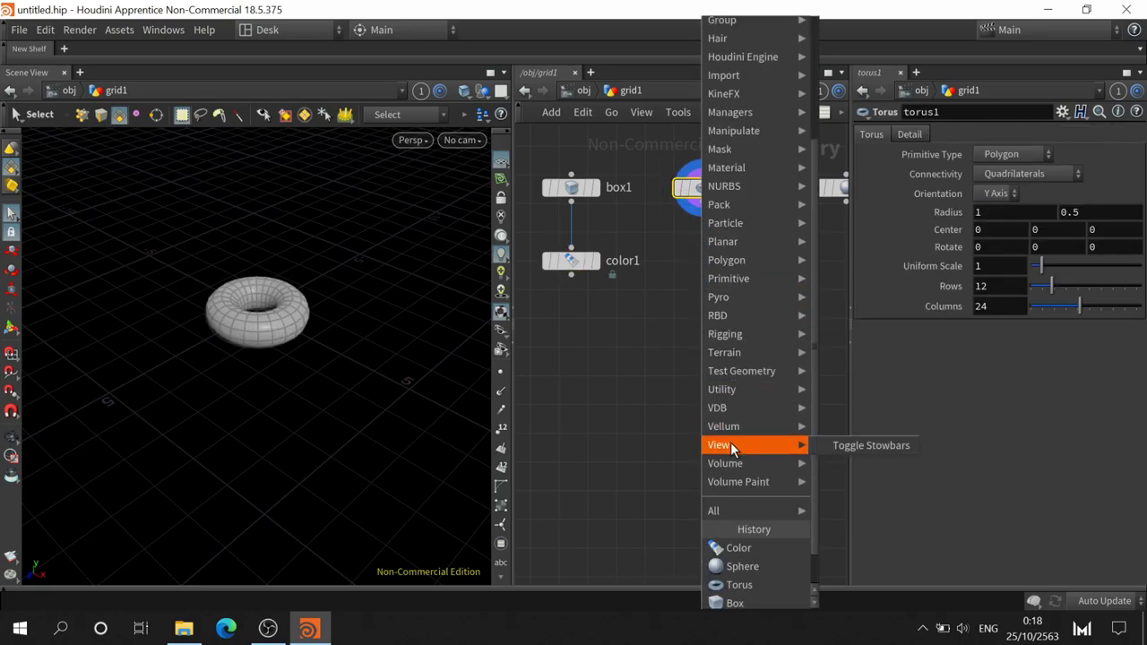
scroll(730, 442, "down", 2)
left_click(762, 522)
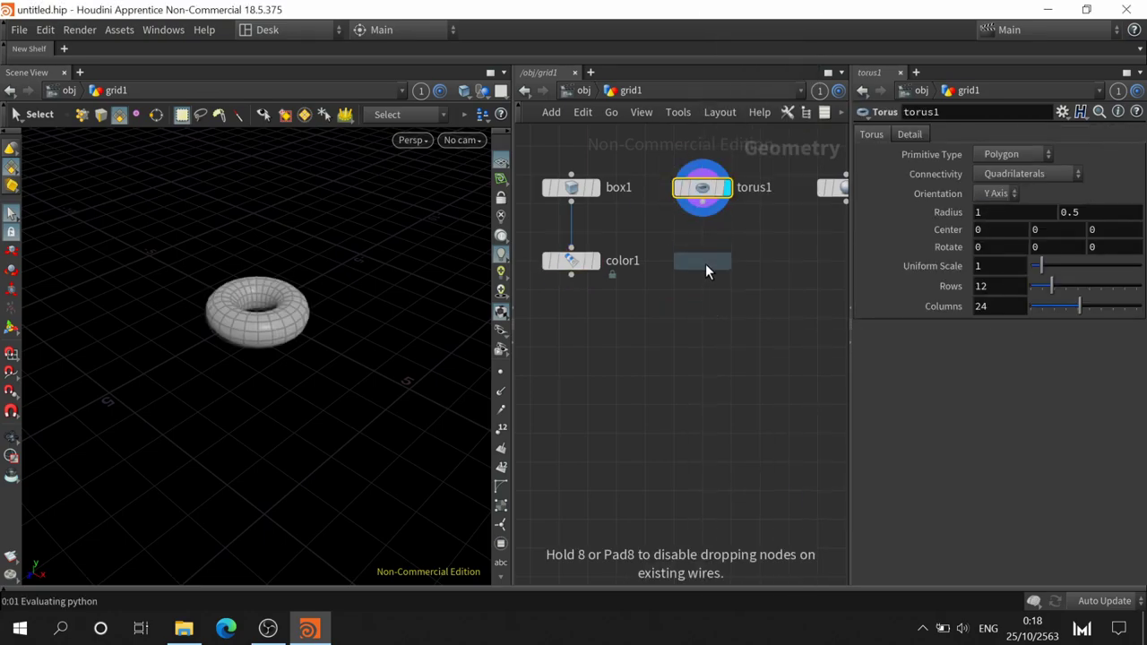
left_click(706, 263)
left_click(702, 203)
left_click(703, 252)
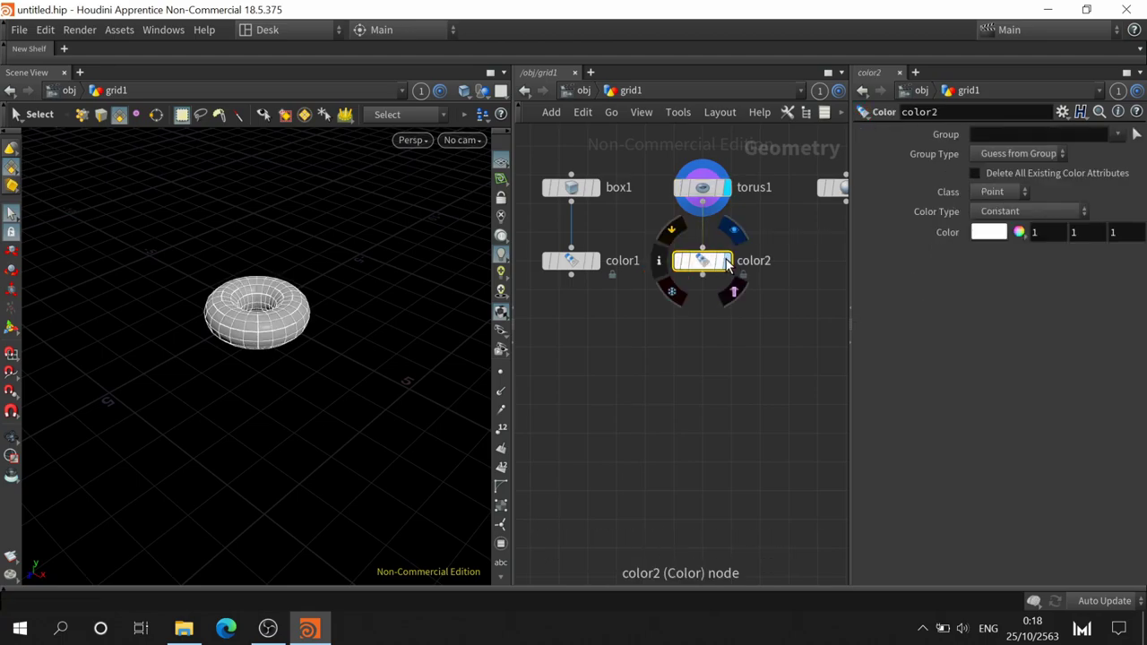
left_click(729, 261)
- Set color2 to cyan (00FFFF) in the Color Editor
left_click(989, 232)
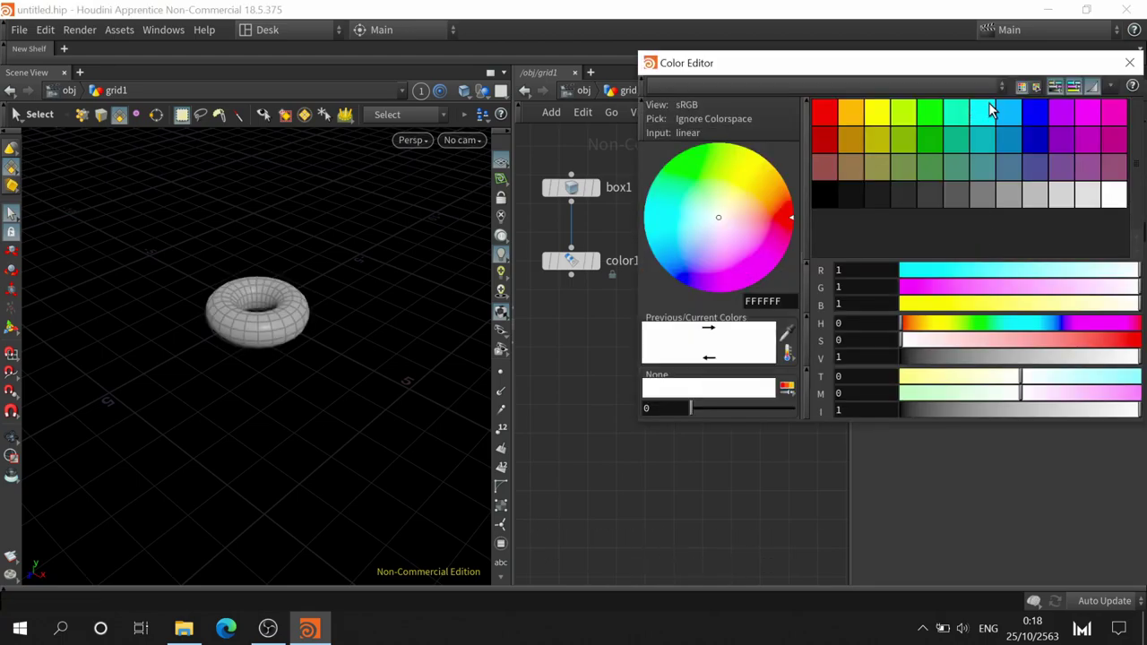
left_click(1033, 112)
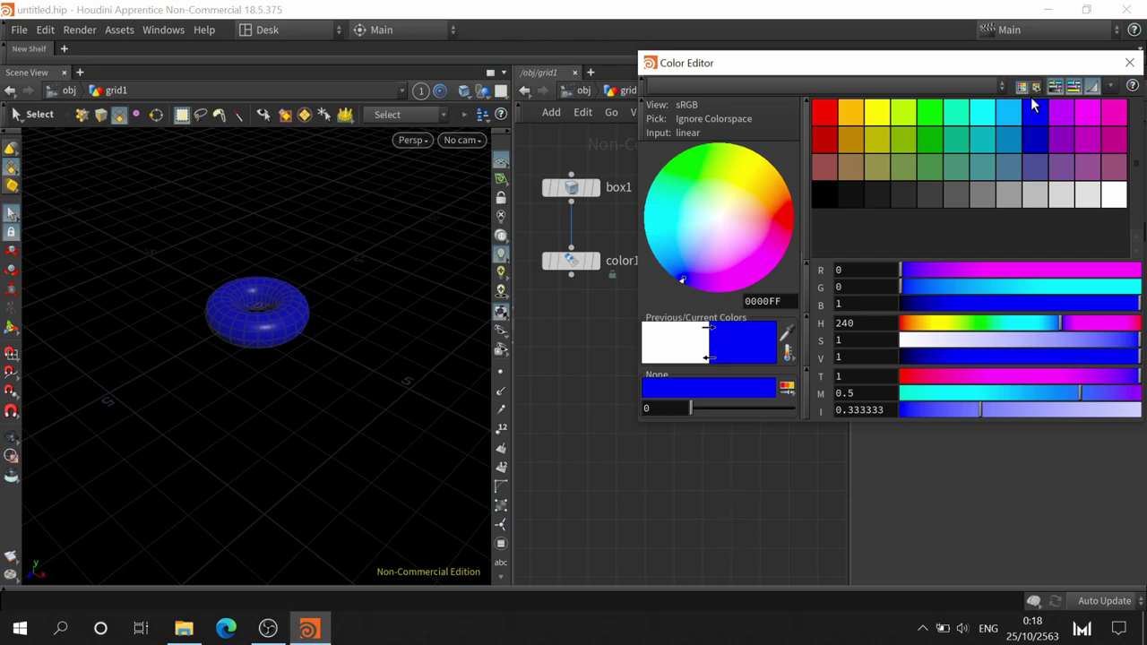
left_click(985, 114)
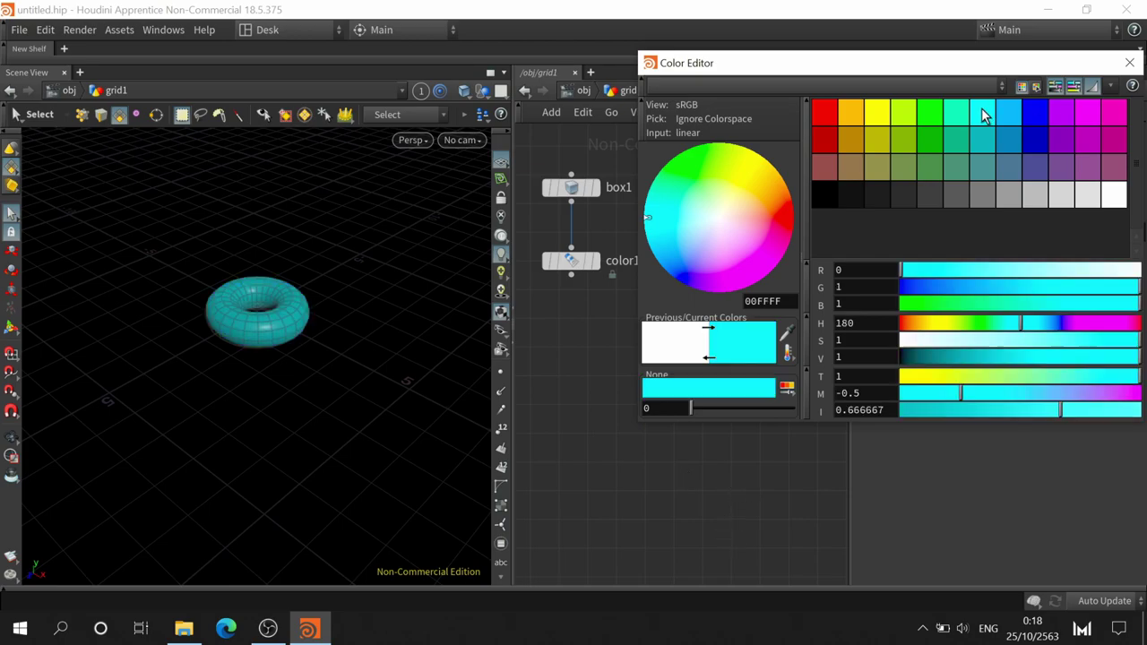
left_click(1129, 63)
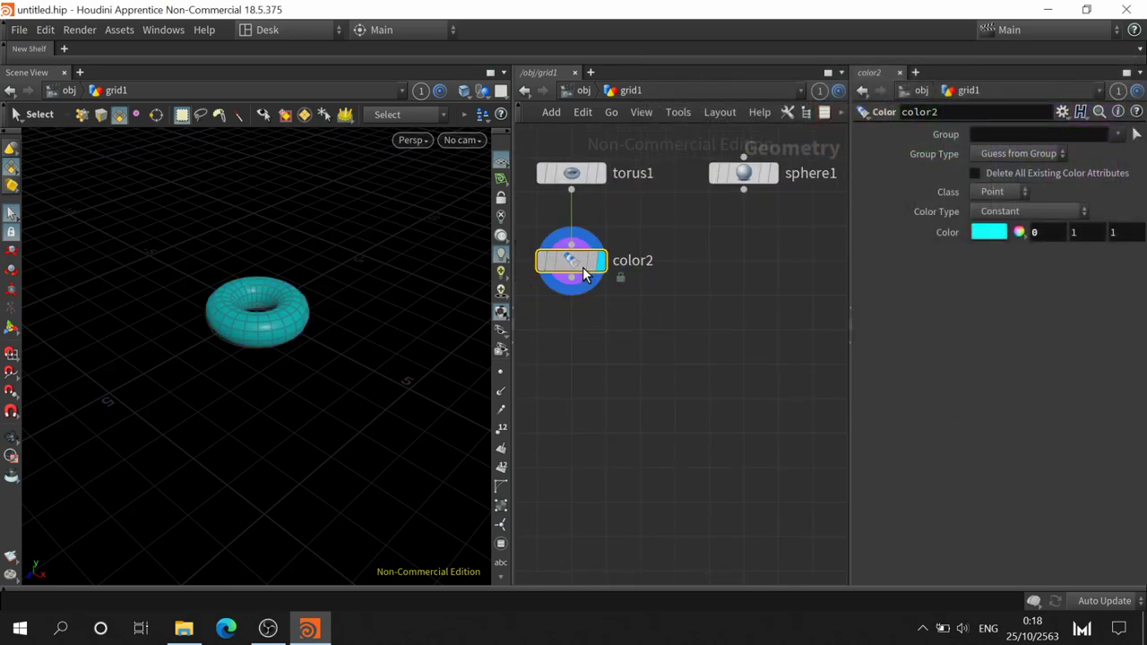
- Add a Sphere with a color3 node wired under it and display color3
key("Tab")
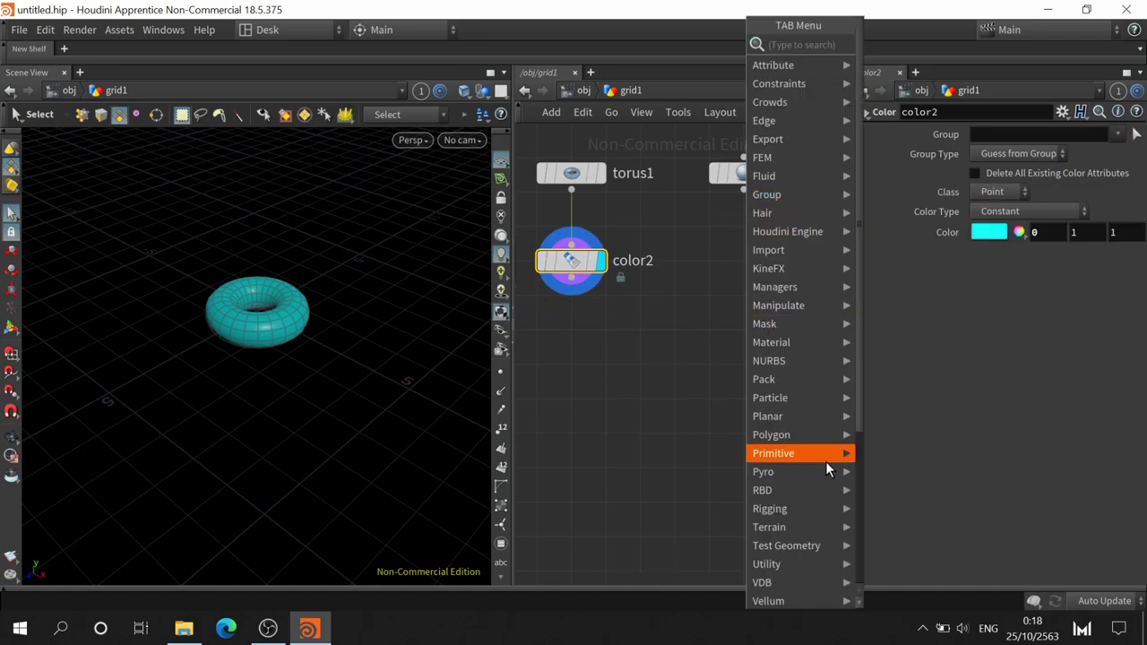
scroll(824, 461, "down", 3)
left_click(813, 517)
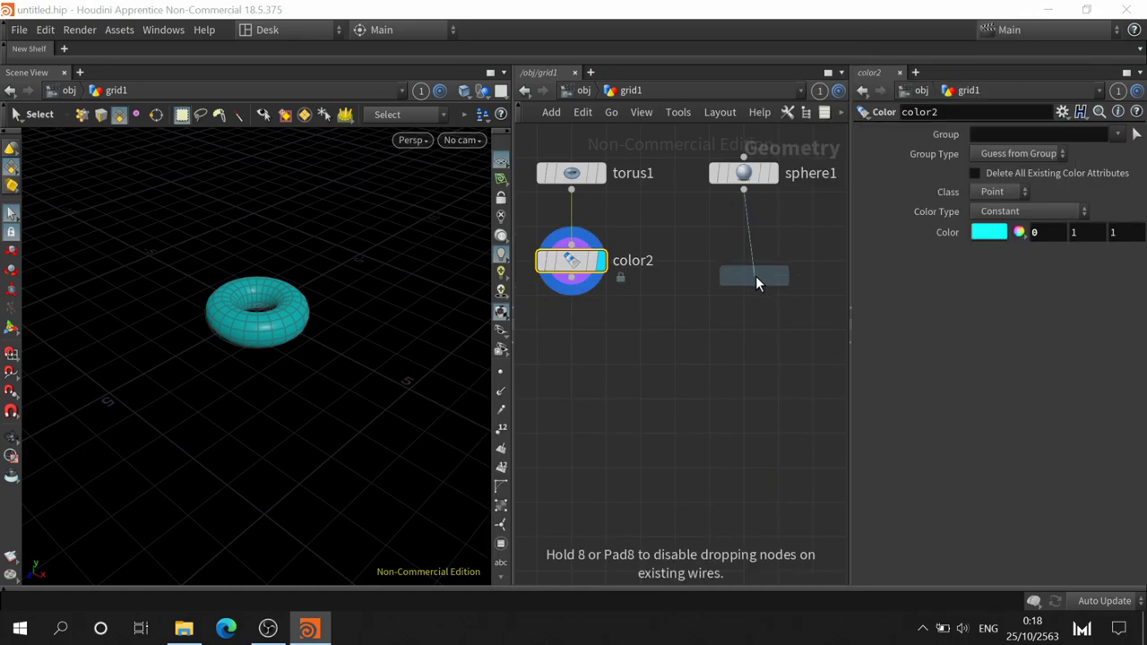
left_click(745, 264)
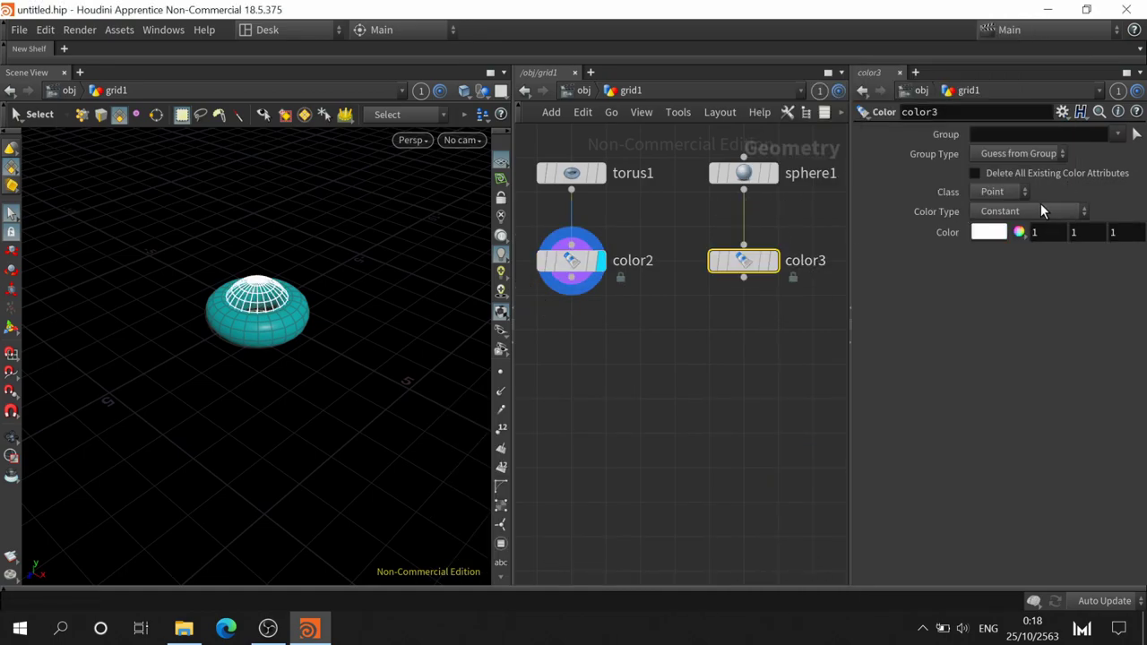
left_click(773, 261)
- Set color3 to yellow from the swatch grid
left_click(985, 233)
left_click(884, 110)
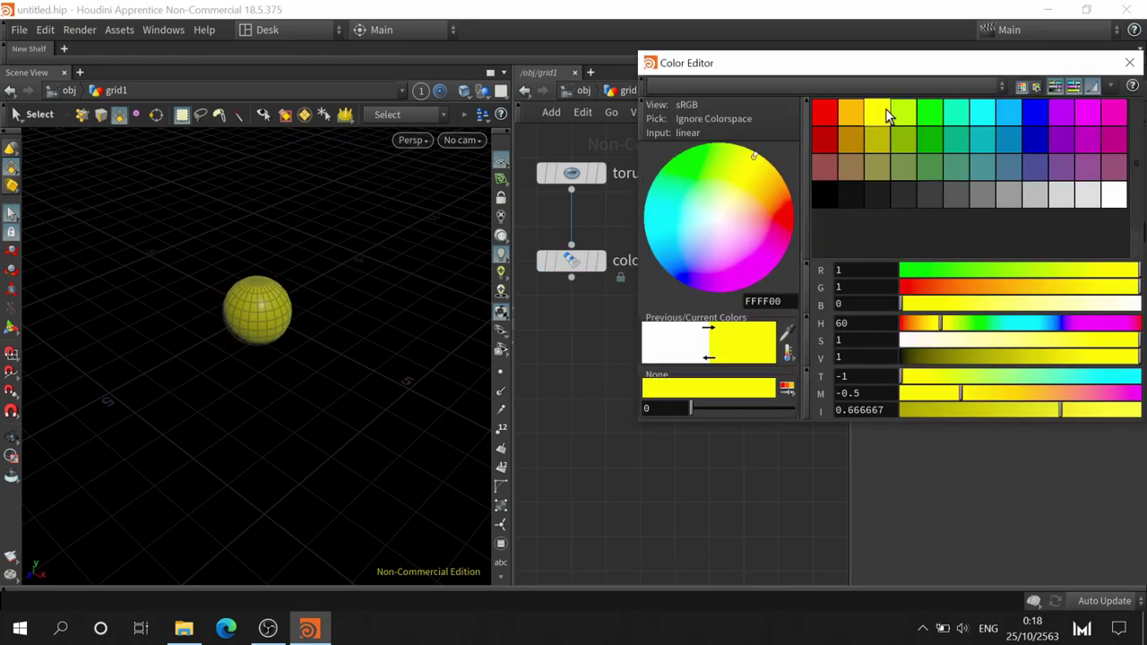
left_click(859, 111)
left_click(882, 112)
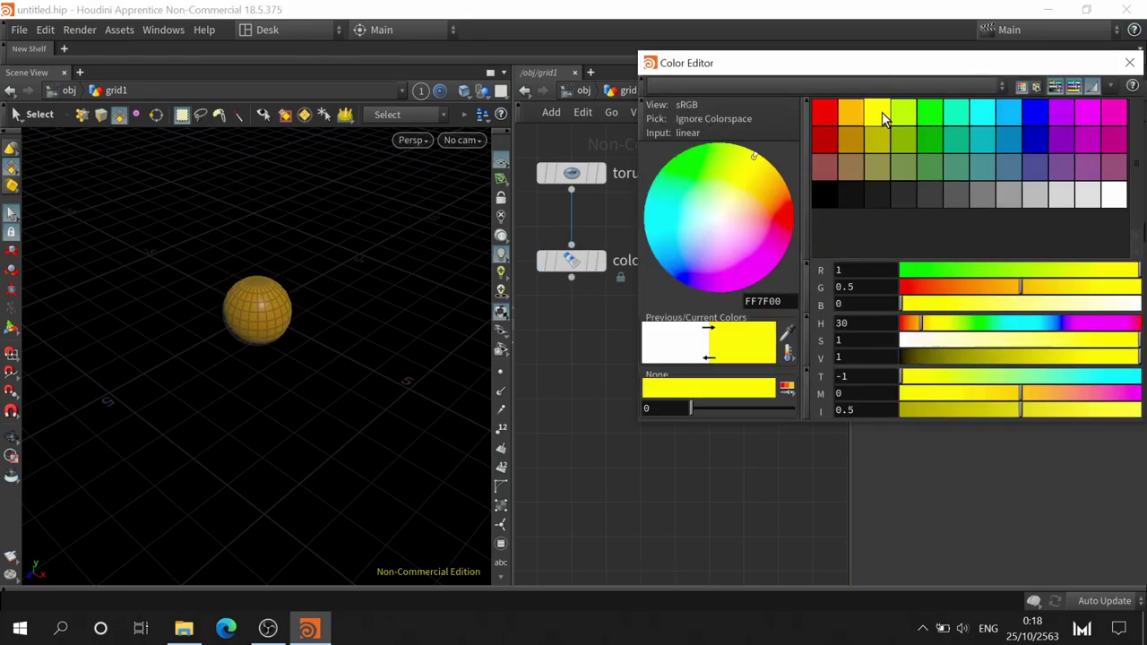
left_click(1129, 63)
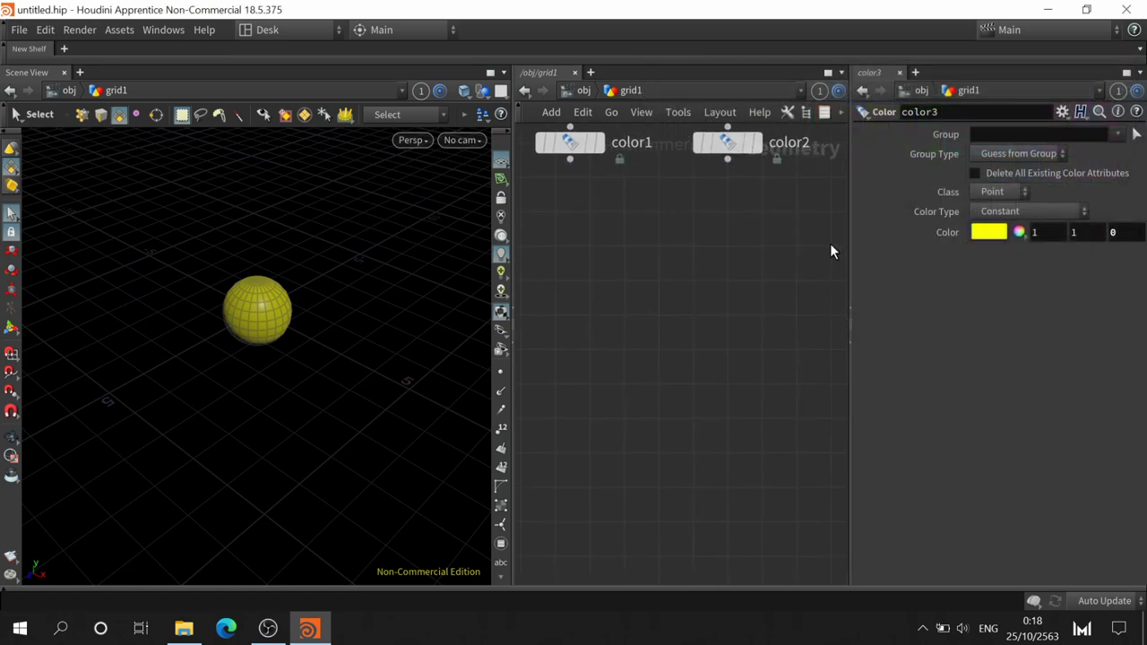
- Frame the three shape-and-colour chains and select color1, color2 and color3 together
middle_click_drag(749, 354, 680, 305)
scroll(679, 305, "down", 3)
scroll(678, 311, "down", 1)
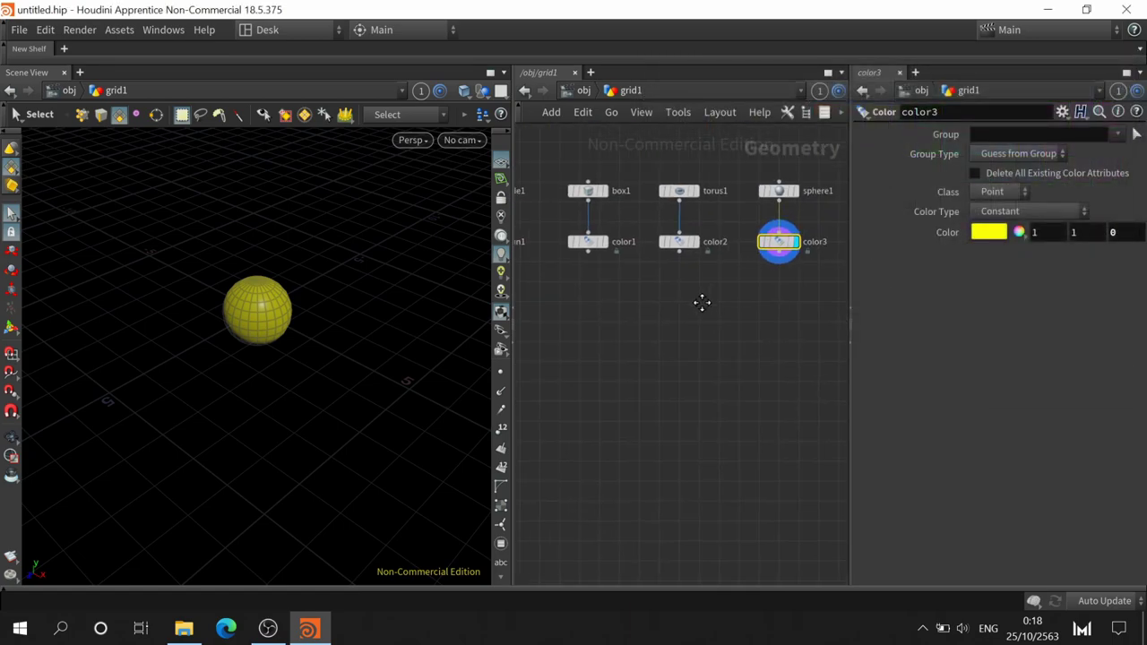
left_click(562, 367)
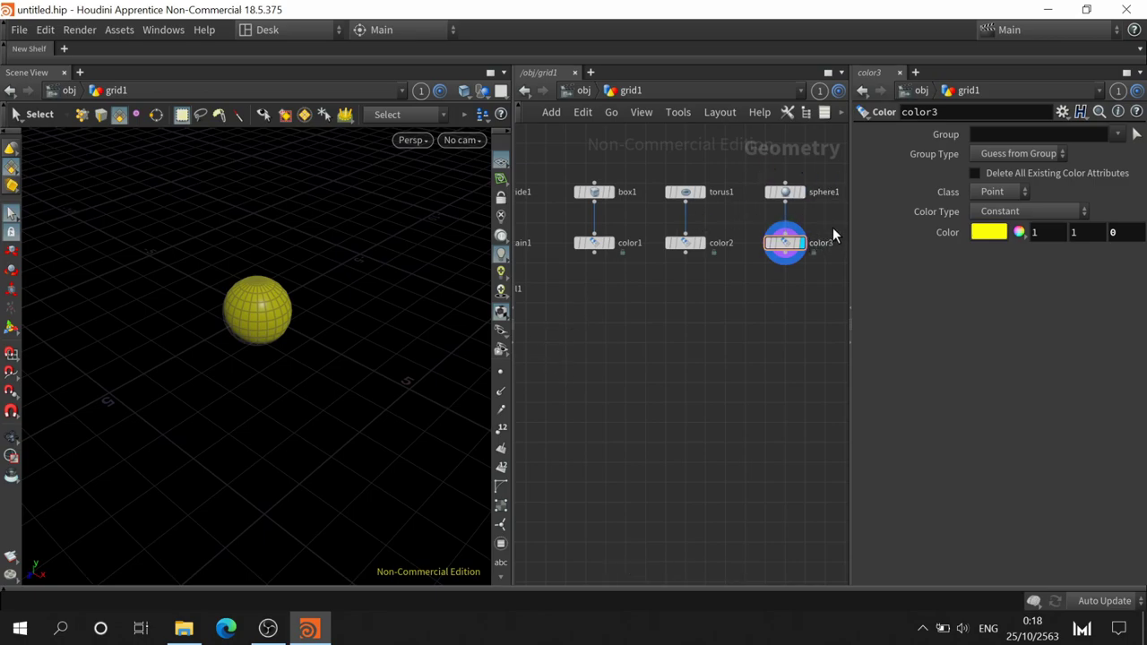
left_click_drag(831, 226, 595, 285)
- Add a merge1 node below the colour nodes and wire color1, color2 and color3 into it
left_click(681, 326)
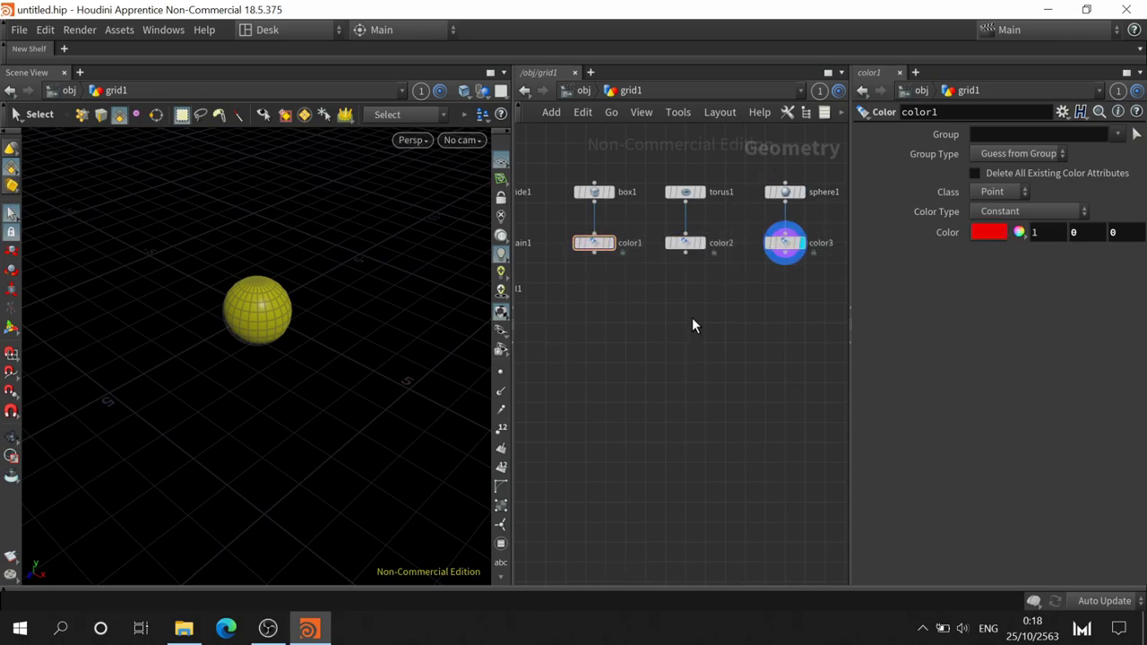
key("Tab")
type("mer")
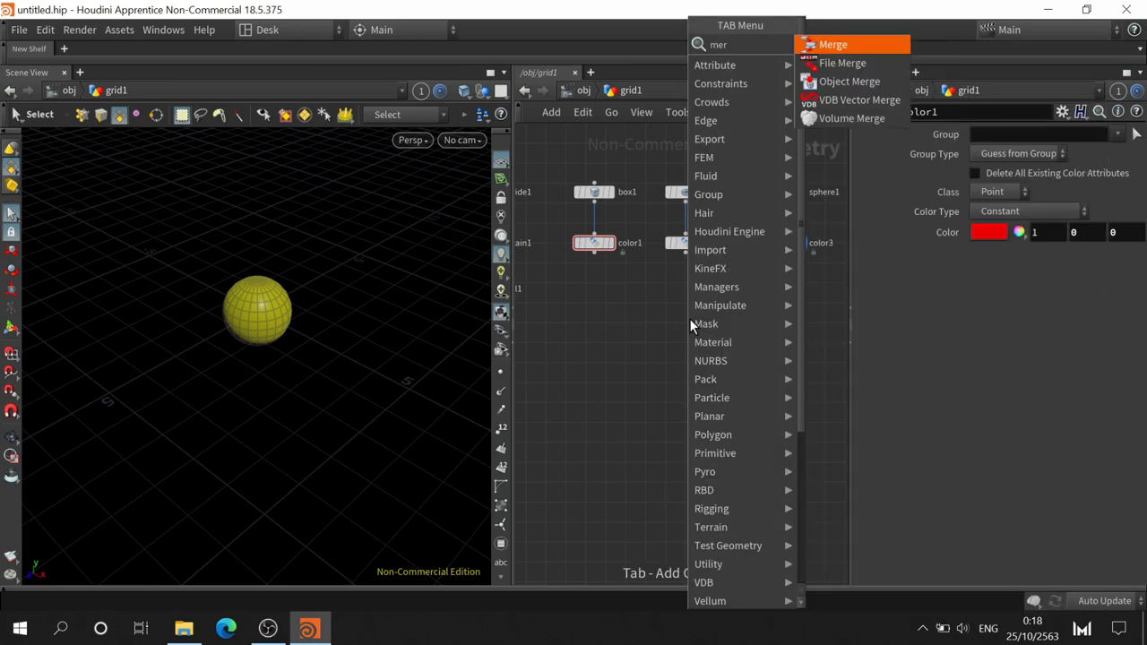
left_click(842, 50)
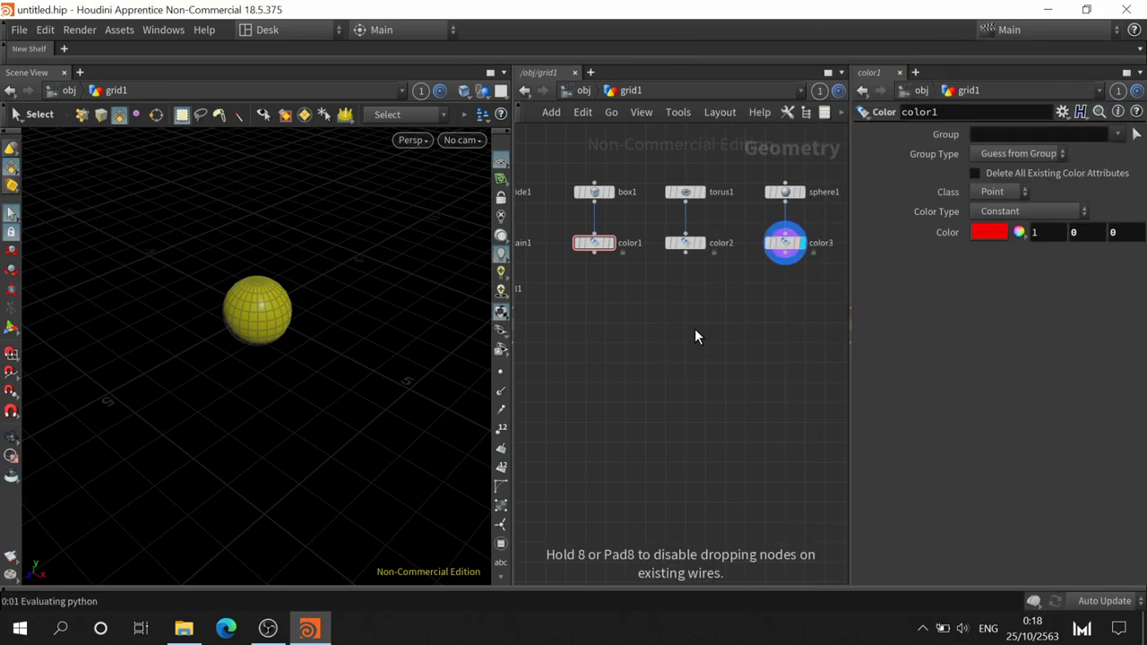
left_click(695, 328)
left_click_drag(835, 224, 560, 268)
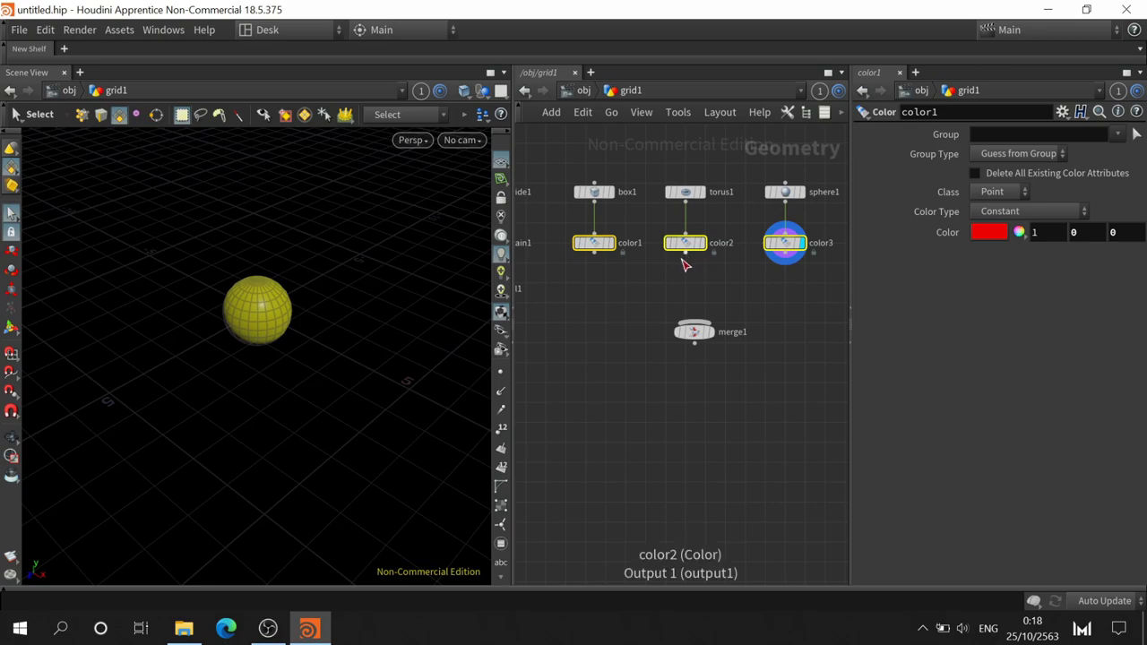
left_click_drag(685, 254, 708, 331)
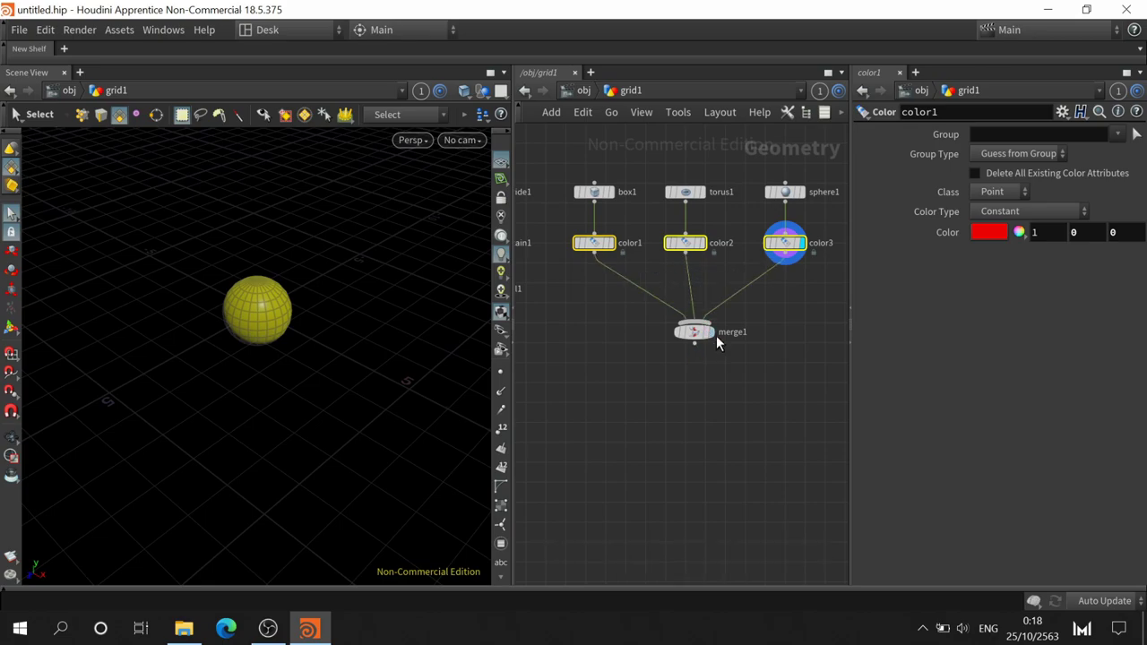
- Display merge1's combined shapes, then pan up to mountain1 and normal1
left_click(712, 333)
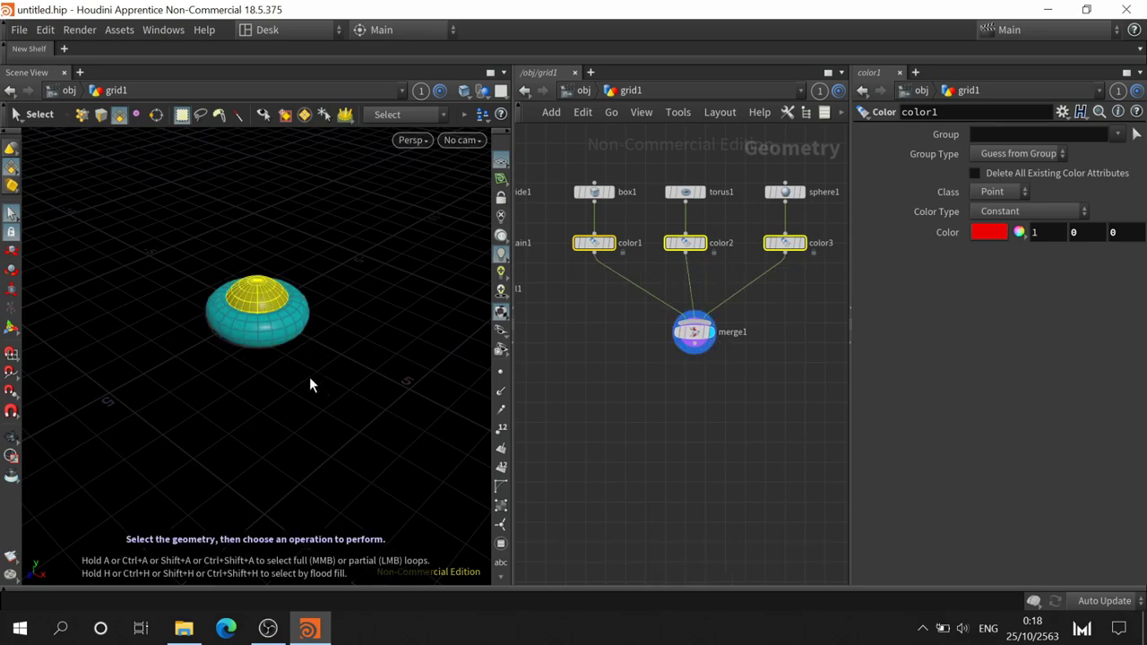
left_click_drag(309, 381, 286, 364)
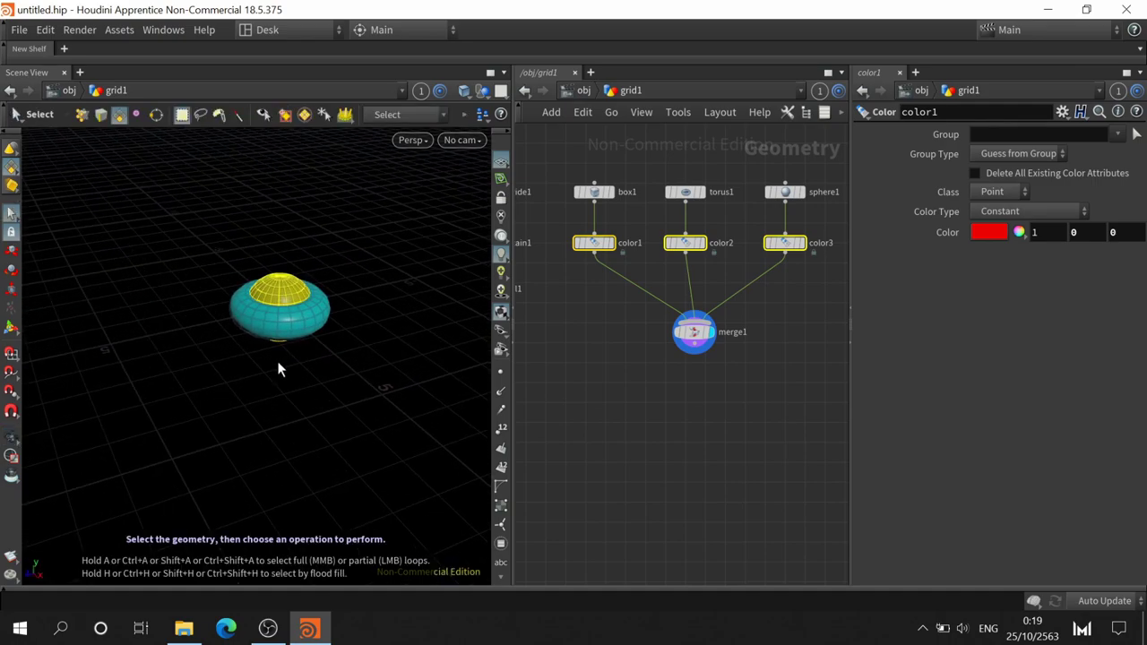
mouse_move(657, 430)
middle_mouse_down()
mouse_move(754, 320)
mouse_move(686, 358)
mouse_move(689, 315)
middle_mouse_up()
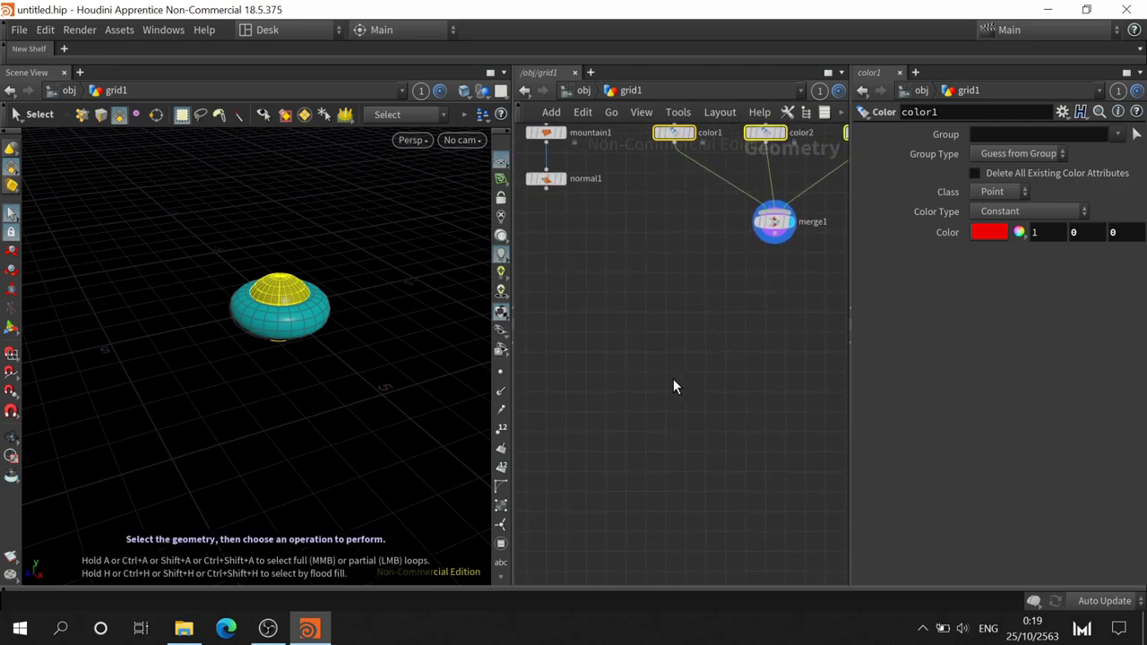
- Display normal1 and place a new Copy to Points node below it
left_click(561, 178)
left_click(550, 182)
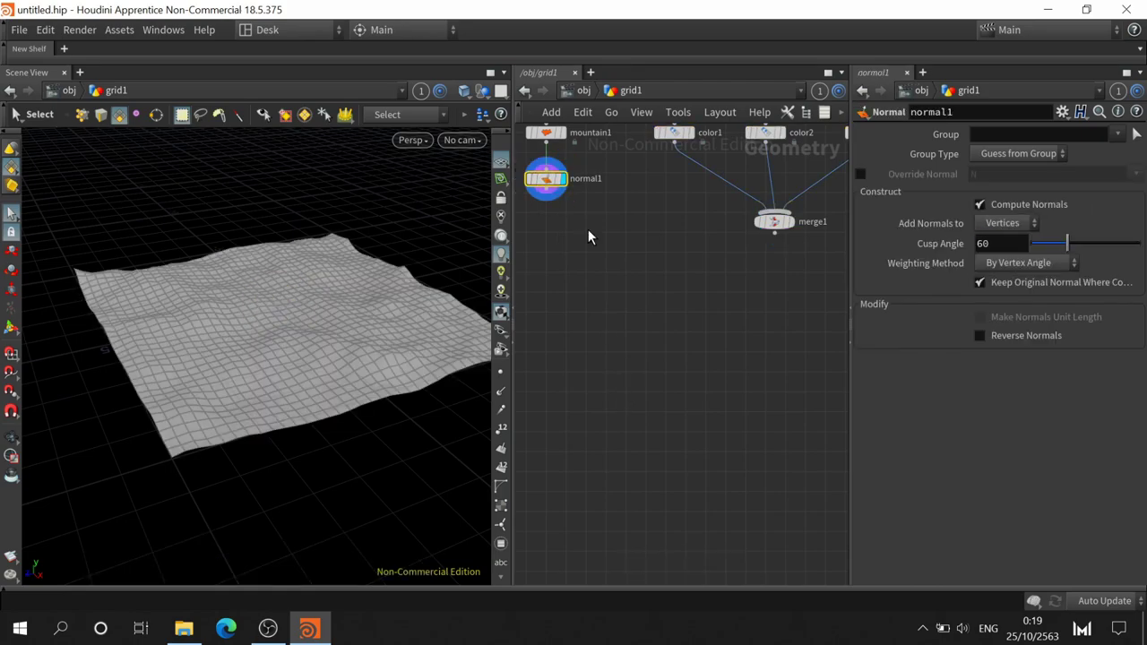
key("Tab")
type("c")
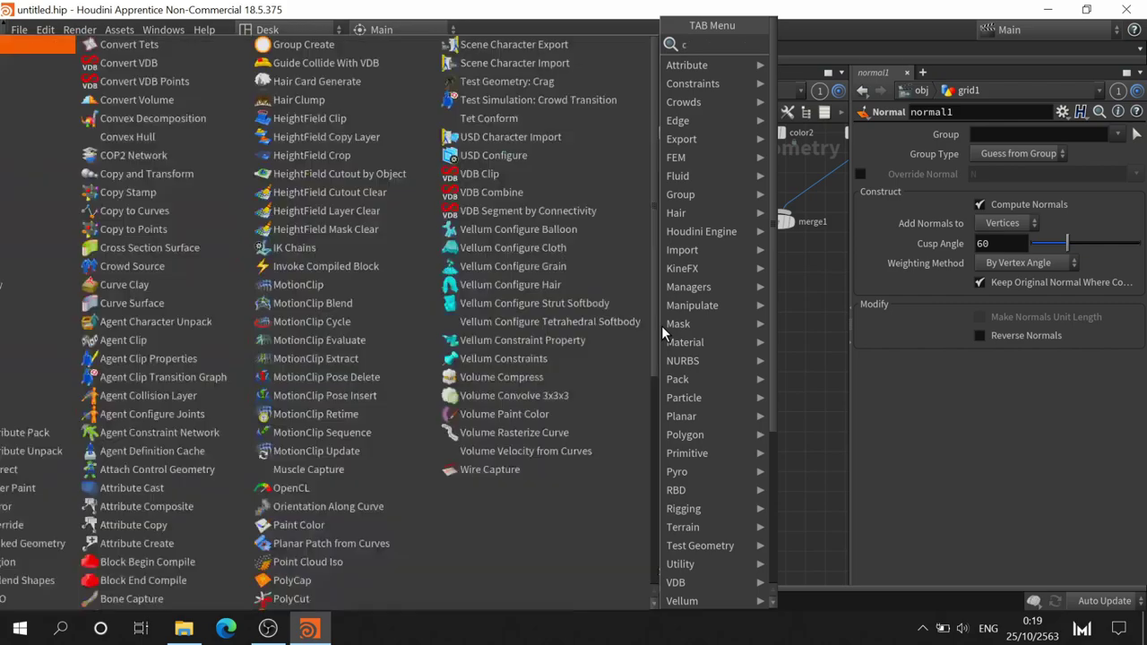
type("opy")
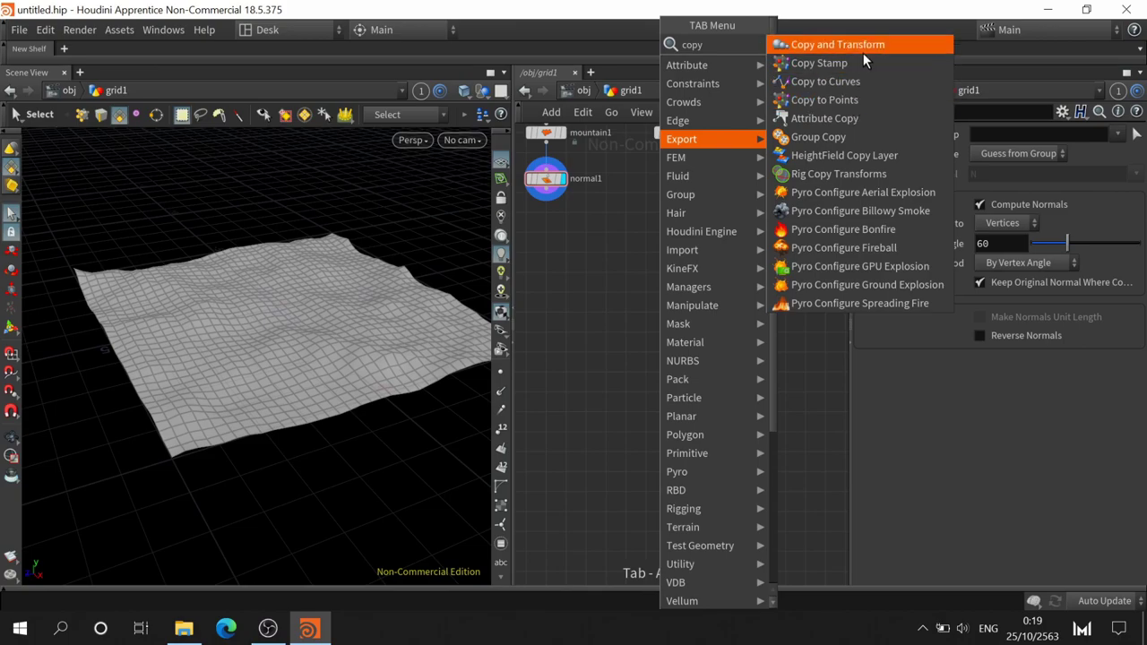
left_click(824, 99)
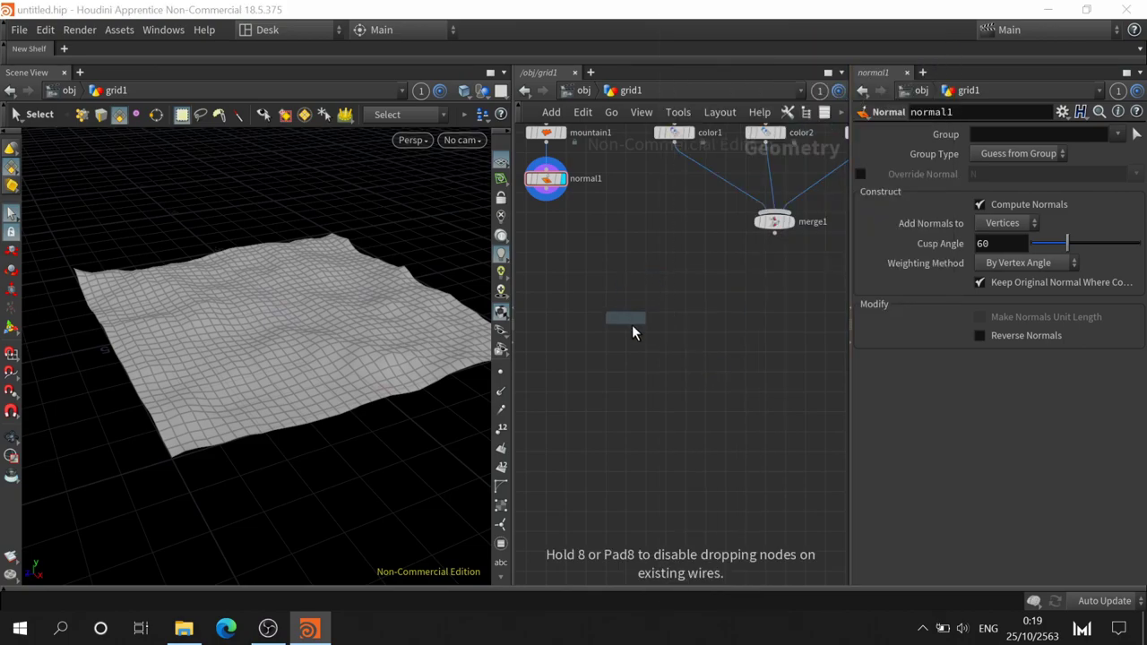
left_click(661, 322)
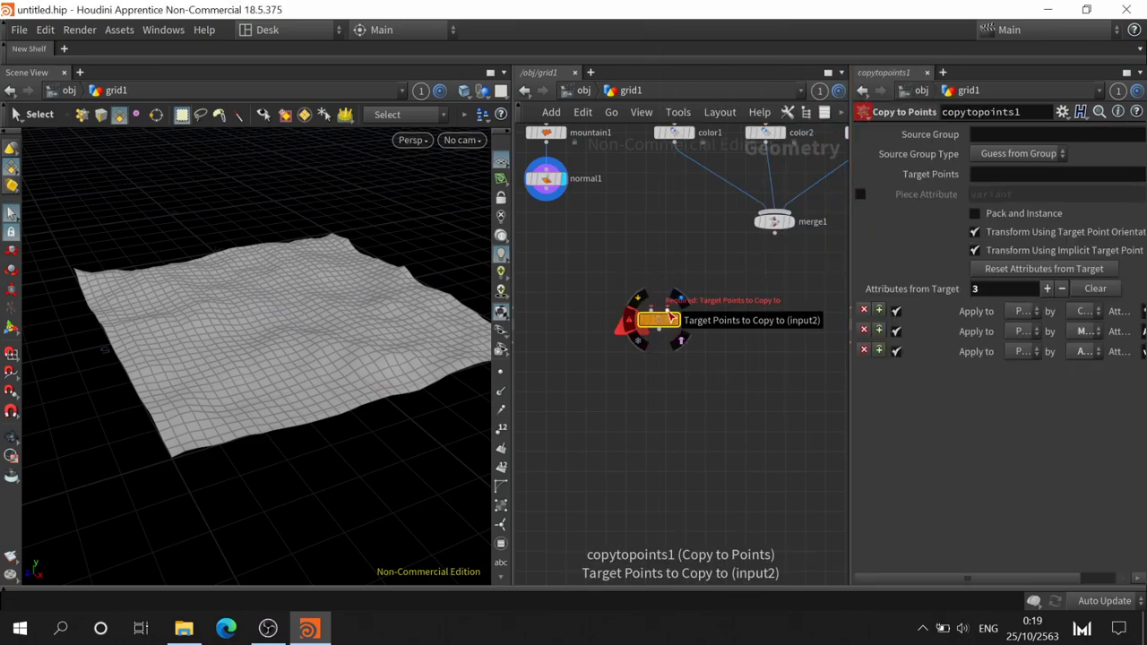
- Wire normal1 and merge1 into copytopoints1 and display its copied geometry
left_click(652, 309)
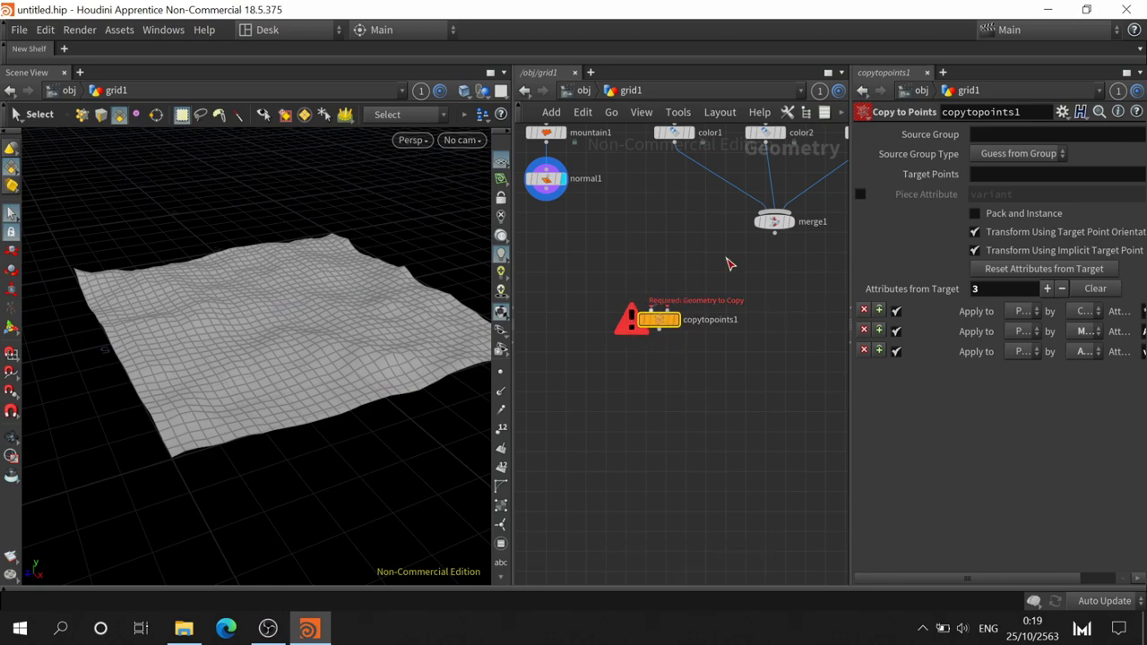
left_click(775, 235)
left_click(653, 307)
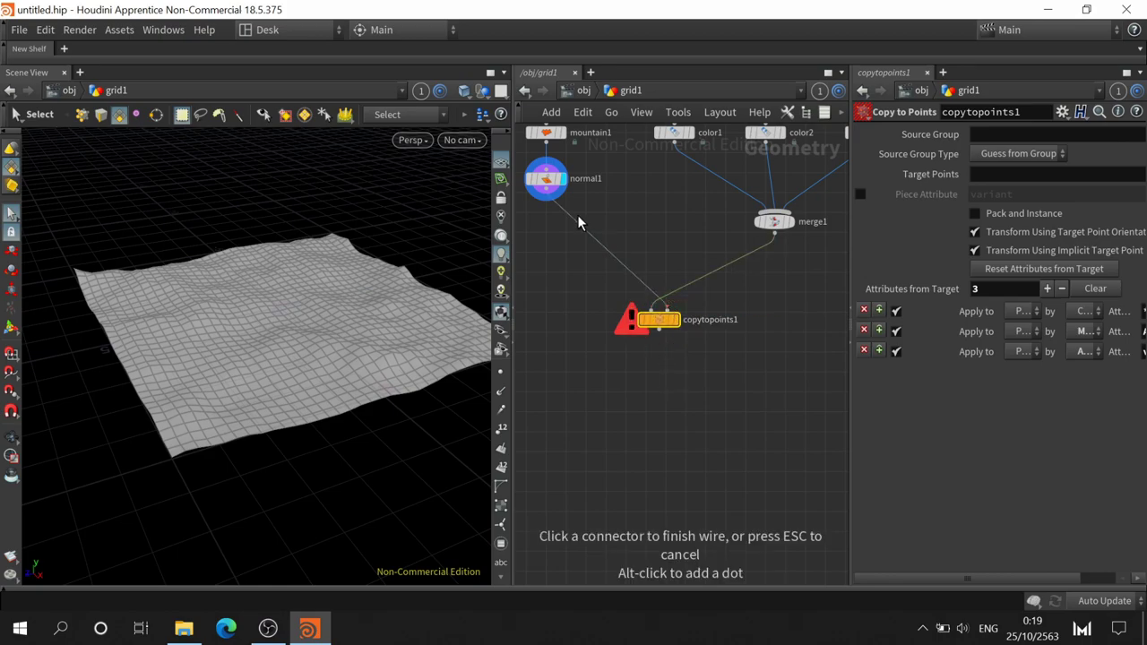
left_click(549, 199)
left_click(673, 320)
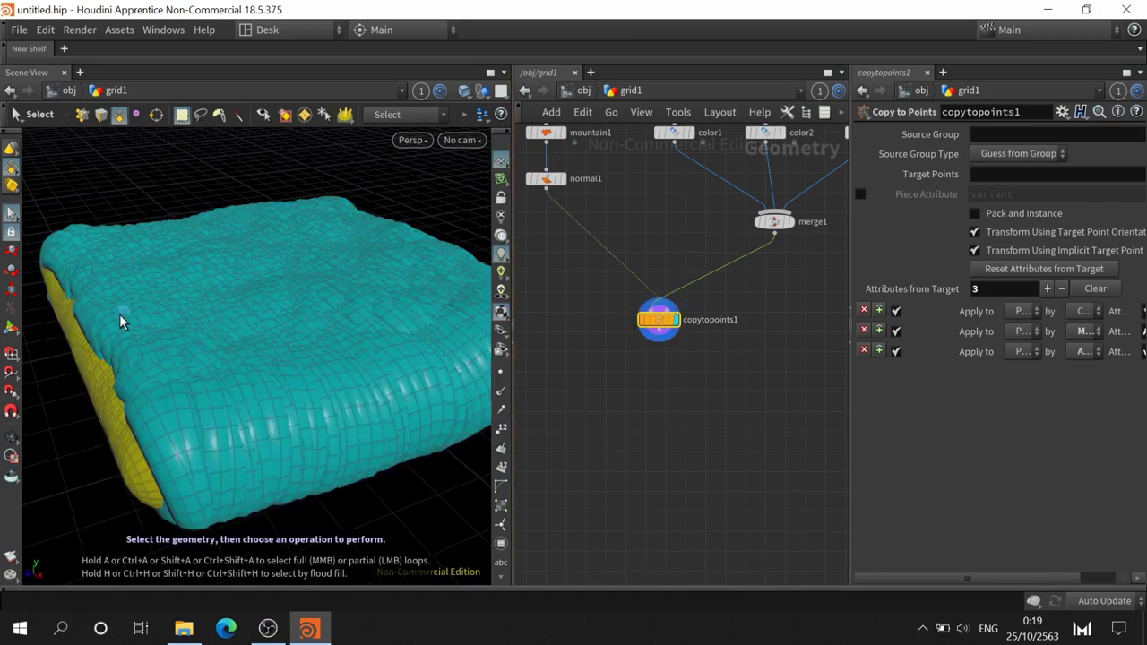
- Display the normal1 terrain and bring up its parameters
key("Escape")
scroll(151, 385, "up", 5)
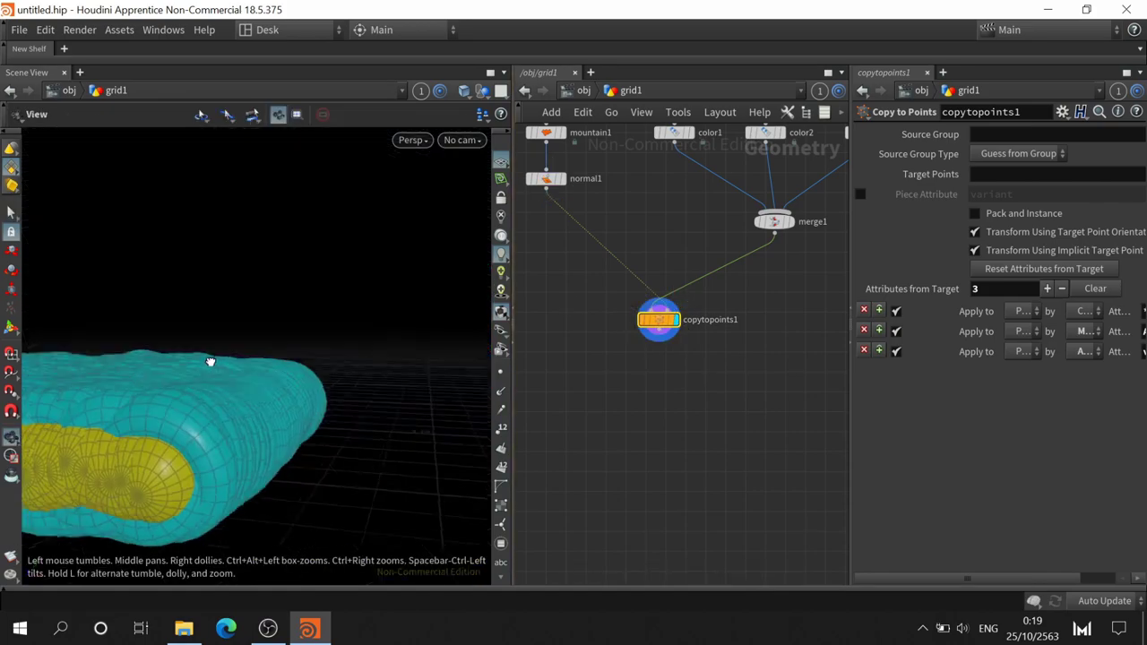
scroll(192, 379, "down", 6)
key("s")
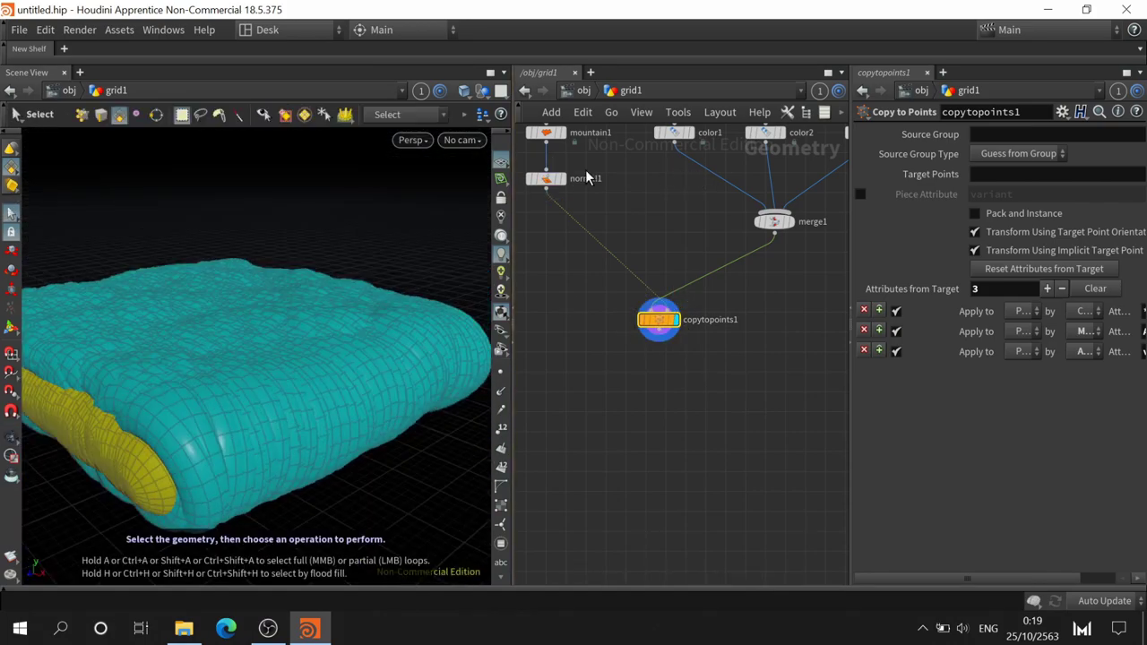
left_click(559, 179)
left_click(549, 182)
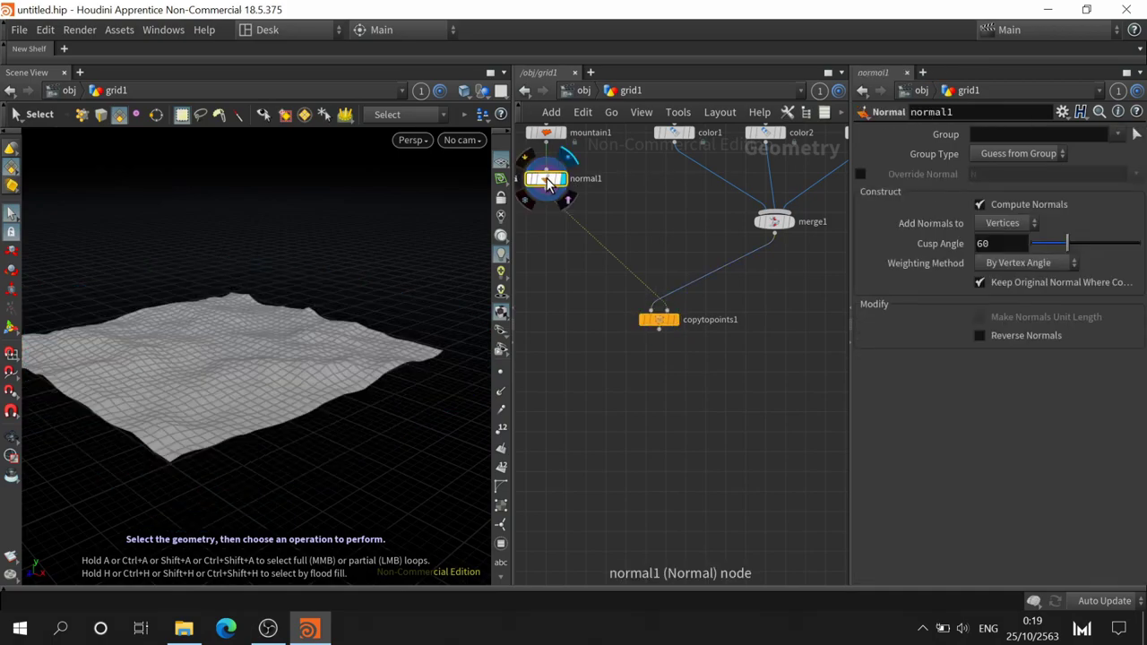
- Show the terrain's points, orbit to inspect them, then hide them again
key("Escape")
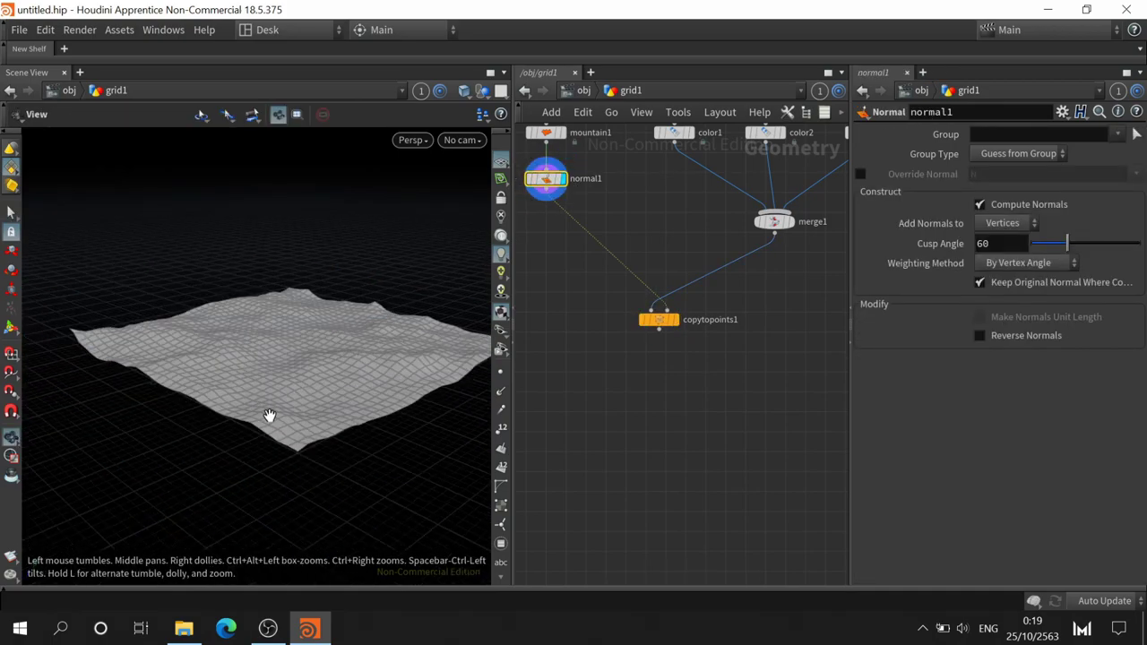
left_click_drag(269, 415, 323, 428)
key("s")
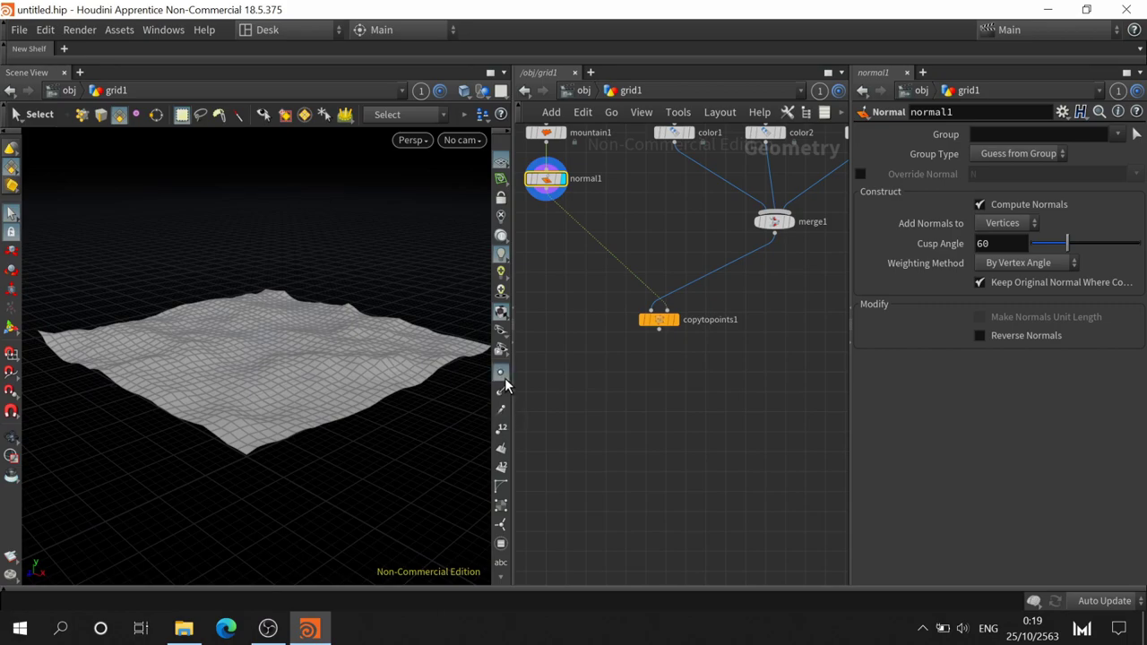
left_click(501, 372)
key("Escape")
mouse_move(238, 377)
left_mouse_down()
mouse_move(230, 410)
mouse_move(232, 392)
left_mouse_up()
key("s")
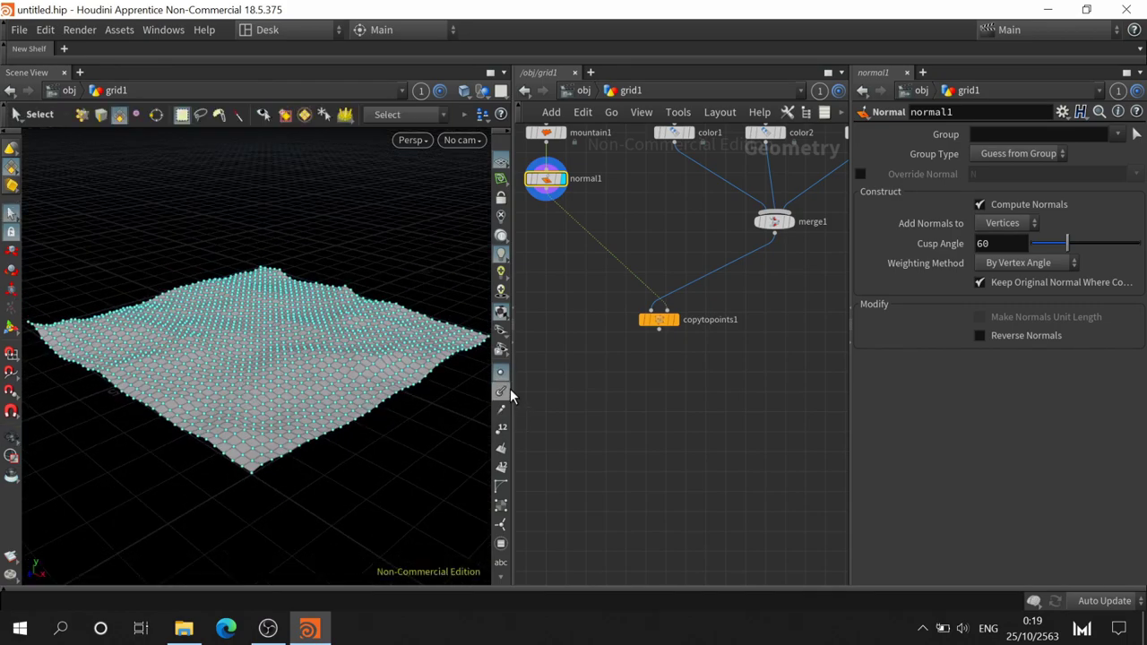
left_click(501, 372)
- Frame merge1 and copytopoints1 and display the copied geometry across the terrain
scroll(729, 328, "down", 1)
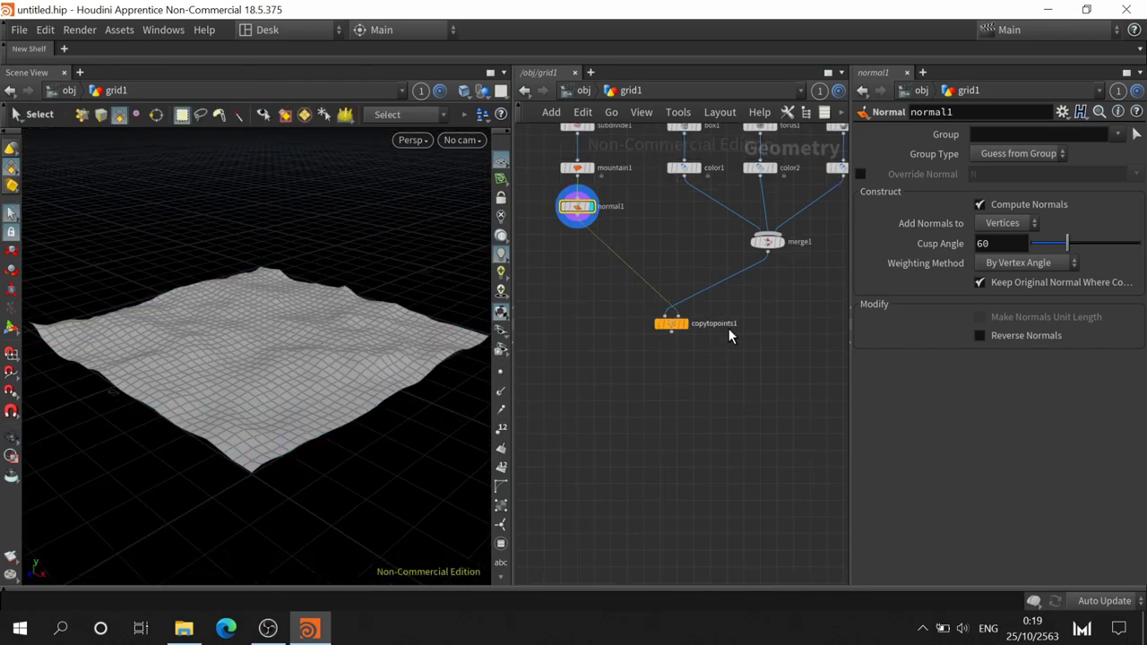
middle_click_drag(729, 328, 675, 403)
scroll(666, 328, "up", 4)
scroll(677, 367, "down", 2)
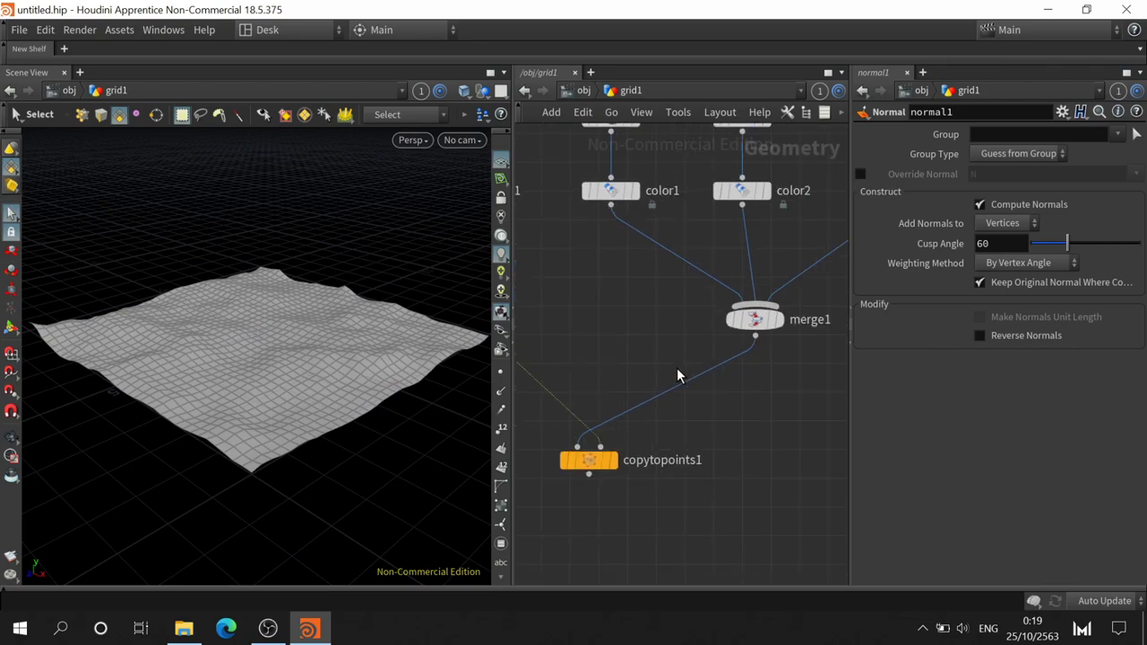
left_click(614, 460)
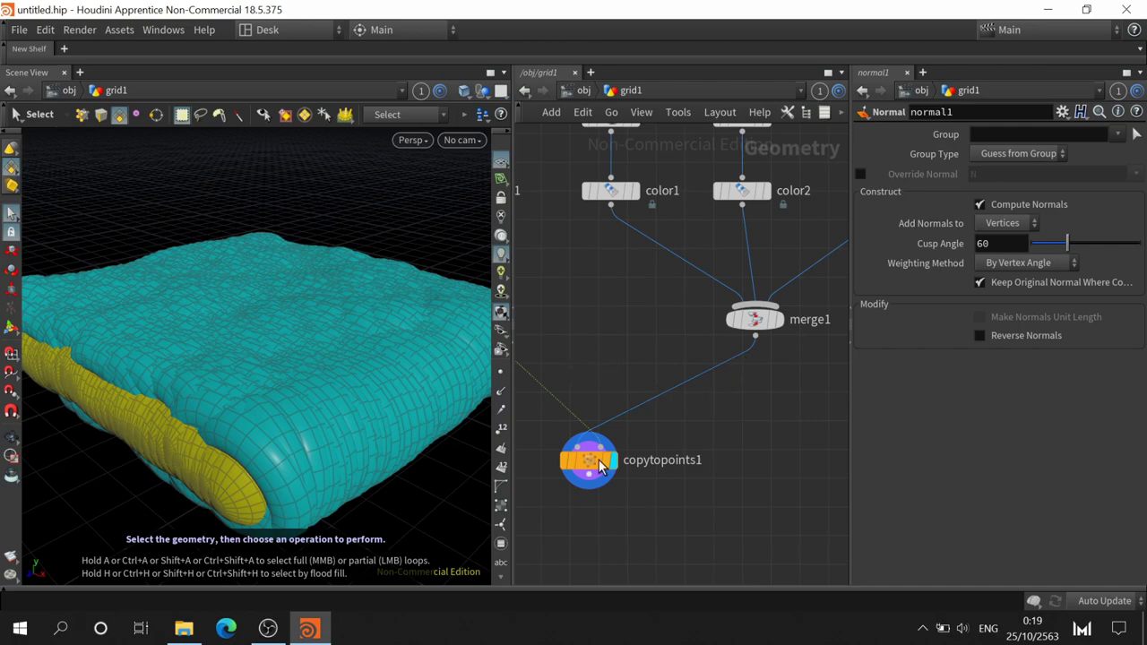
- Compare normal1 and copytopoints1 outputs, leaving the display flag on normal1
middle_click_drag(609, 311, 720, 287)
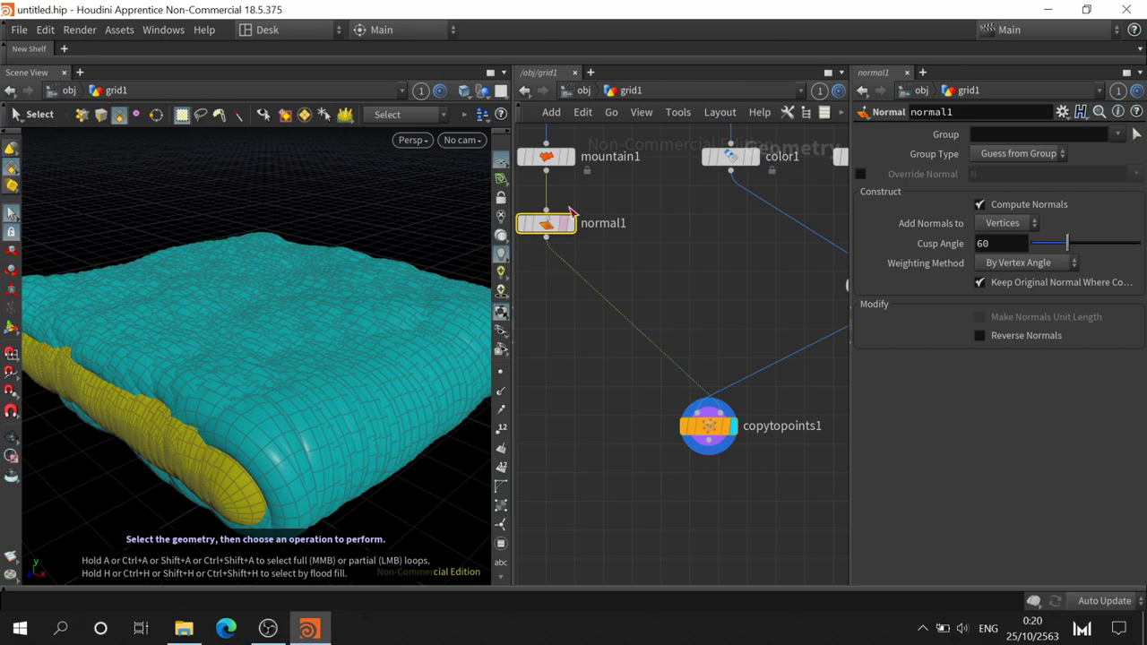
left_click(570, 223)
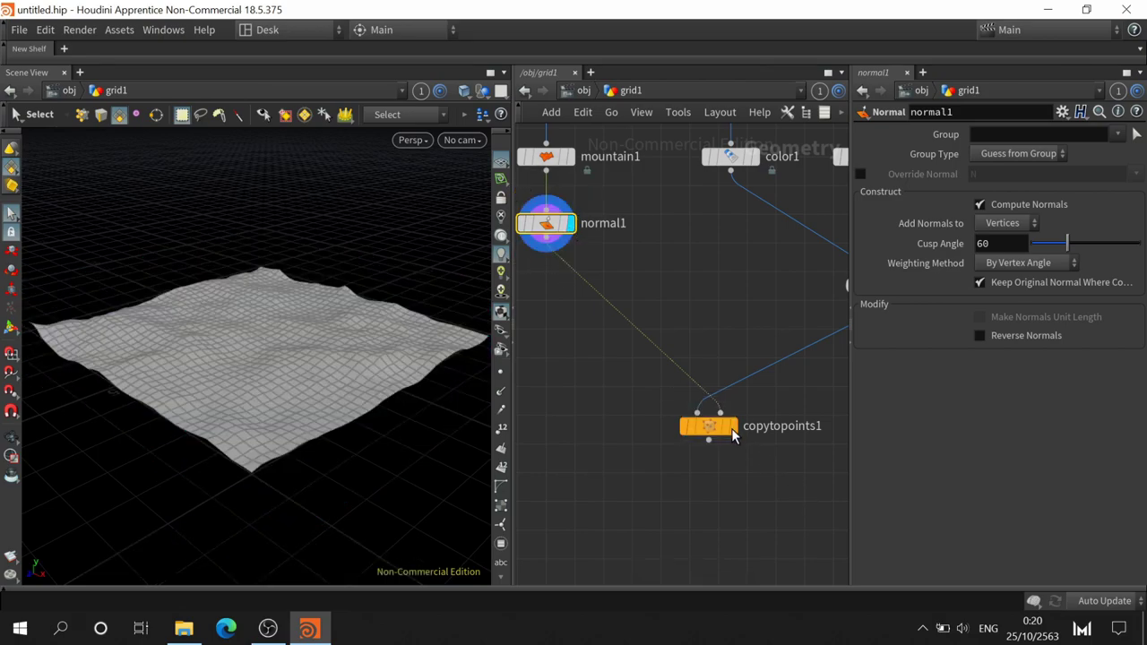
left_click(738, 396)
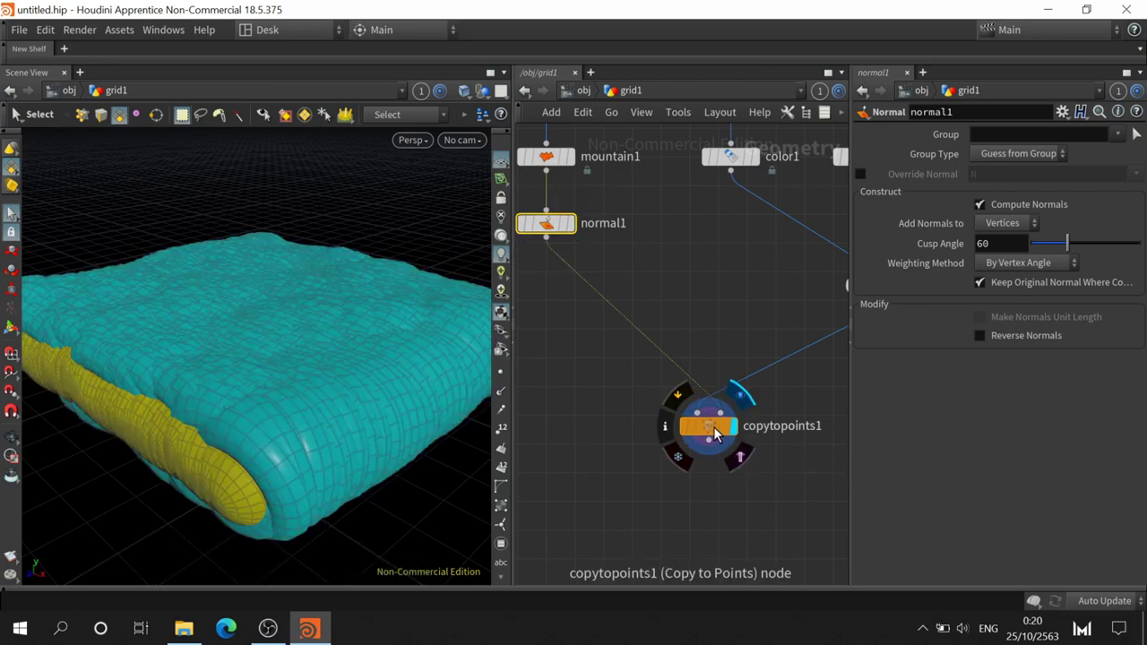
mouse_move(708, 427)
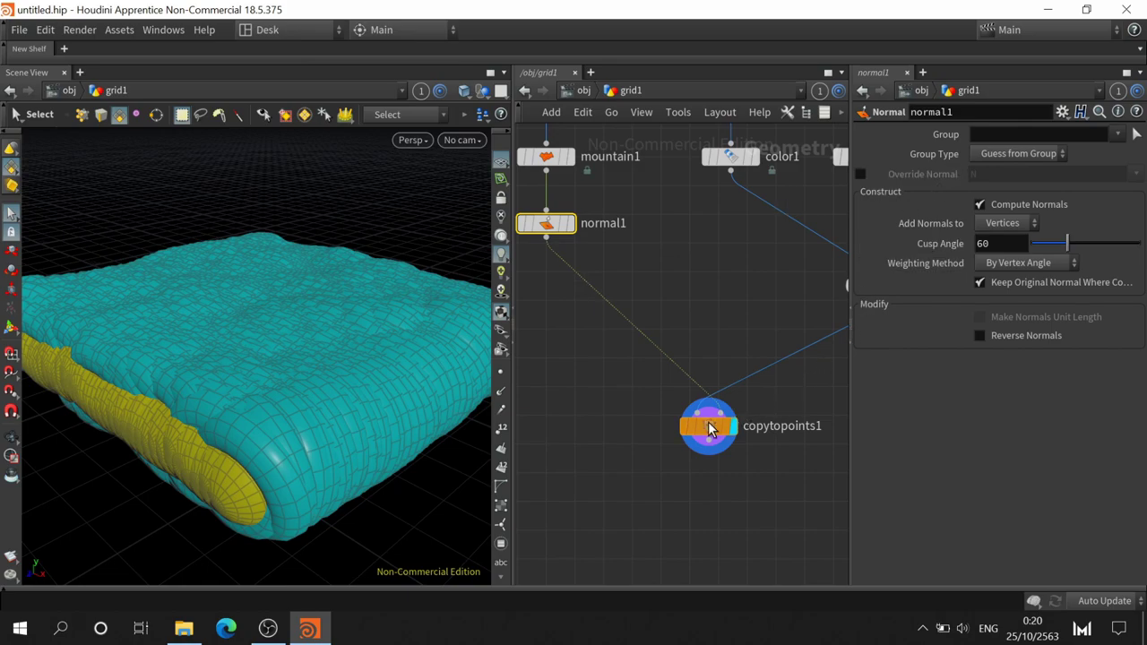
left_click(707, 423)
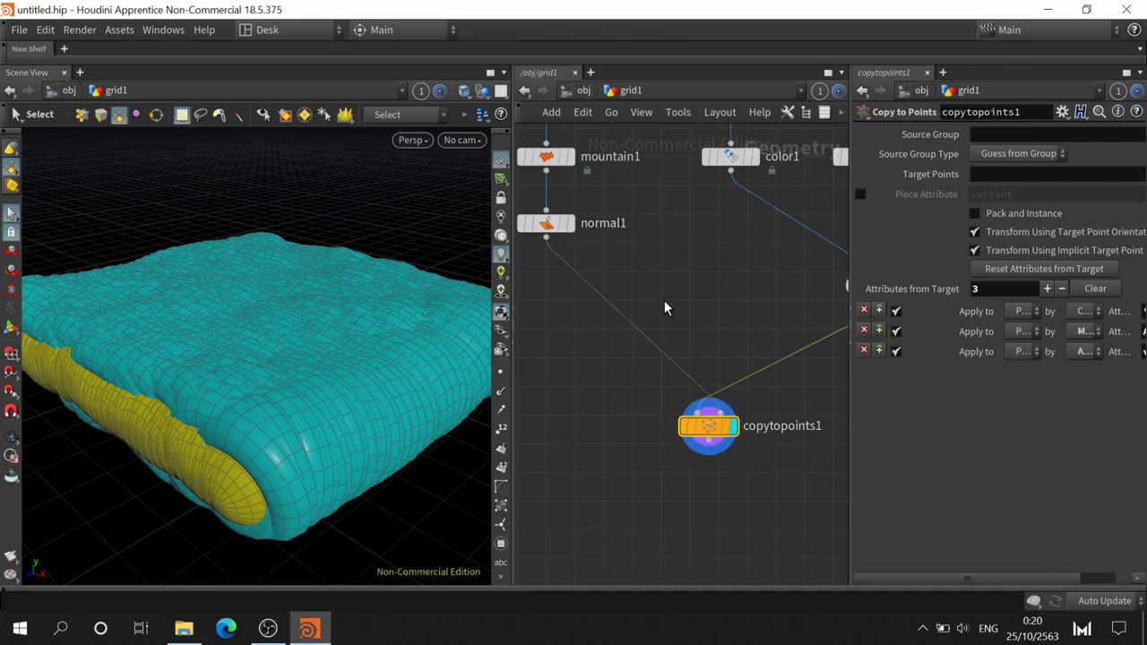
left_click(572, 224)
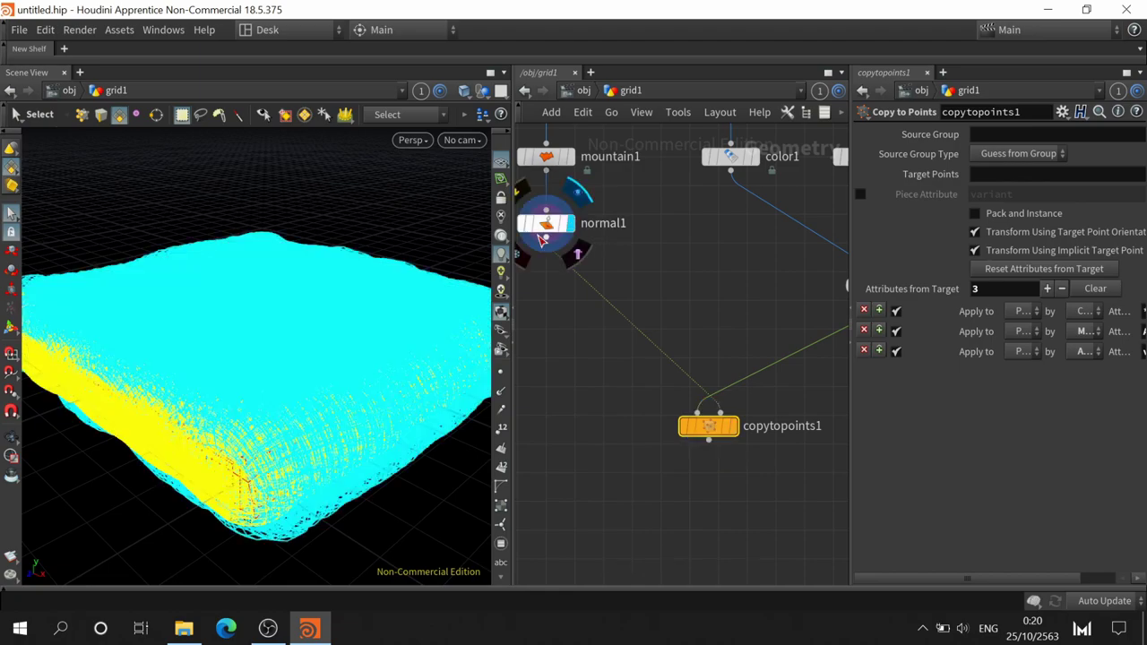
- Insert a scatter1 node between normal1 and copytopoints1 and display its points
key("Tab")
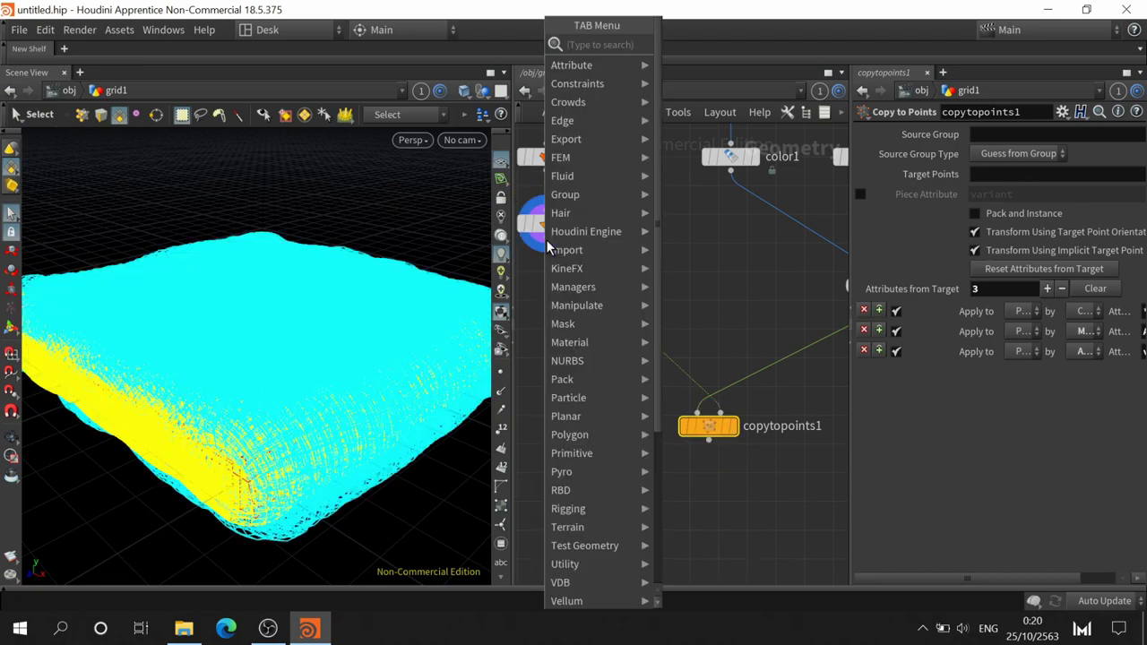
type("sca")
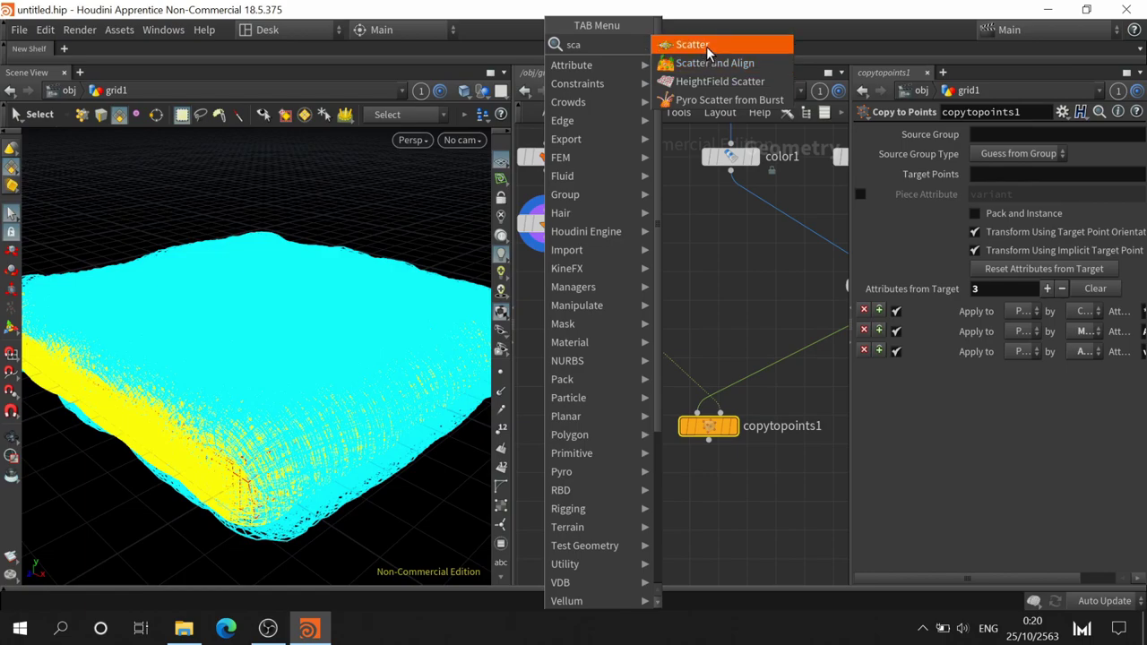
left_click(698, 44)
left_click(560, 306)
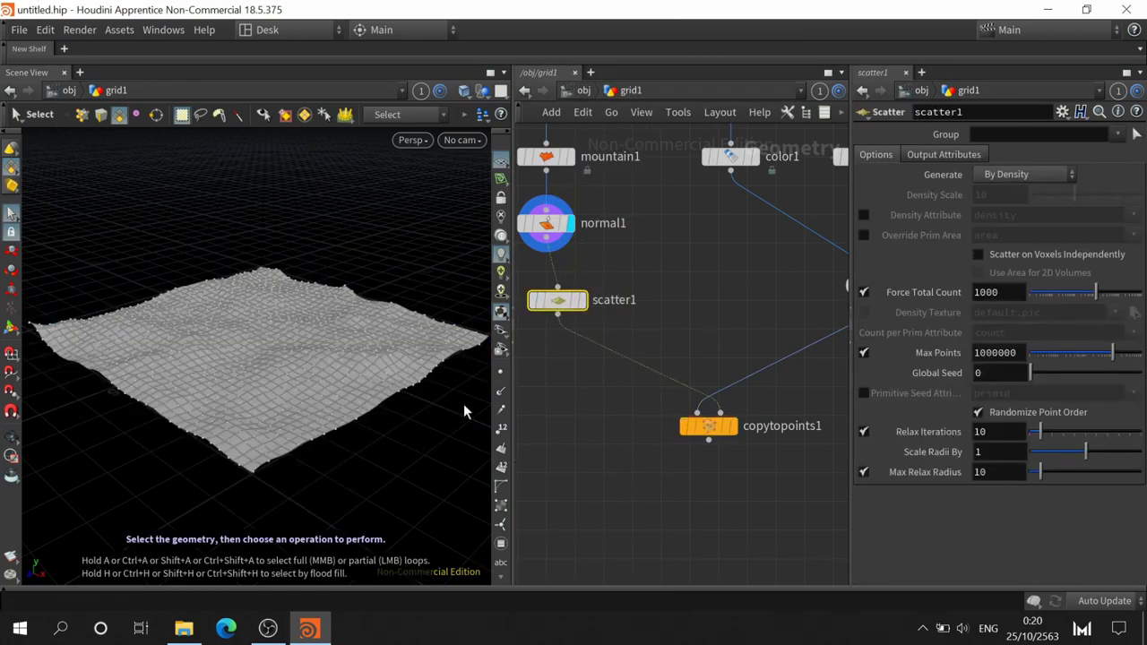
left_click(578, 300)
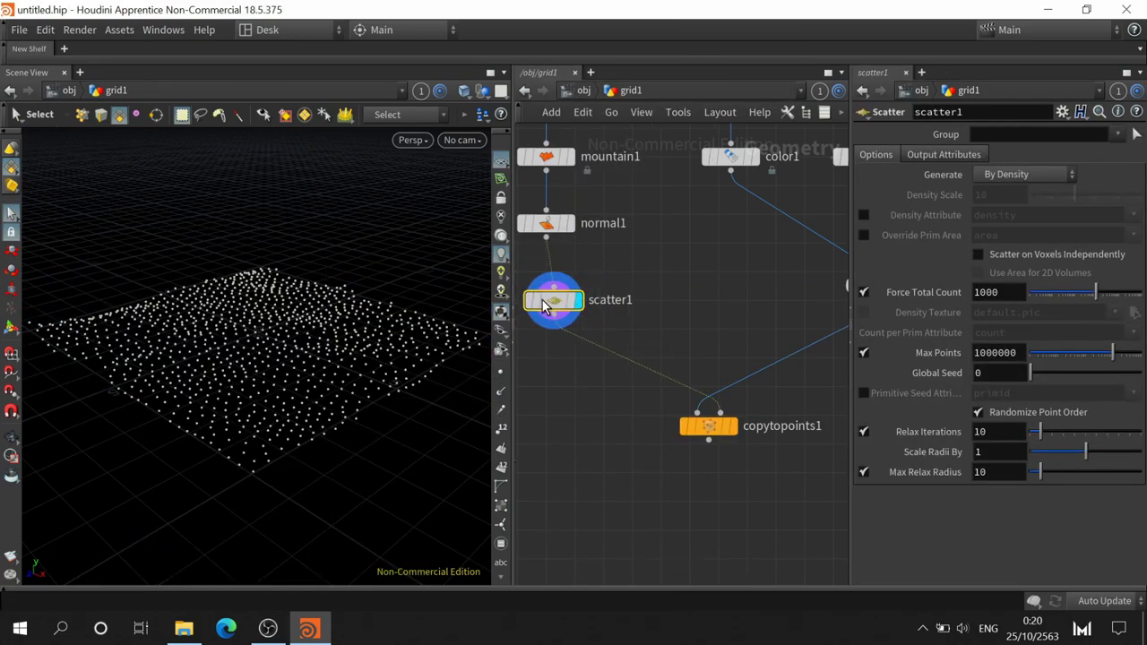
left_click_drag(544, 304, 560, 301)
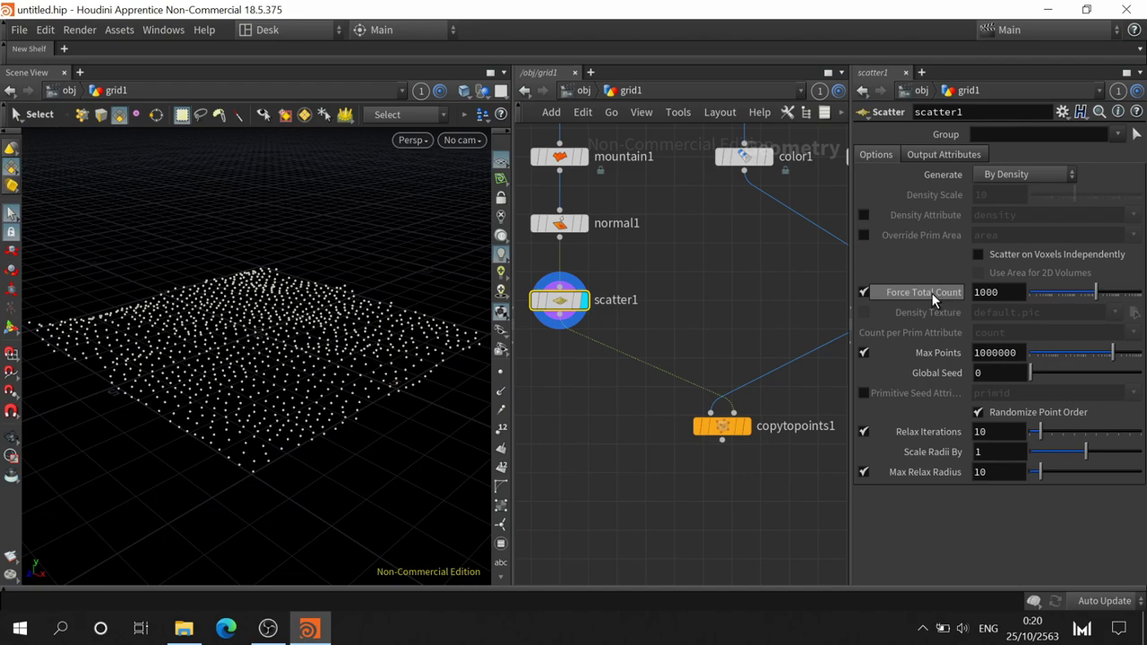
- Set scatter1's Force Total Count to 32, then display and select copytopoints1
left_click_drag(1080, 292, 1062, 294)
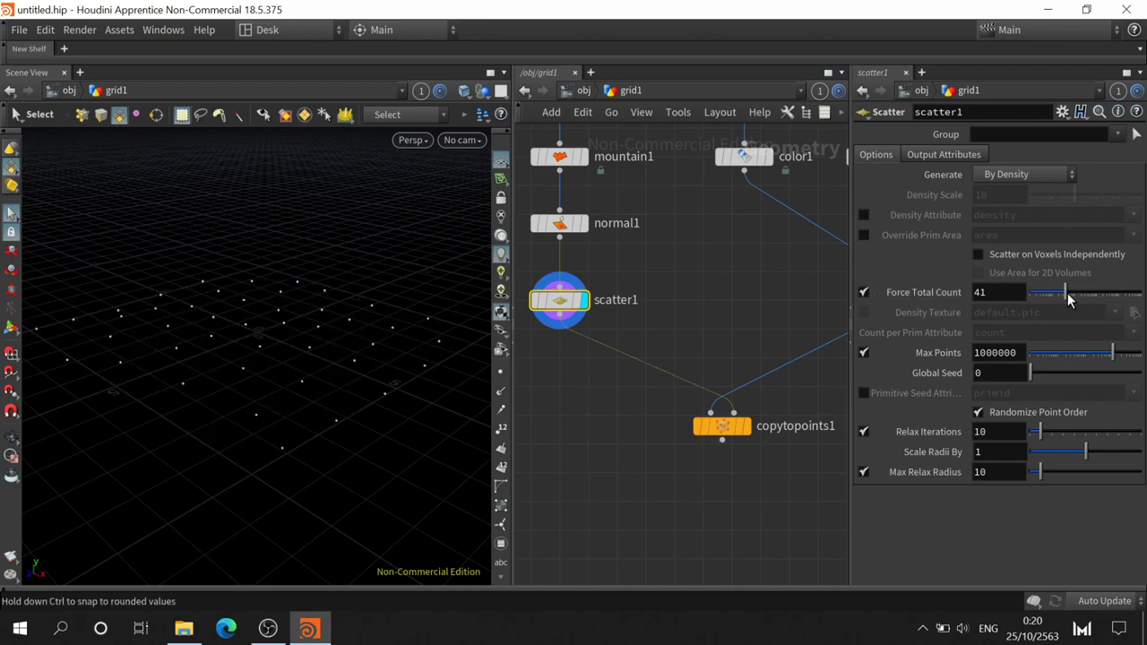
left_click(749, 426)
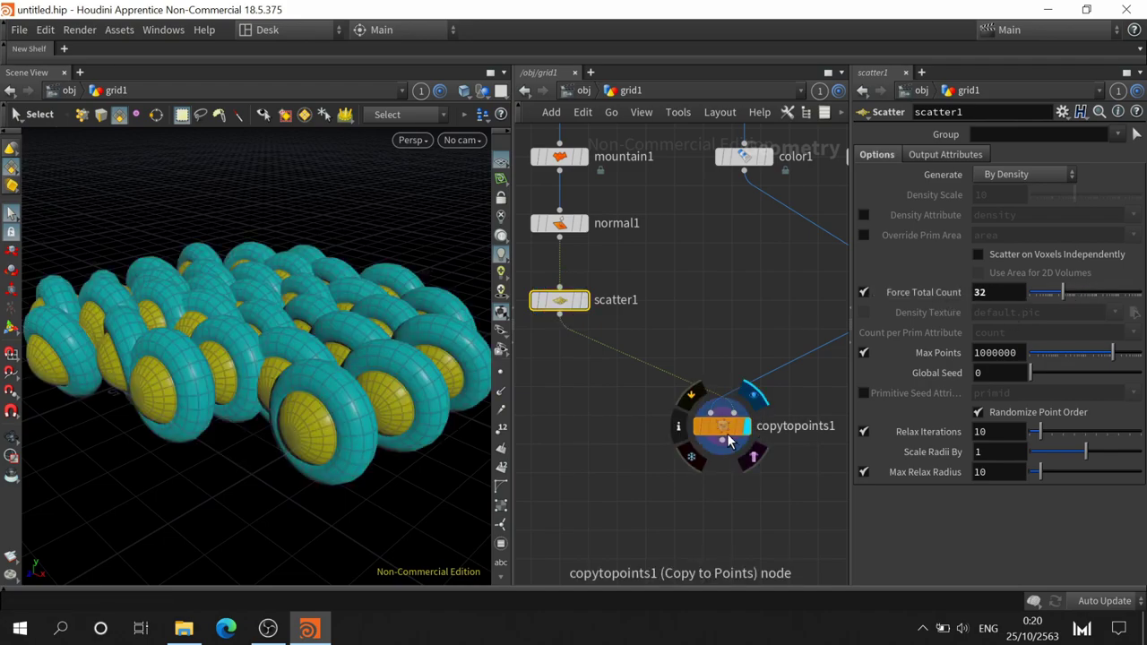
left_click(728, 428)
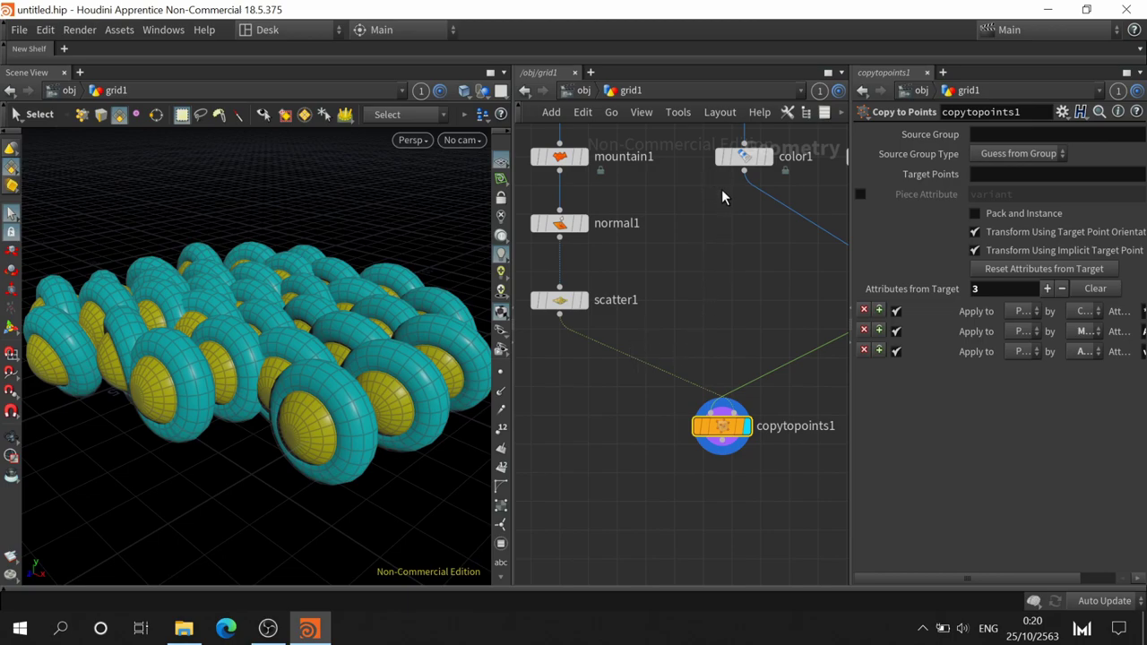
middle_click_drag(721, 189, 563, 183)
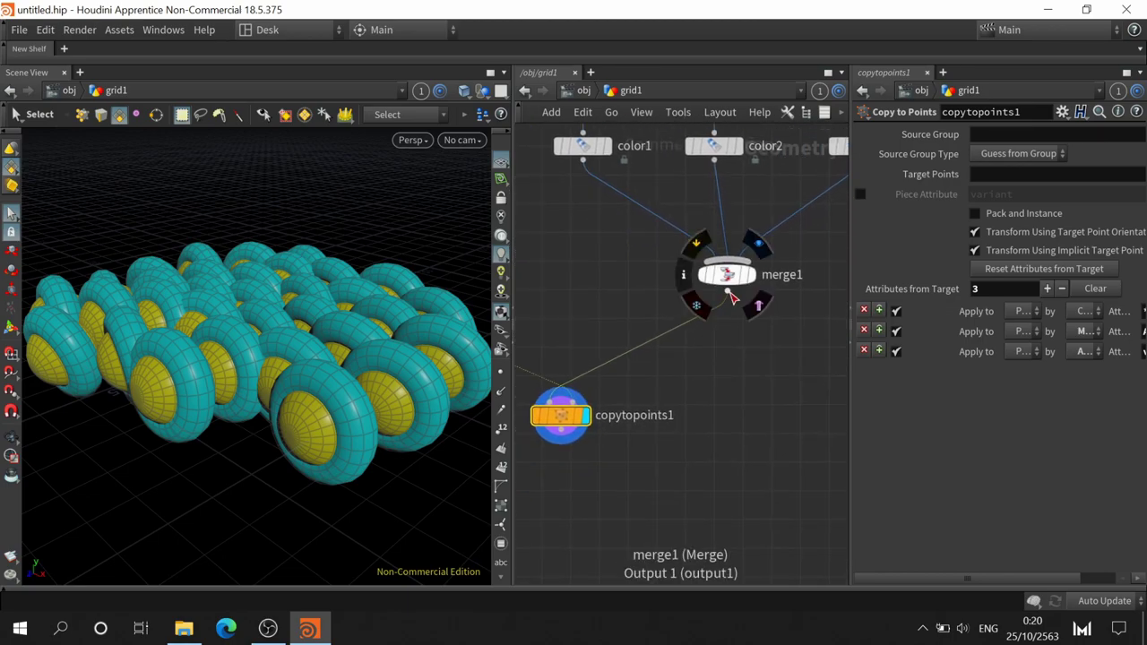
- Insert a Transform node between merge1 and copytopoints1 with Uniform Scale 0.24
key("Tab")
type("tr")
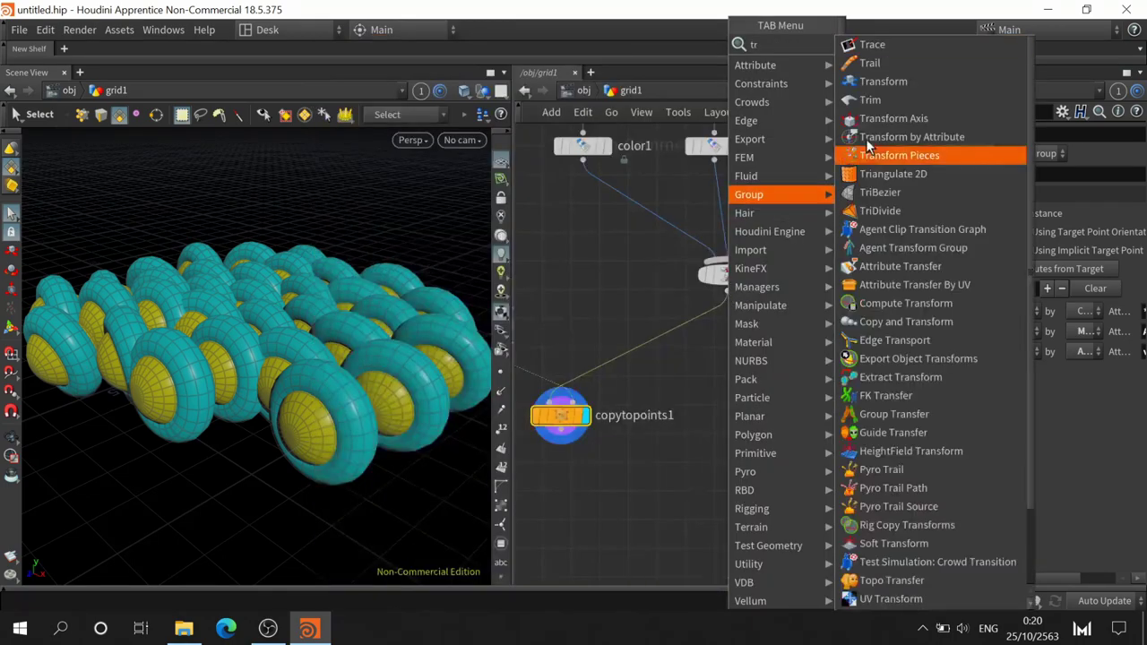
left_click(882, 81)
left_click(728, 329)
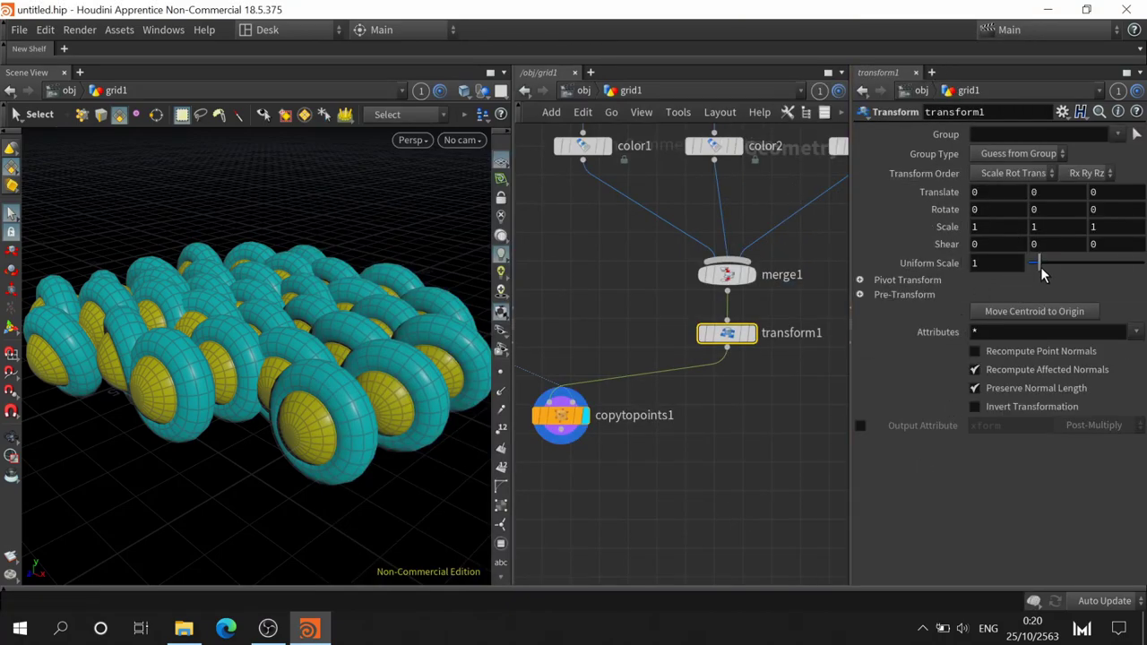
left_click_drag(1037, 265, 1033, 268)
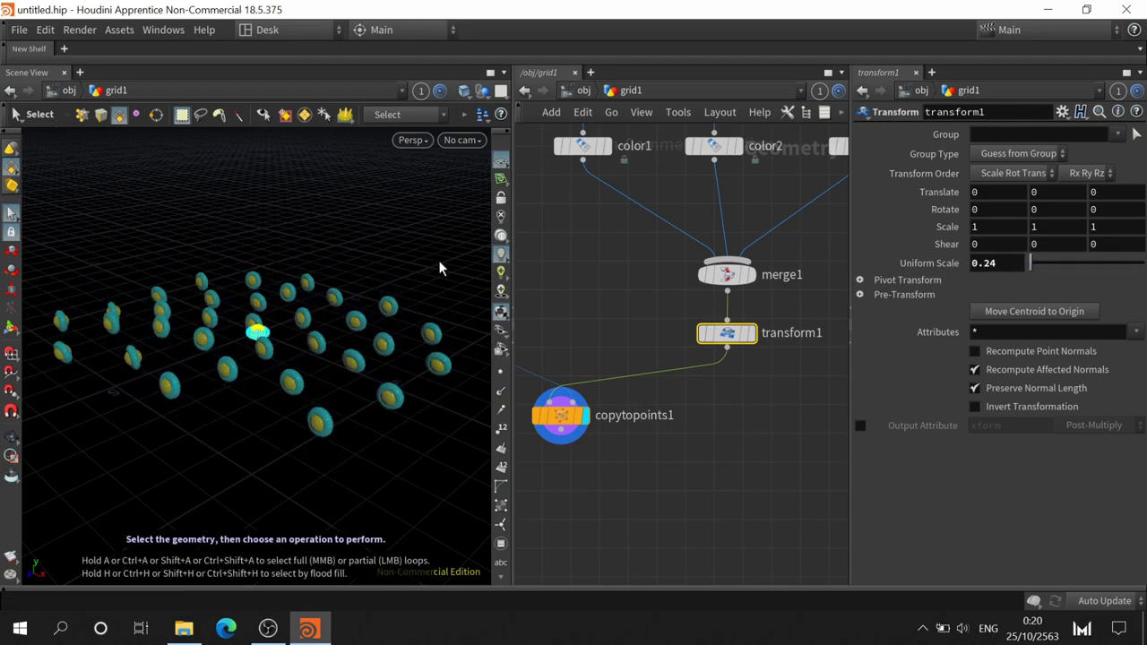
- View the shrunken copies from above and select copytopoints1 to show its settings
key("Escape")
mouse_move(369, 404)
left_mouse_down()
mouse_move(337, 401)
mouse_move(307, 430)
mouse_move(341, 397)
mouse_move(333, 358)
left_mouse_up()
key("s")
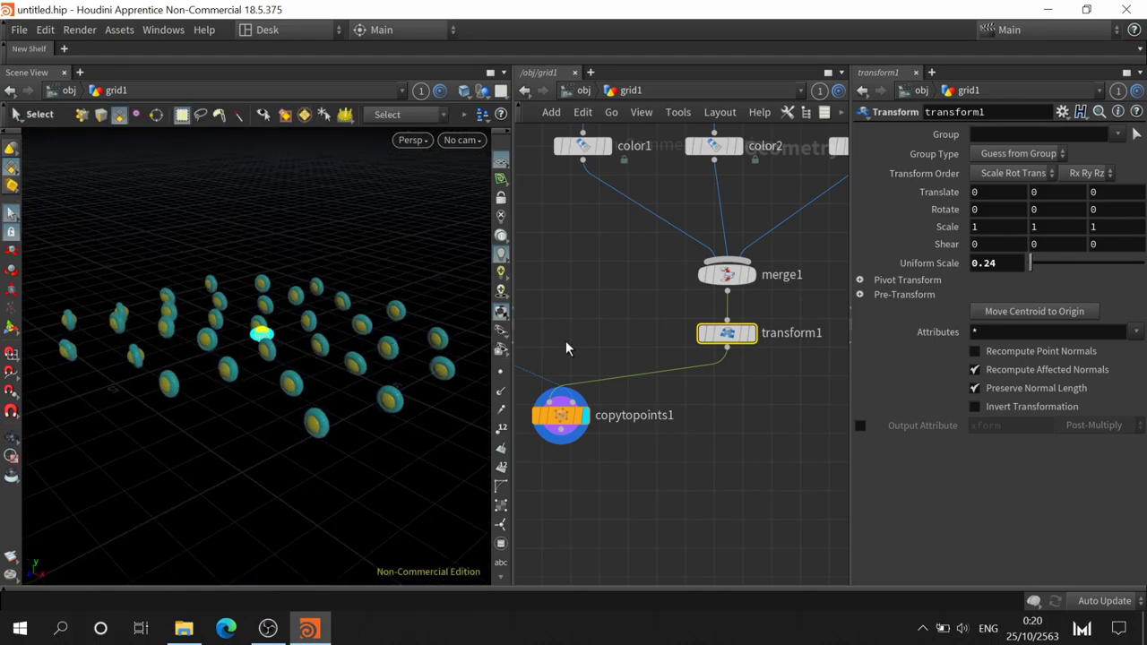
middle_click_drag(623, 463, 735, 470)
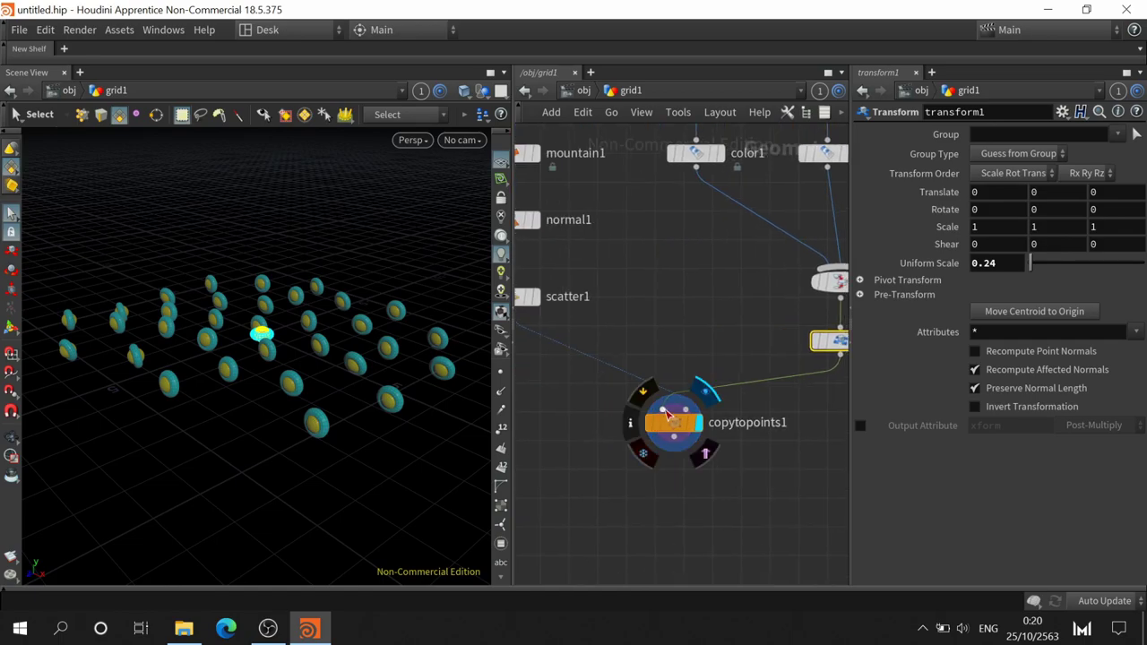
left_click(673, 422)
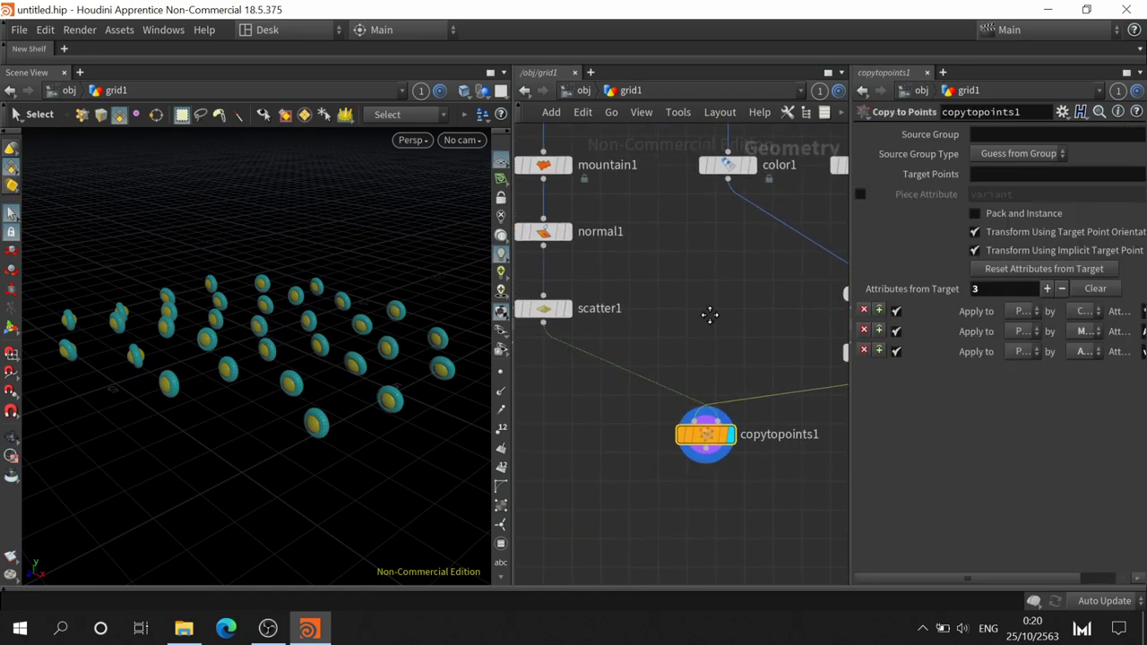
- Move scatter1 aside and add a Scatter and Align node beside it
middle_click_drag(706, 314, 766, 325)
left_click(587, 309)
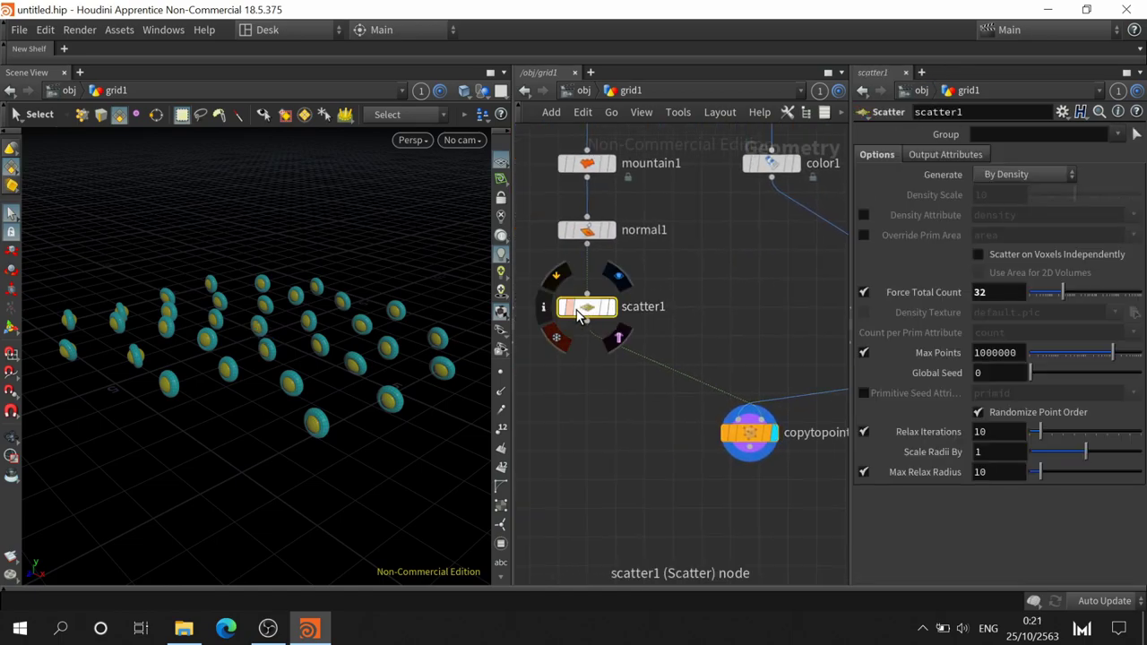
mouse_move(732, 319)
middle_mouse_down()
mouse_move(589, 194)
mouse_move(686, 192)
mouse_move(766, 290)
middle_mouse_up()
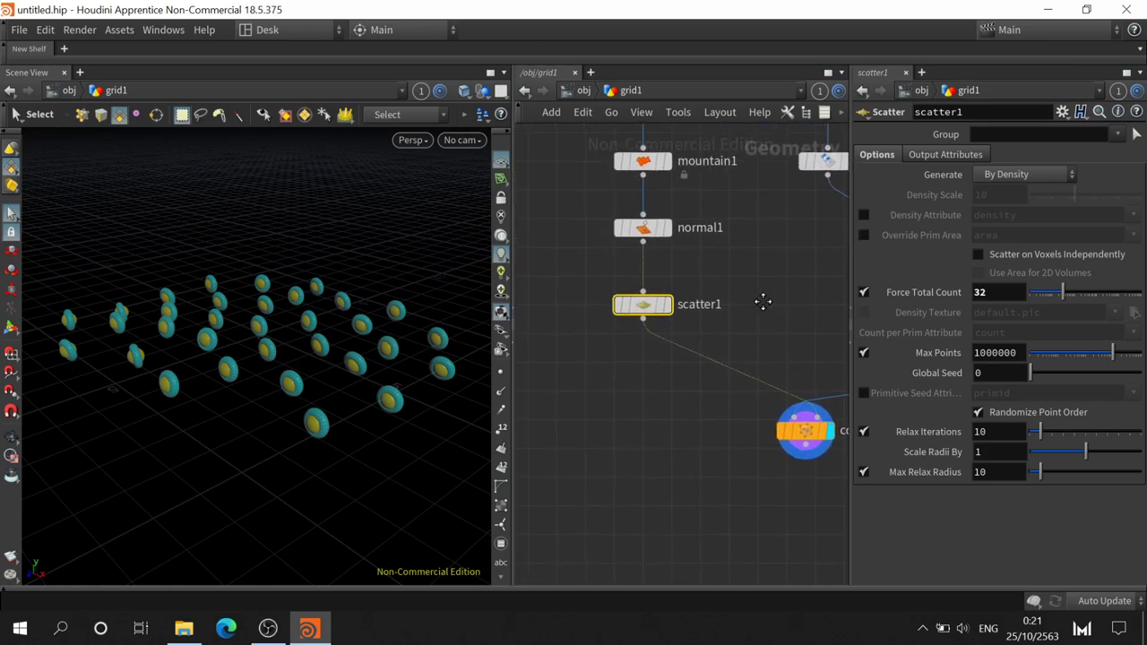
left_click_drag(637, 312, 543, 325)
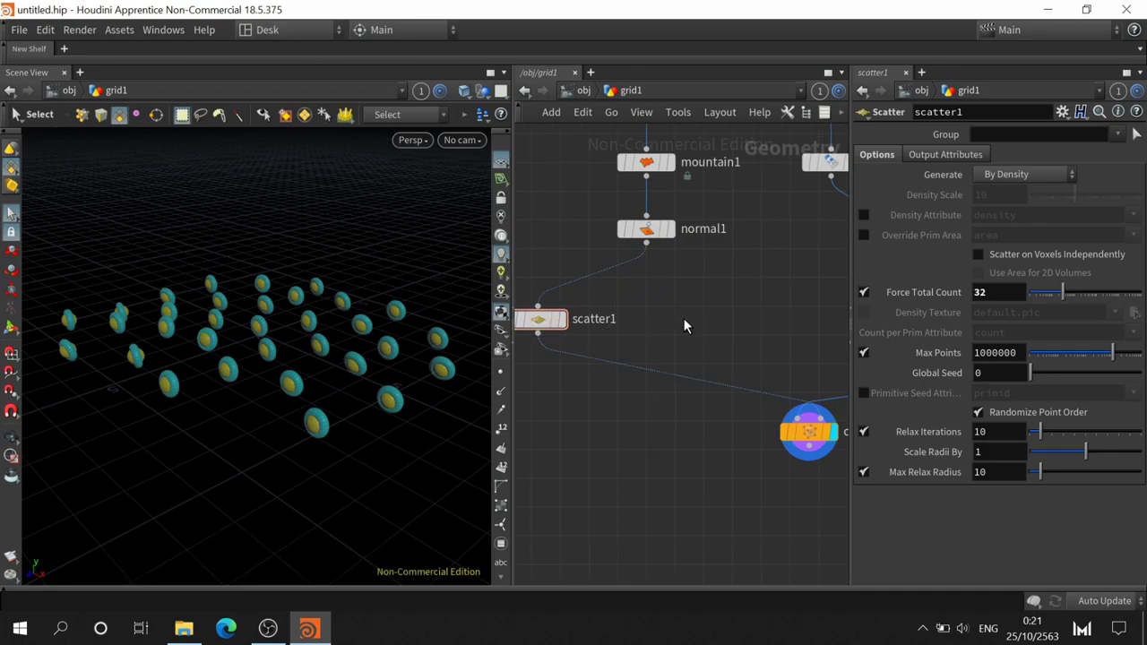
key("Tab")
type("sca")
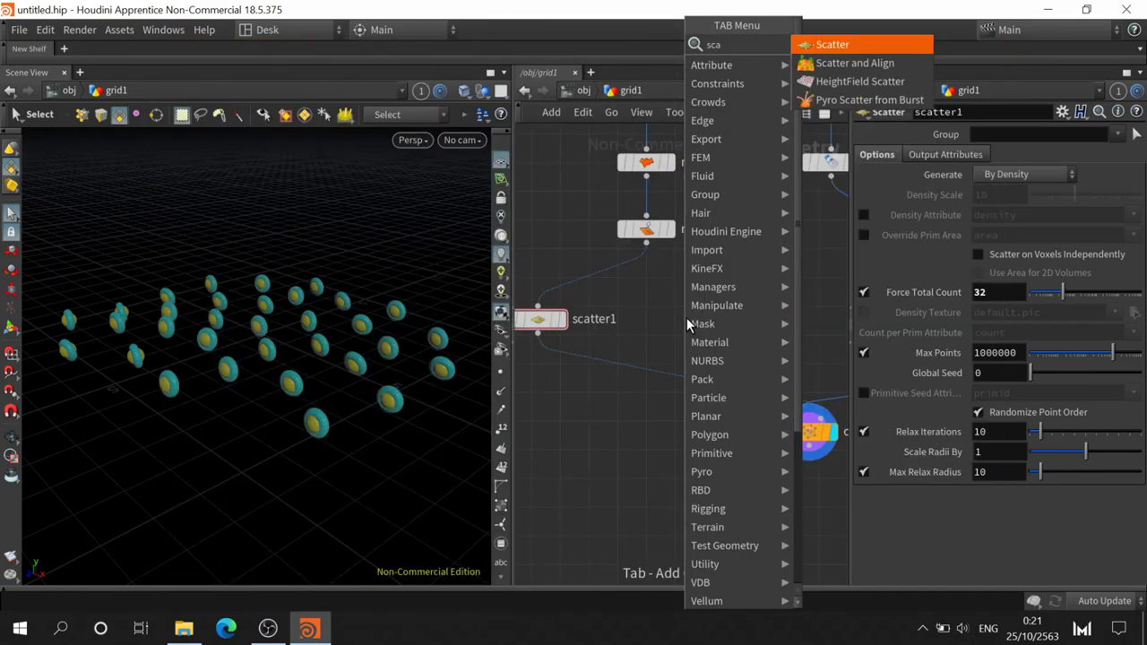
left_click(853, 63)
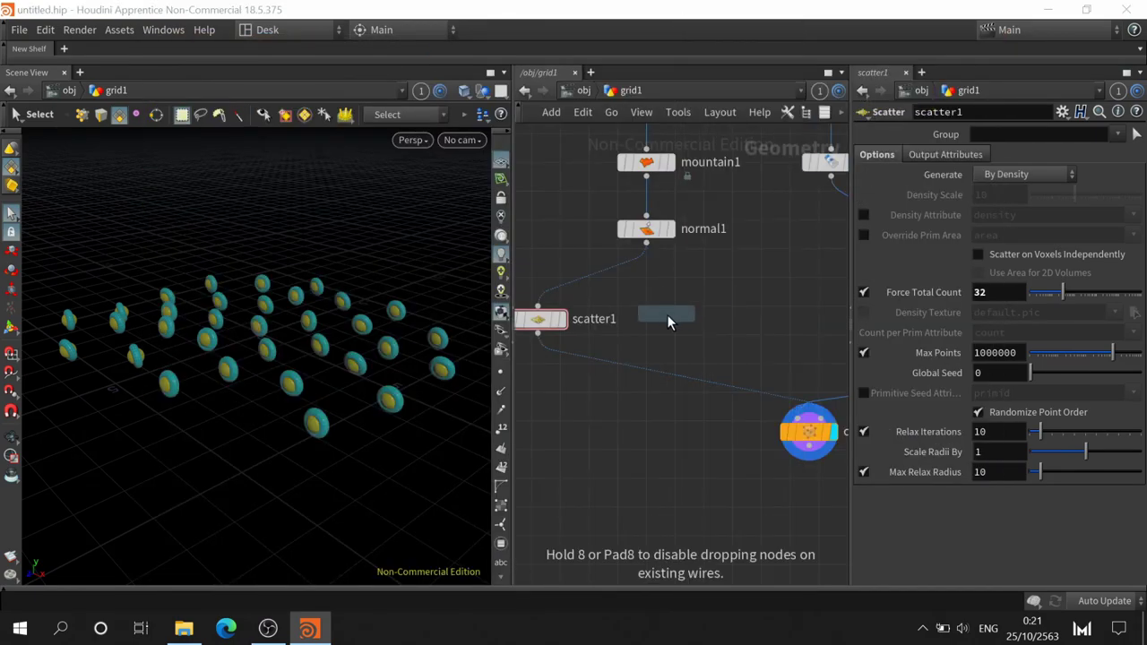
left_click(692, 318)
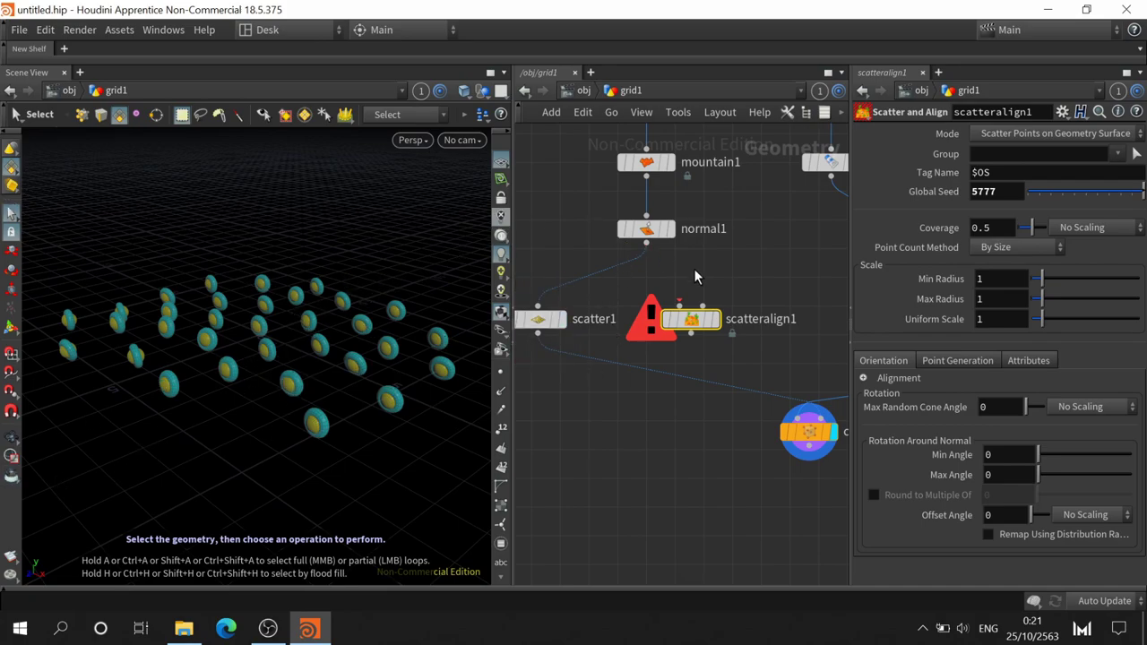
- Wire normal1 into scatteralign1 and display its points
left_click(536, 303)
left_click(649, 246)
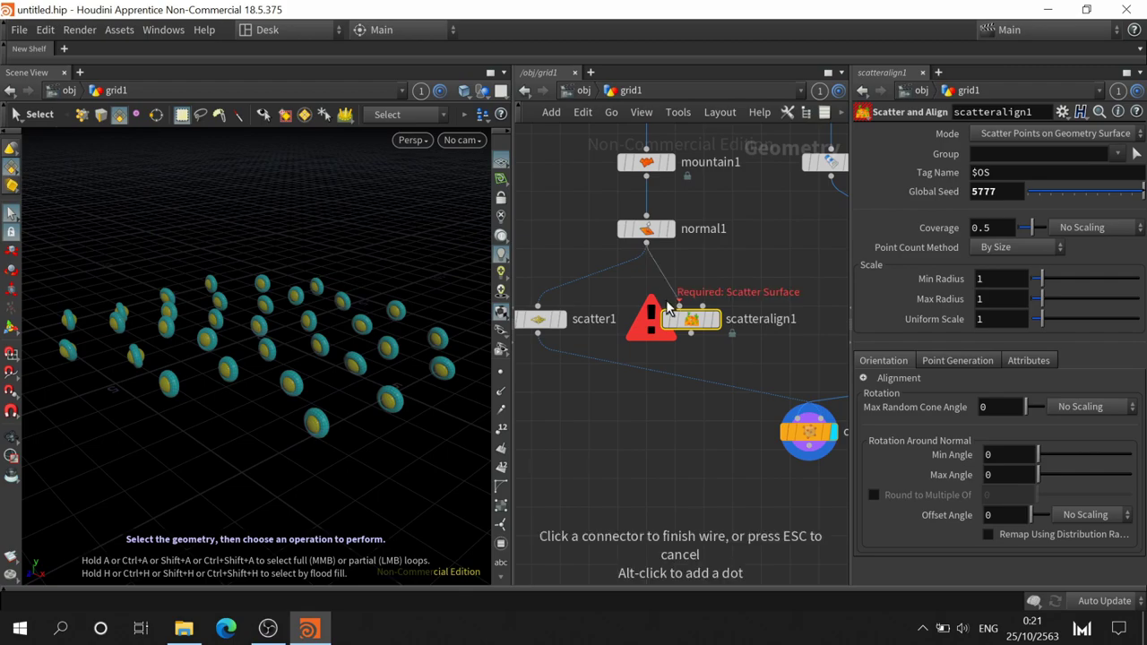
left_click(679, 306)
left_click(713, 319)
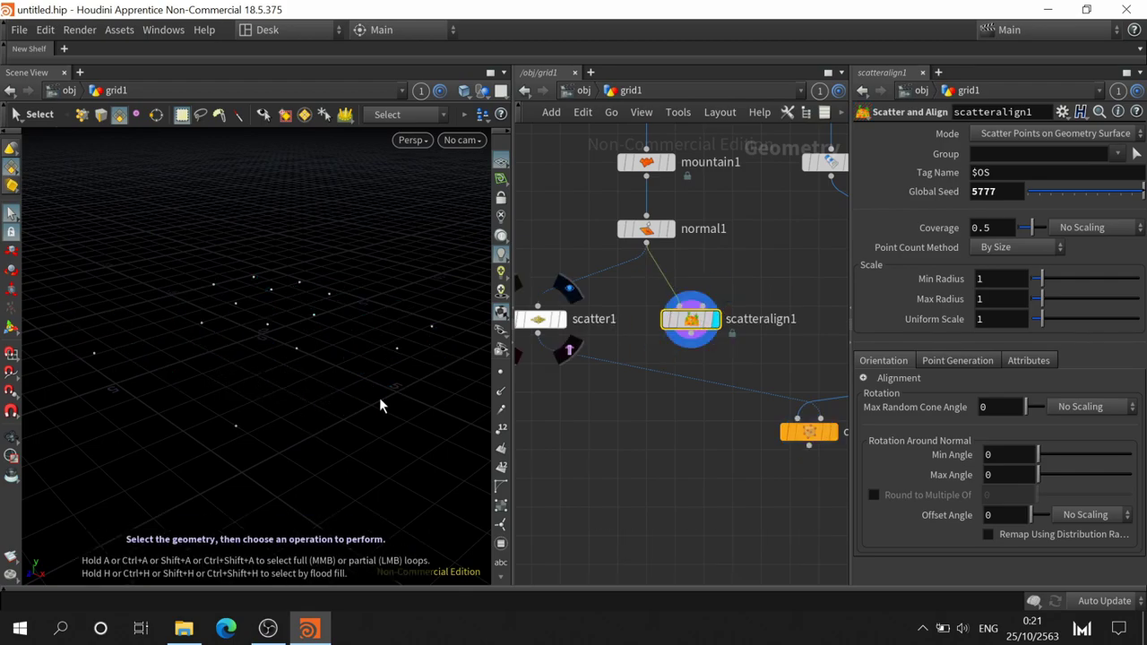
- Feed scatteralign1's points into copytopoints1's second input and view the copies from a low angle
middle_click_drag(730, 481, 657, 471)
left_click(748, 408)
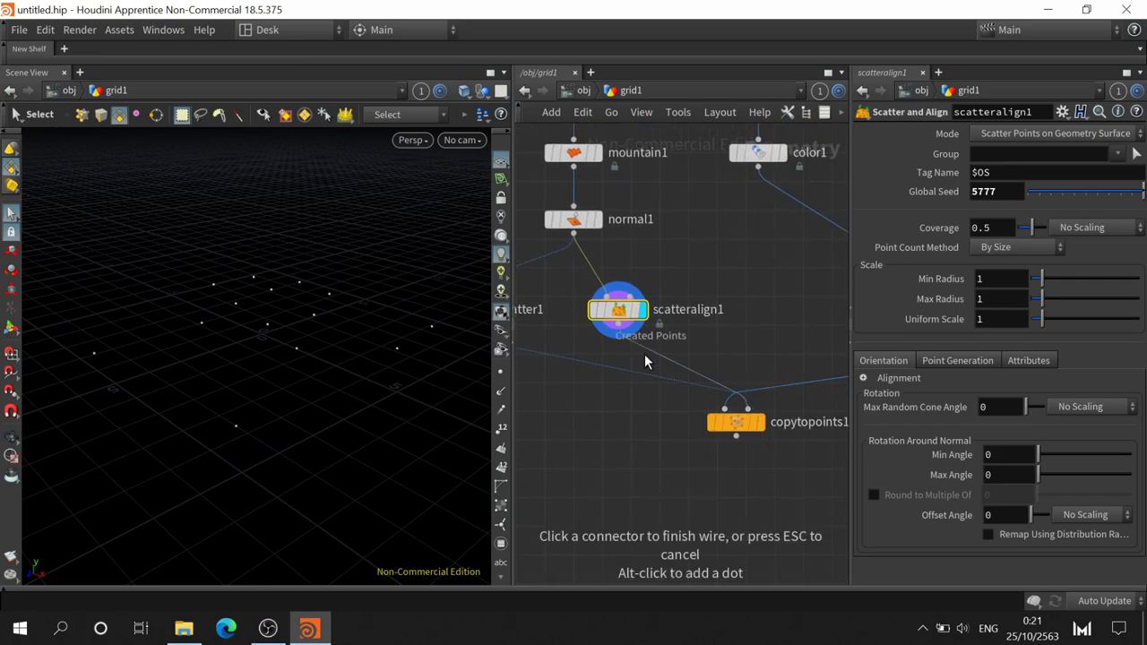
left_click(762, 426)
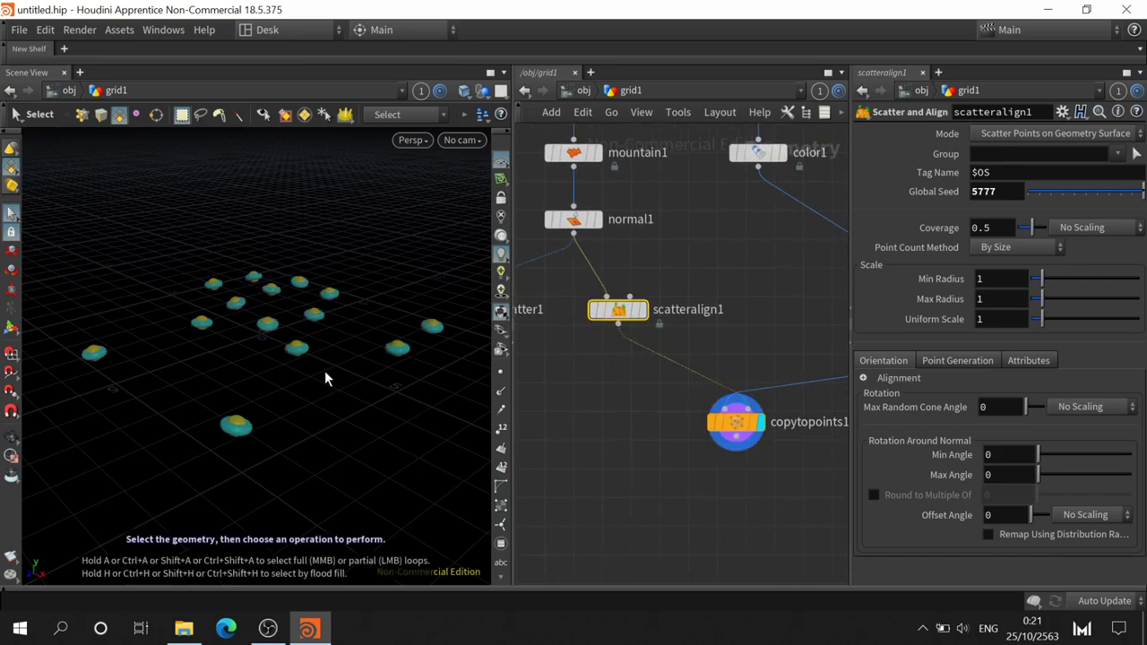
key("Escape")
left_click_drag(288, 393, 284, 349)
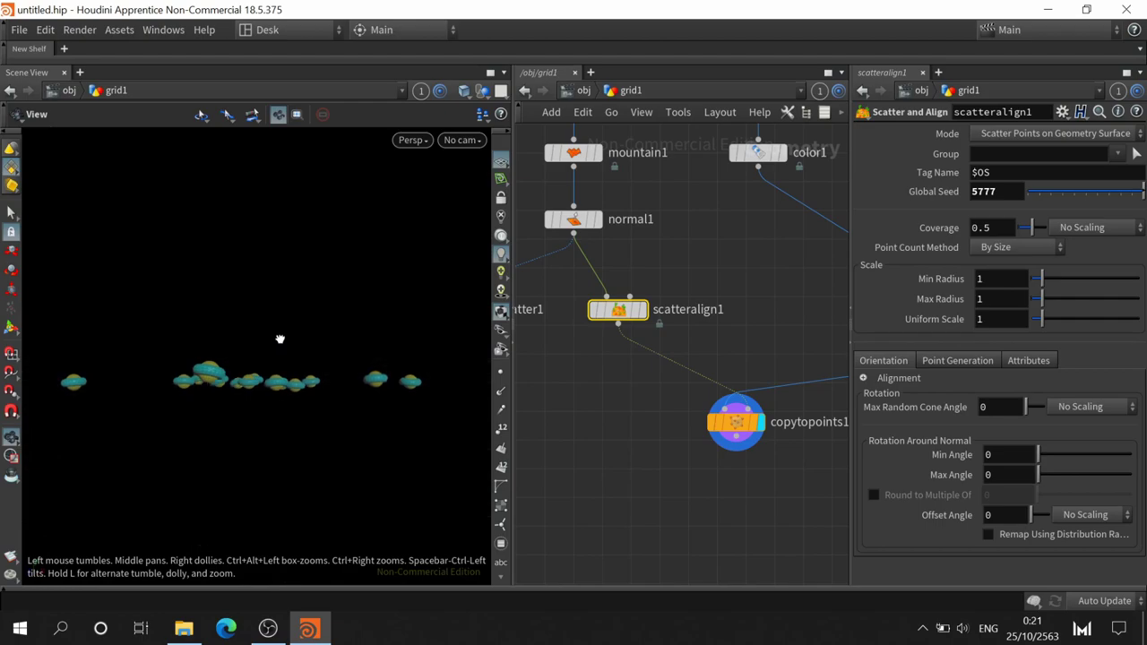
key("s")
middle_click_drag(647, 229, 698, 341)
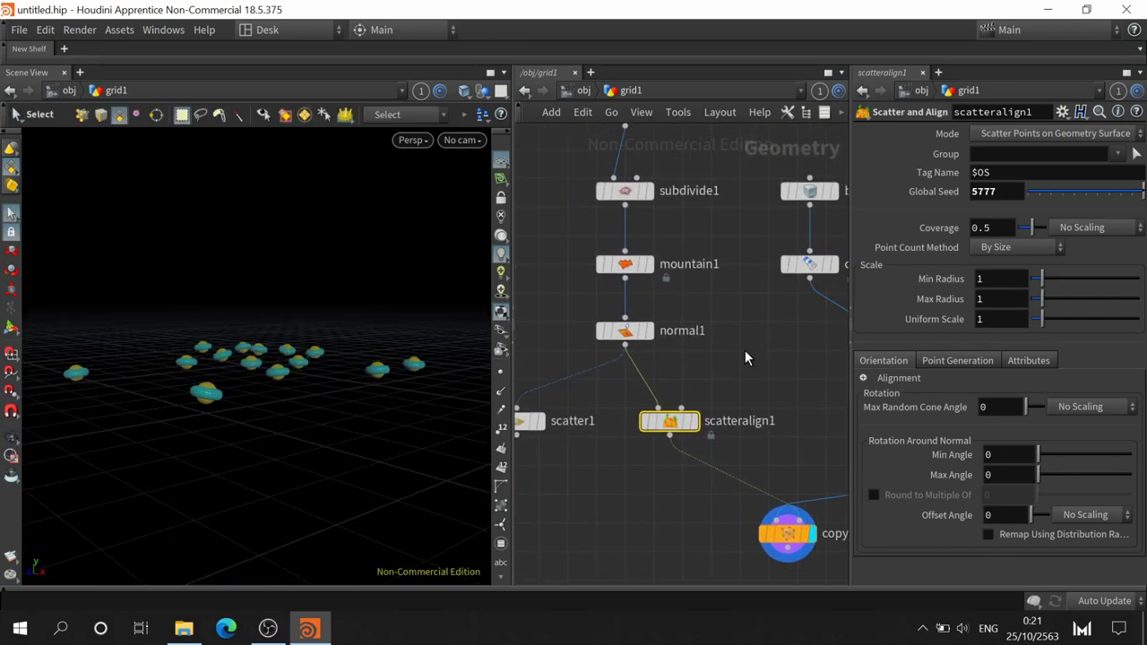
- Raise mountain1's Height to 5.02 and inspect the copies on the taller terrain
left_click(667, 284)
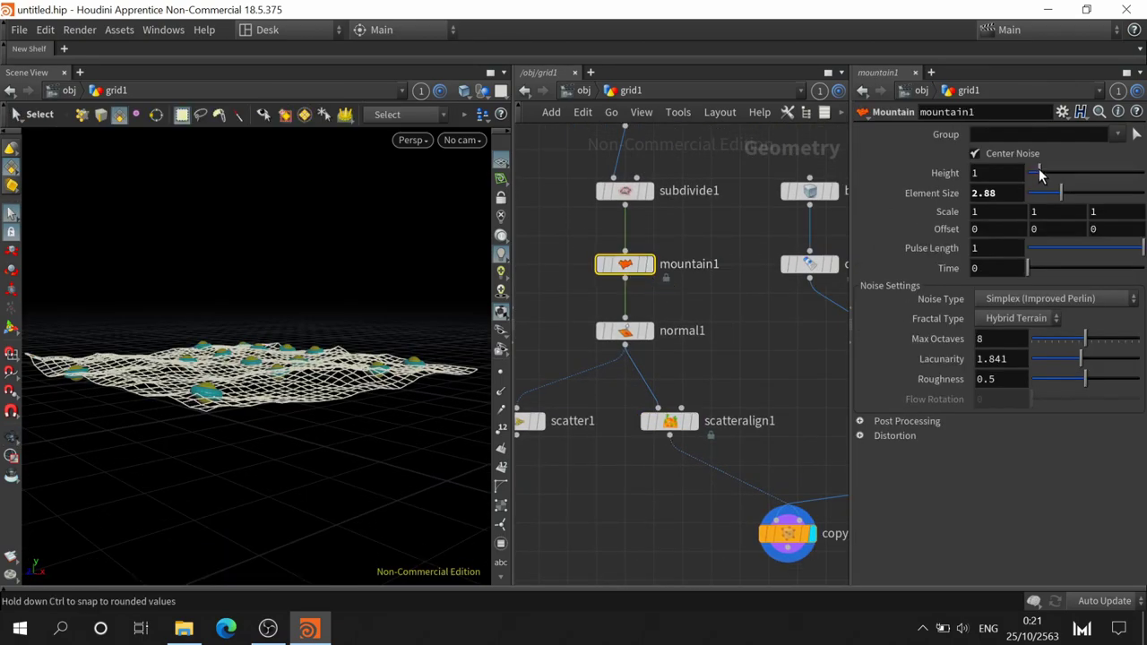
left_click_drag(1039, 171, 1089, 175)
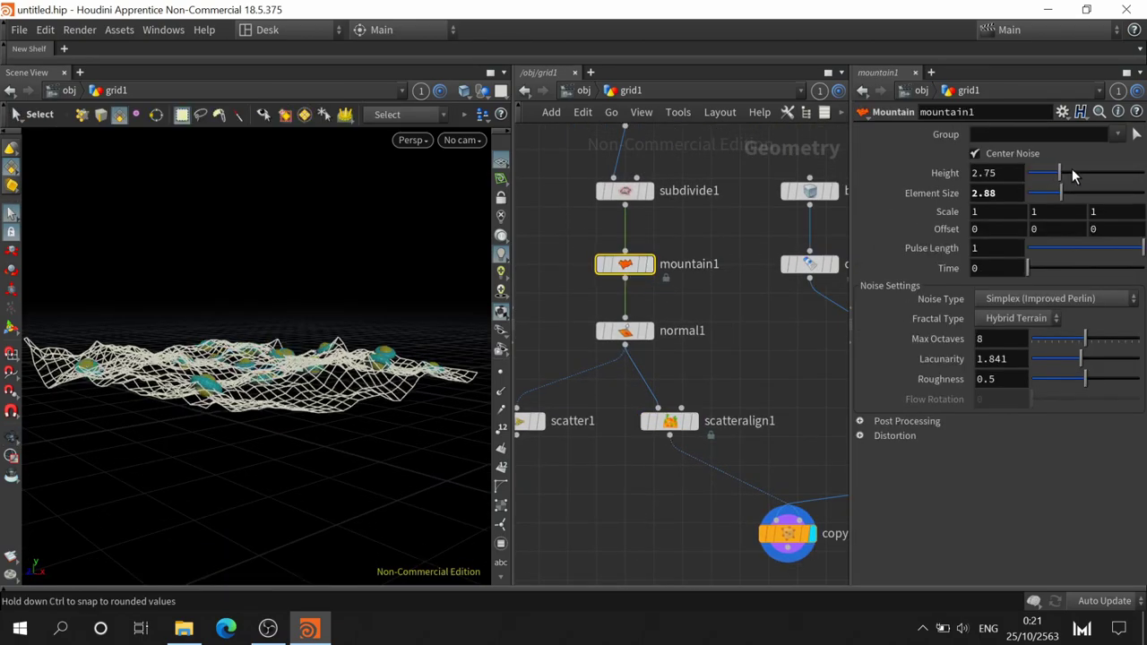
left_click(784, 532)
key("Escape")
mouse_move(353, 371)
left_mouse_down()
mouse_move(247, 426)
mouse_move(223, 356)
left_mouse_up()
key("s")
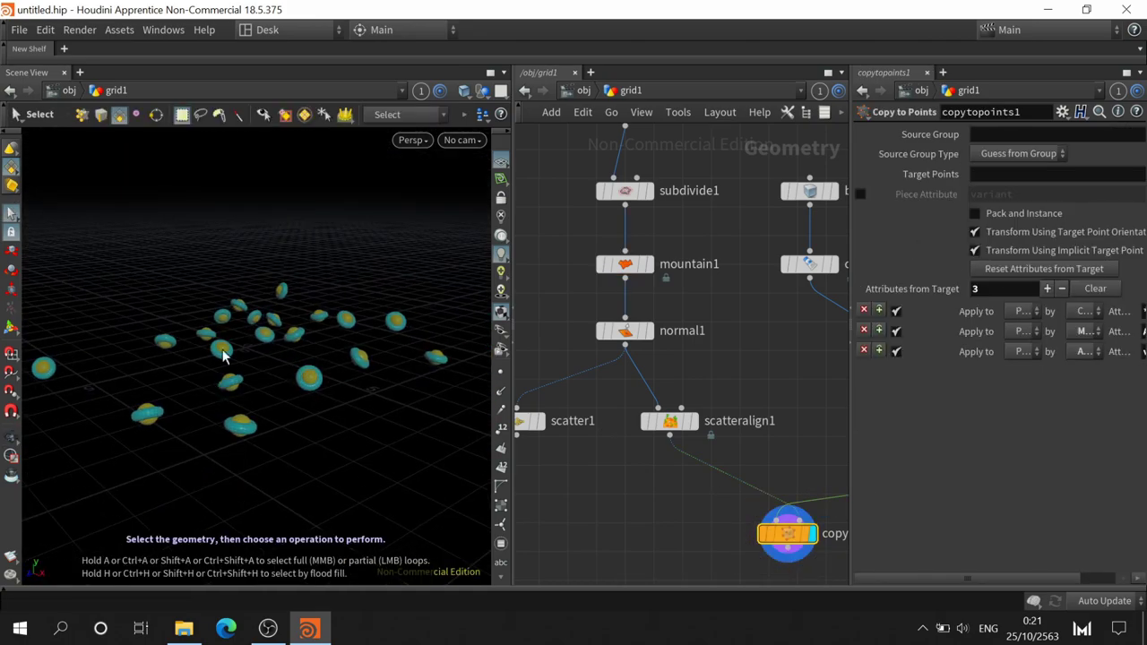
key("Escape")
left_click_drag(291, 248, 221, 367)
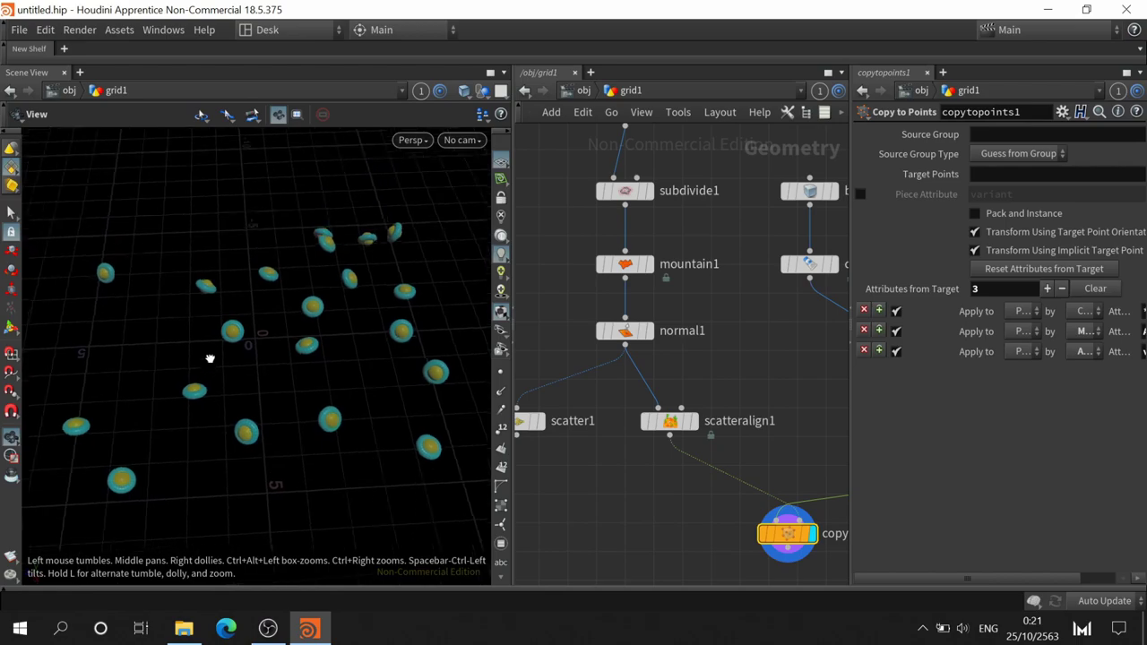
key("s")
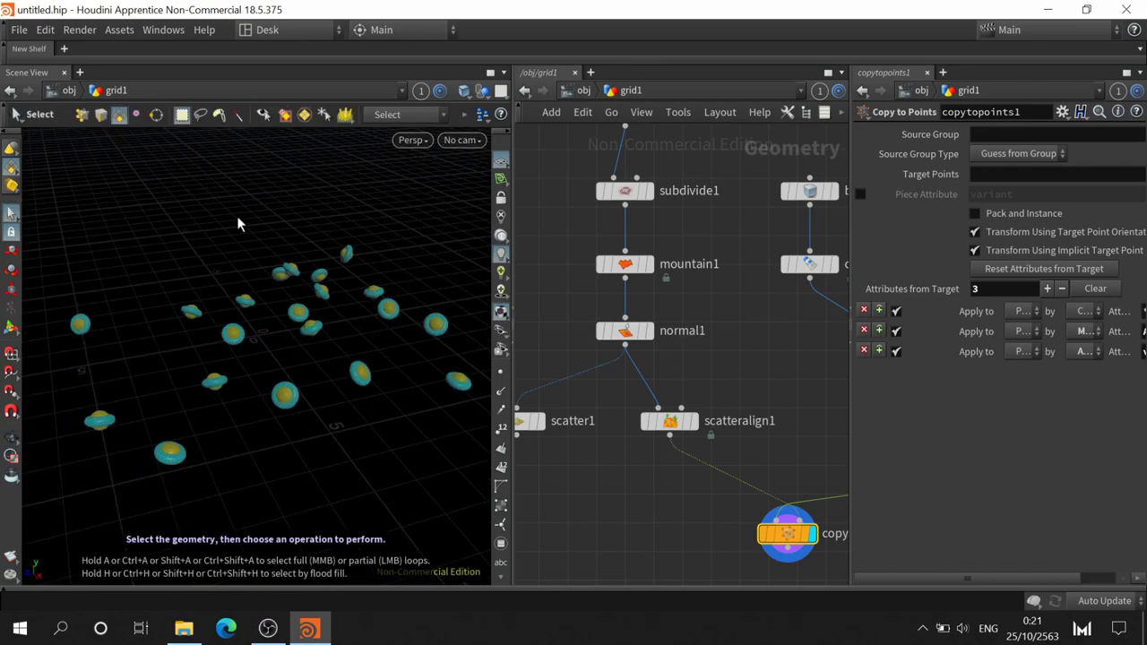
- Display the normal1 terrain and lower mountain1's Height to 3.09
middle_click_drag(789, 378, 782, 347)
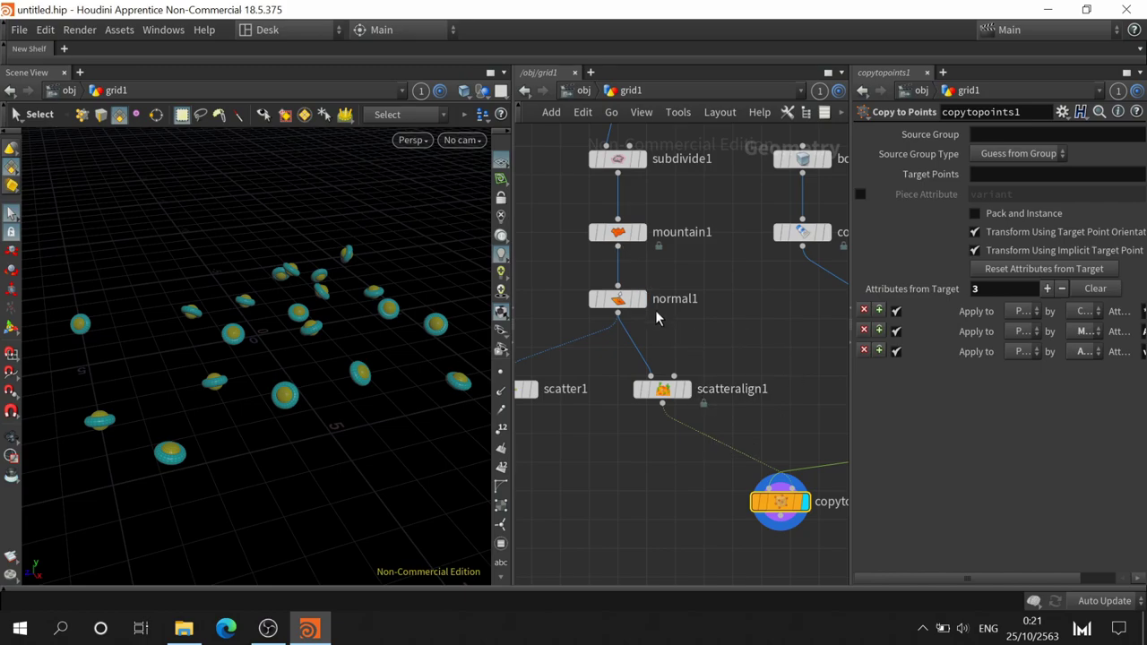
left_click(617, 298)
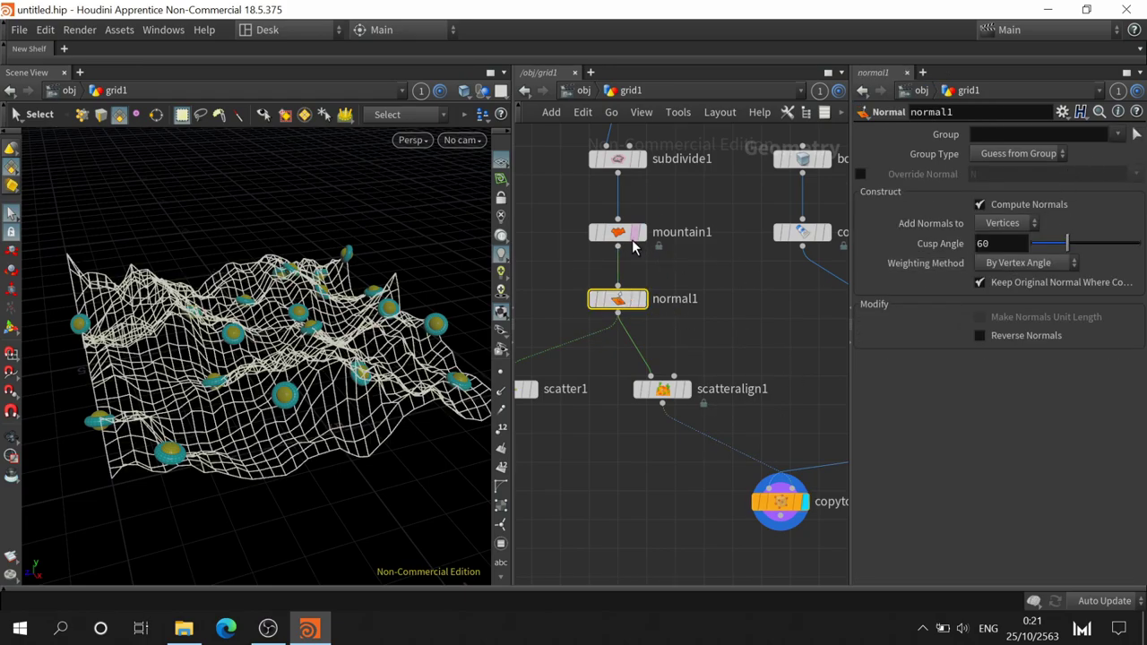
left_click(617, 232)
left_click_drag(1083, 176, 1048, 173)
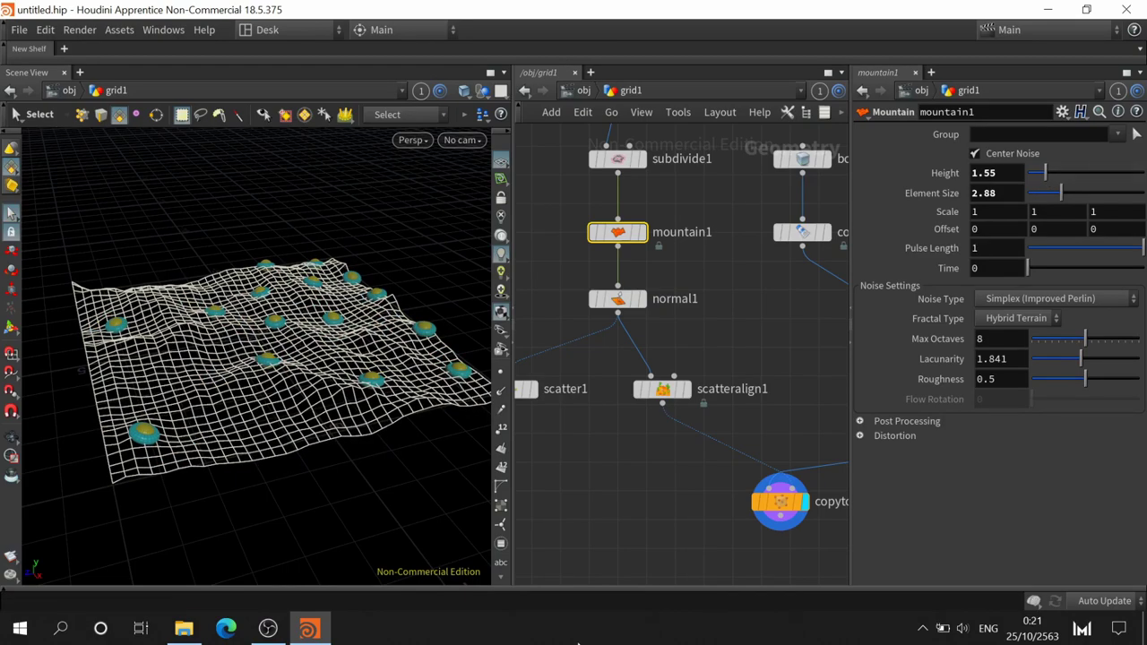
- Display scatteralign1 and try the By Density point count method with higher Coverage
left_click(696, 400)
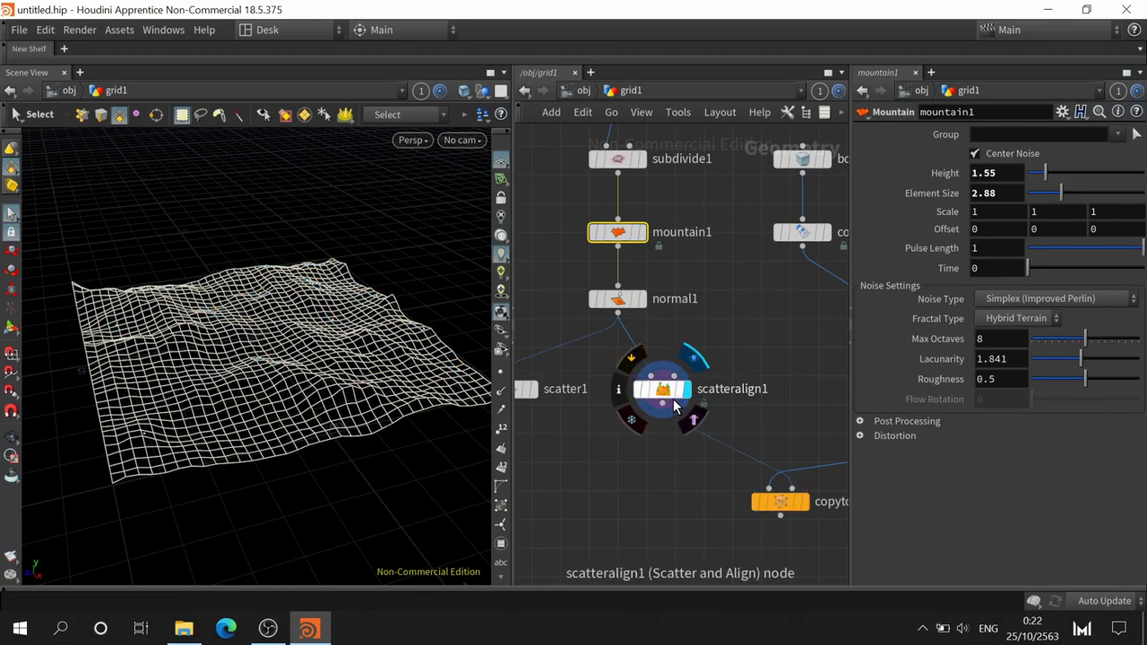
left_click(688, 399)
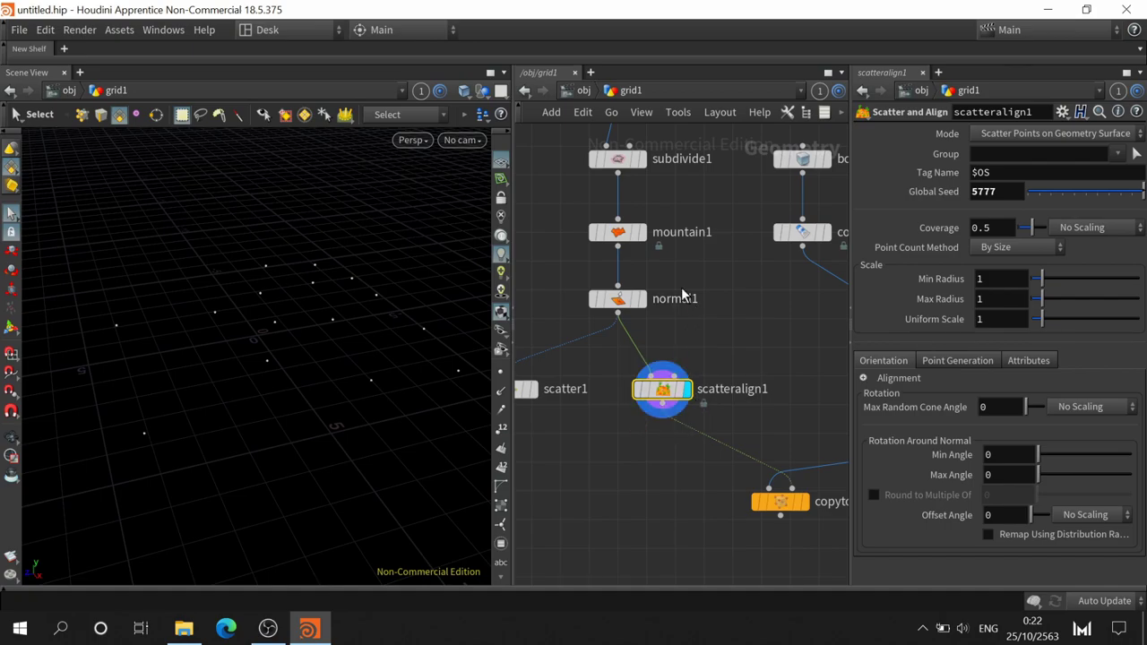
scroll(739, 305, "down", 1)
scroll(762, 295, "down", 1)
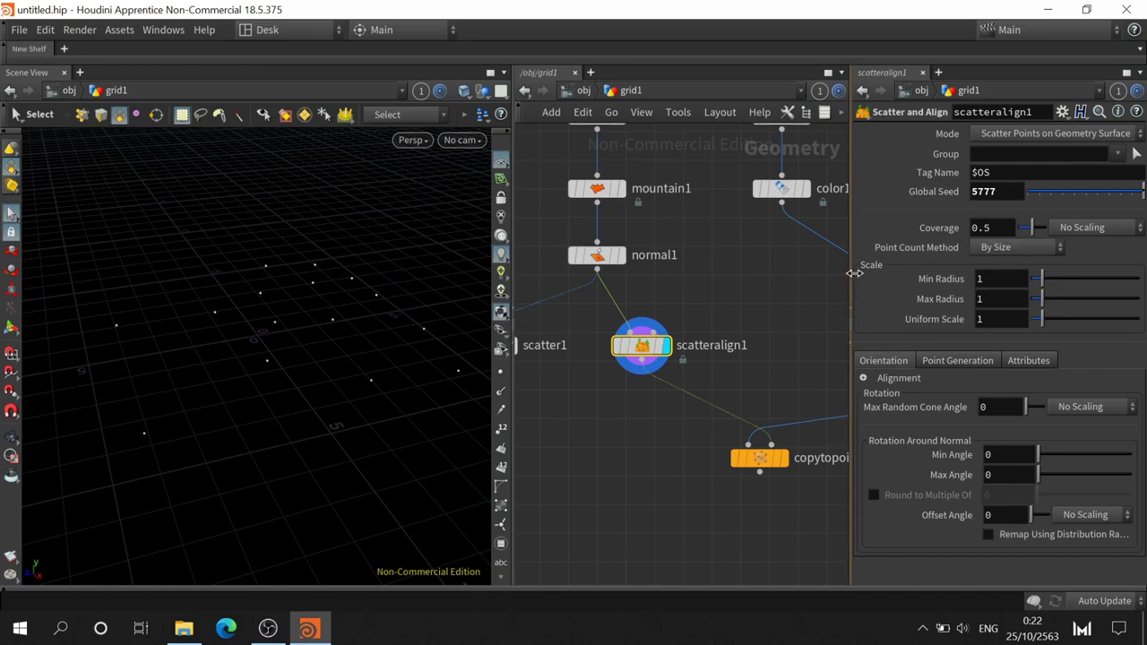
left_click_drag(854, 272, 806, 272)
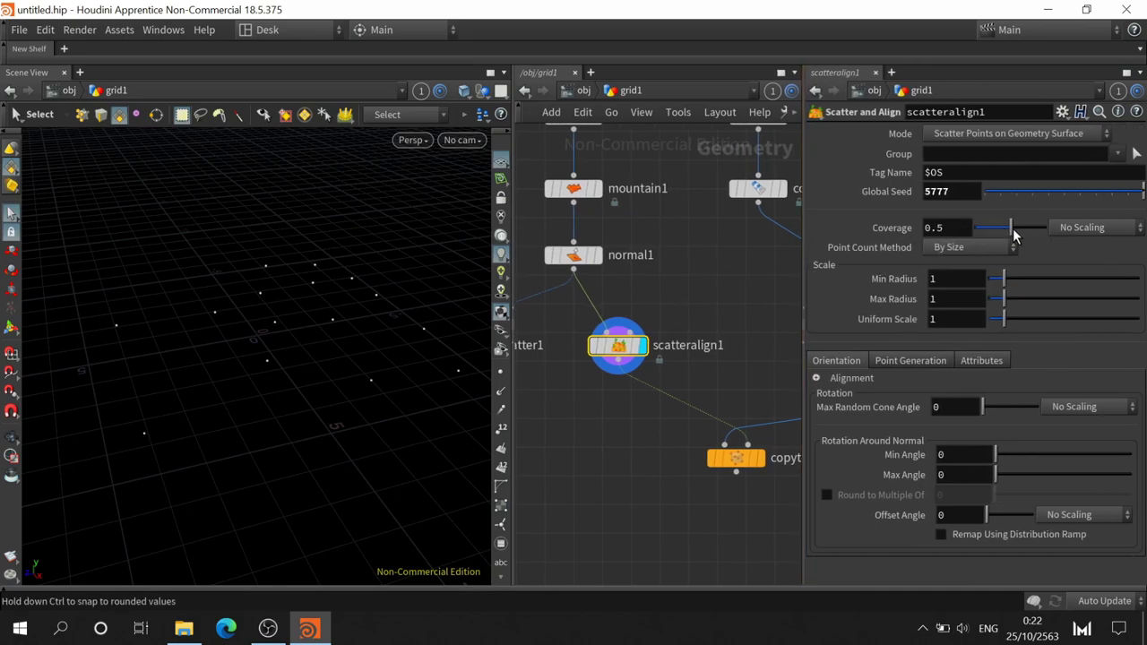
mouse_move(1011, 227)
left_mouse_down()
mouse_move(1026, 234)
mouse_move(1002, 238)
mouse_move(1043, 223)
left_mouse_up()
left_click(988, 251)
left_click(979, 284)
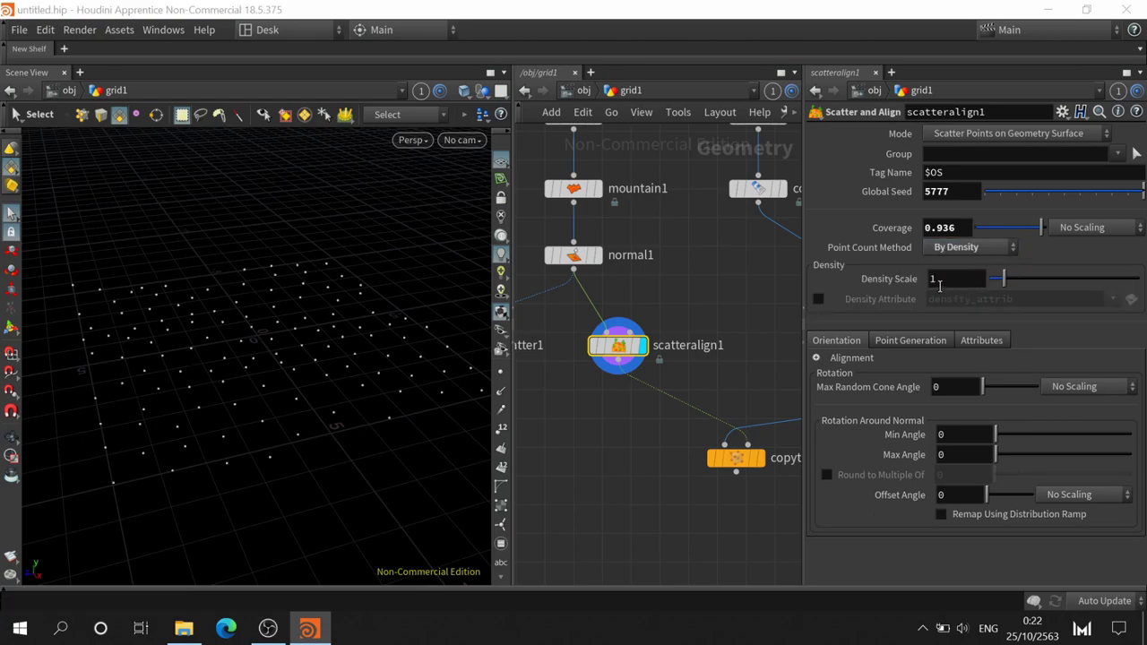
mouse_move(1039, 231)
left_mouse_down()
mouse_move(1055, 231)
mouse_move(984, 240)
mouse_move(1010, 251)
mouse_move(983, 257)
left_mouse_up()
- Switch Point Count Method to Number of Points and set Coverage to 0.128
left_click(983, 255)
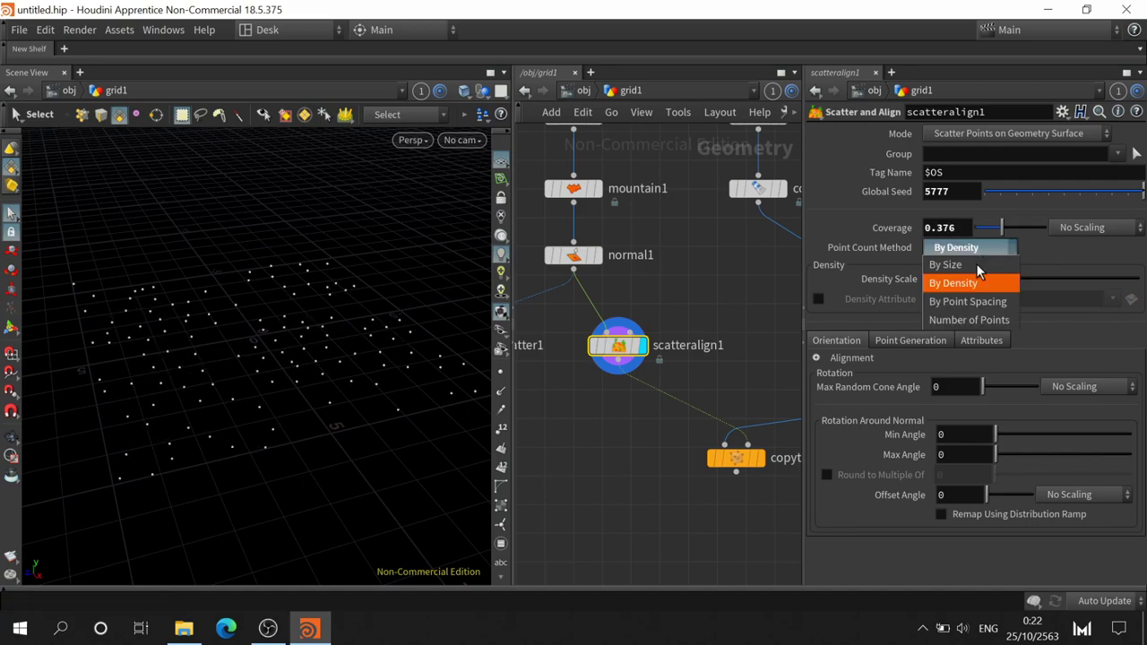
left_click(986, 320)
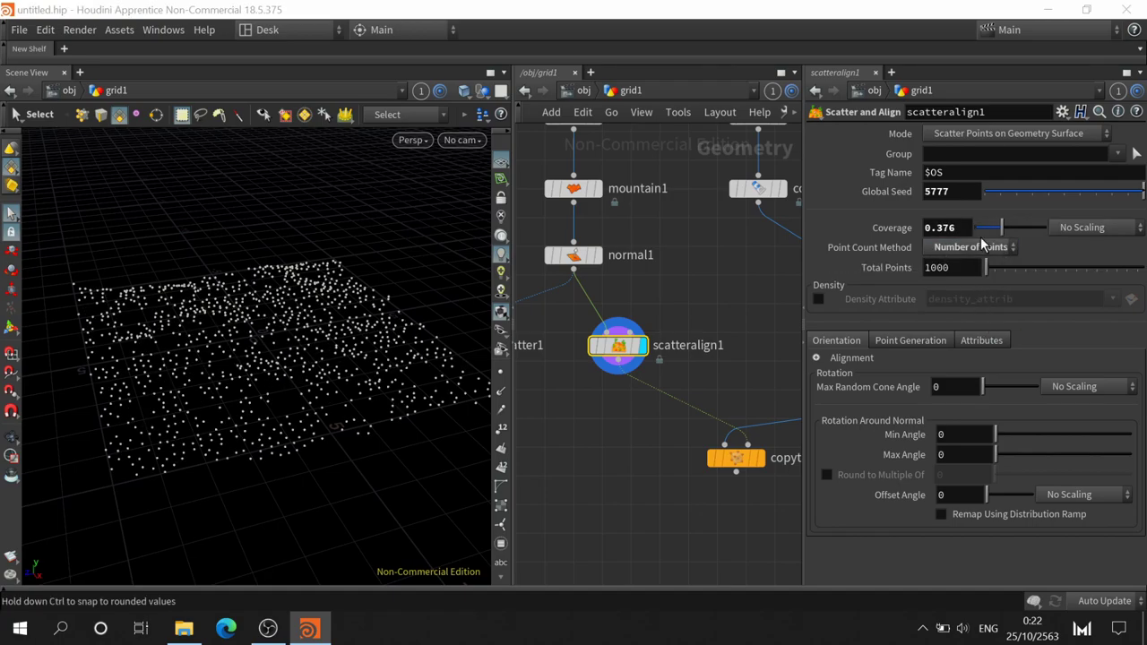
mouse_move(1002, 227)
left_mouse_down()
mouse_move(982, 227)
mouse_move(1082, 216)
left_mouse_up()
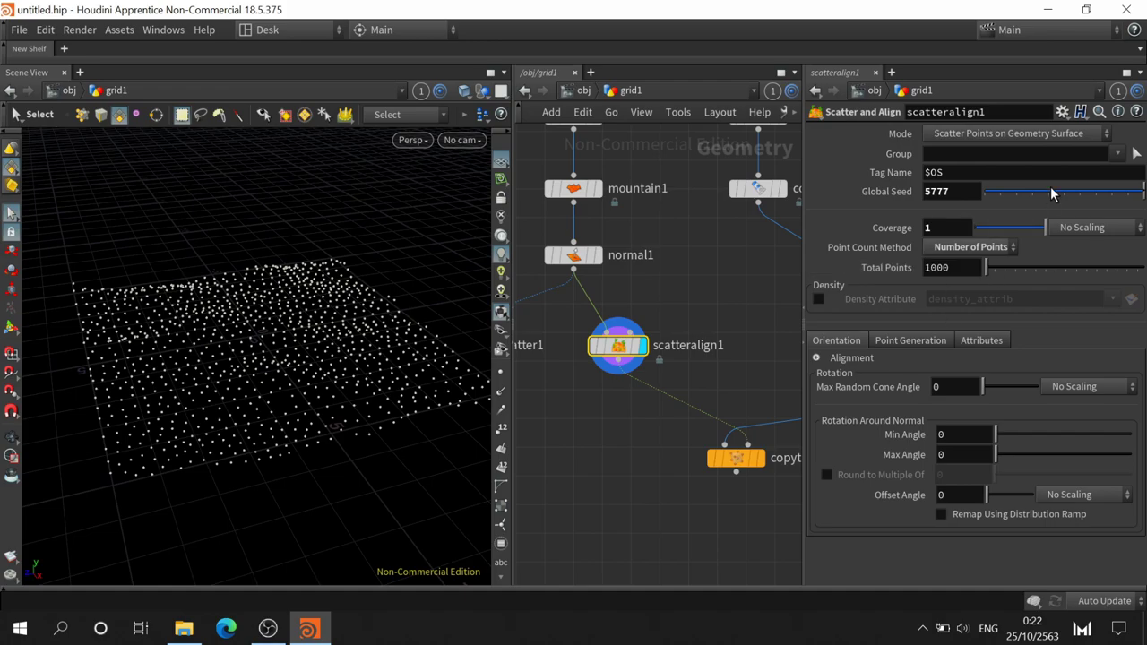
left_click(1000, 227)
left_click_drag(1000, 227, 986, 233)
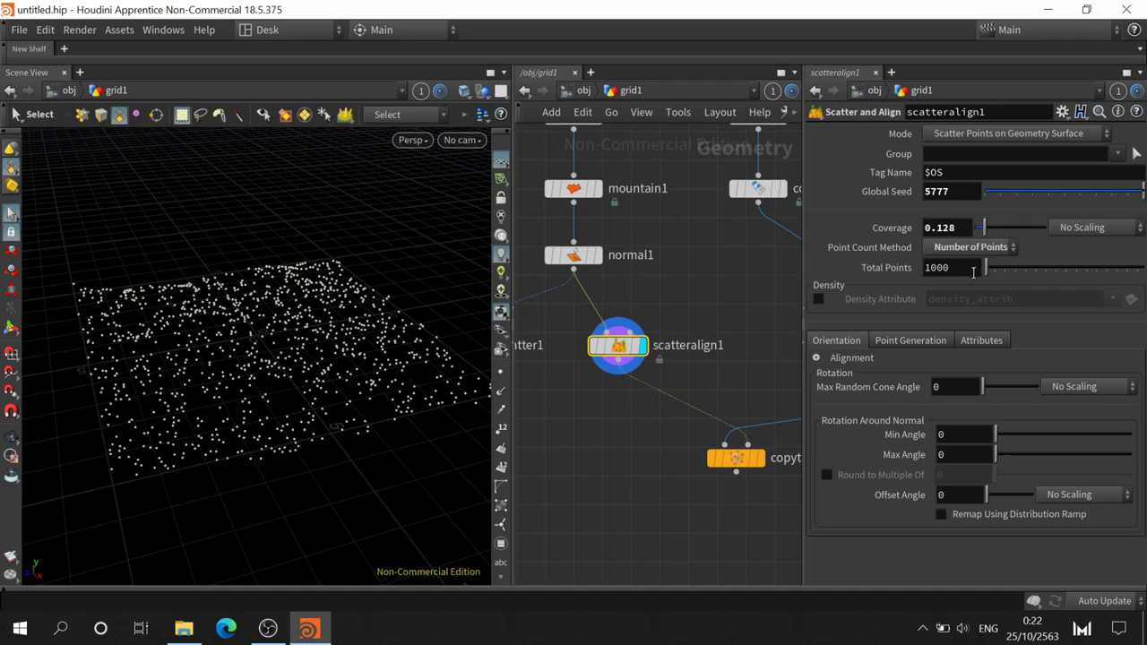
- Set scatteralign1's Total Points to 300
left_click(973, 269)
type("5")
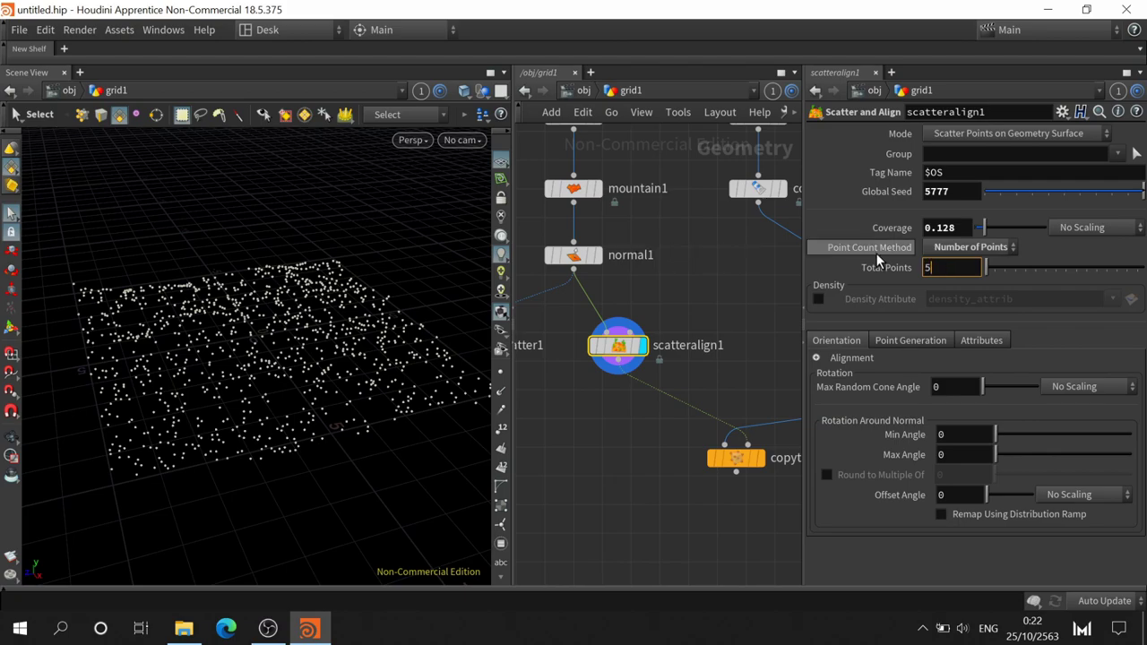
key("Return")
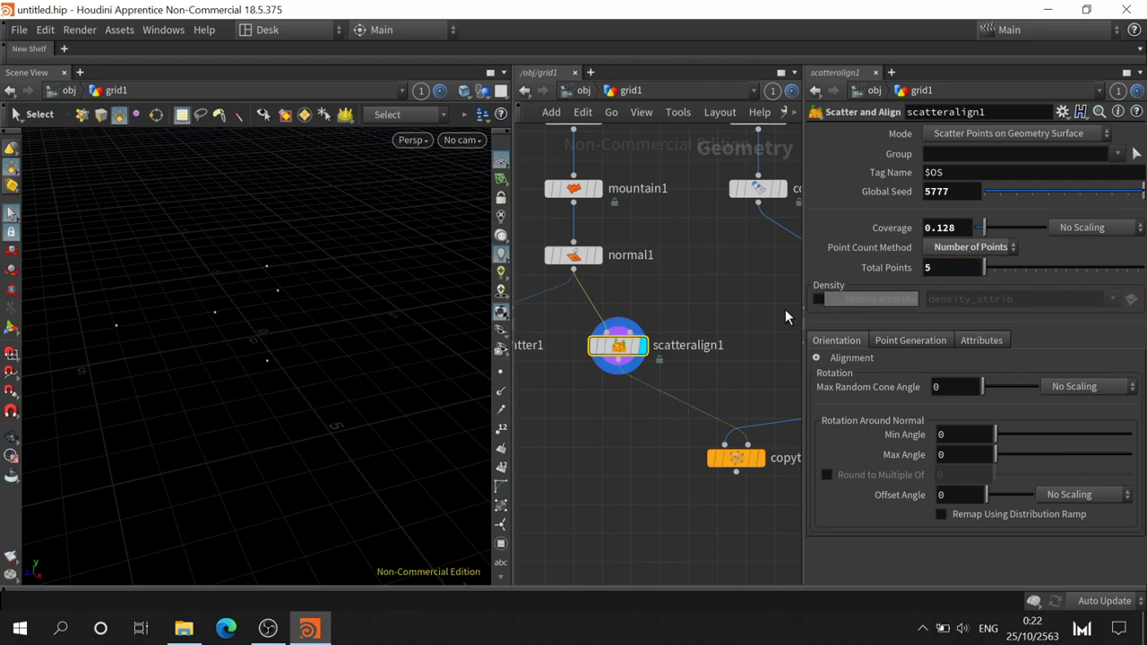
middle_click_drag(691, 308, 768, 303)
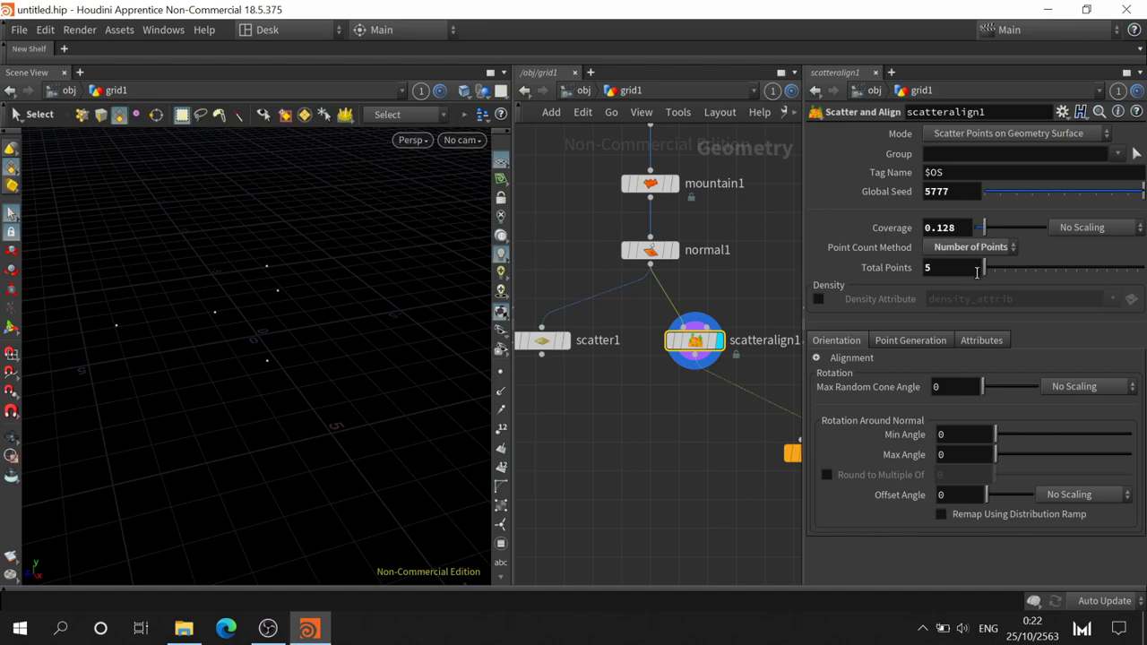
left_click(952, 267)
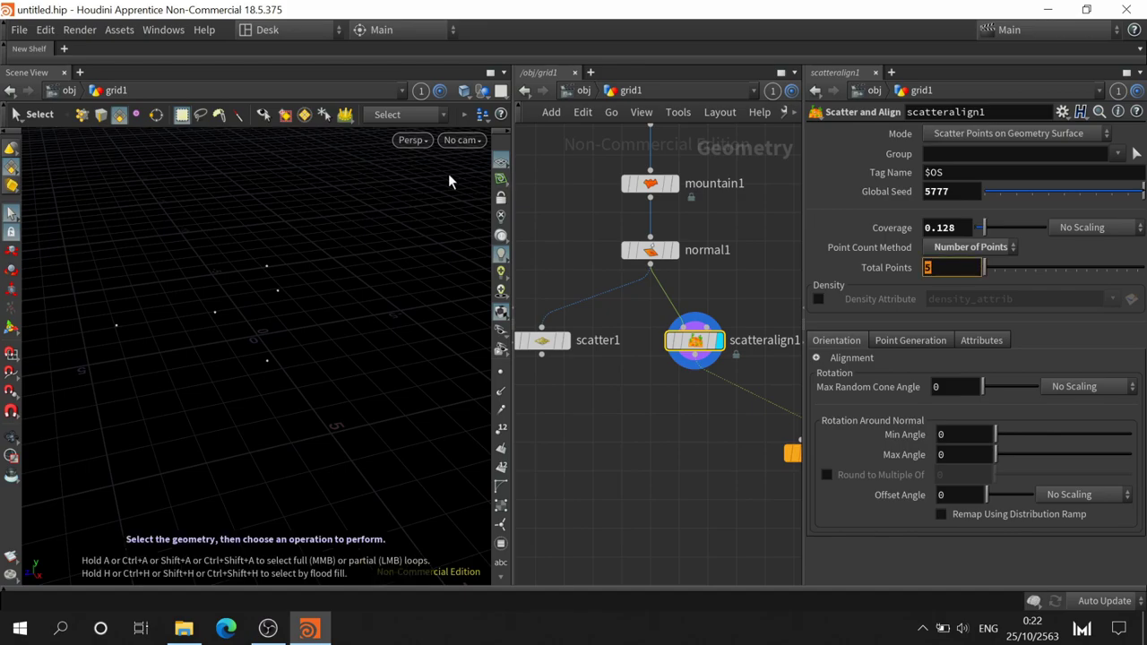
type("300")
key("Return")
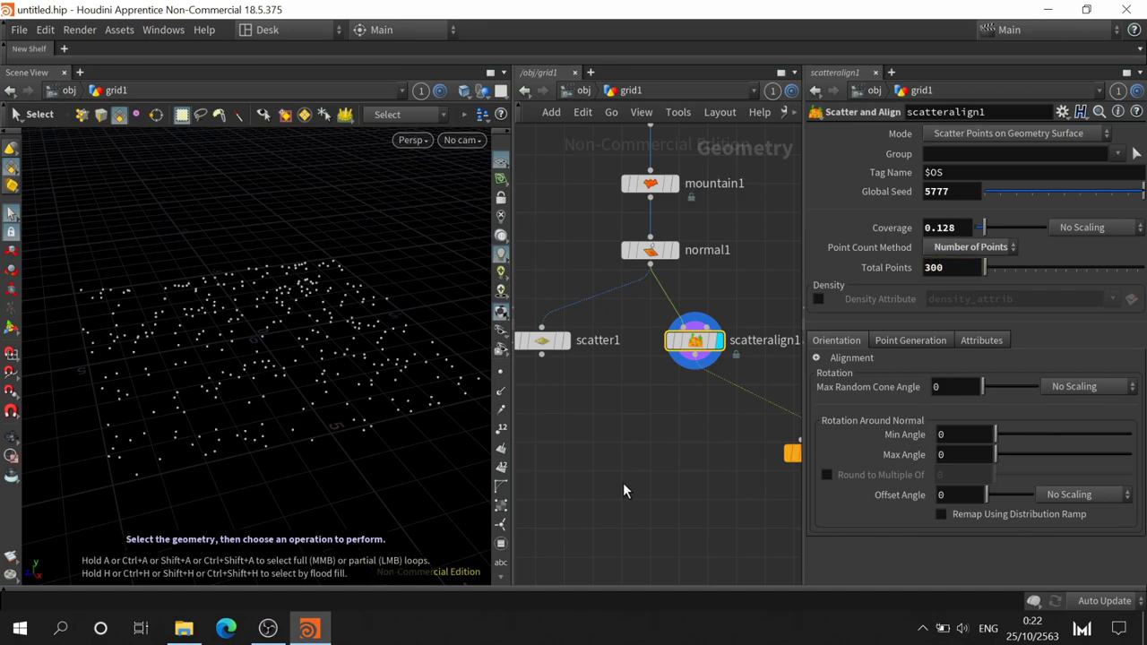
middle_click_drag(622, 482, 548, 440)
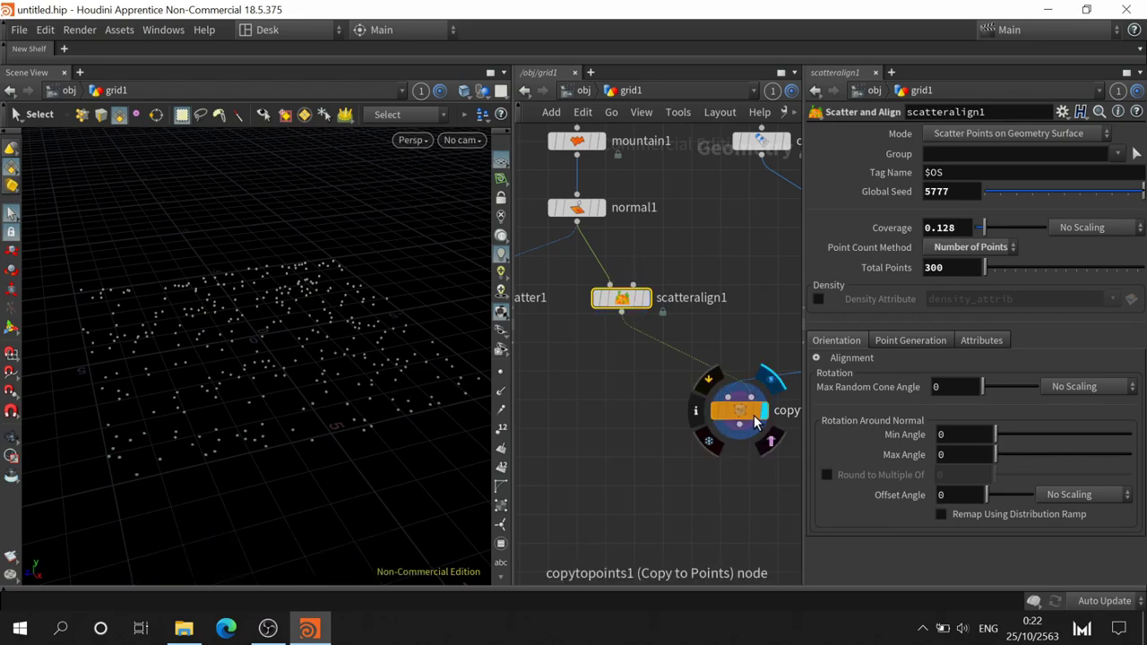
- Select copytopoints1 and zoom the viewport in on the copies
left_click(741, 412)
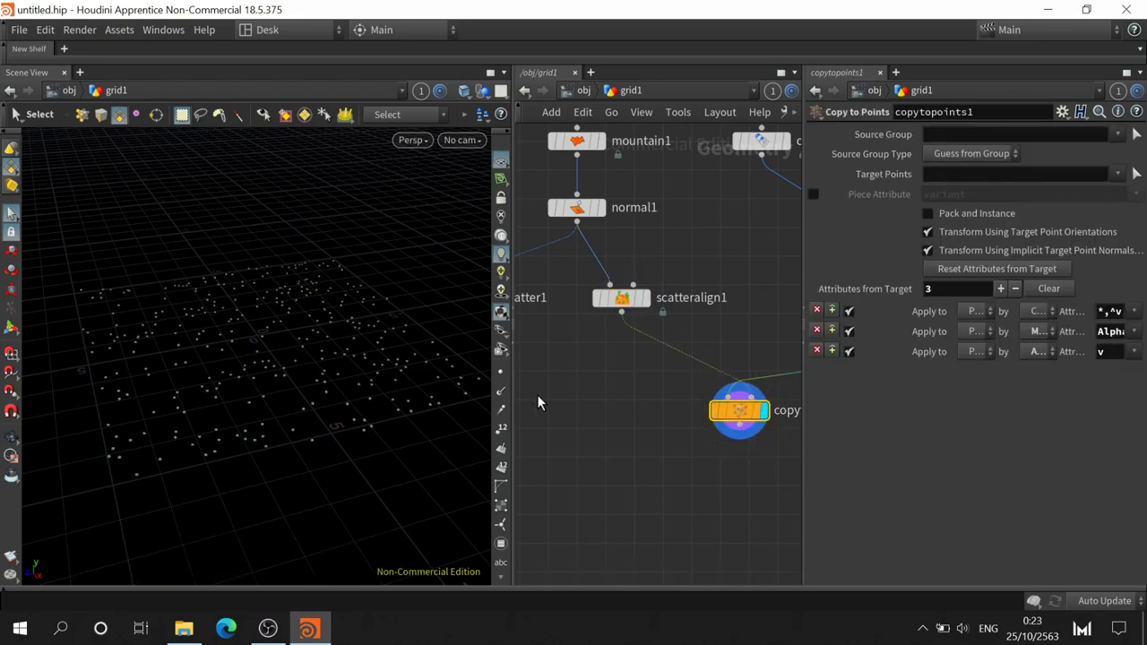
key("Escape")
scroll(365, 410, "up", 3)
scroll(364, 406, "up", 3)
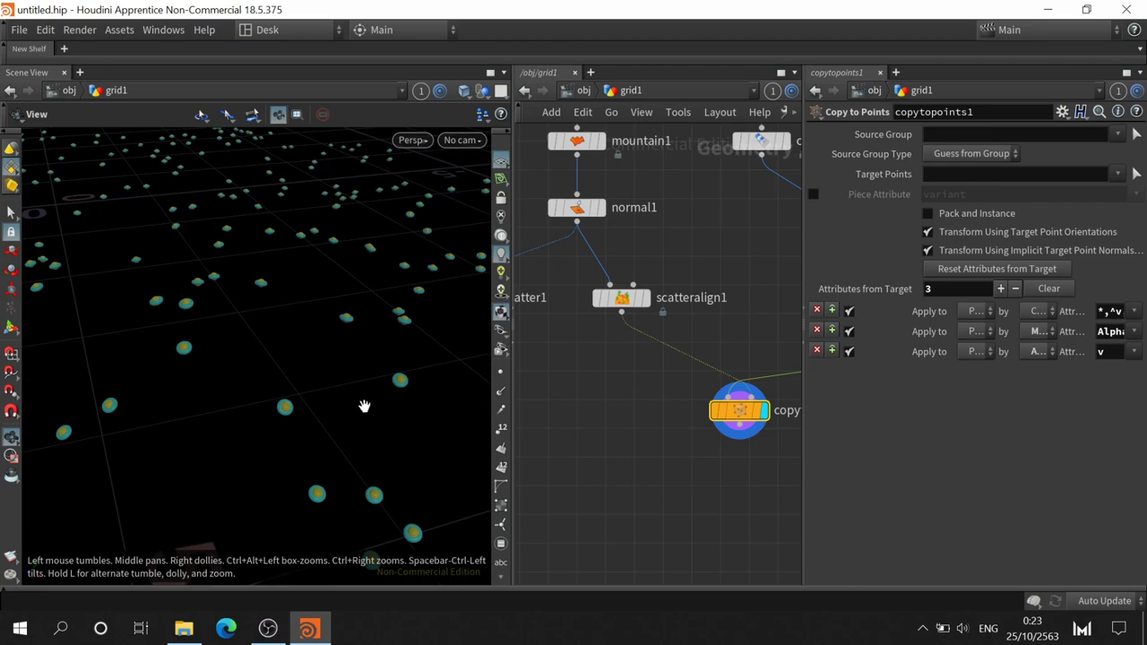
scroll(363, 406, "down", 3)
scroll(307, 384, "down", 3)
scroll(146, 350, "down", 2)
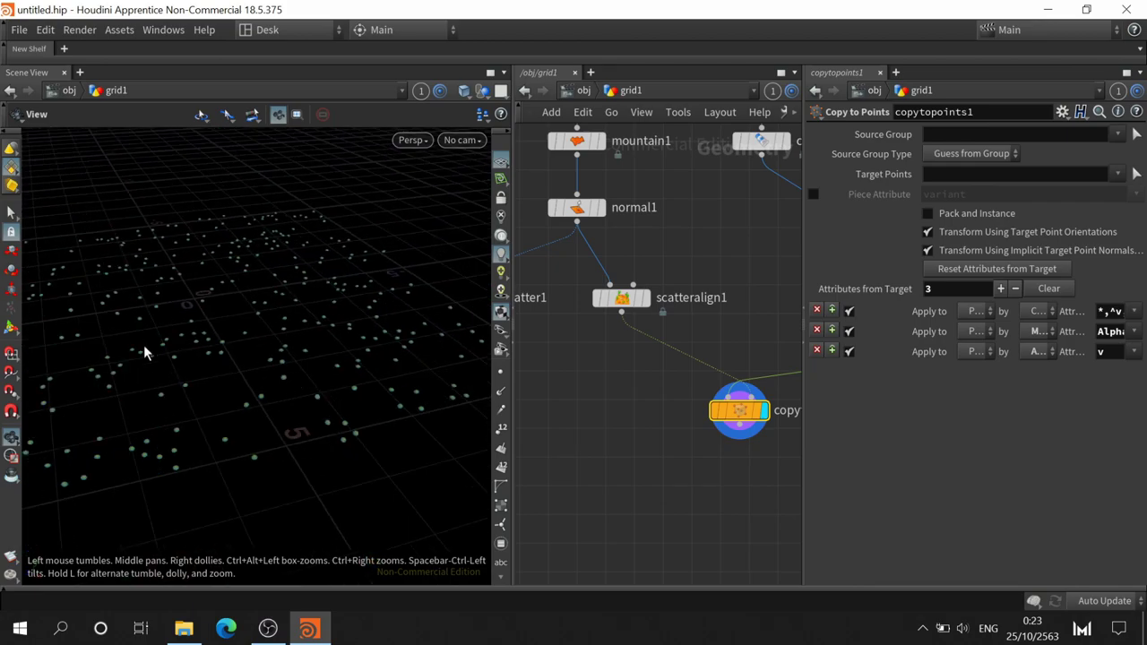
key("s")
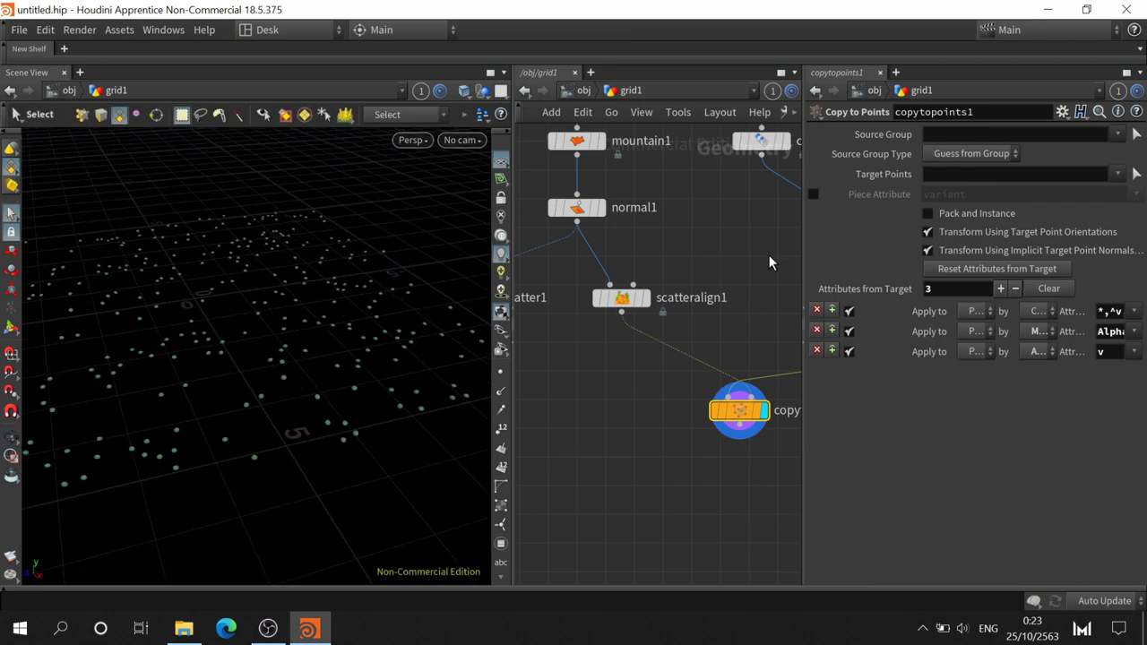
scroll(769, 255, "down", 2)
- Bypass transform1 so the copies show full-size, then select scatteralign1
middle_click_drag(769, 254, 633, 286)
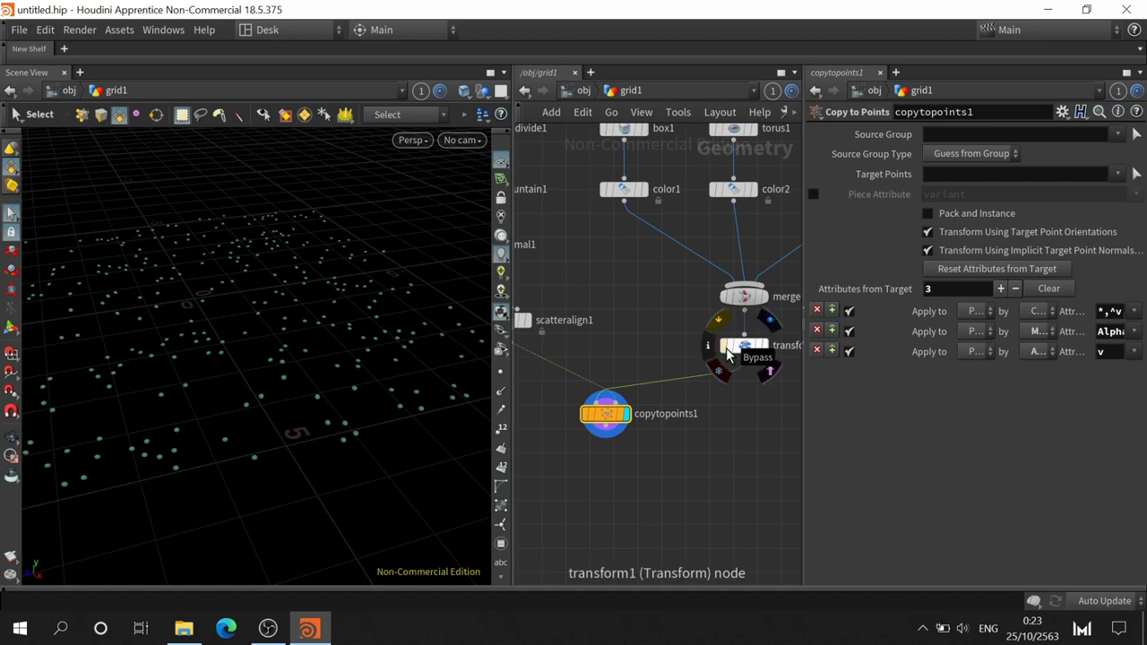
left_click(725, 347)
middle_click_drag(558, 281, 660, 231)
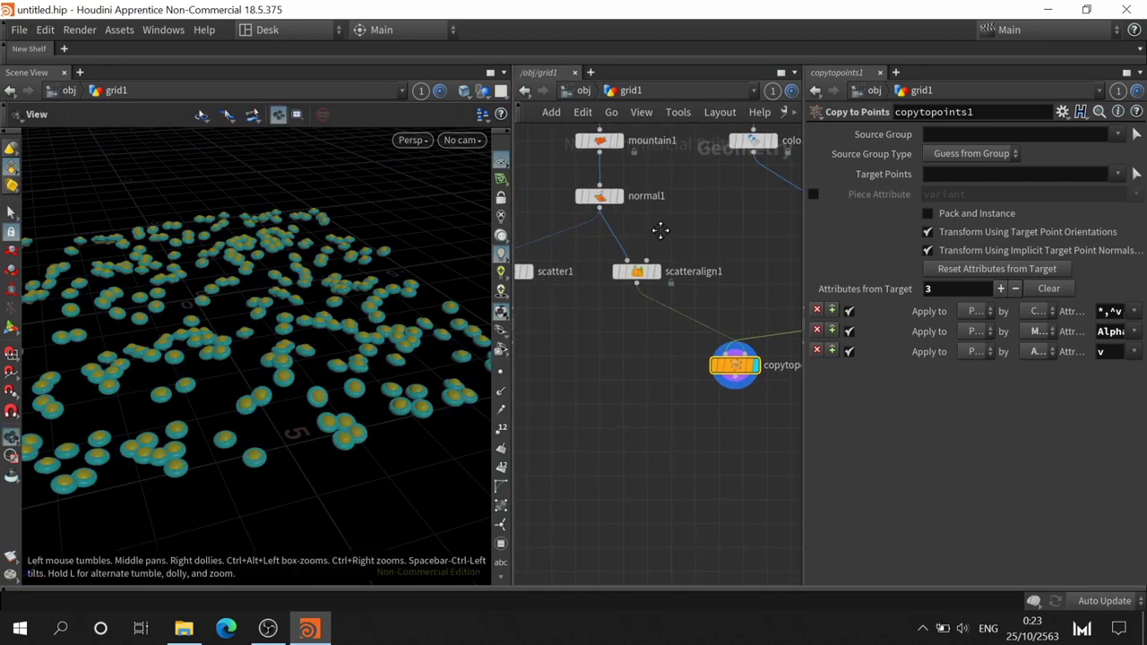
middle_click_drag(707, 285, 541, 325)
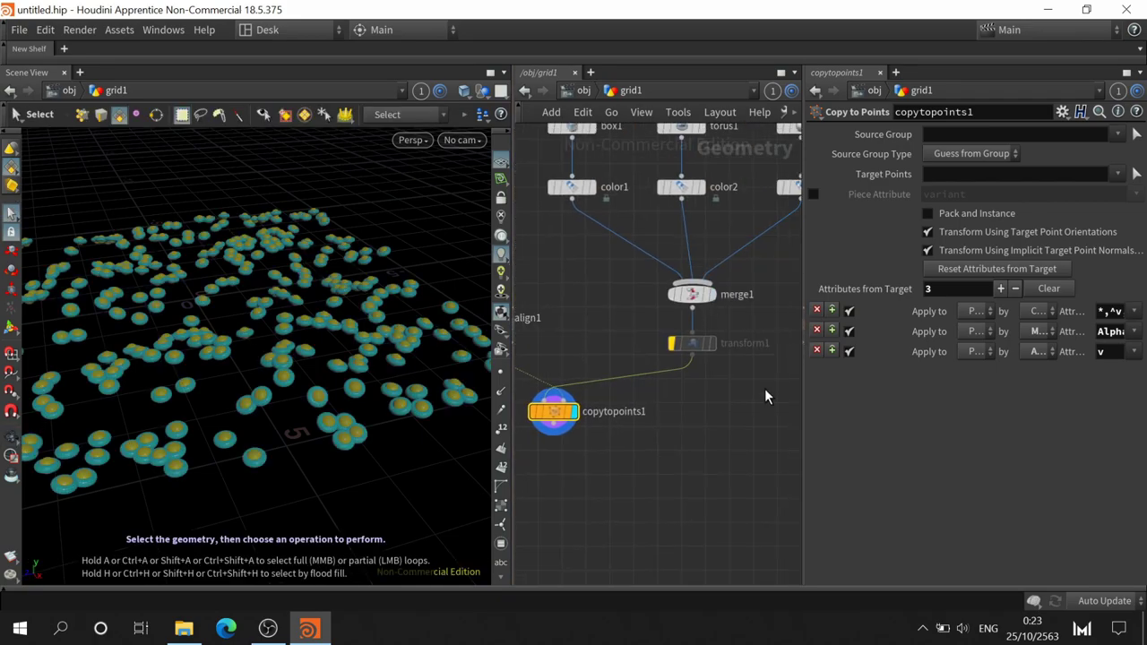
middle_click_drag(645, 327, 786, 312)
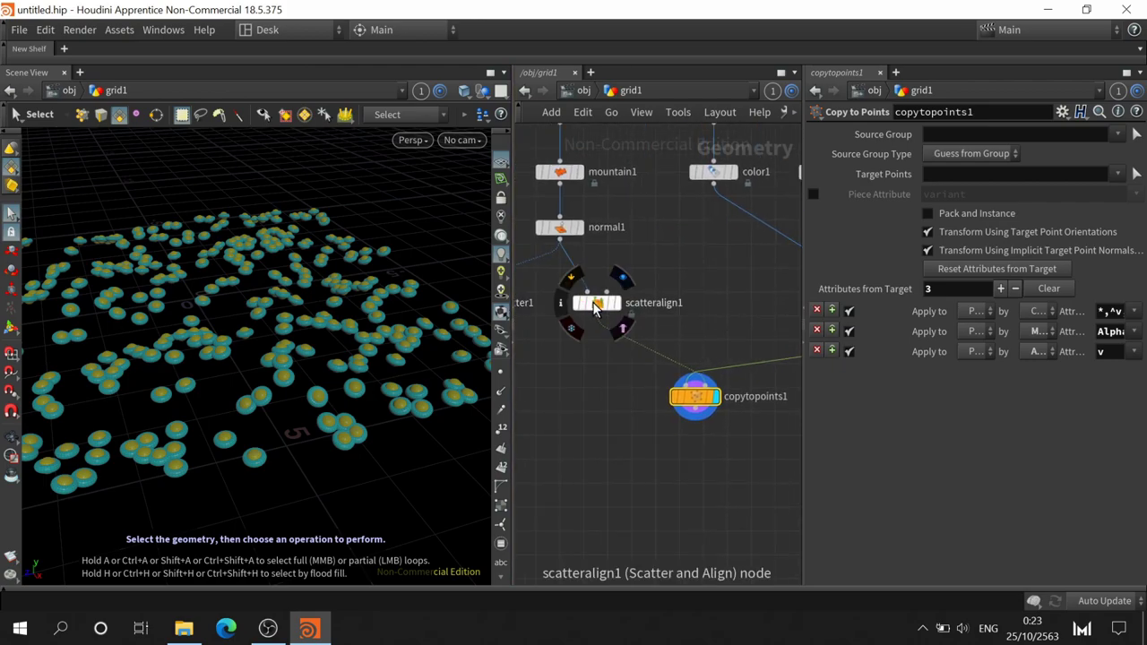
left_click(595, 304)
- On the Orientation tab, try a 79° random cone angle and 164° maximum rotation
key("Escape")
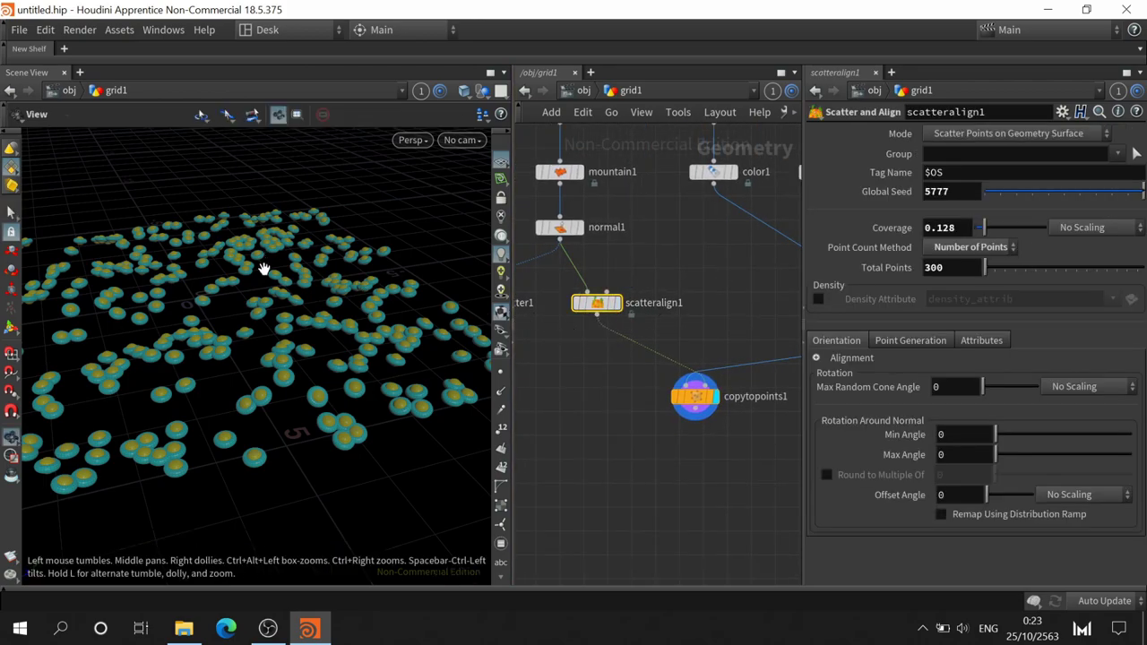
mouse_move(263, 269)
left_mouse_down()
mouse_move(384, 197)
mouse_move(351, 225)
mouse_move(256, 251)
mouse_move(415, 256)
mouse_move(353, 257)
mouse_move(336, 235)
left_mouse_up()
key("s")
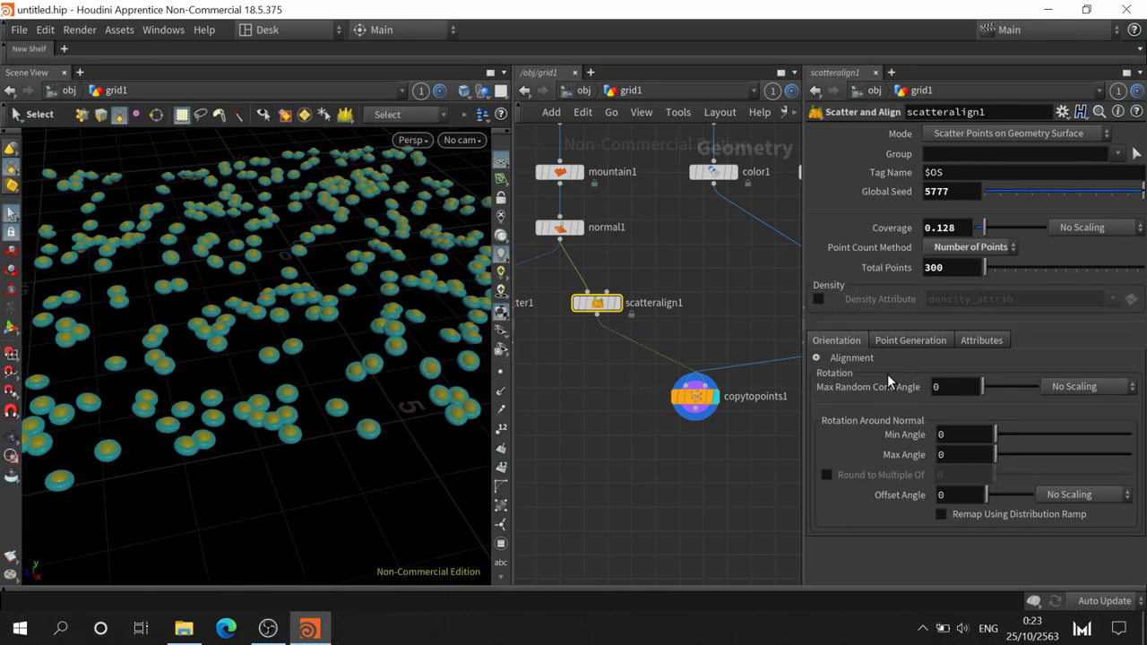
middle_click_drag(716, 279, 709, 291)
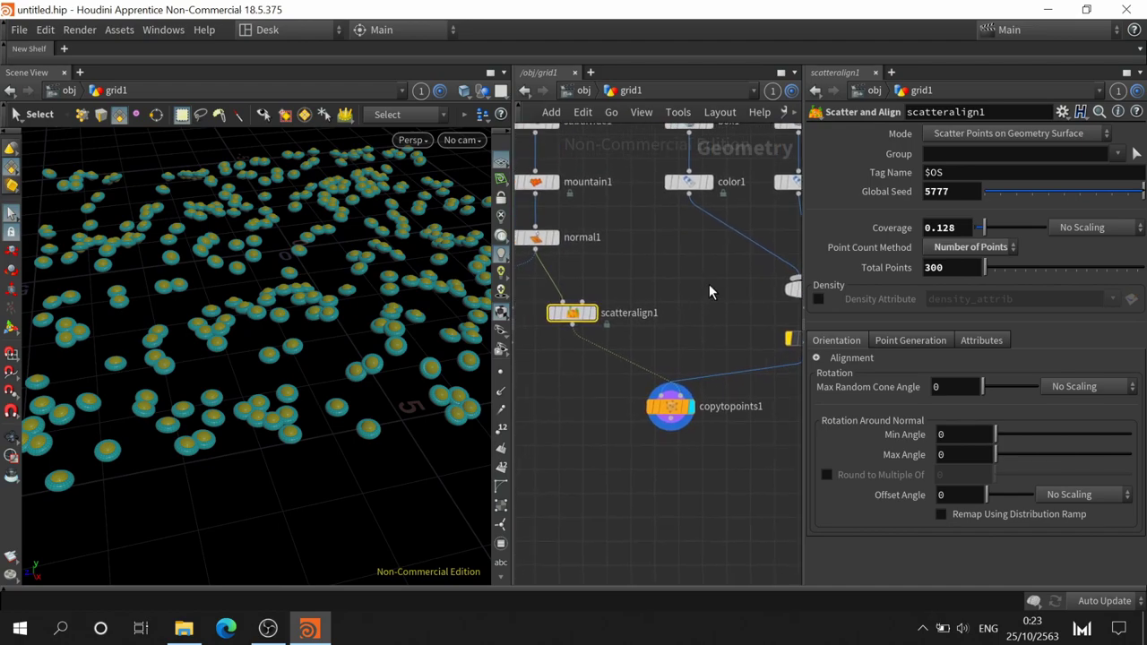
left_click(912, 341)
left_click(835, 341)
mouse_move(982, 387)
left_mouse_down()
mouse_move(1019, 388)
mouse_move(947, 386)
left_mouse_up()
mouse_move(994, 455)
left_mouse_down()
mouse_move(1001, 464)
mouse_move(932, 461)
left_mouse_up()
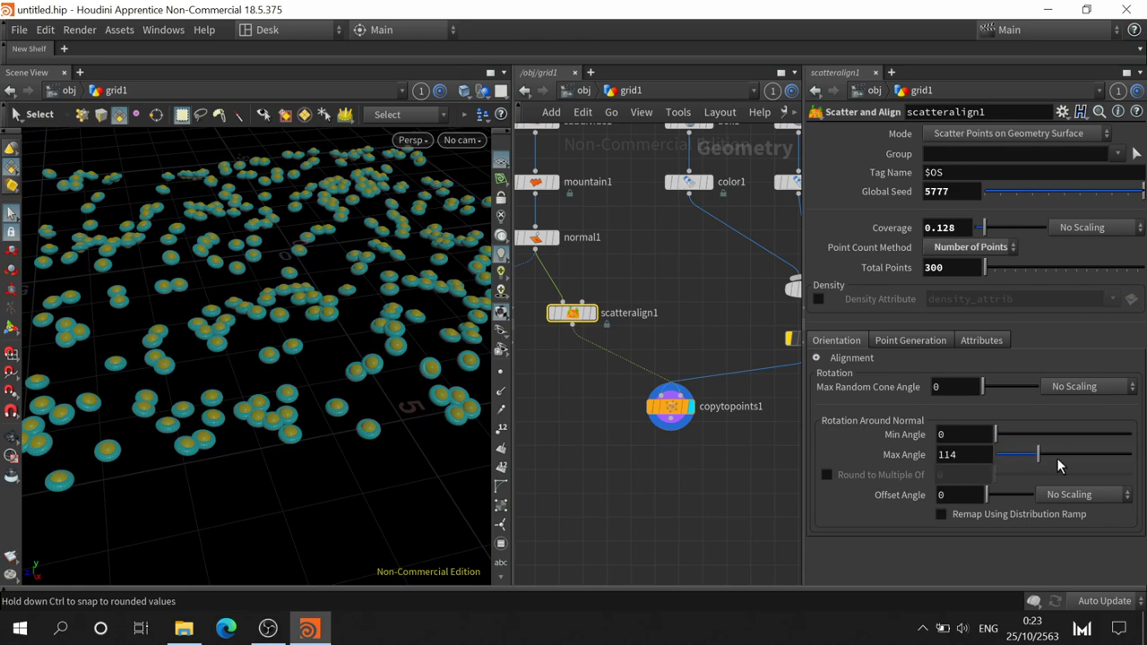
left_click_drag(1058, 463, 1058, 457)
mouse_move(997, 435)
left_mouse_down()
mouse_move(1007, 439)
mouse_move(998, 436)
left_mouse_up()
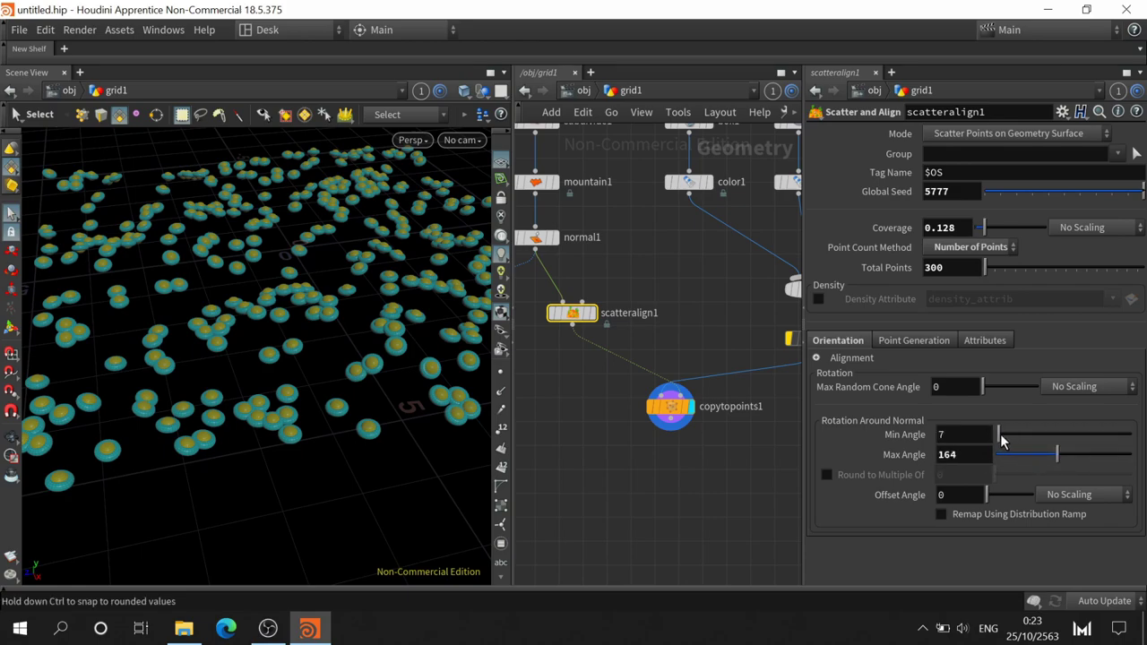
- Try an 18° cone and 120° max rotation, then set cone, min and max angles to 0
left_click_drag(983, 390, 990, 388)
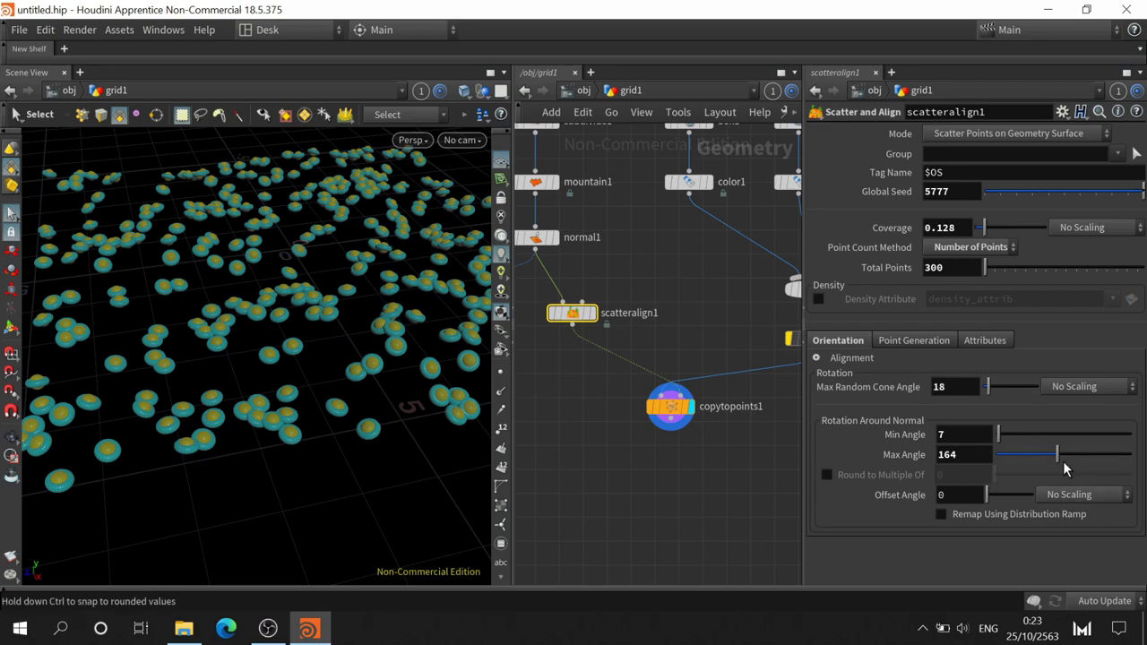
left_click_drag(1058, 455, 1094, 454)
left_click_drag(1016, 459, 1041, 456)
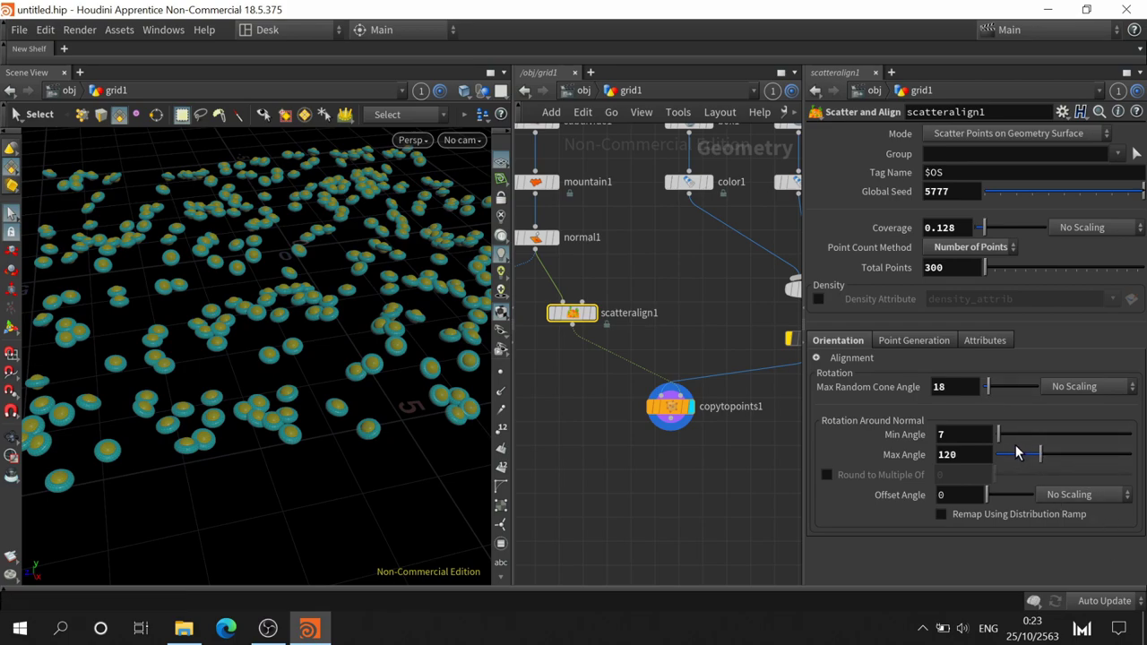
left_click_drag(987, 386, 980, 388)
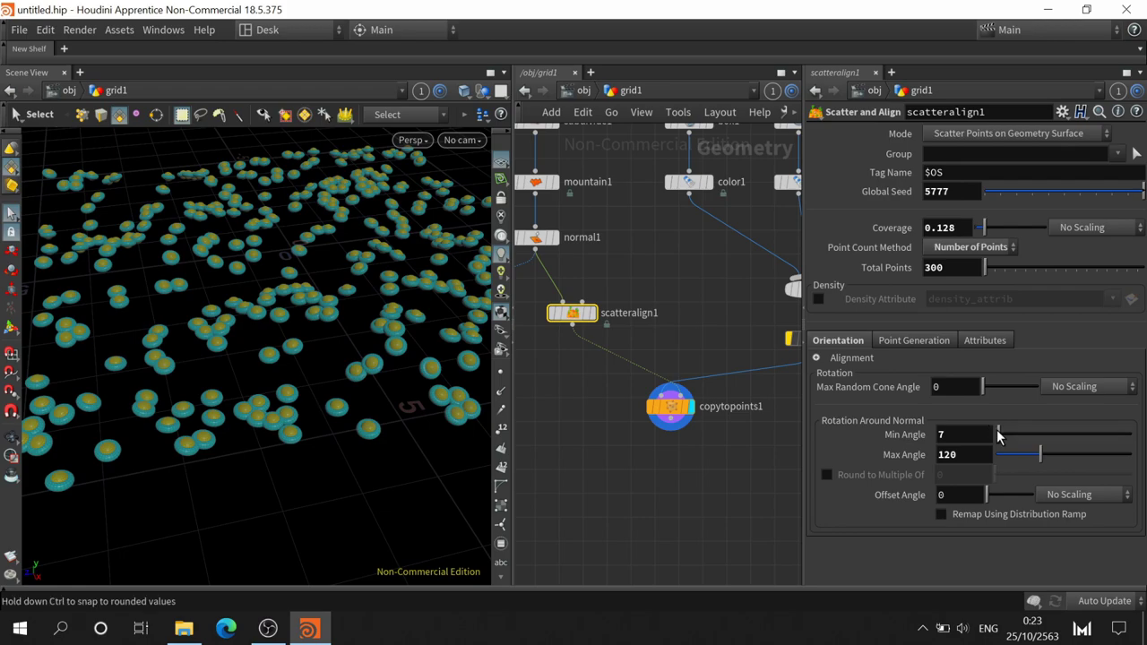
left_click_drag(998, 435, 992, 456)
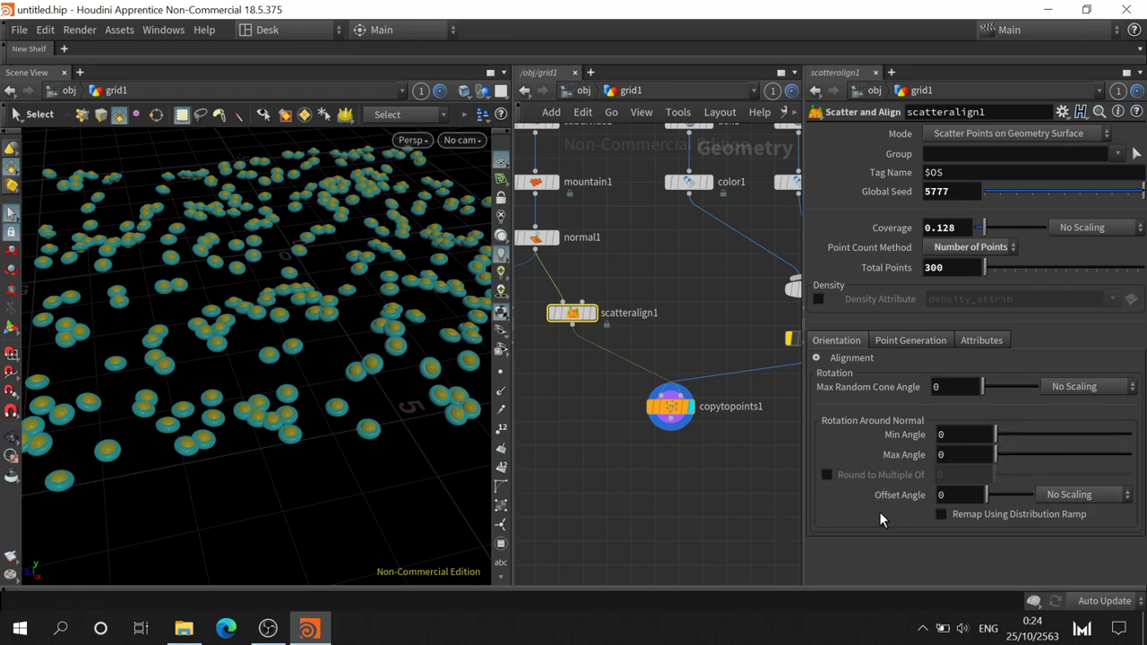
- Set Relax Iterations to 0 and pan to show merge1 and the colour nodes
left_click(923, 342)
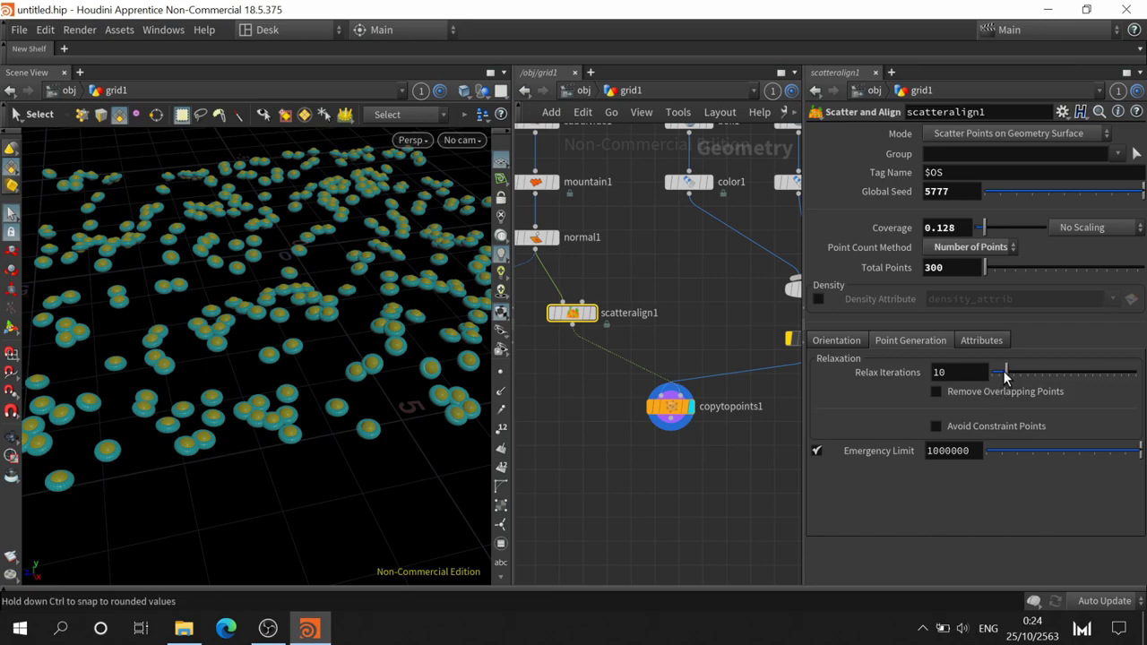
mouse_move(1004, 371)
left_mouse_down()
mouse_move(1034, 368)
mouse_move(978, 371)
left_mouse_up()
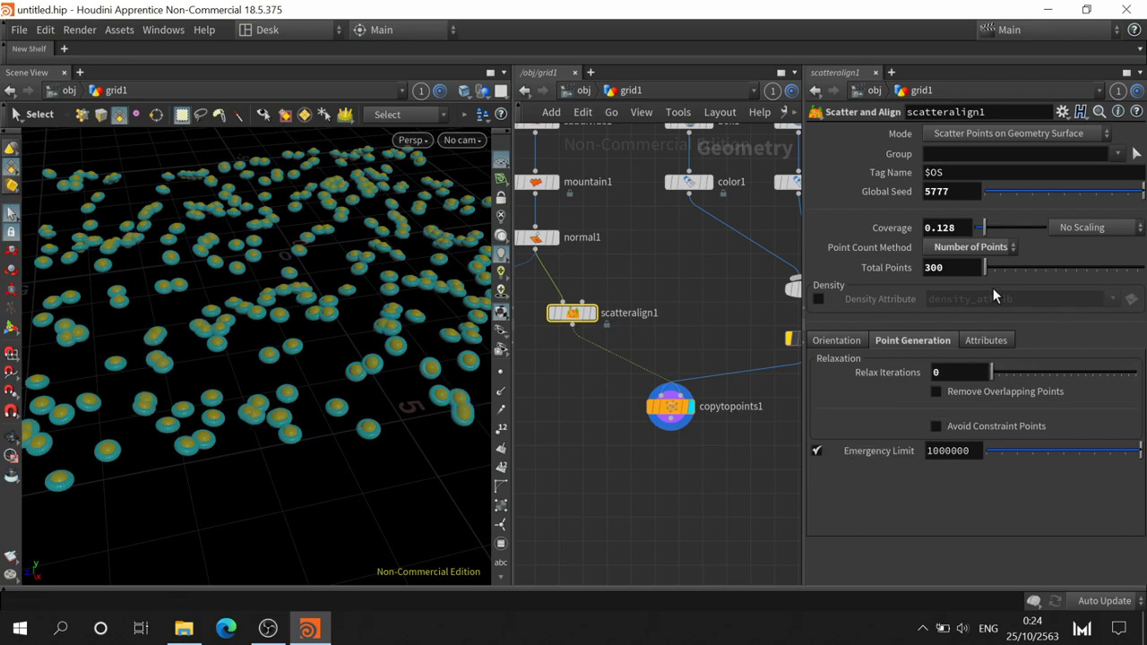
left_click(978, 343)
left_click(868, 339)
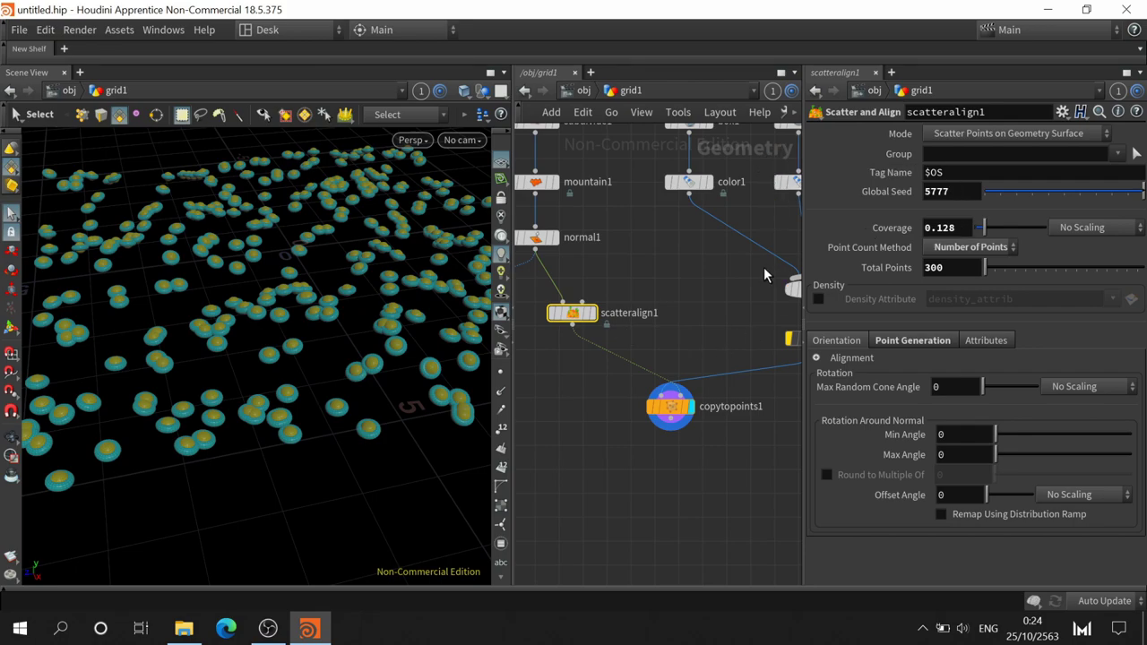
middle_click_drag(739, 272, 600, 260)
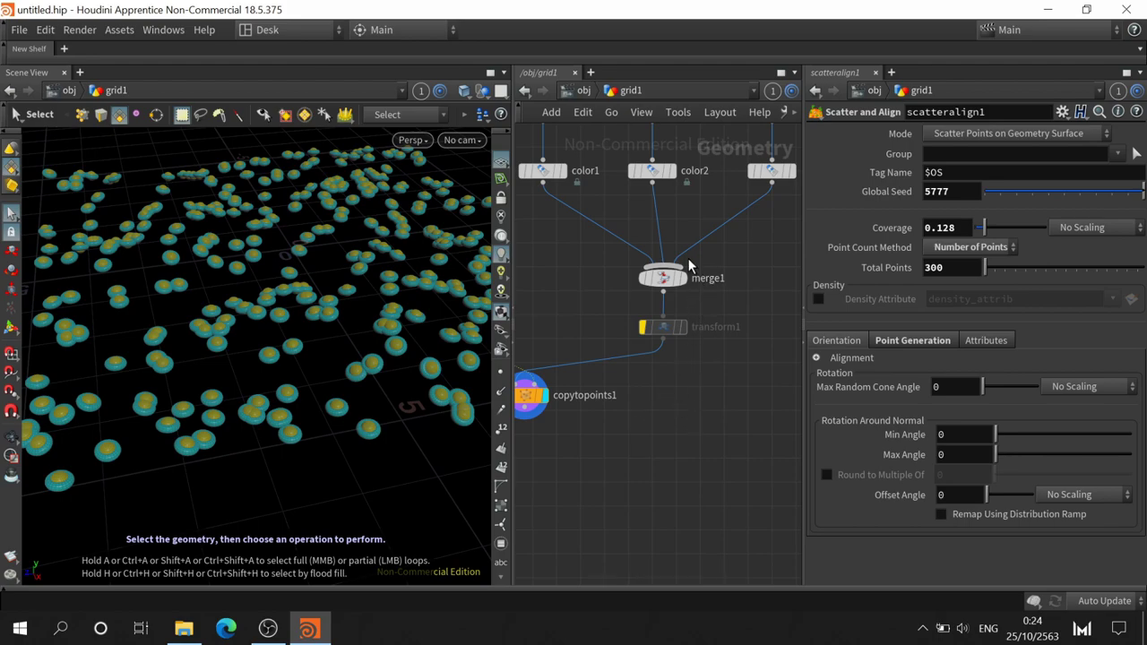
- Preview the red cube, cyan torus and yellow sphere, then delete transform1
mouse_move(663, 327)
left_click(557, 170)
left_click(670, 170)
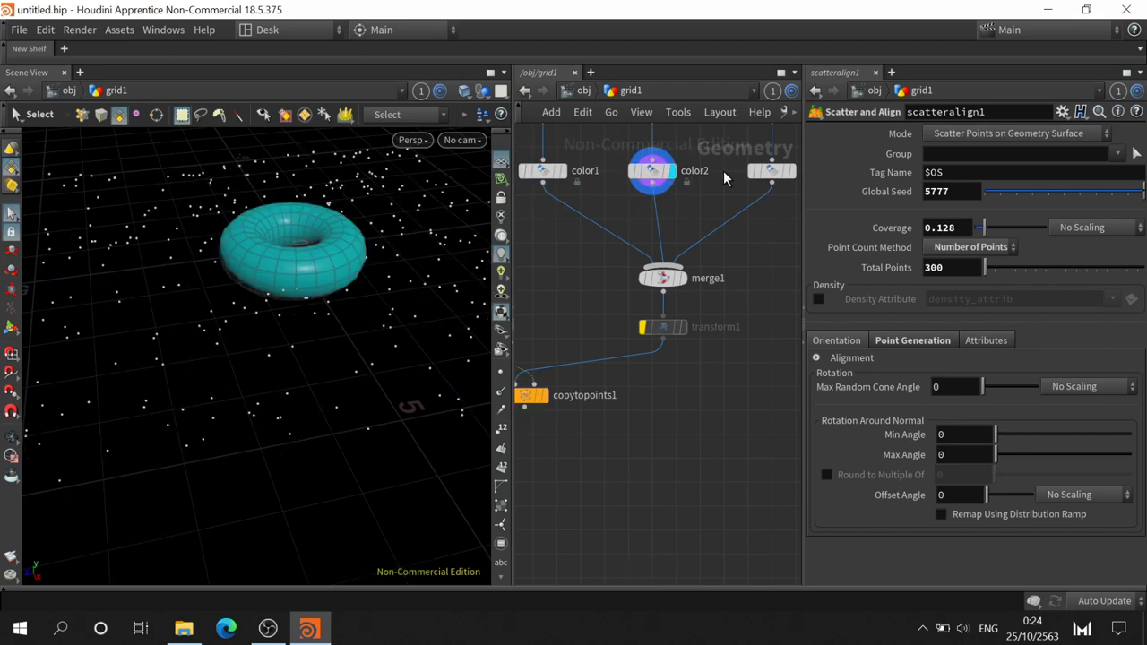
left_click(792, 172)
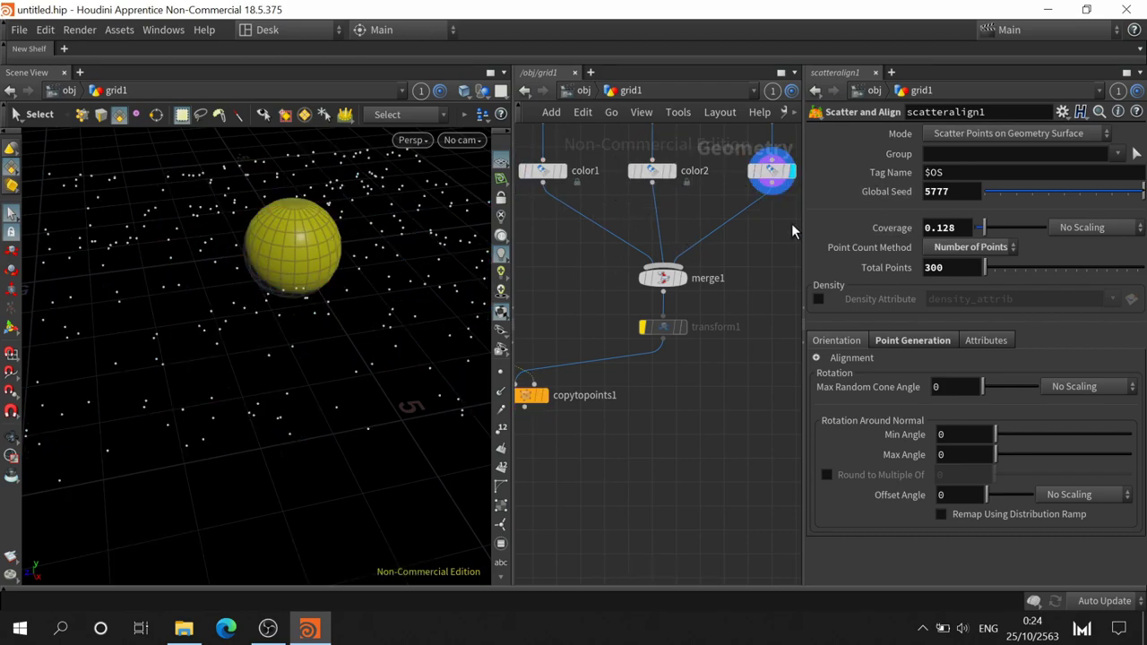
left_click(658, 328)
key("Delete")
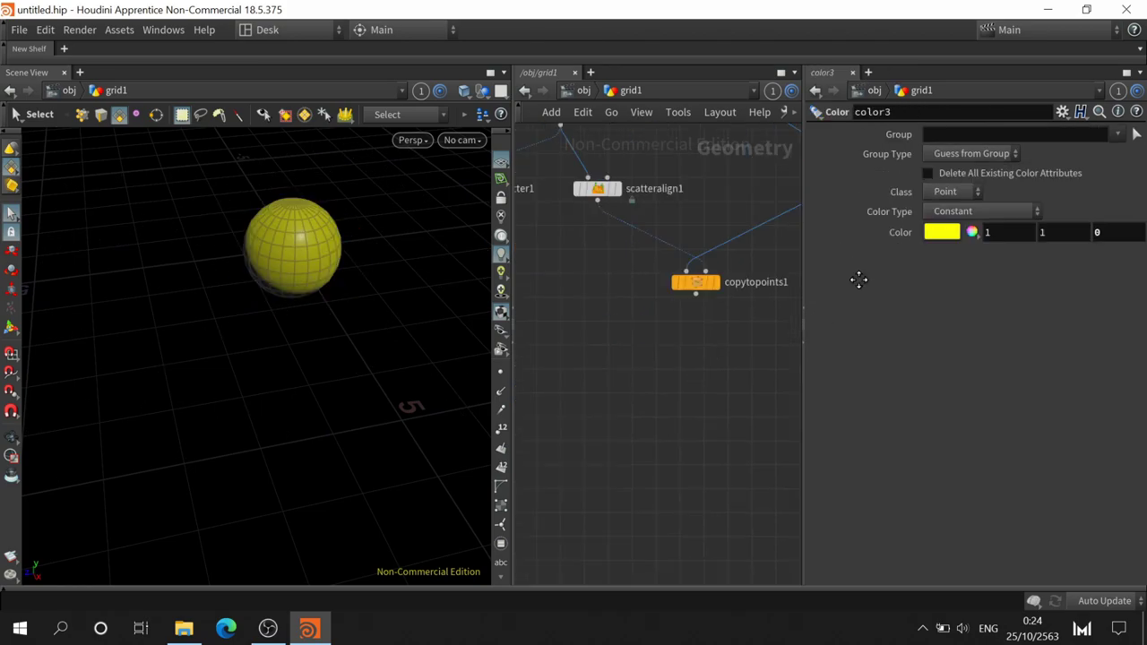
left_click(663, 265)
- Set scatteralign1's Total Points to 50
middle_click_drag(686, 344, 635, 420)
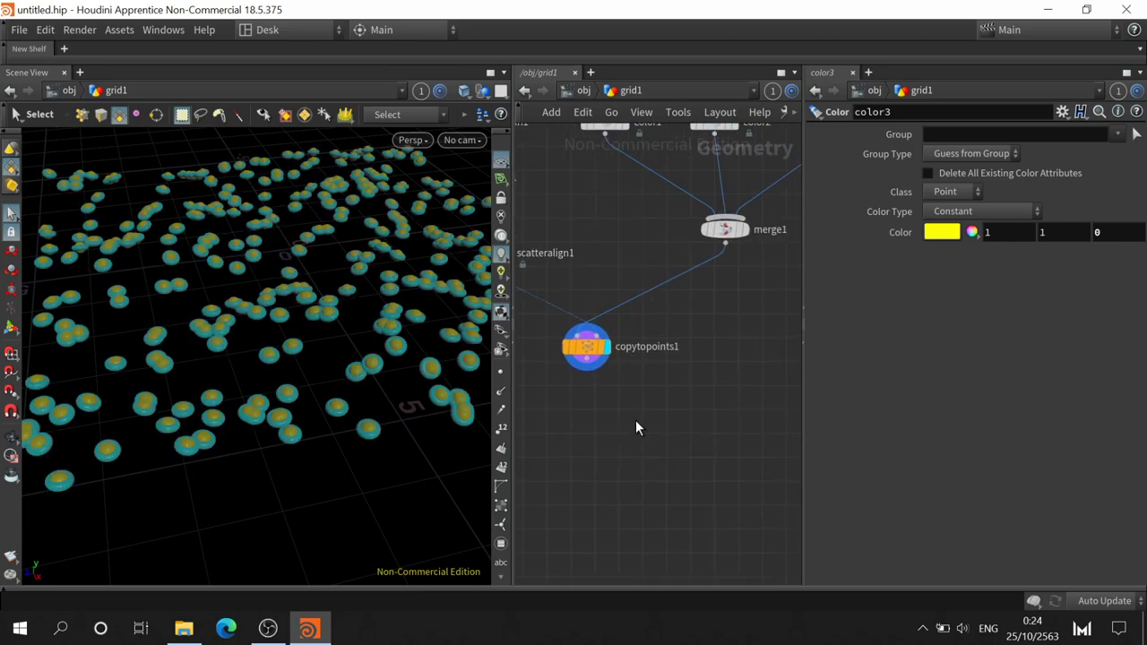
middle_click_drag(654, 308, 699, 276)
left_click(535, 221)
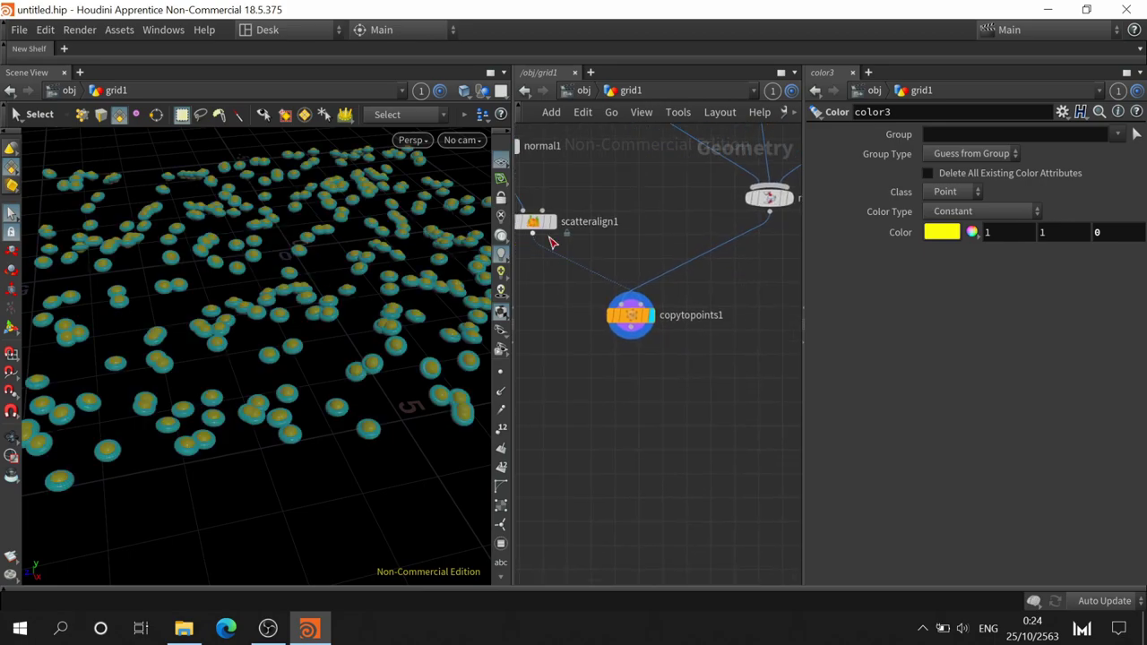
key("Return")
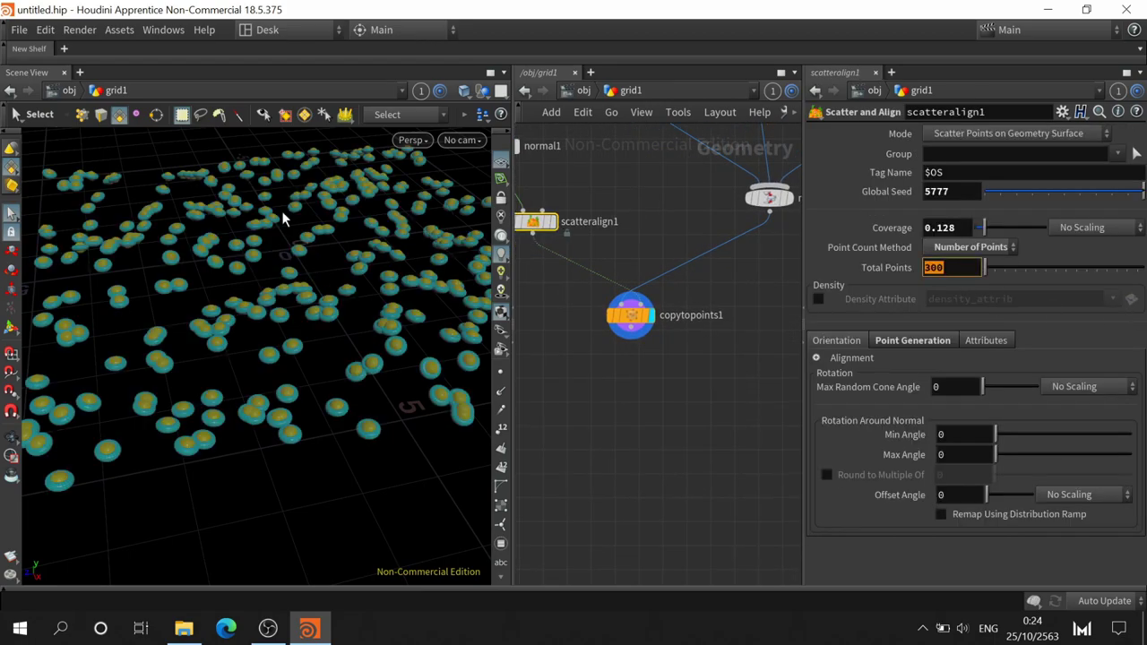
type("50")
key("Return")
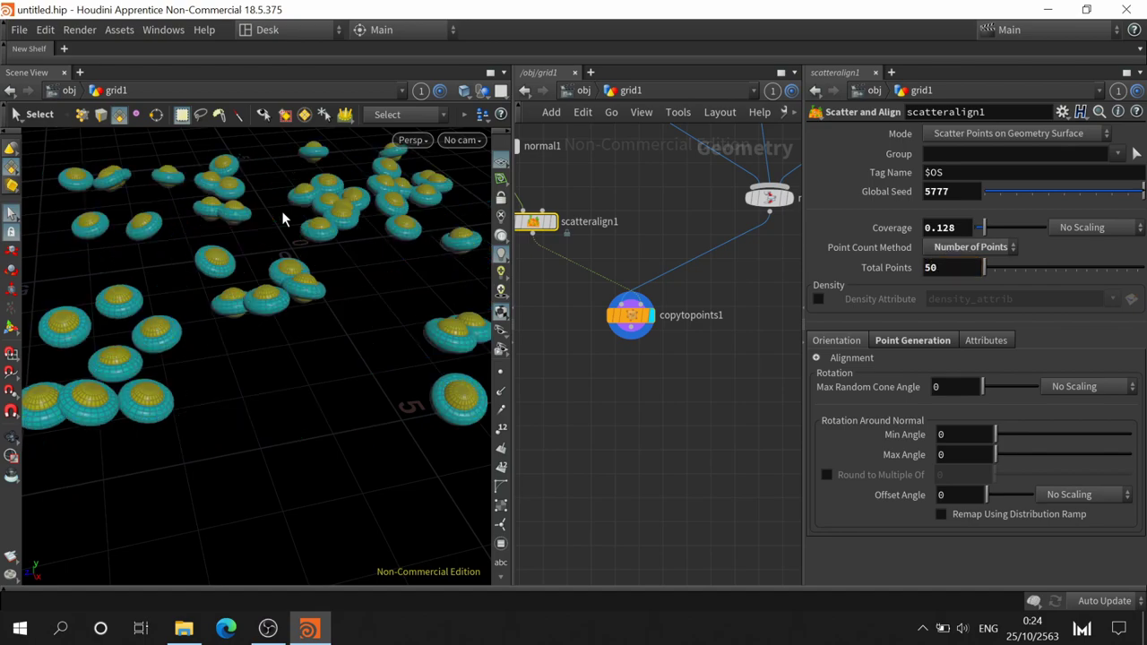
middle_click_drag(738, 277, 633, 269)
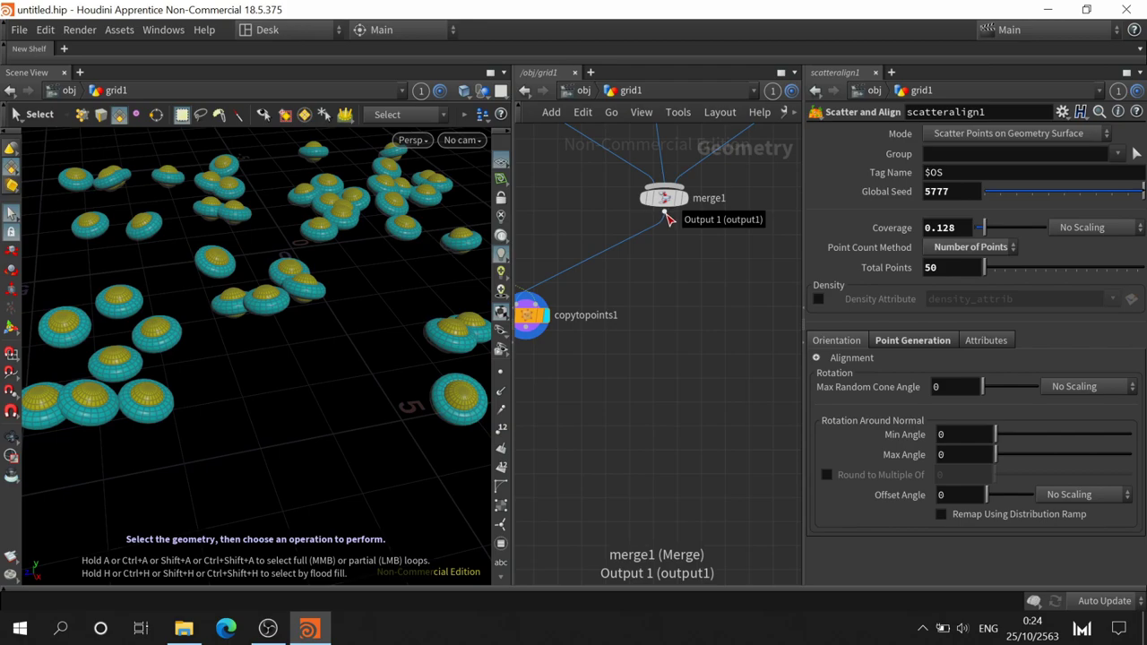
- Insert connectivity1 between merge1 and copytopoints1, display it, and move copytopoints1 lower
key("r")
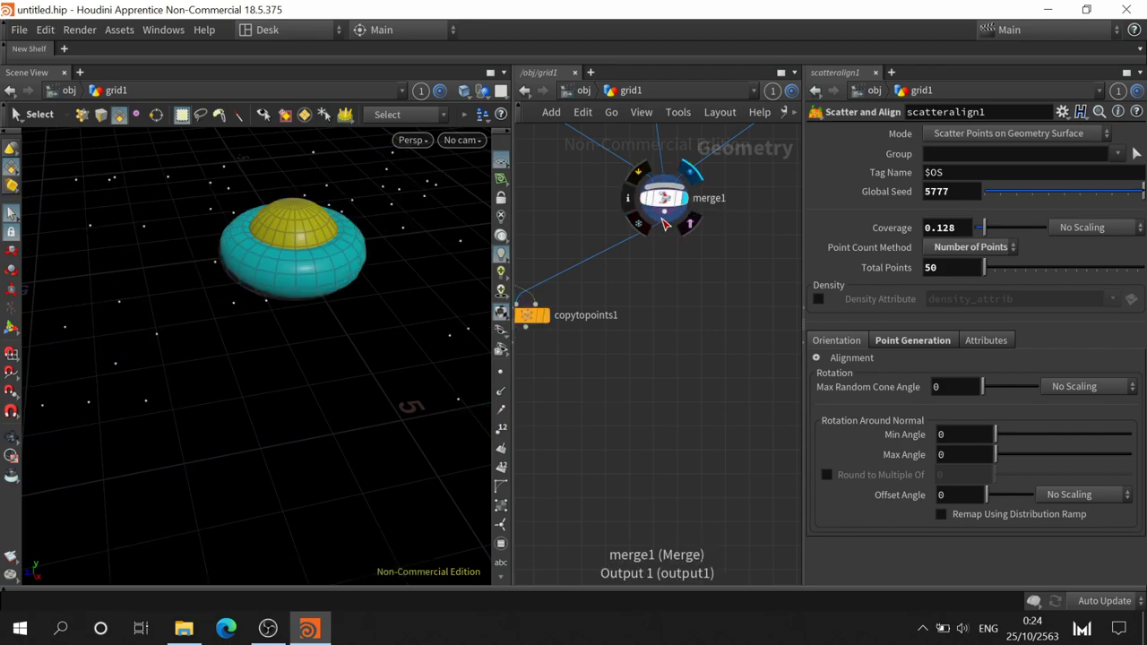
key("Tab")
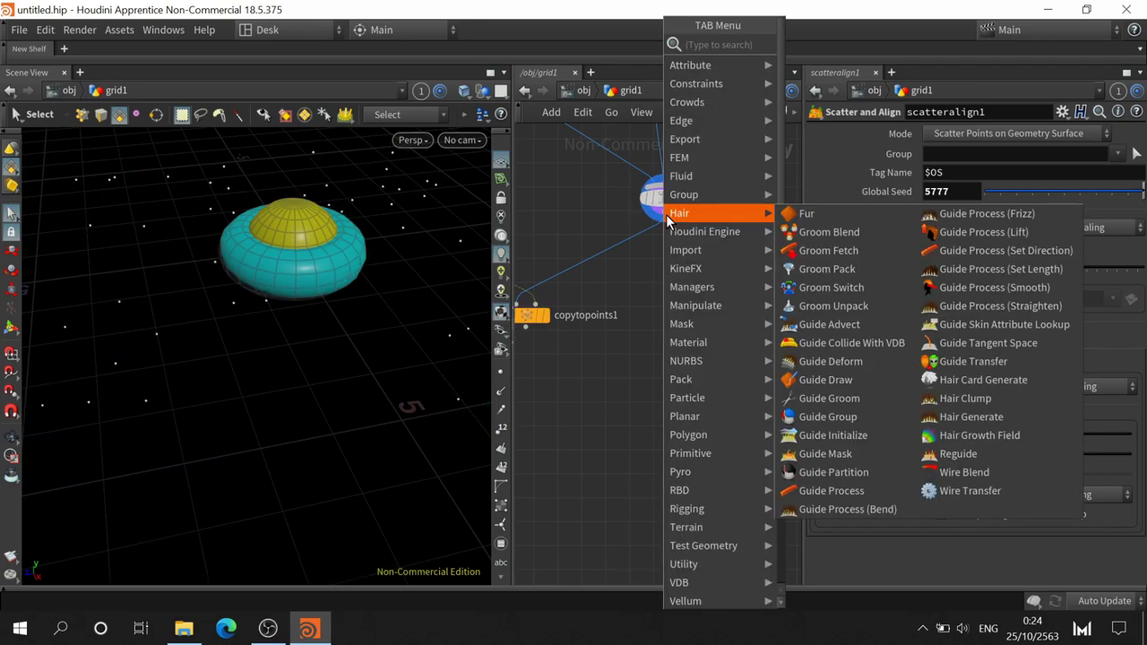
type("con")
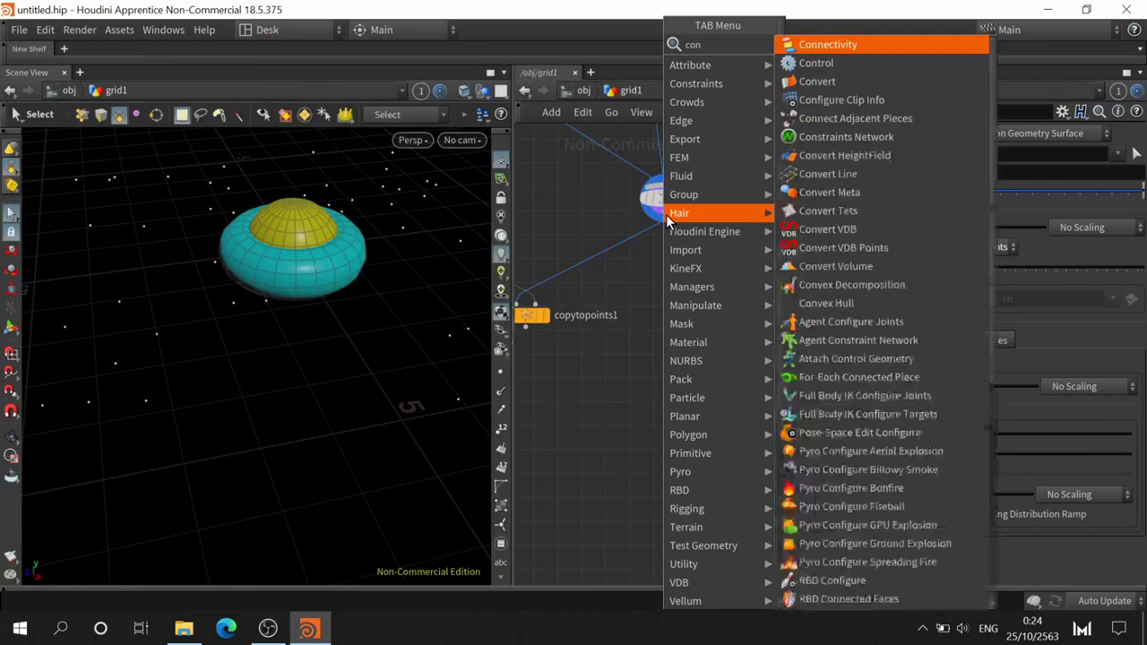
type("ne")
left_click(816, 45)
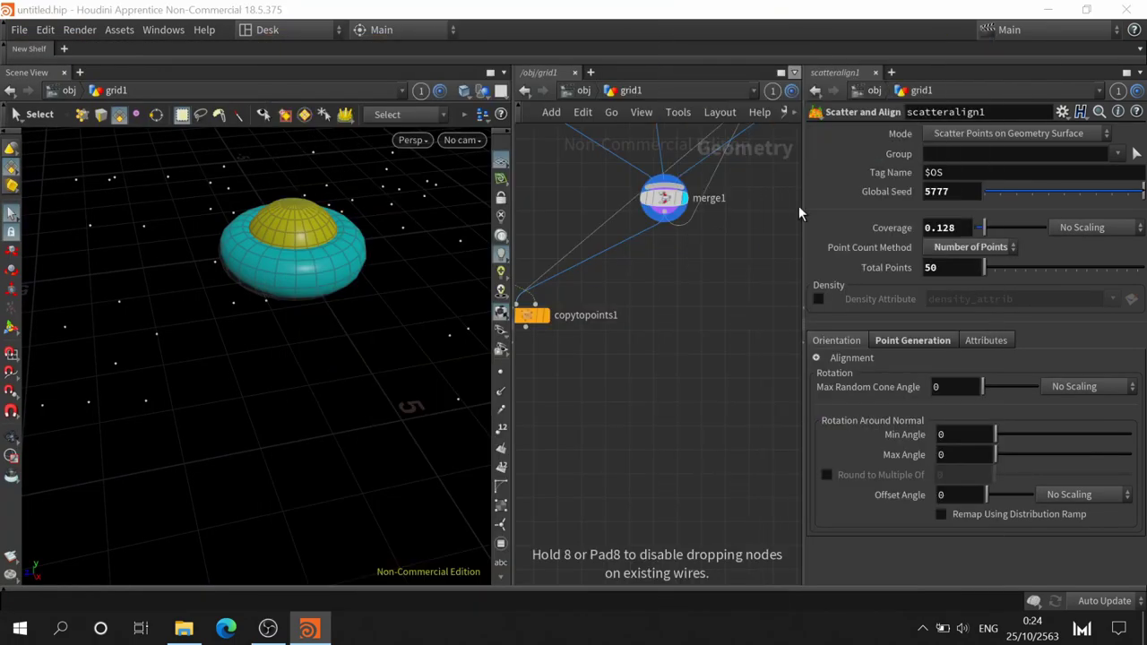
left_click(662, 253)
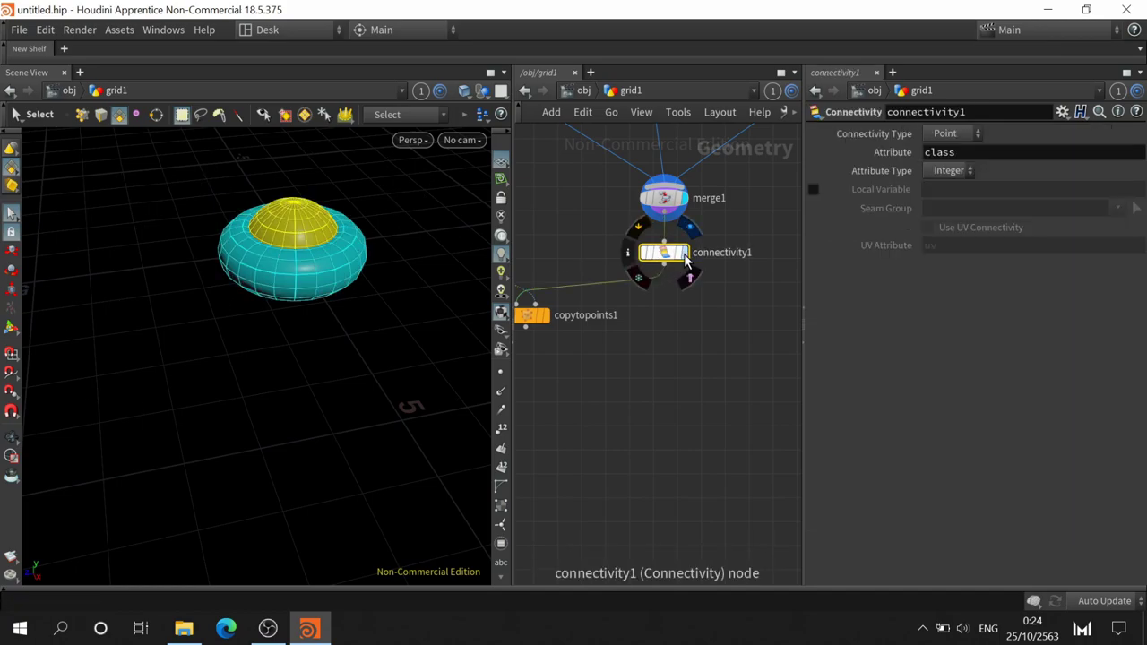
left_click(681, 253)
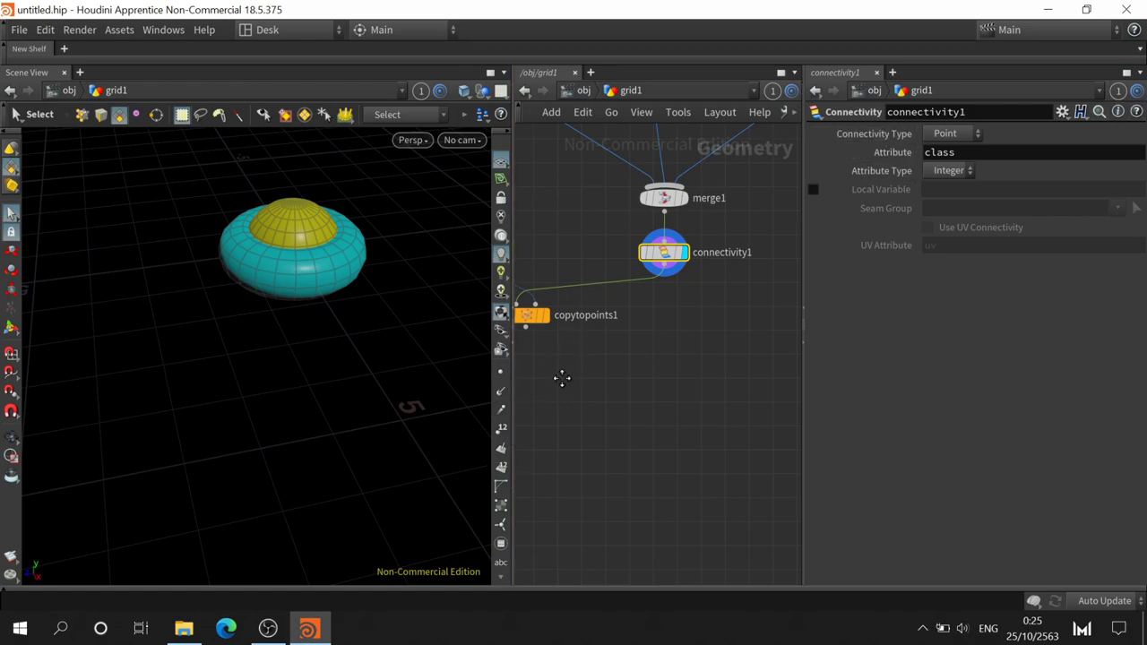
middle_click_drag(561, 377, 687, 358)
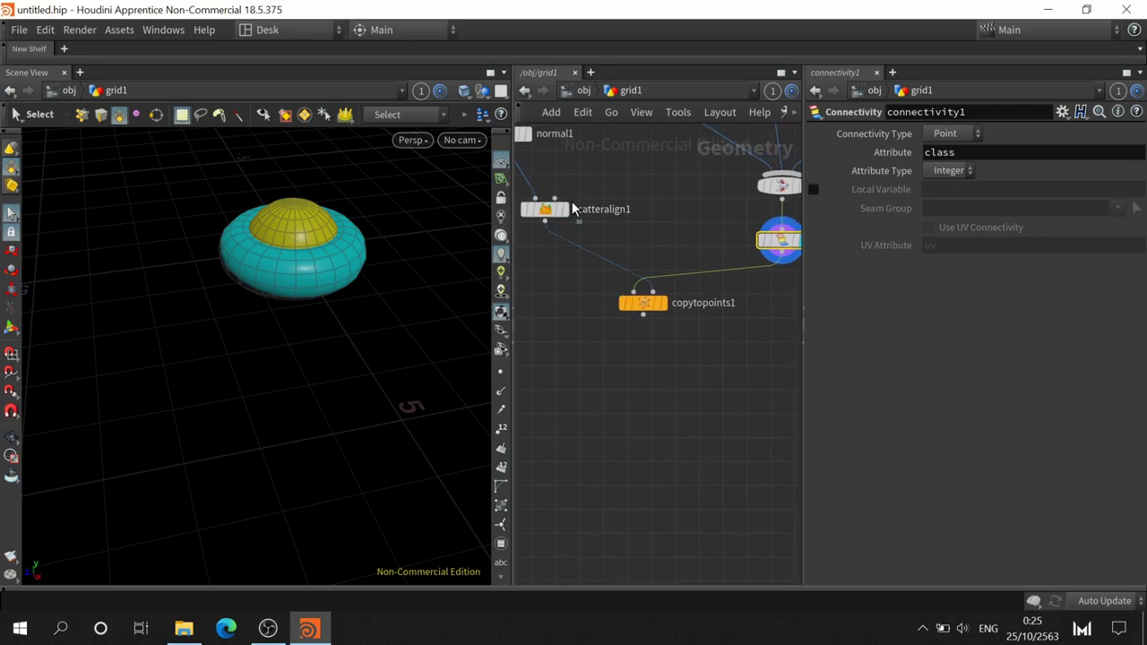
mouse_move(532, 315)
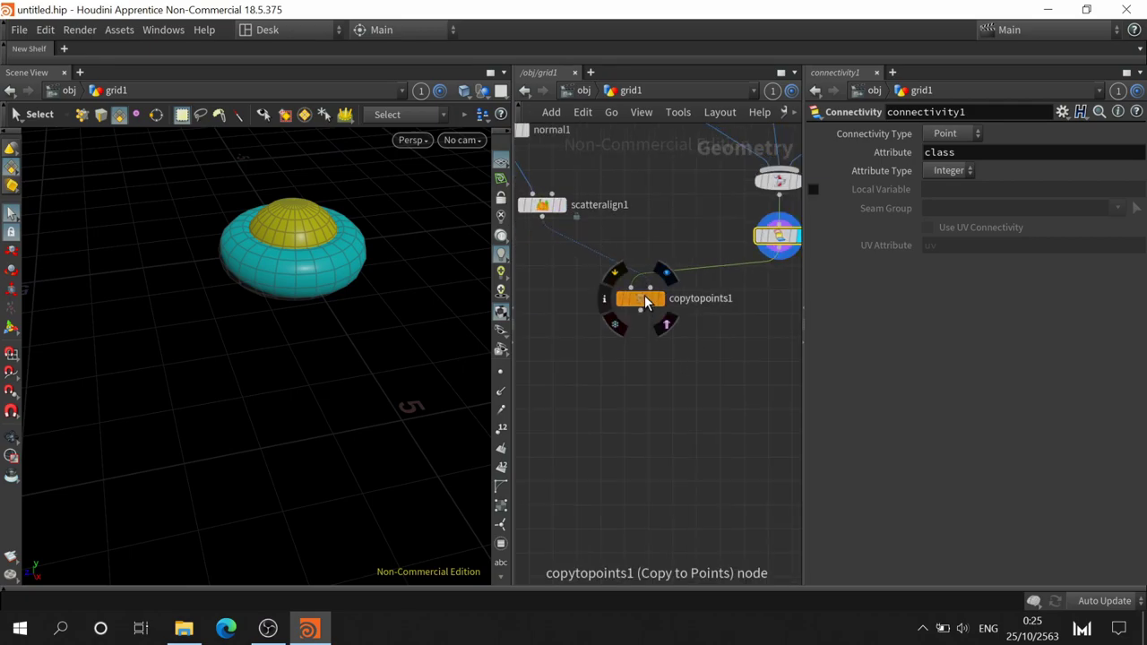
left_click_drag(643, 301, 637, 439)
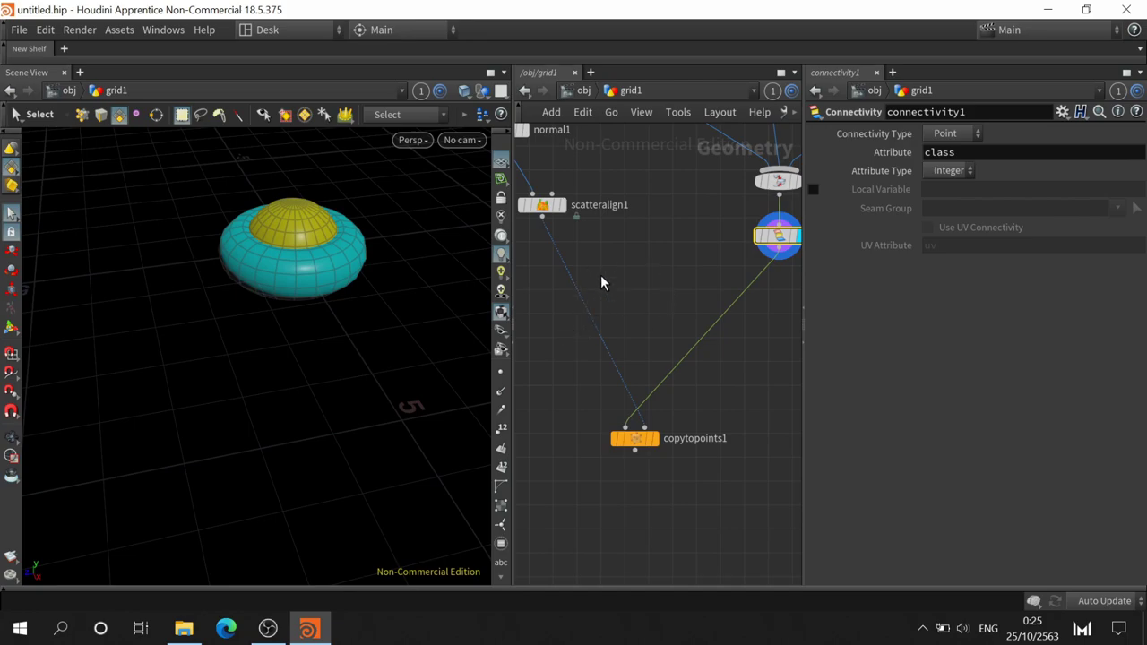
- Place an attribfrompieces1 node, found by typing 'attr', above copytopoints1
key("Tab")
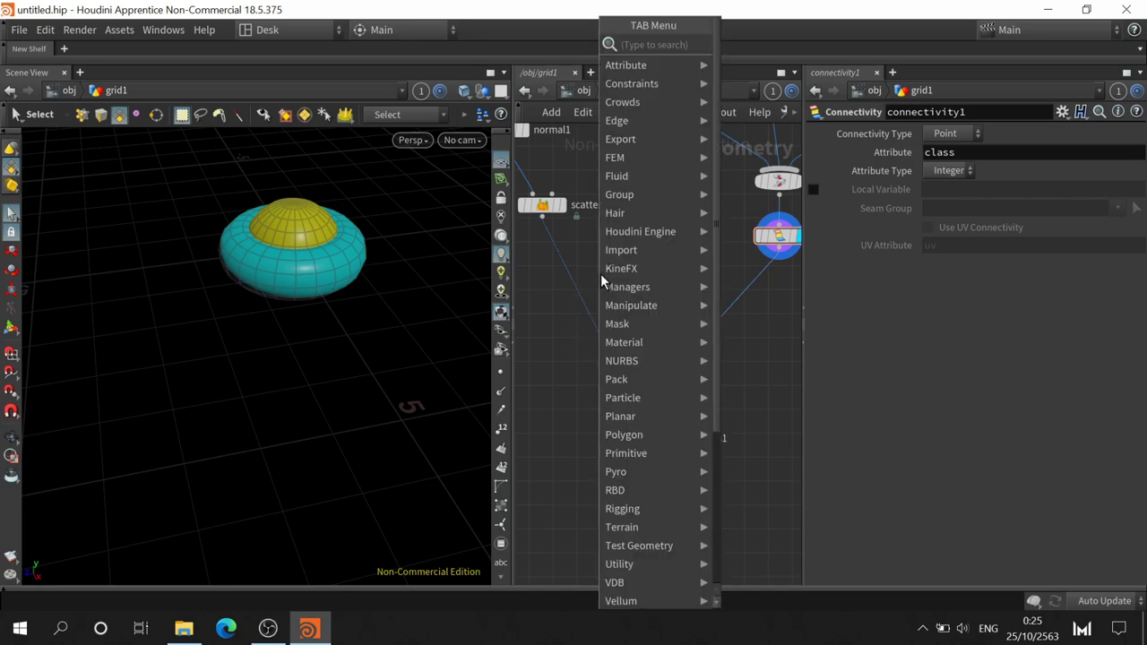
type("attr")
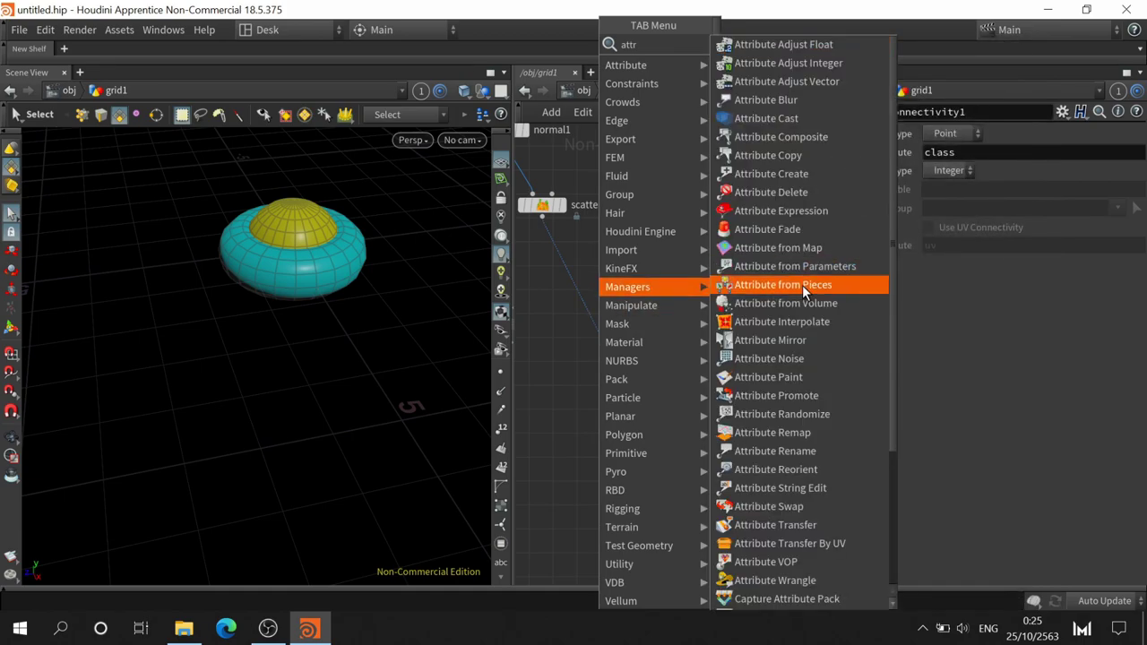
key("Escape")
left_click(621, 285)
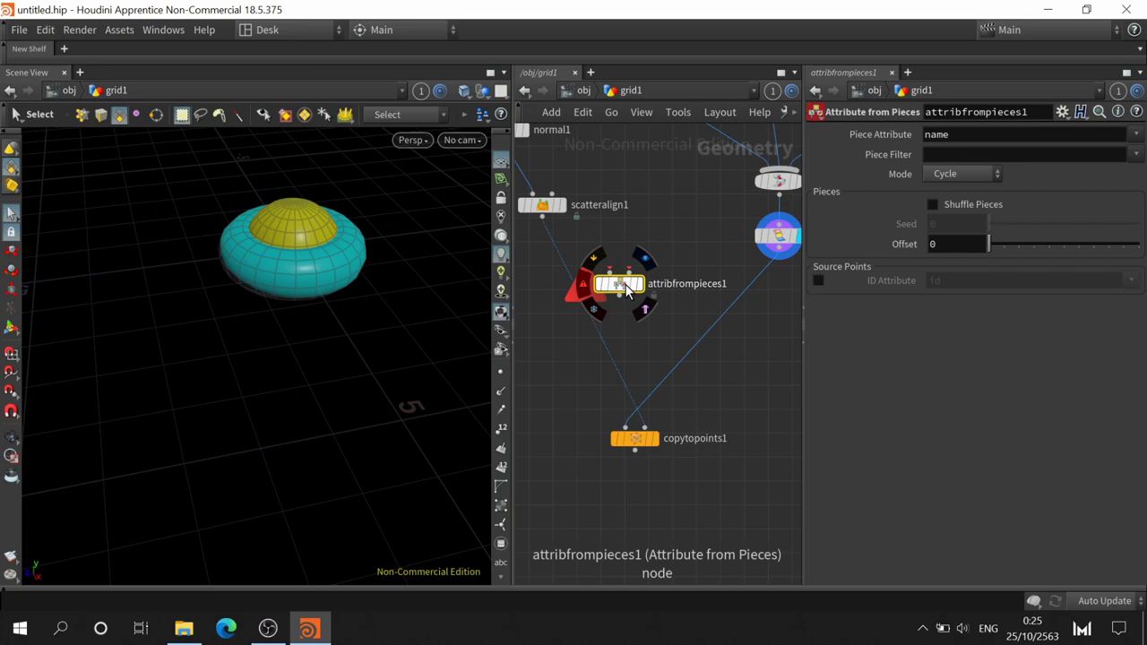
mouse_move(634, 289)
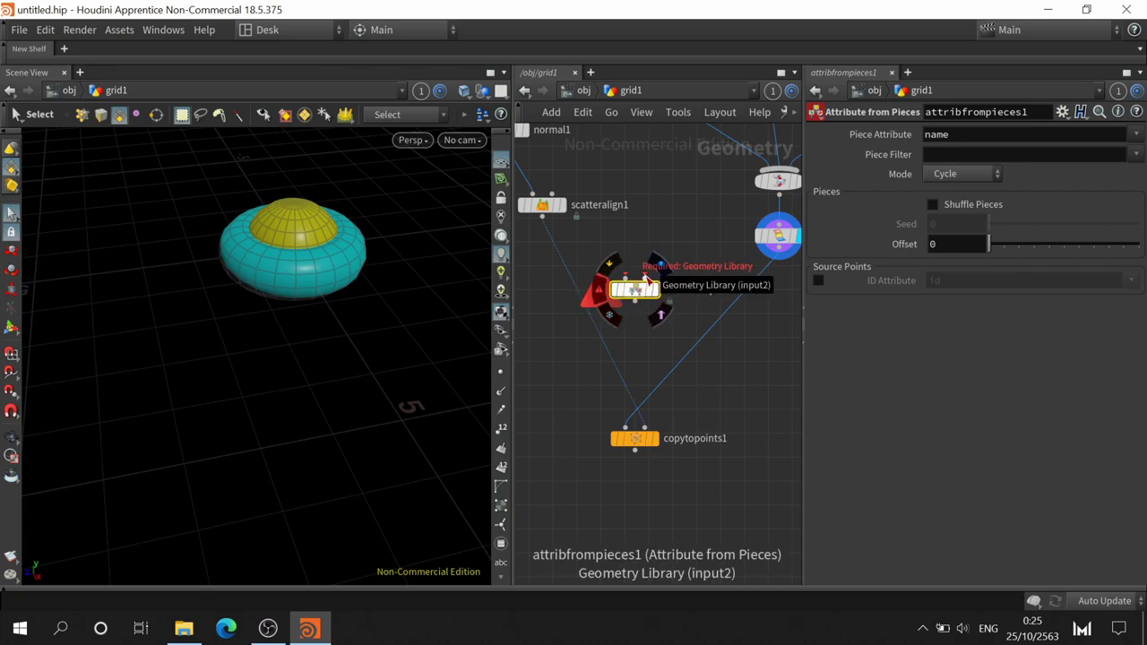
- Wire connectivity1 and scatteralign1 into attribfrompieces1 and display its result
middle_click_drag(661, 257, 587, 338)
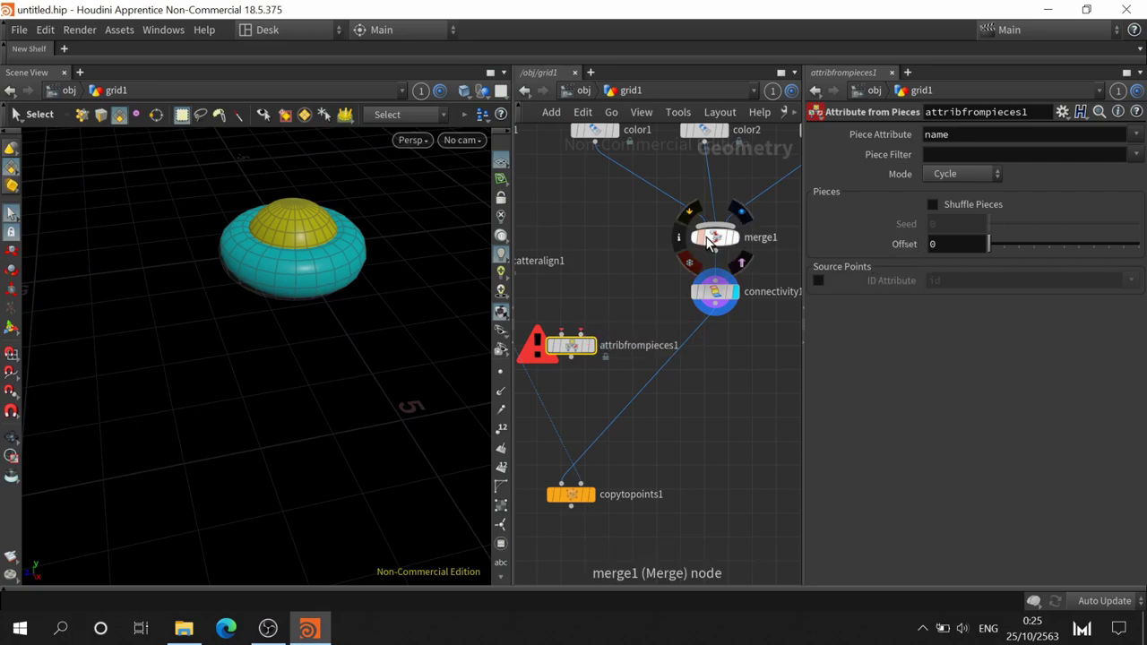
mouse_move(715, 291)
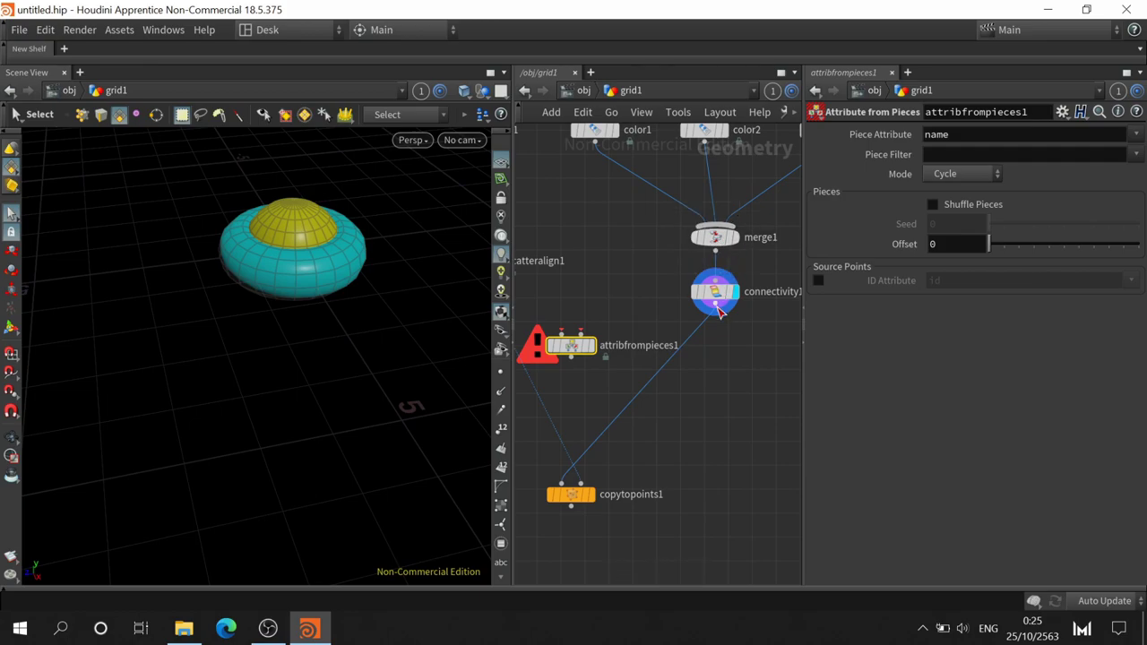
left_click(715, 308)
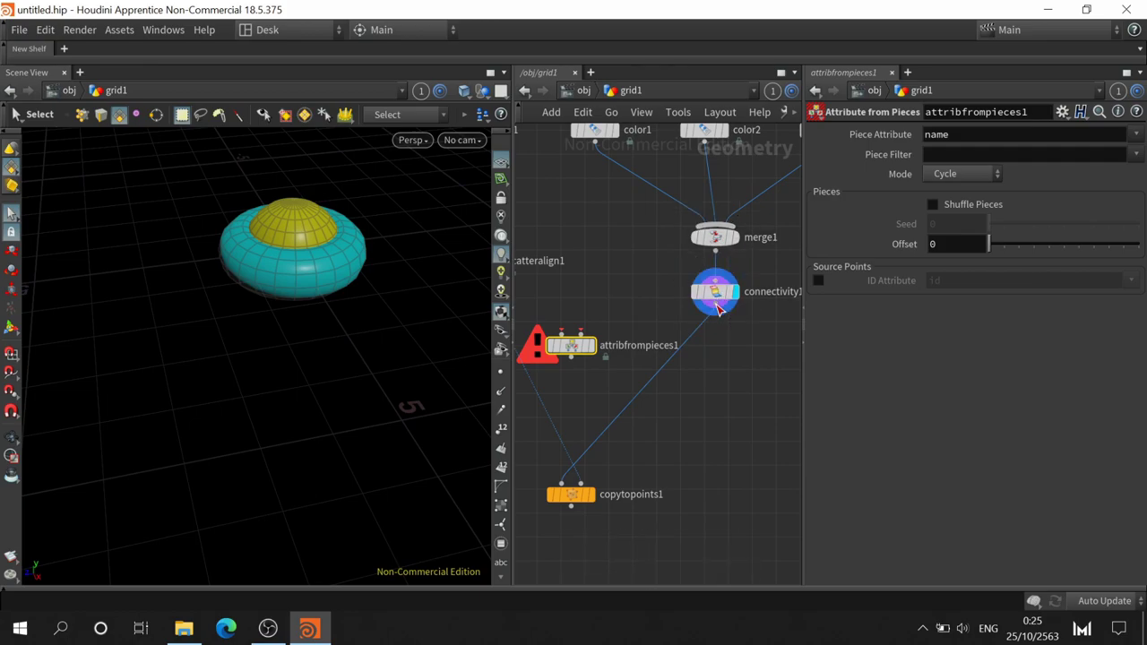
left_click(583, 334)
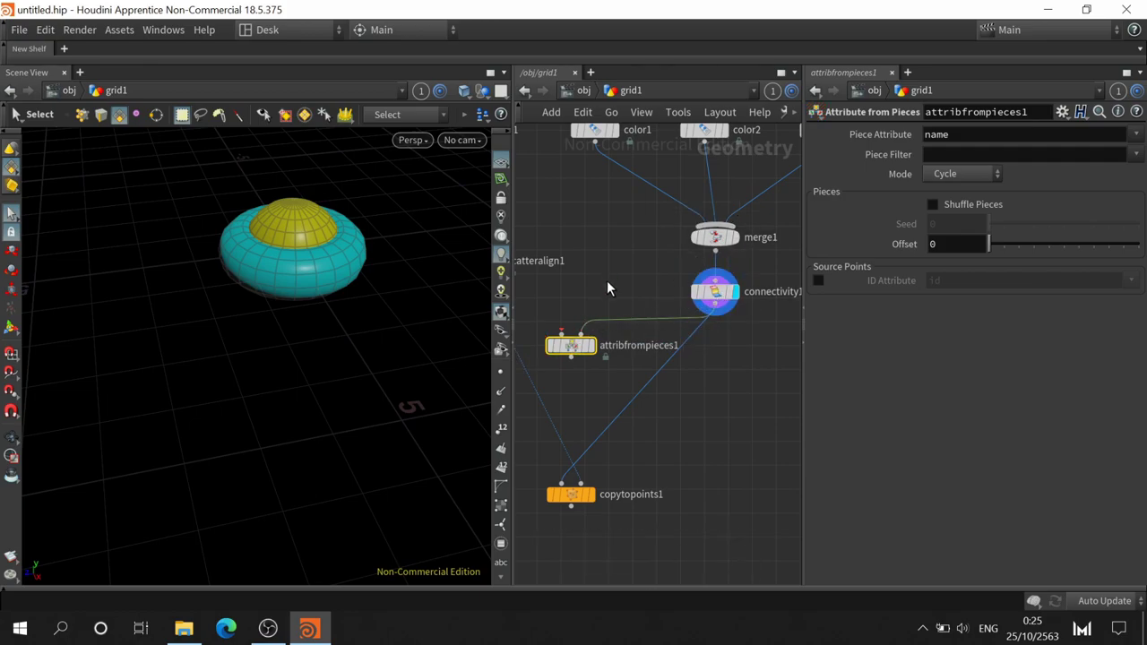
middle_click_drag(606, 281, 693, 250)
left_click(567, 245)
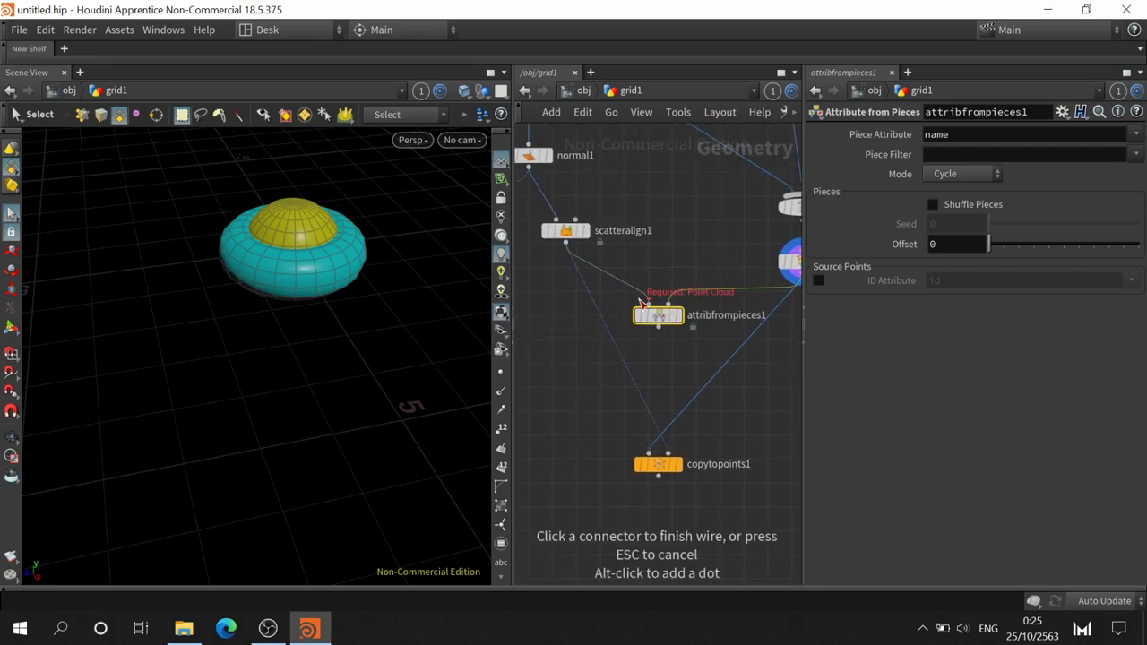
left_click(648, 304)
left_click(683, 289)
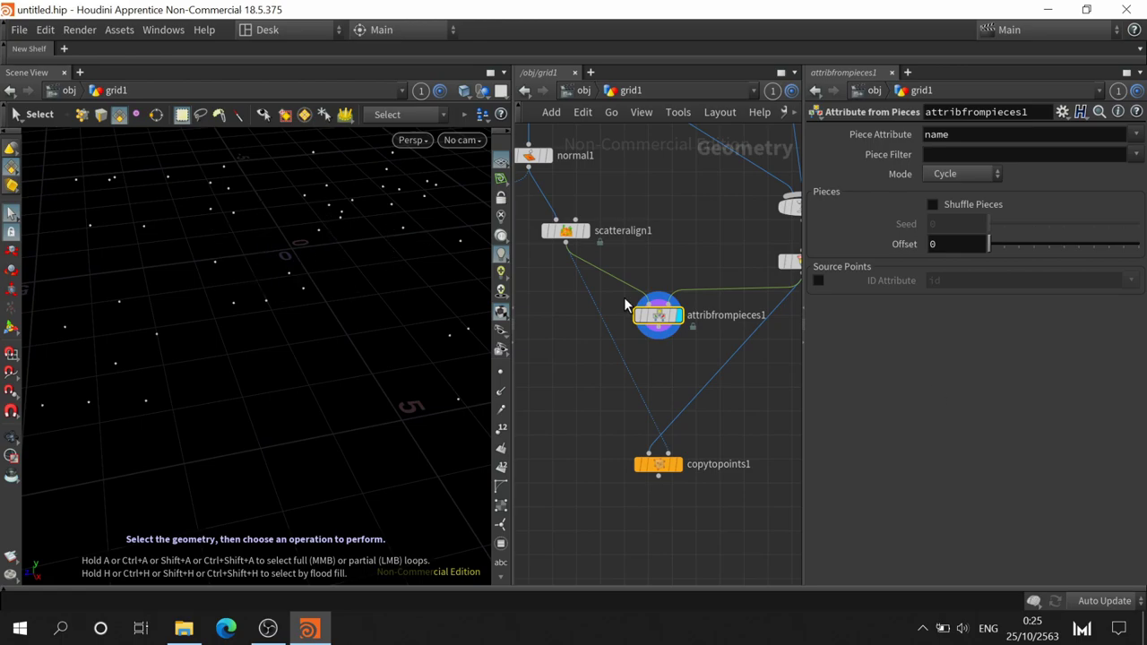
- Feed attribfrompieces1 into copytopoints1's target-points input and display the disc copies
middle_click_drag(724, 350, 690, 302)
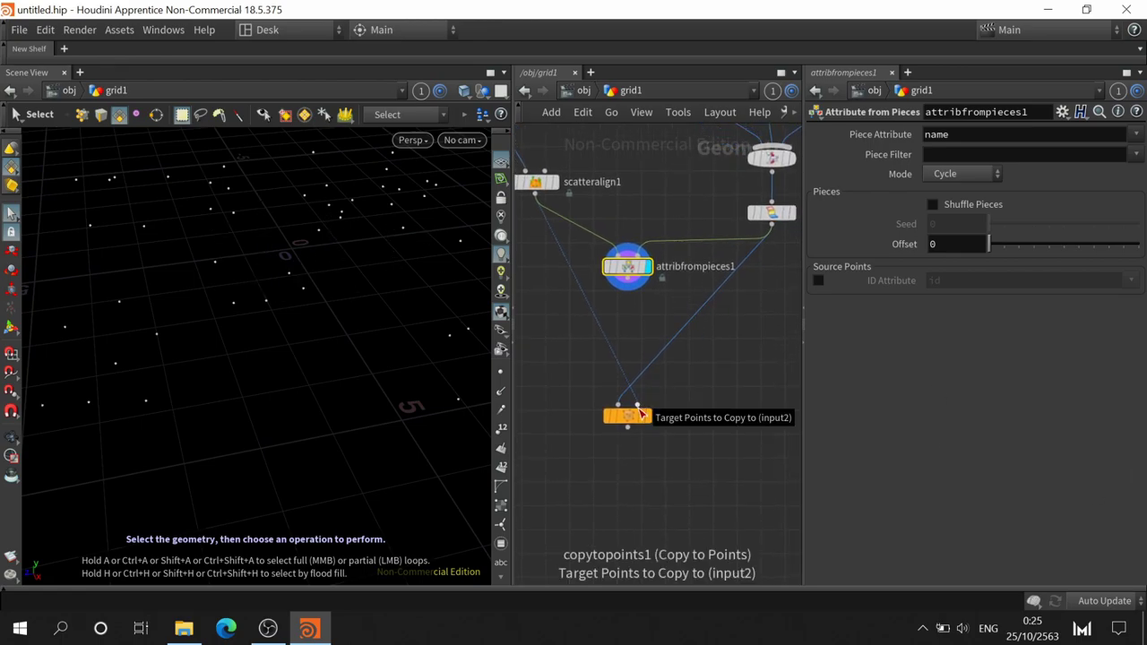
mouse_move(639, 414)
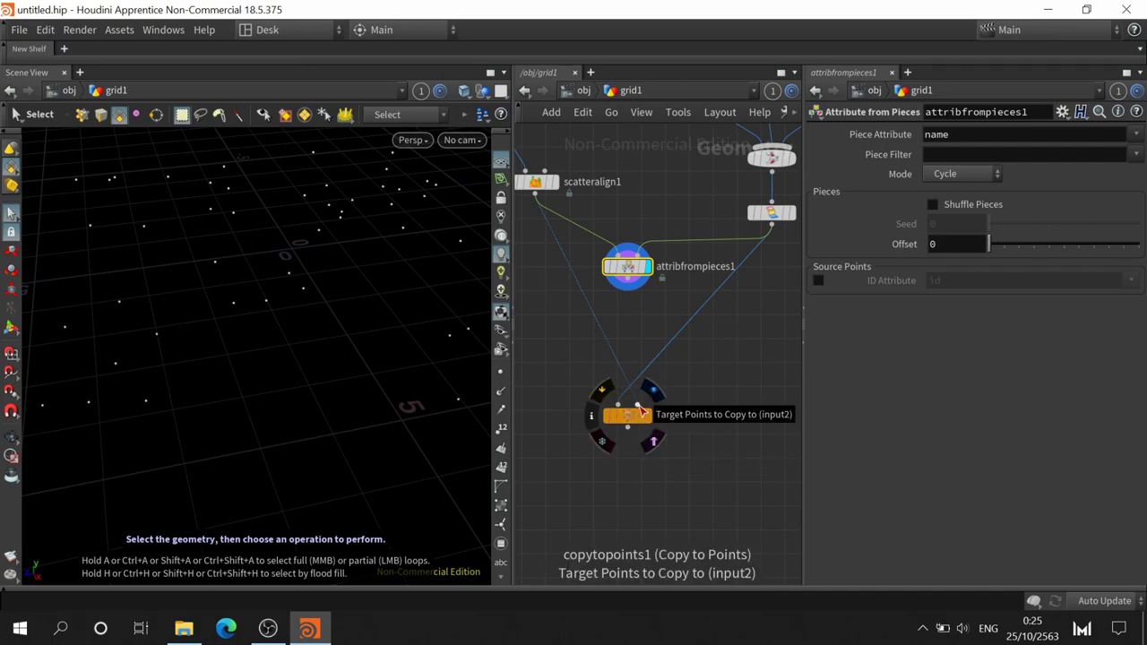
left_click(639, 408)
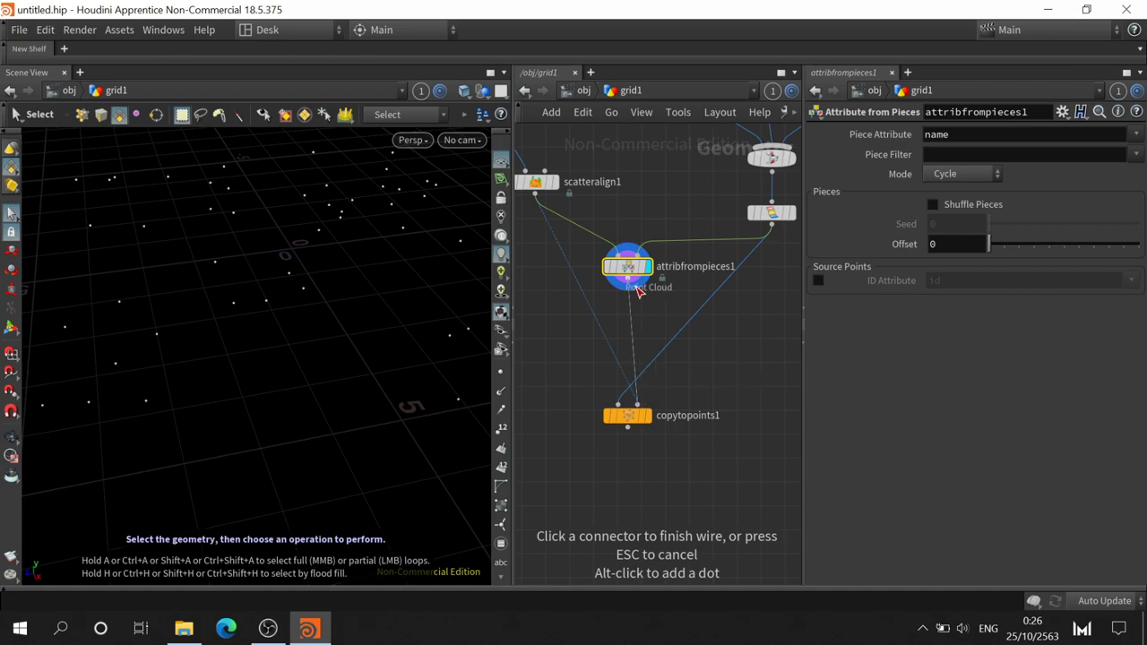
left_click(635, 288)
left_click(646, 421)
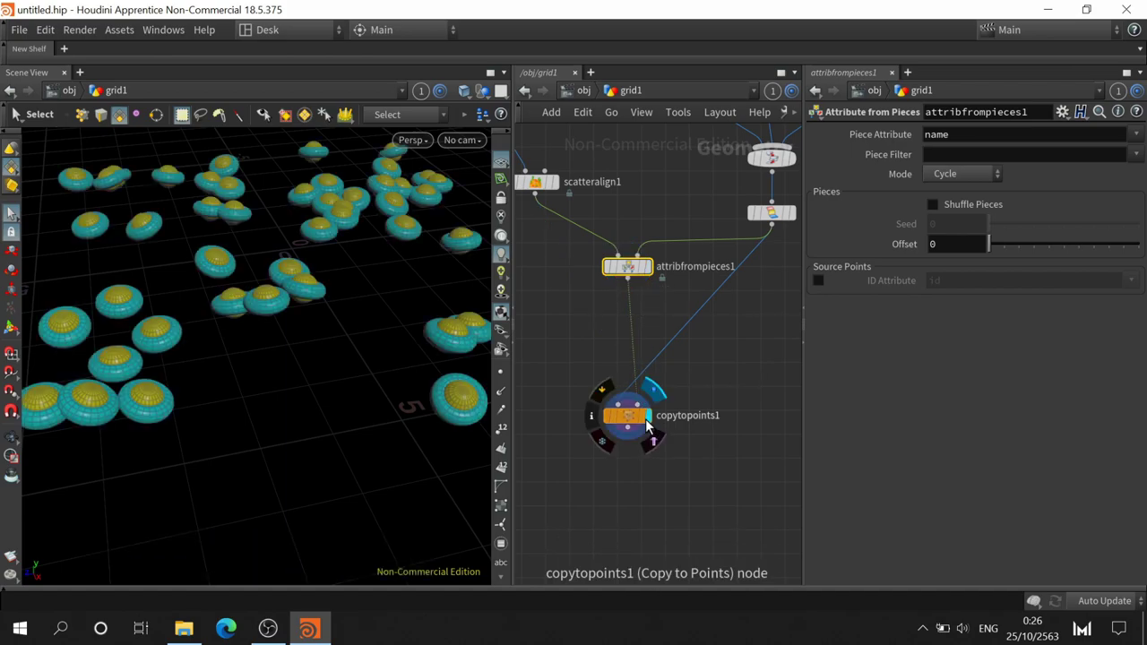
left_click(632, 418)
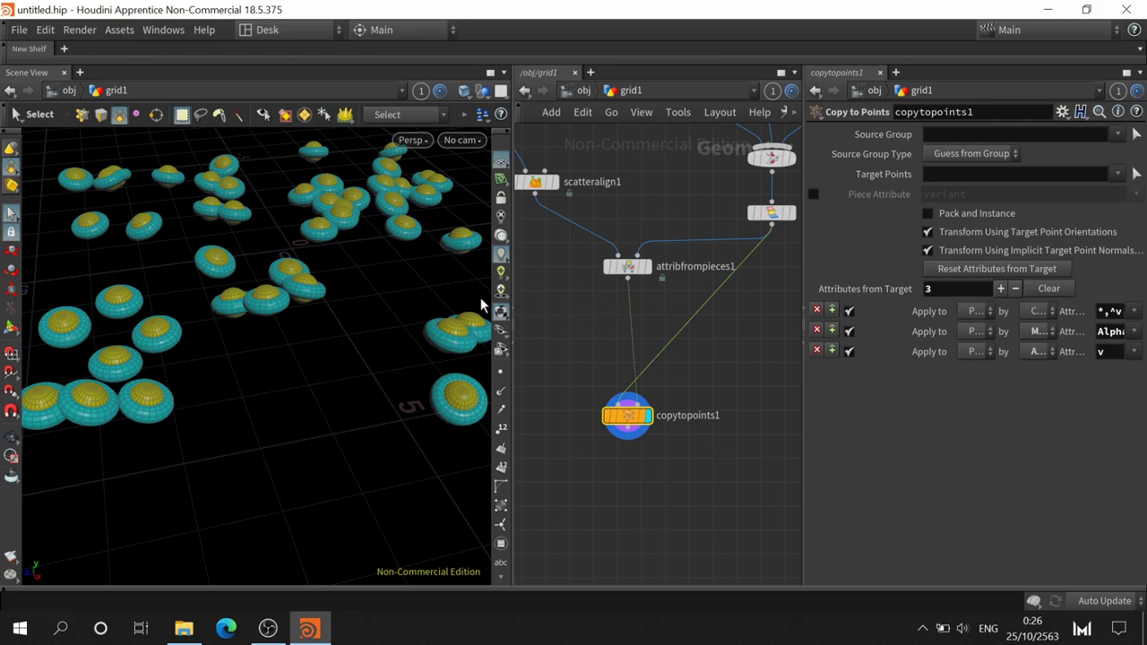
- Inspect attribfrompieces1 and connectivity1 to see which attribute connectivity1 creates
left_click(627, 266)
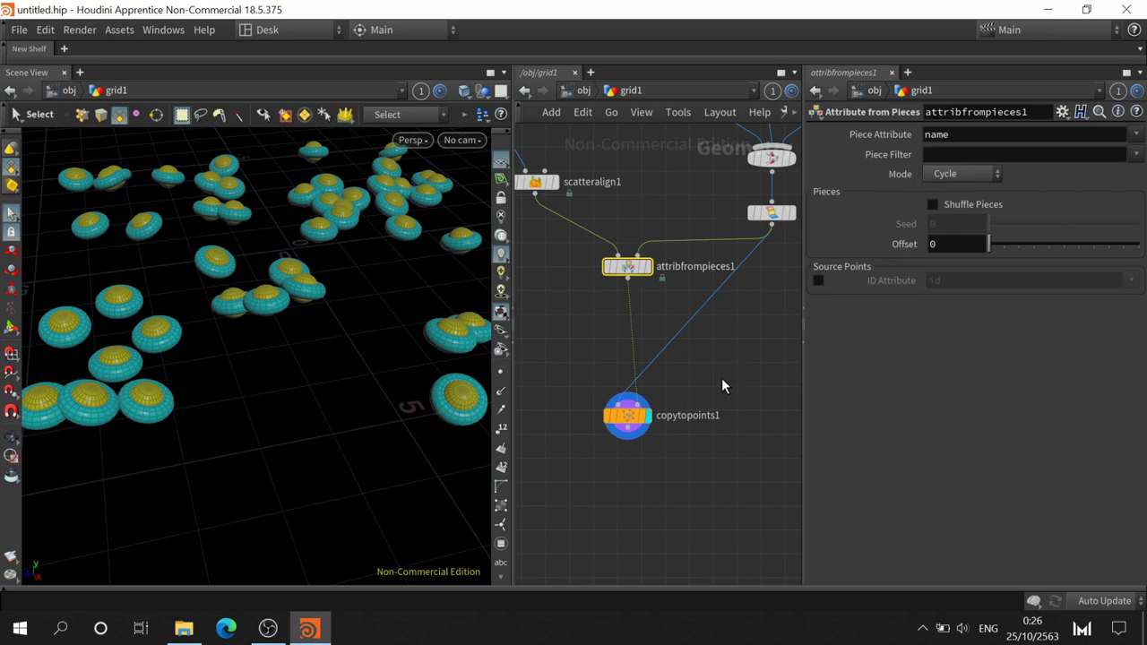
scroll(722, 378, "down", 2)
middle_click_drag(722, 377, 688, 414)
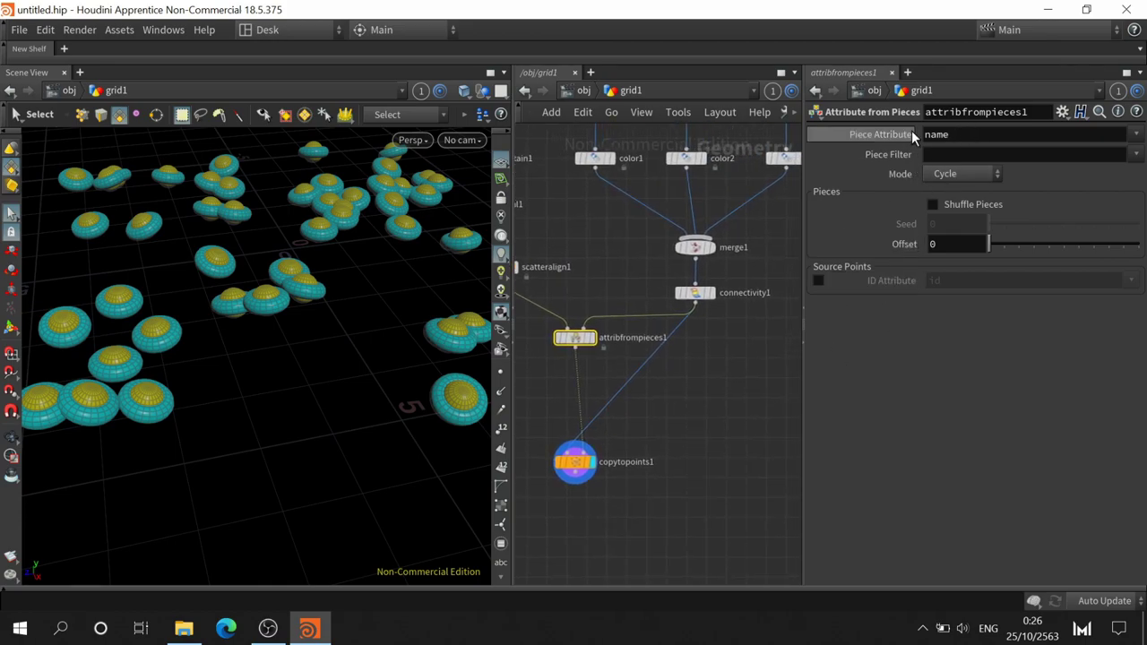
left_click(697, 293)
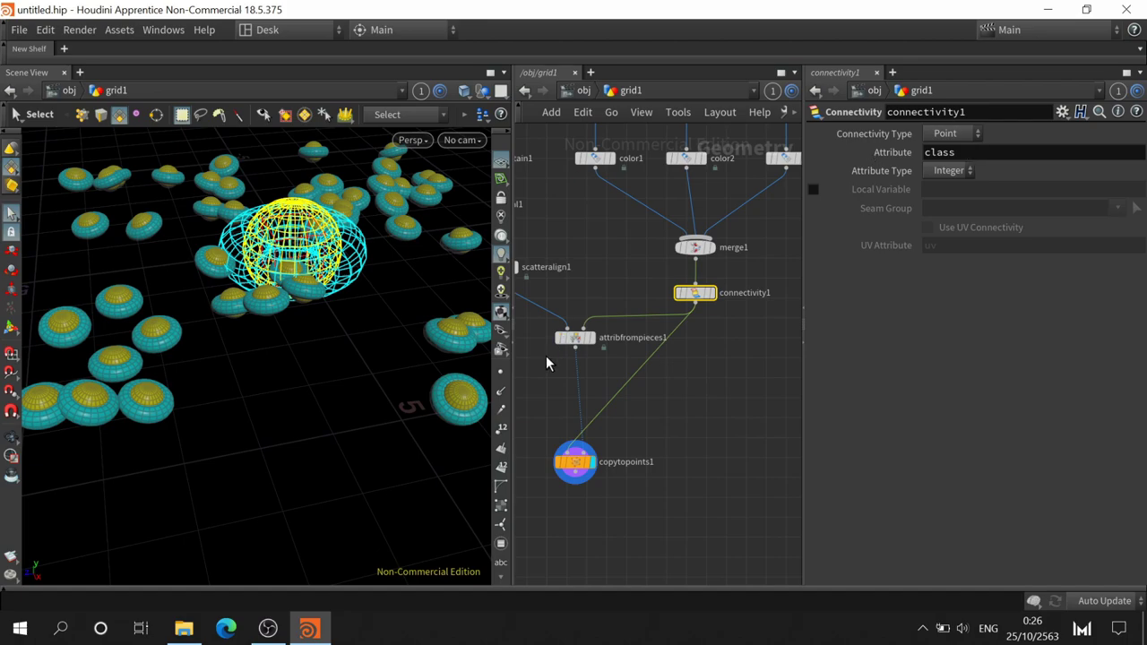
left_click(572, 338)
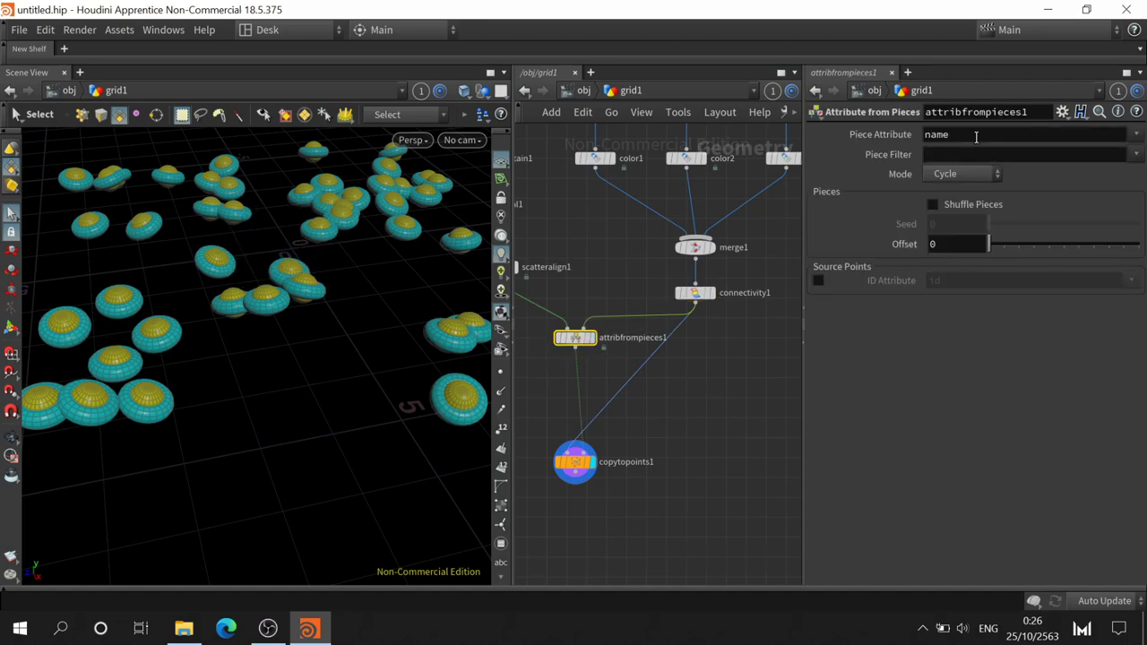
- Set attribfrompieces1's Piece Attribute to 'class' and redisplay the copies on copytopoints1
double_click(976, 137)
type("class")
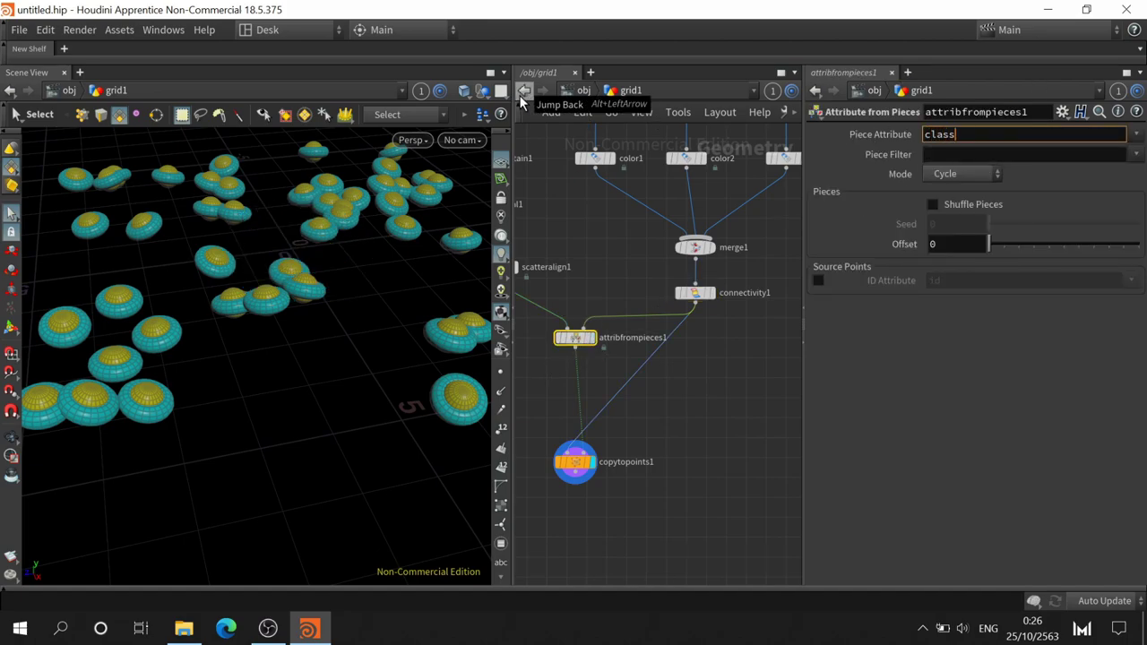
key("Return")
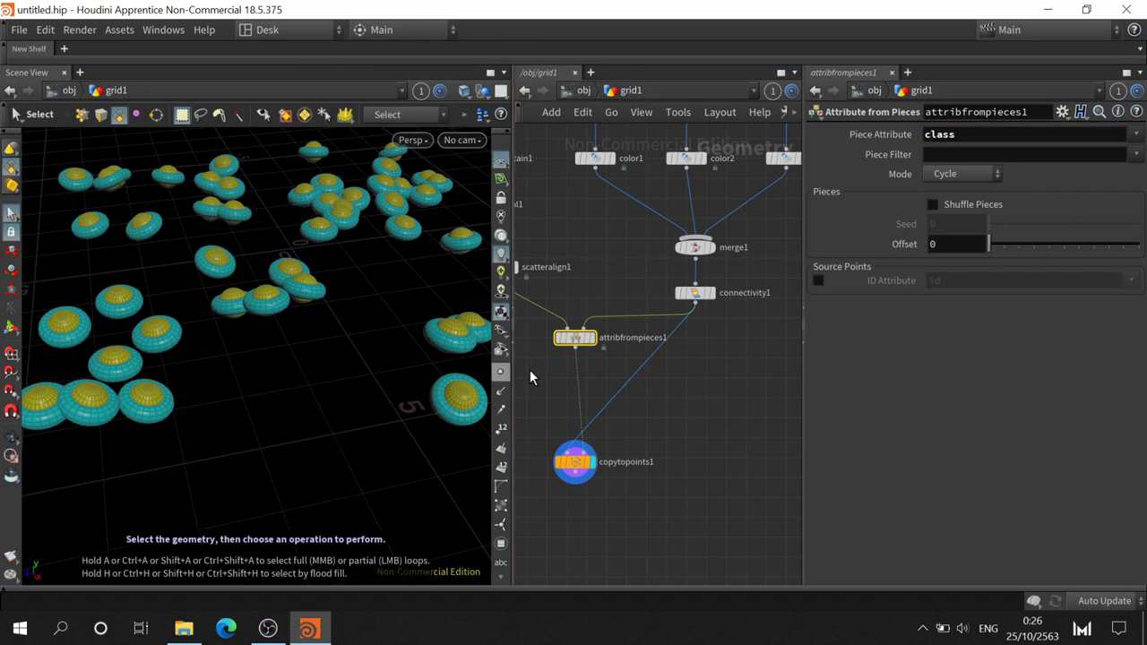
left_click(591, 338)
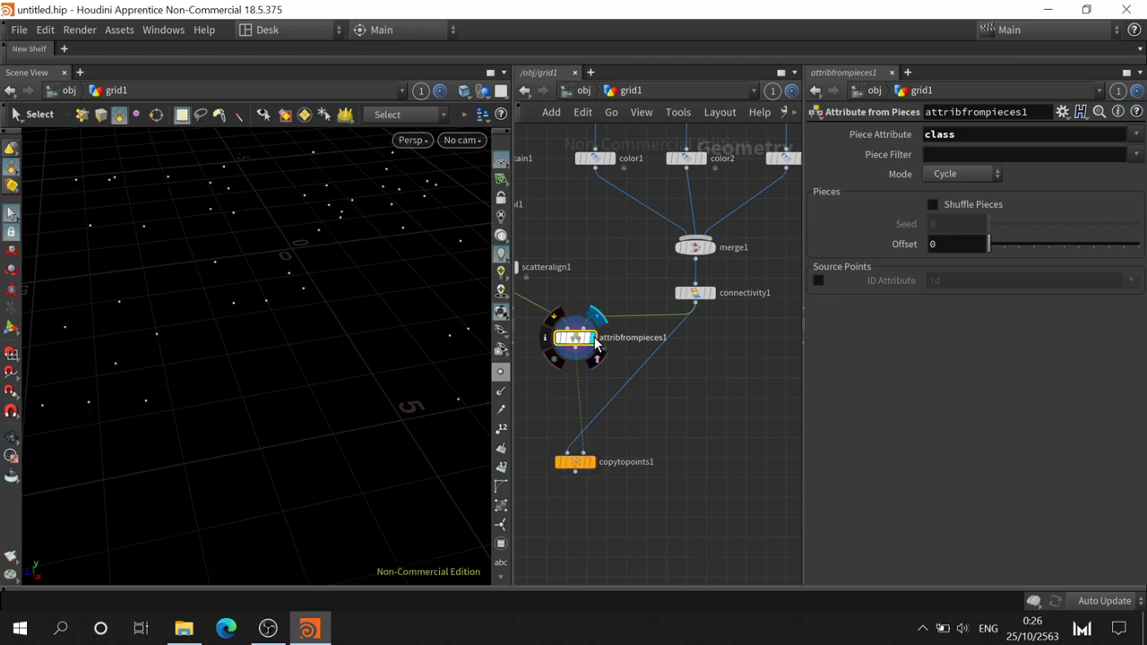
left_click(591, 463)
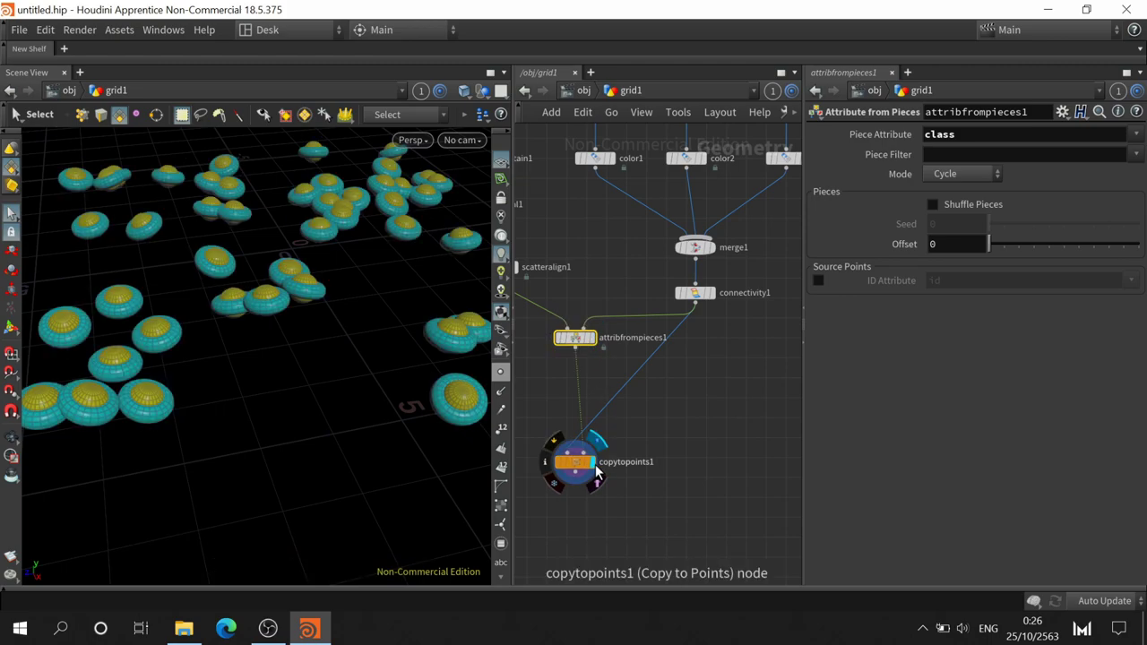
left_click(697, 292)
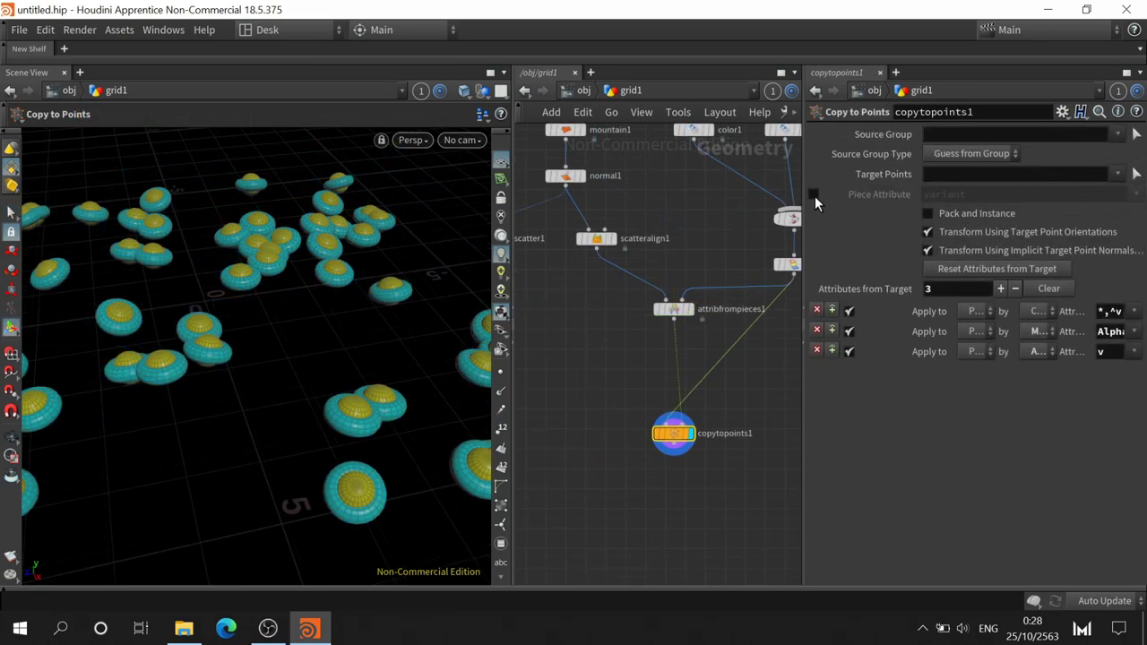
- Enable Piece Attribute on copytopoints1 and set it to 'class'
left_click(814, 194)
double_click(1014, 195)
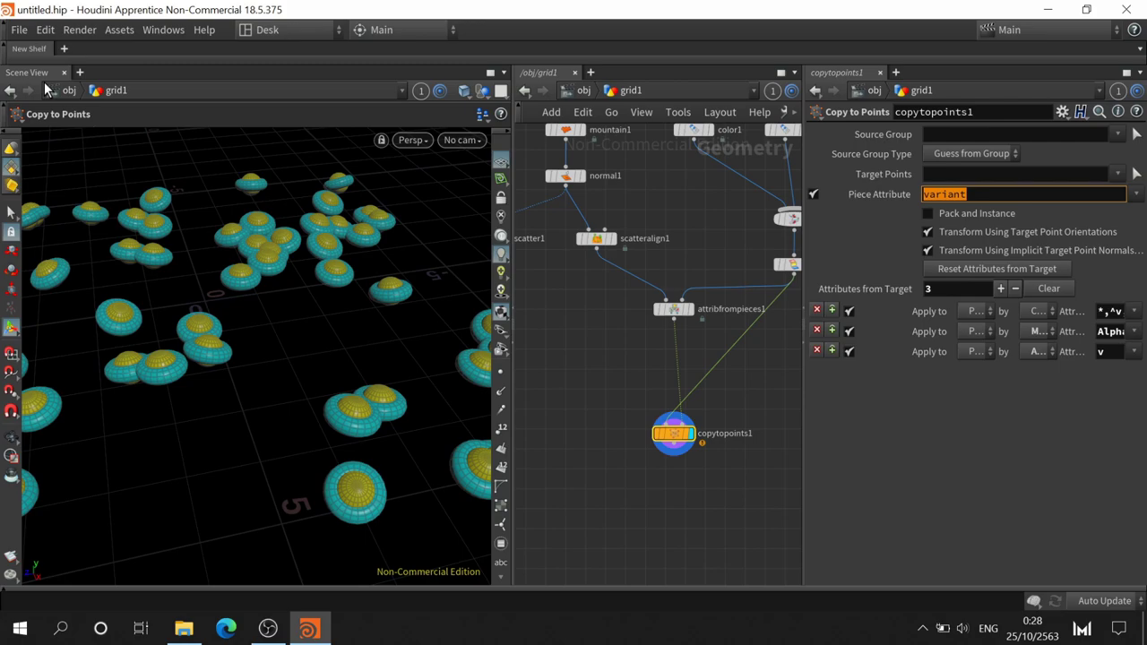
type("class")
key("Return")
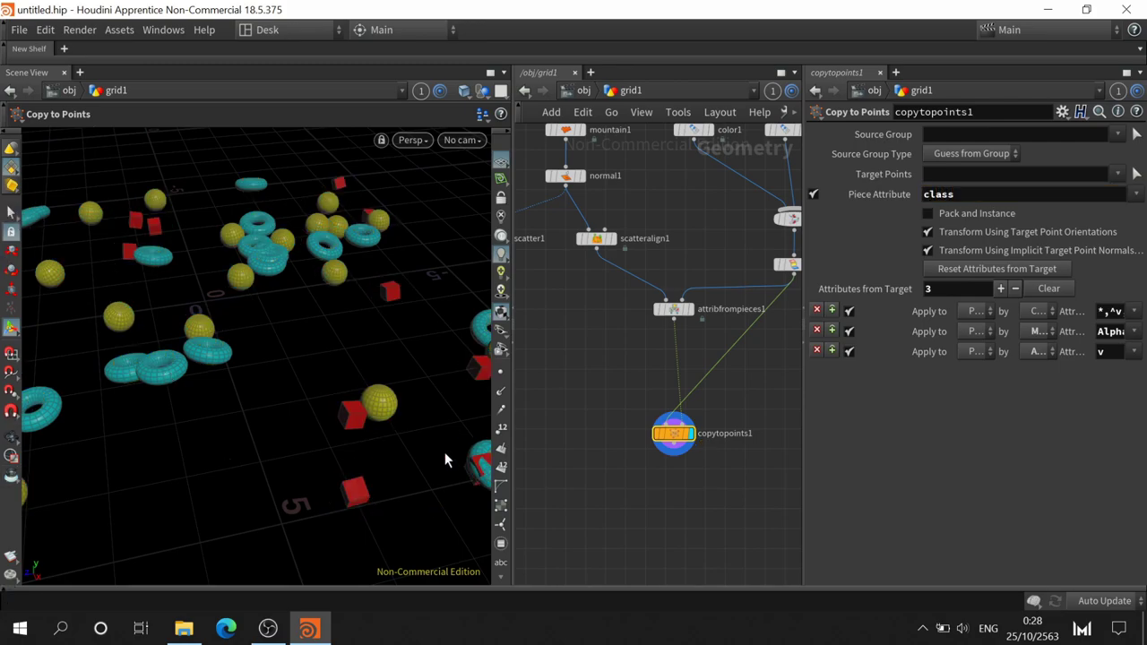
scroll(332, 353, "down", 3)
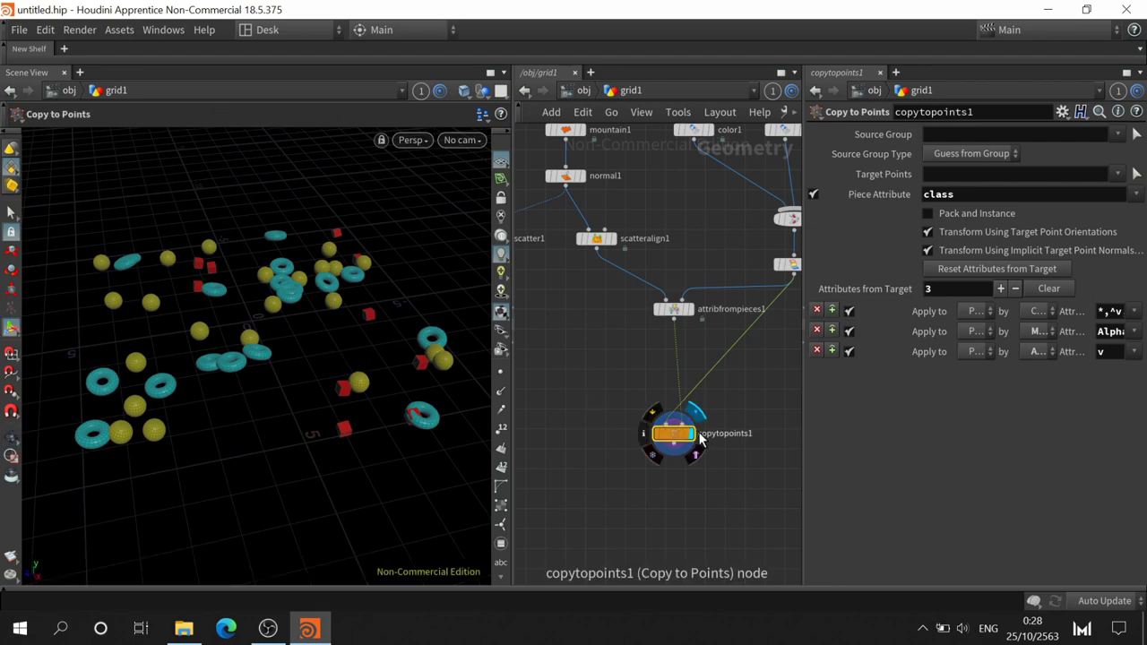
- Try Cycle mode and clear the piece attribute on attribfrompieces1, then revert it to factory defaults
left_click(672, 309)
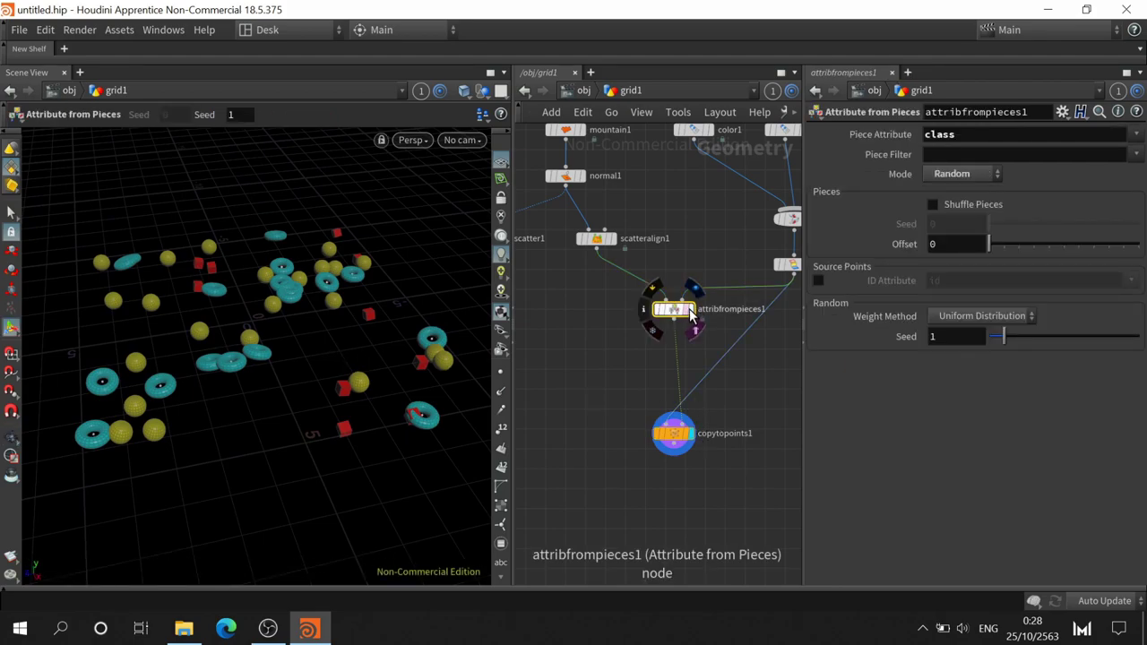
left_click(964, 173)
left_click(967, 189)
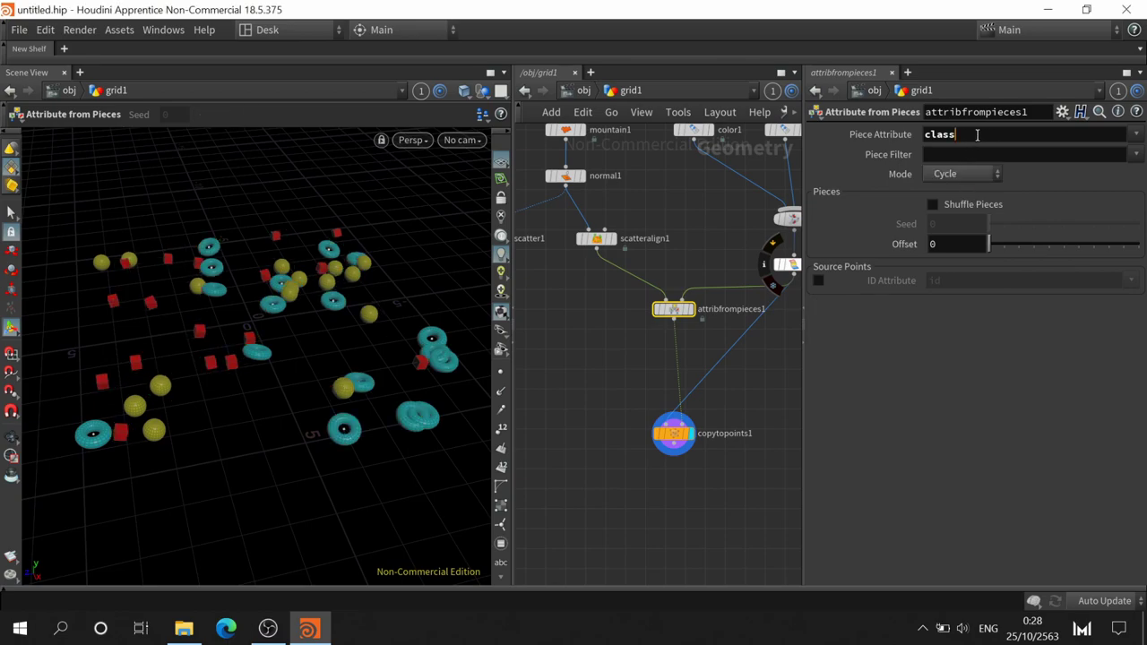
left_click(1097, 136)
key("BackSpace")
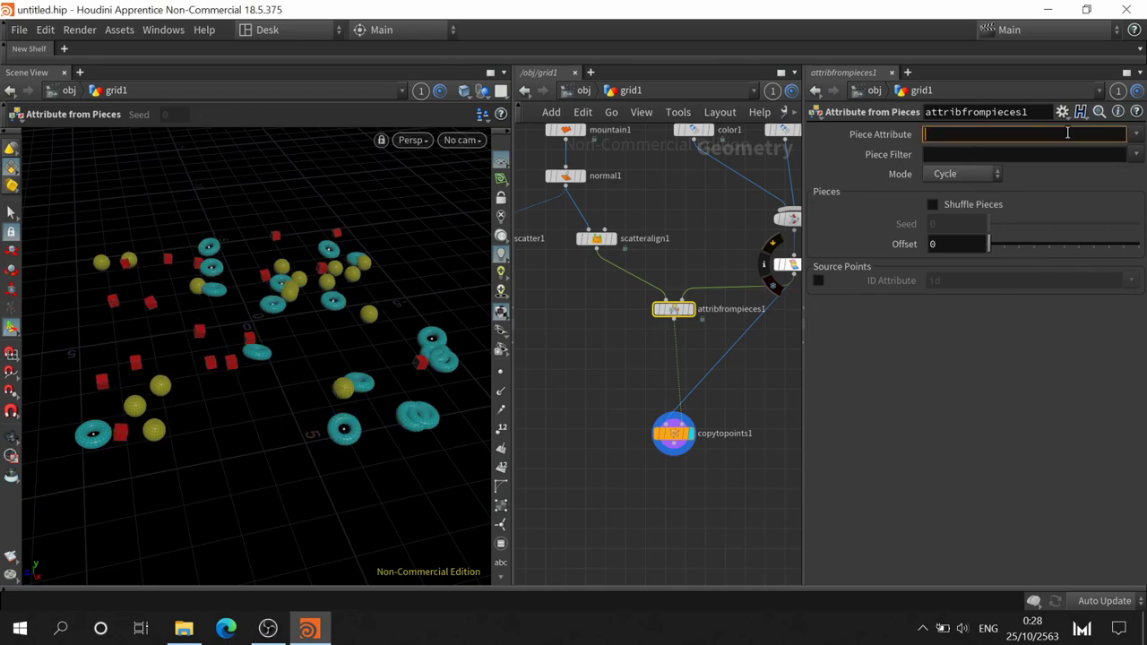
left_click(1136, 134)
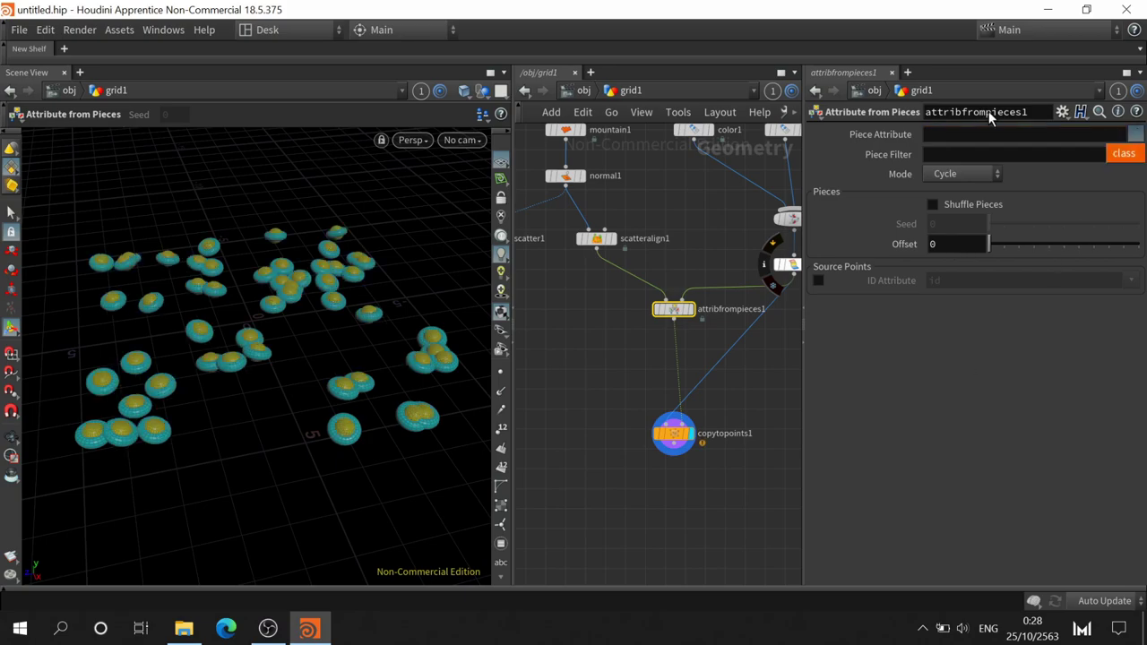
left_click(897, 131)
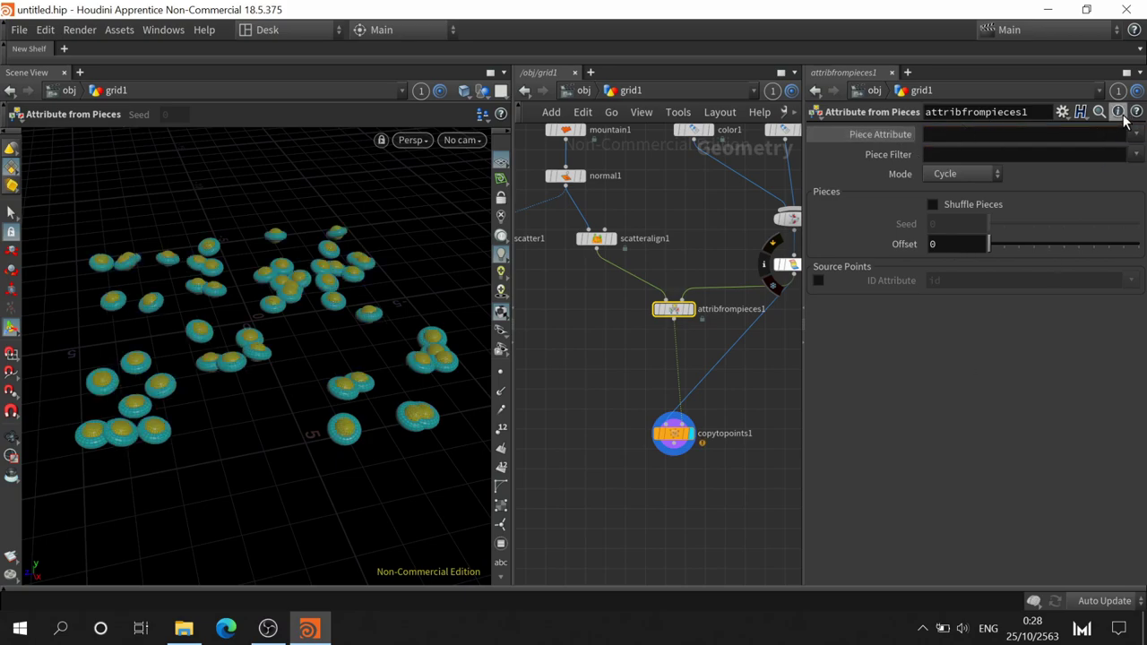
left_click(1060, 115)
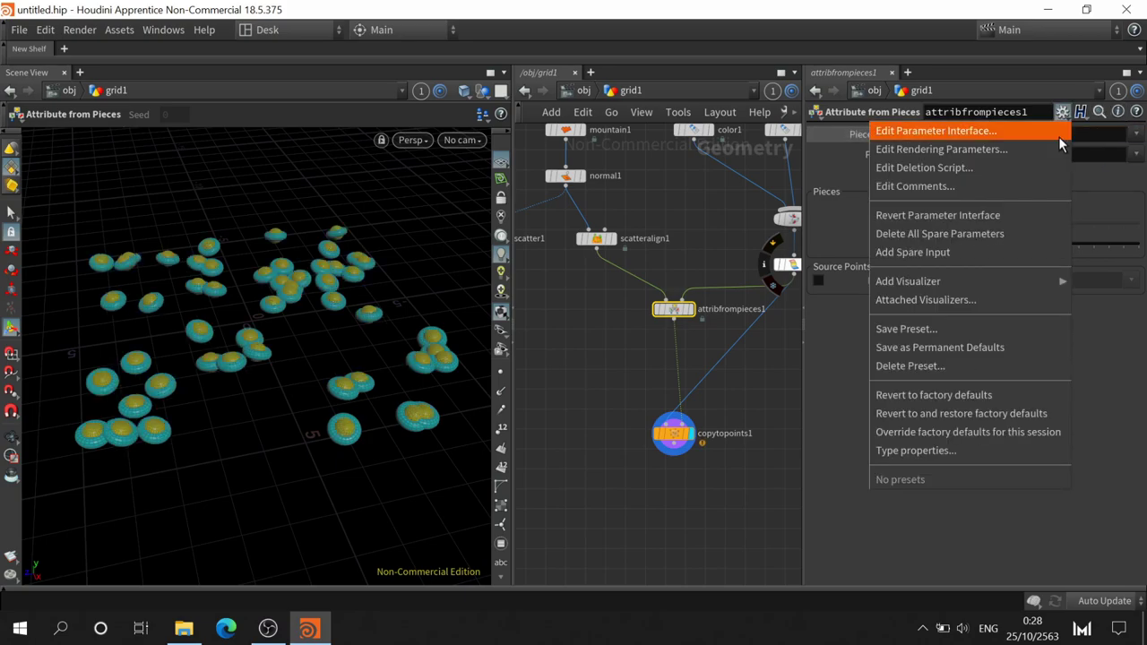
left_click(966, 392)
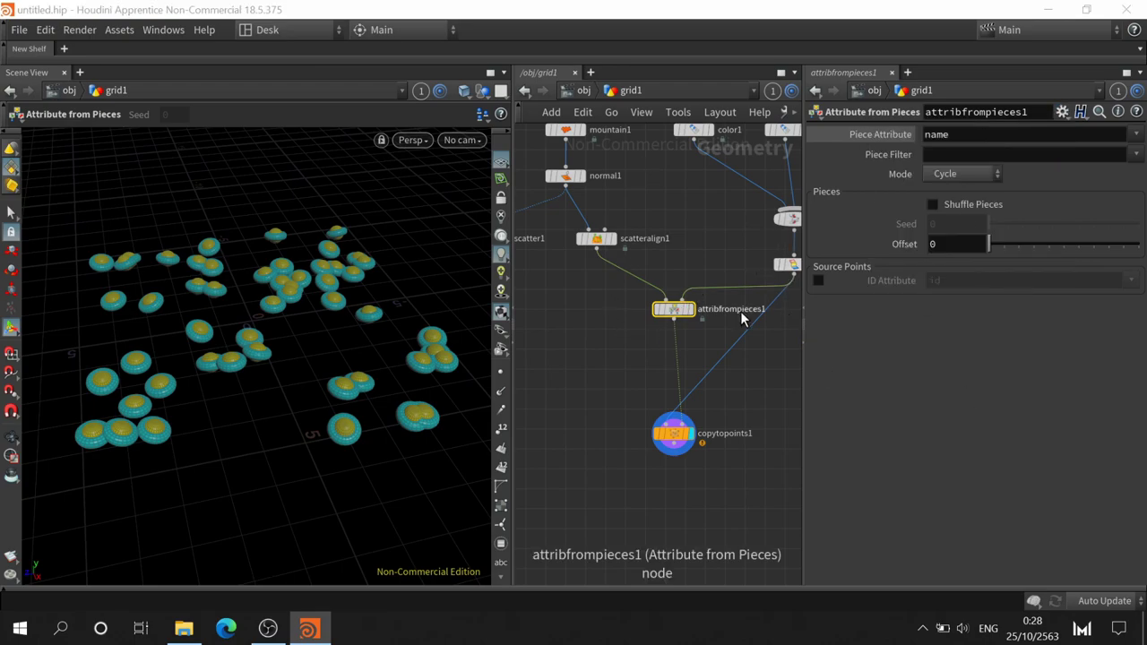
- Turn off piece matching on copytopoints1 and check connectivity1's 'class' attribute name
left_click(674, 437)
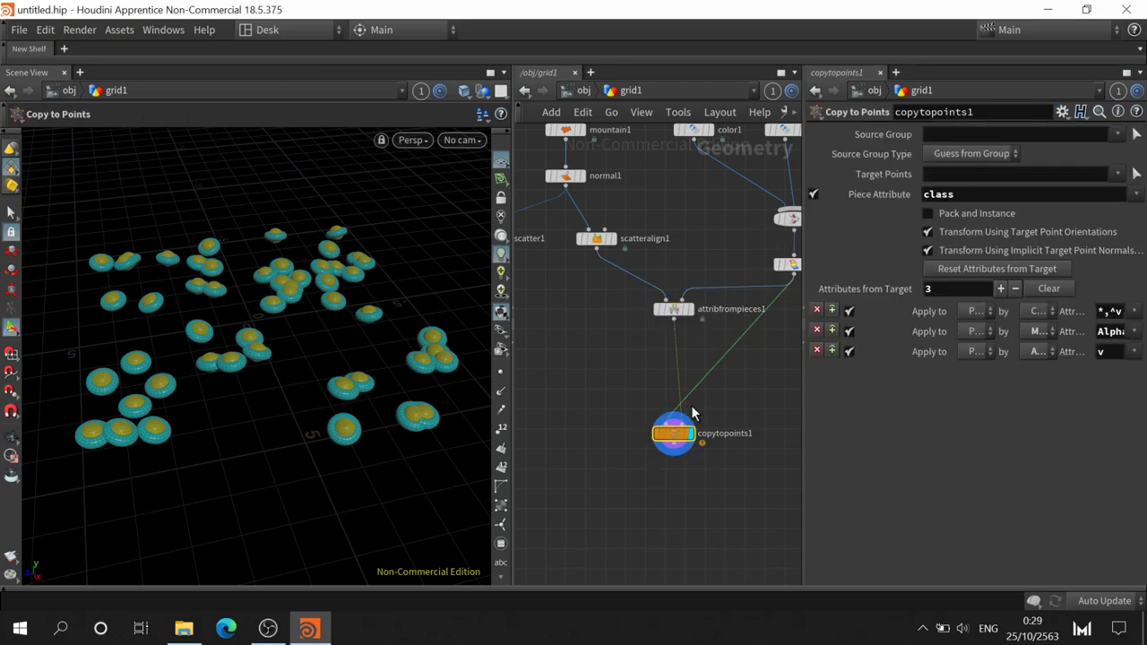
left_click(813, 194)
mouse_move(760, 289)
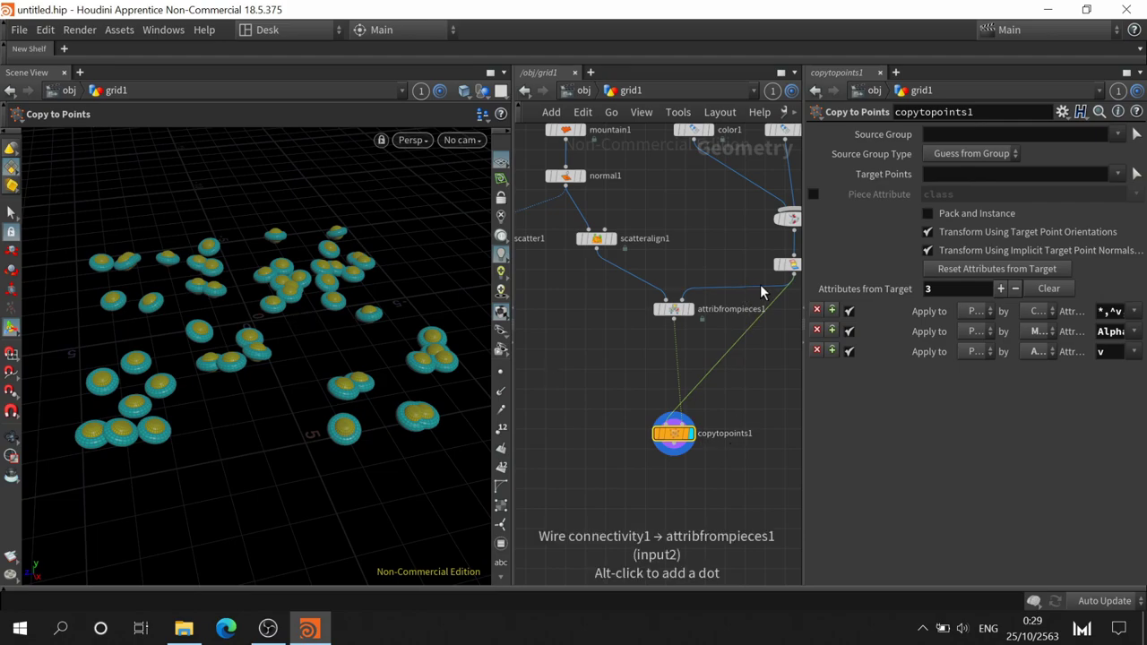
middle_click_drag(711, 185, 646, 144)
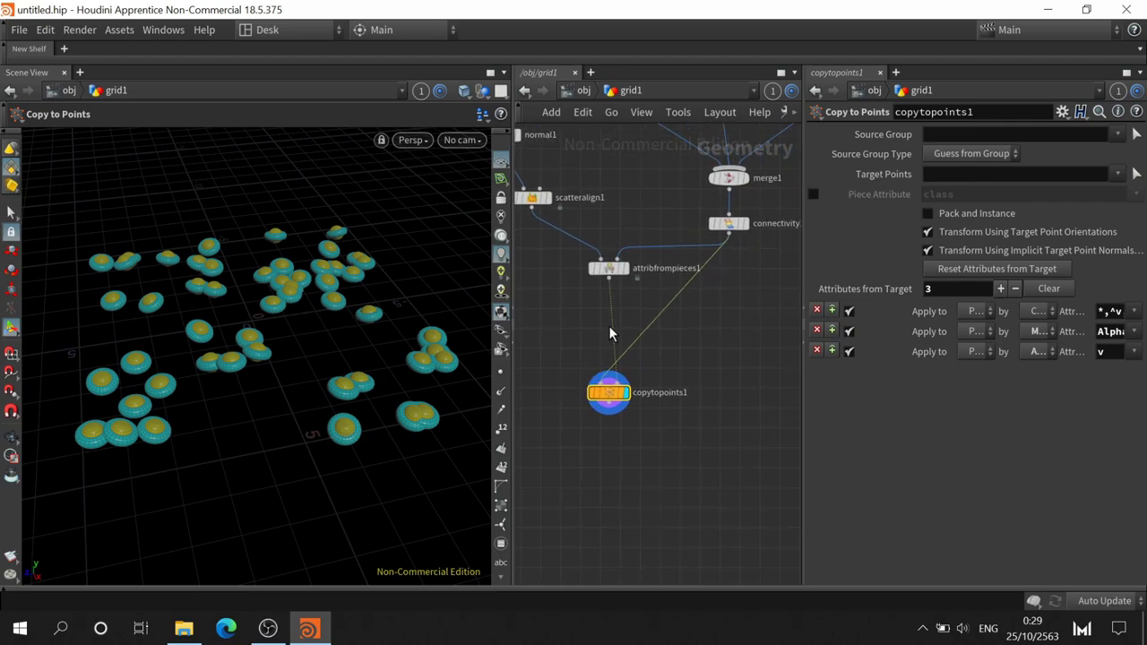
left_click(609, 271)
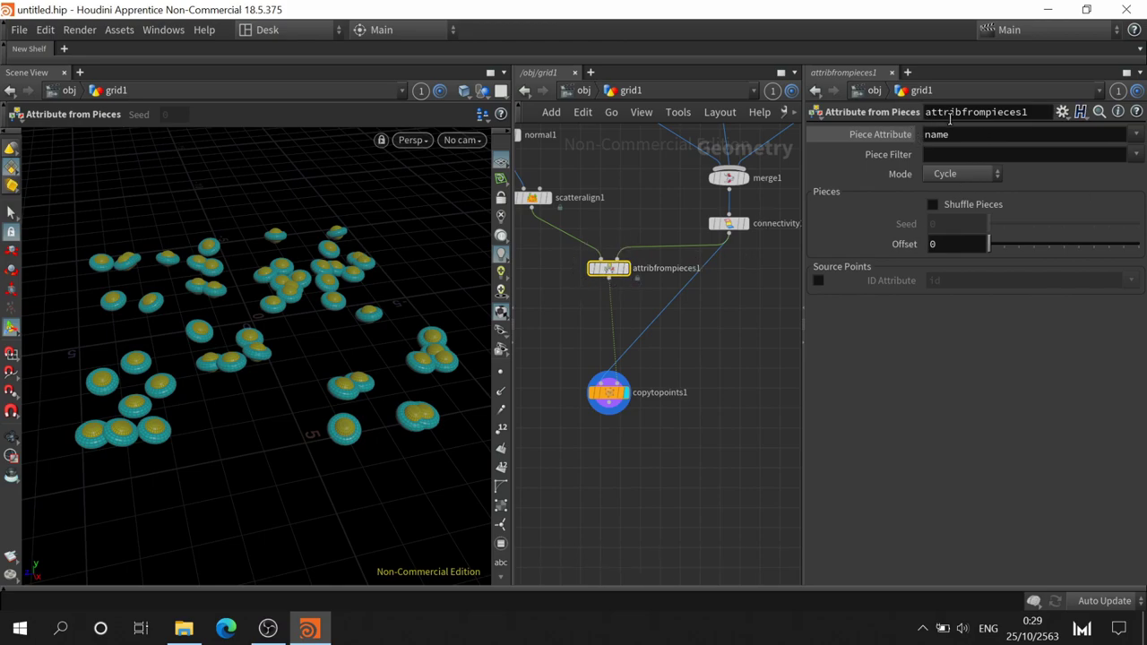
left_click(733, 225)
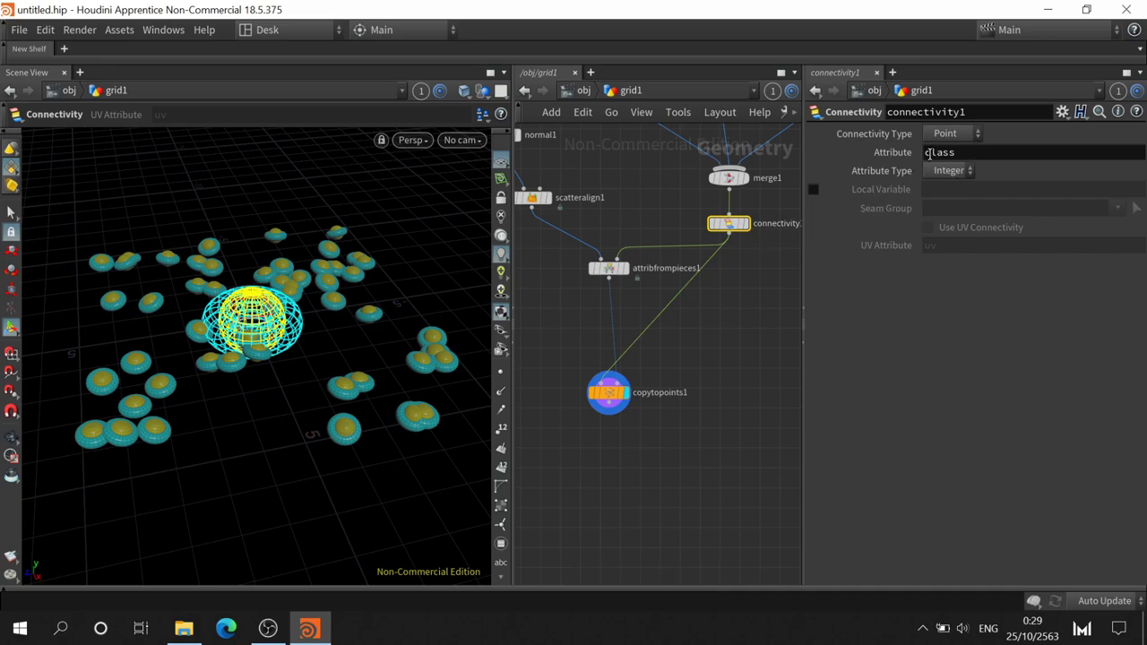
left_click_drag(936, 152, 964, 152)
left_click(596, 269)
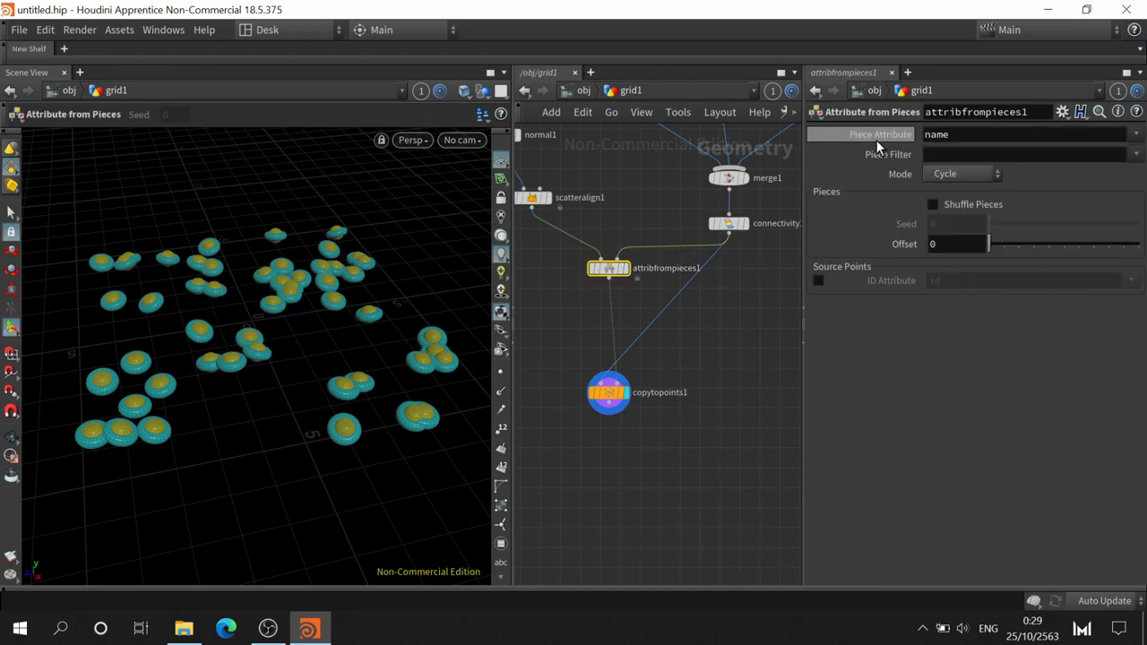
- Set attribfrompieces1's Piece Attribute and copytopoints1's piece matching to 'class', then inspect the separate shapes
left_click(1135, 134)
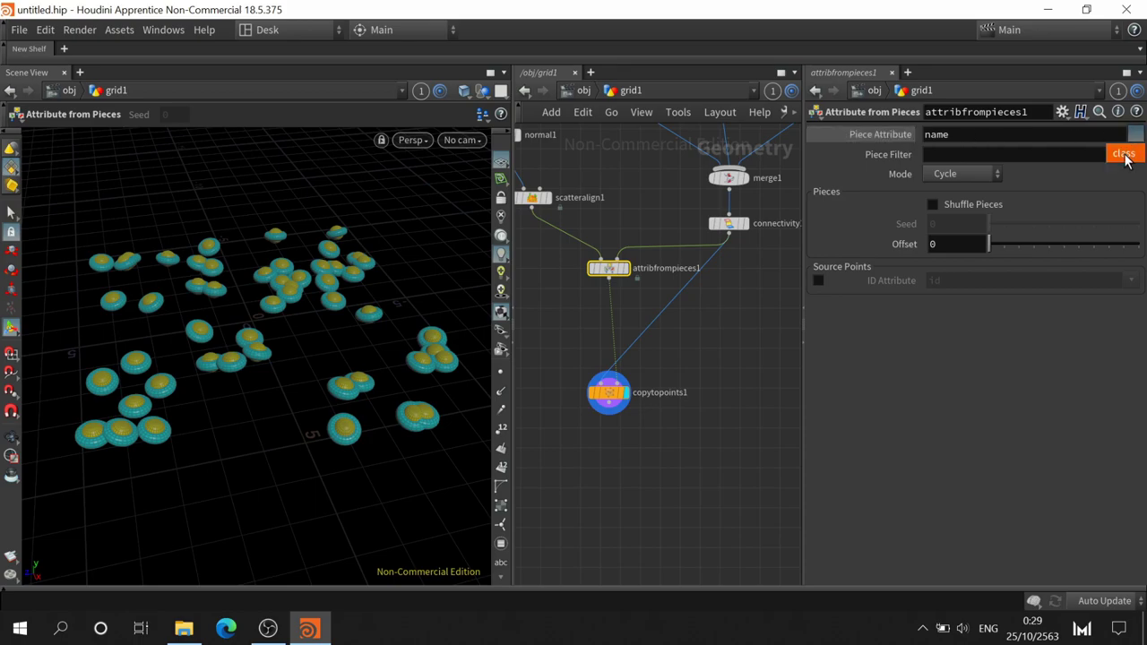
left_click(1124, 154)
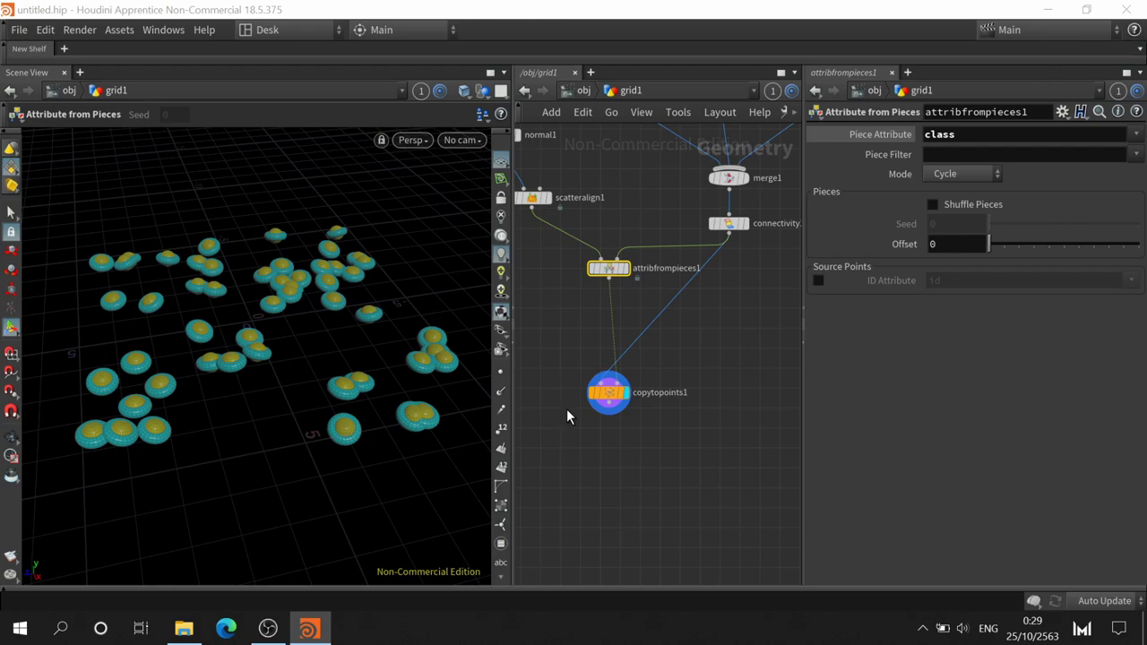
left_click(606, 395)
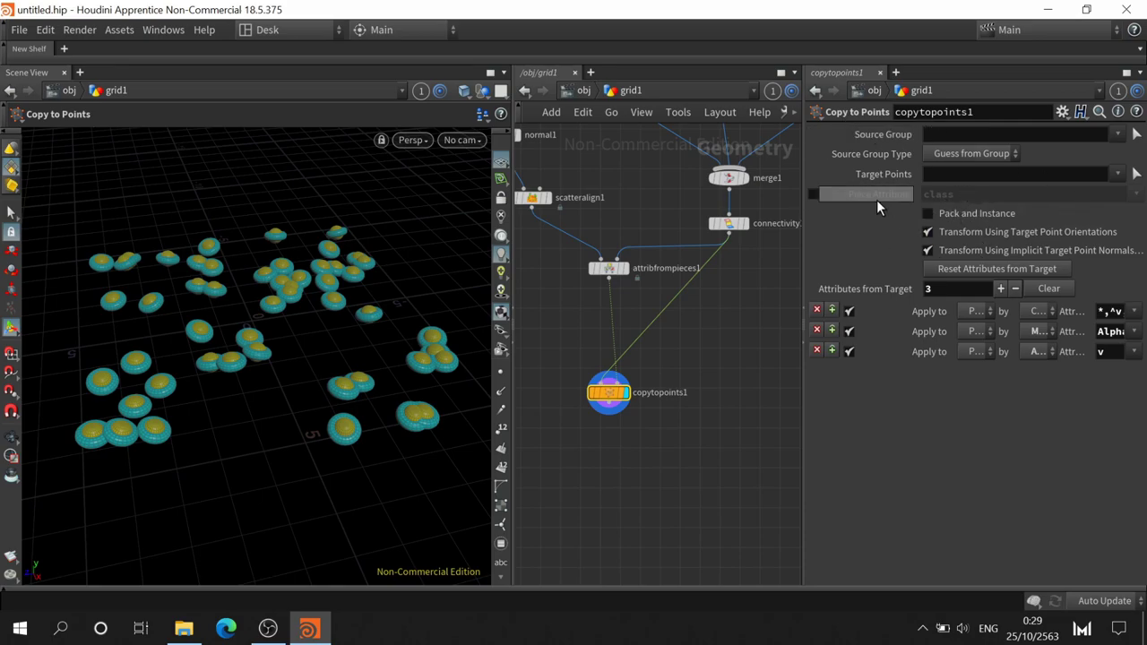
left_click(813, 192)
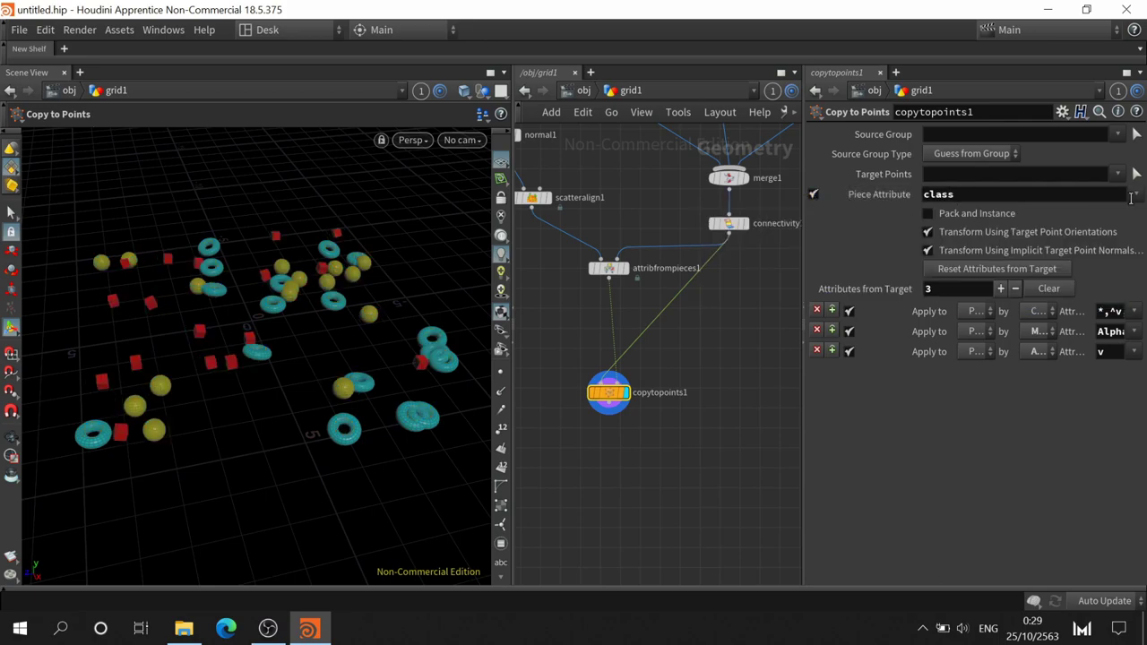
left_click(1135, 193)
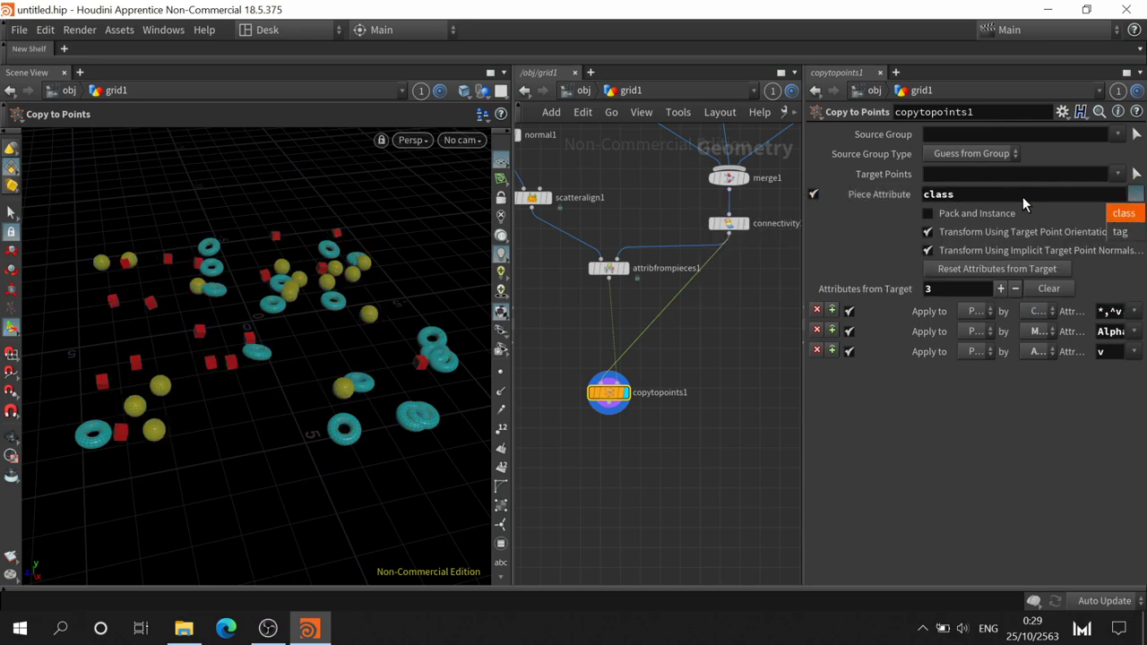
key("Escape")
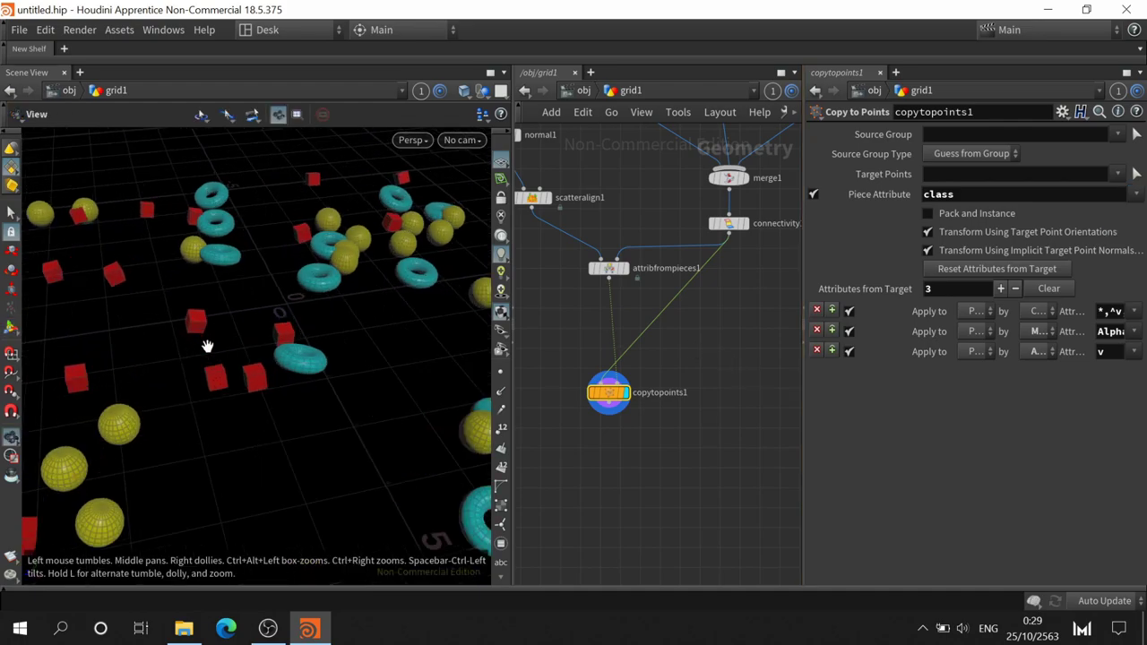
left_click_drag(210, 350, 323, 356)
middle_click_drag(322, 356, 248, 311)
mouse_move(248, 311)
left_mouse_down()
mouse_move(221, 282)
mouse_move(236, 322)
mouse_move(310, 160)
left_mouse_up()
key("Return")
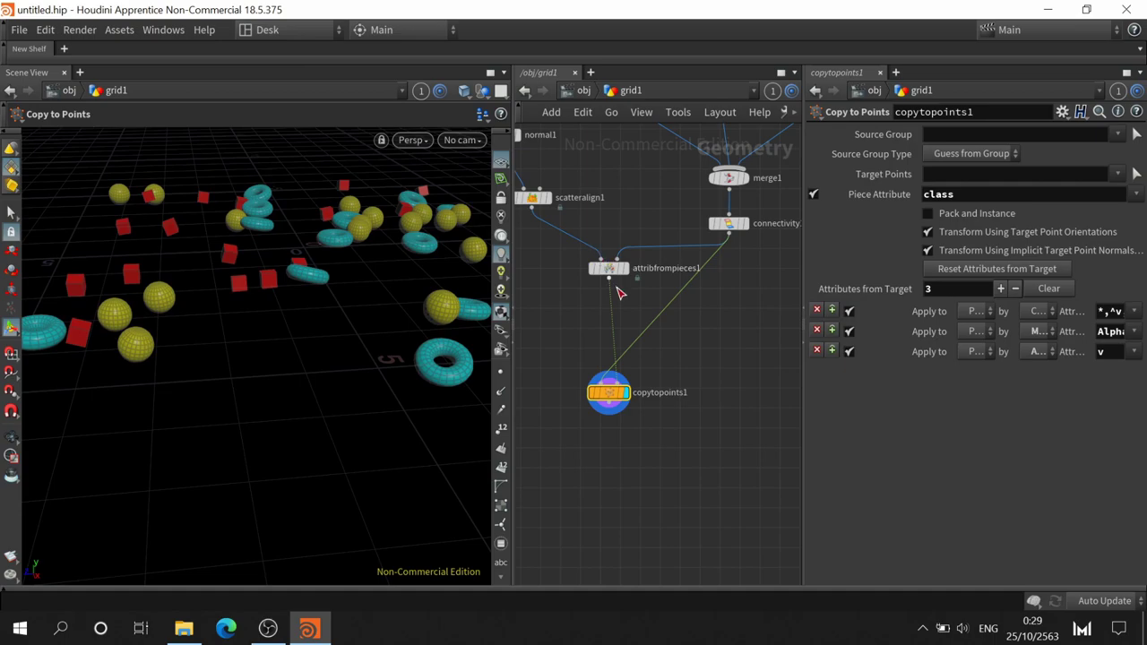
- Try Noise, then settle attribfrompieces1's piece assignment on Random mode with seed 1 and offset 0
left_click(609, 269)
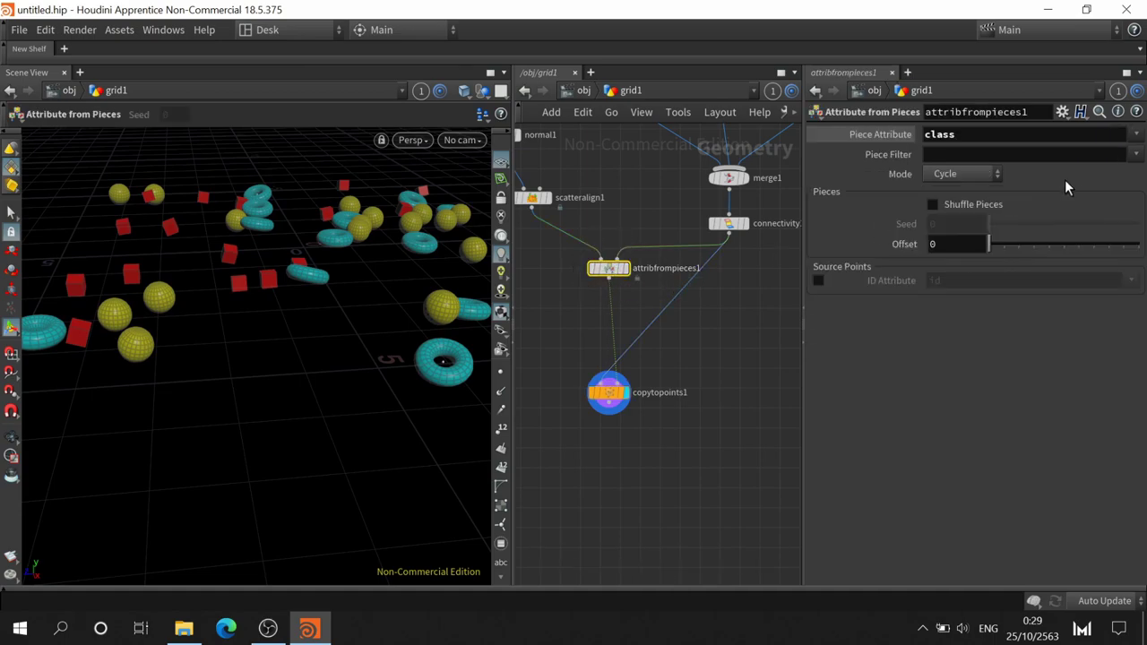
left_click(966, 173)
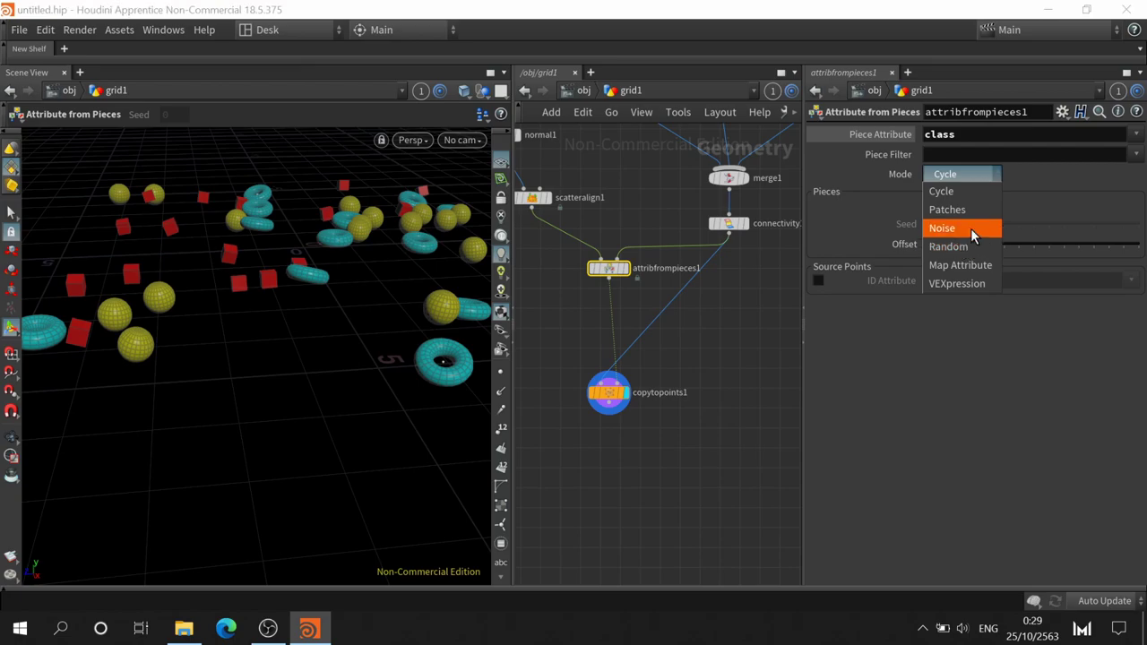
left_click(971, 229)
left_click(966, 176)
left_click(963, 247)
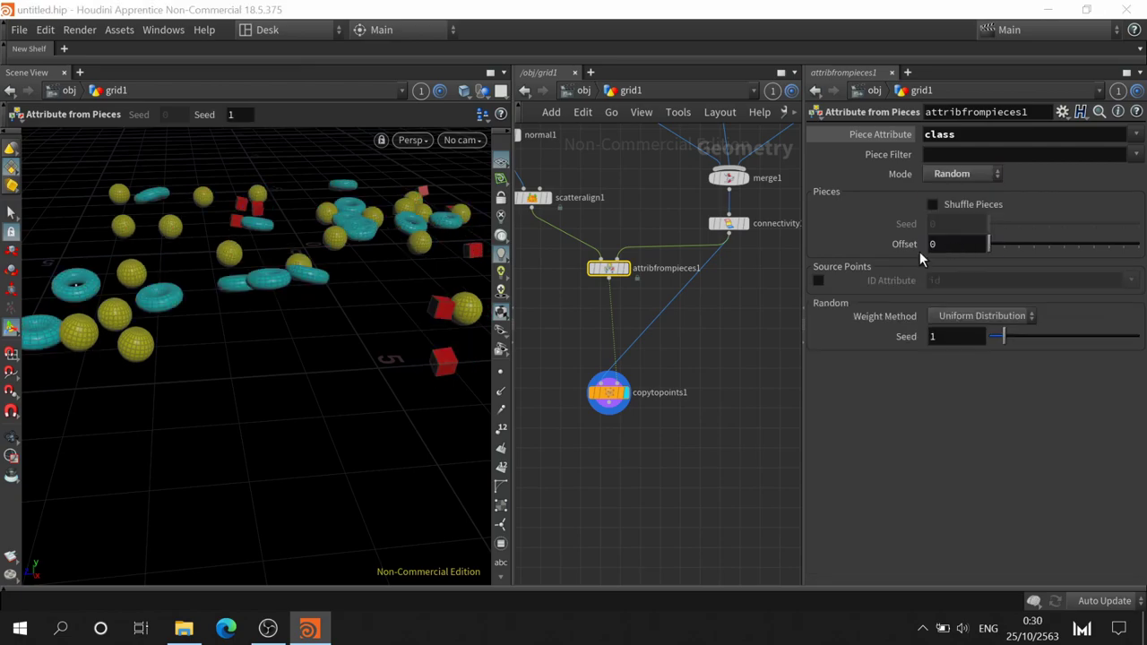
mouse_move(276, 310)
left_mouse_down()
mouse_move(197, 331)
mouse_move(274, 384)
left_mouse_up()
left_click(963, 175)
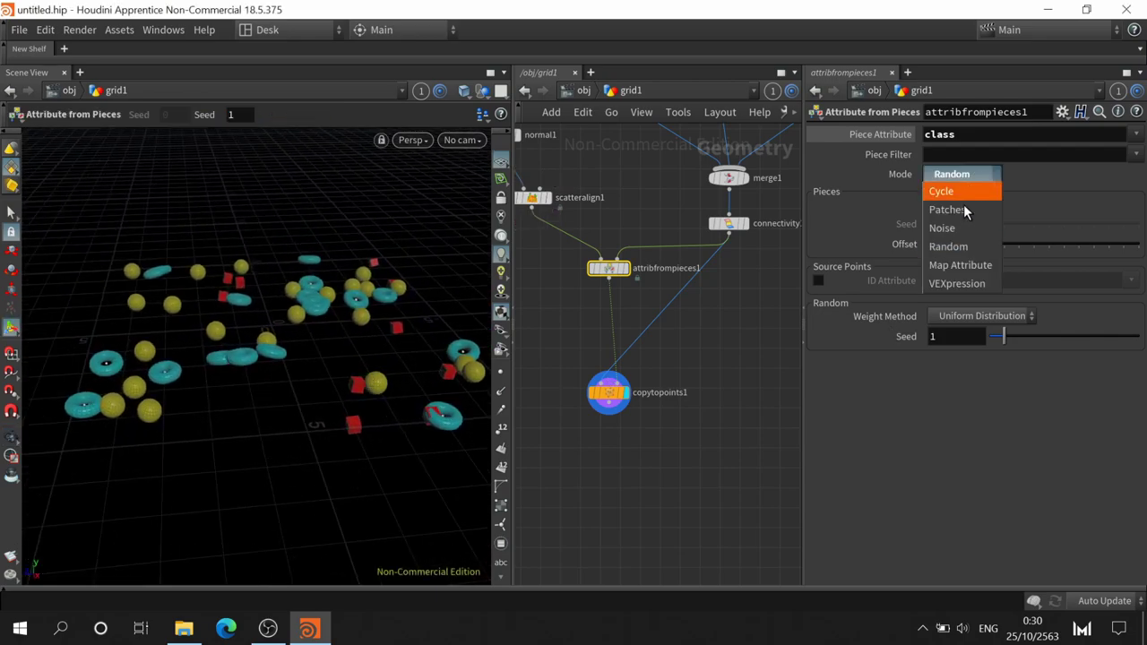
left_click(961, 224)
mouse_move(335, 304)
left_mouse_down()
mouse_move(346, 320)
mouse_move(332, 294)
left_mouse_up()
key("Return")
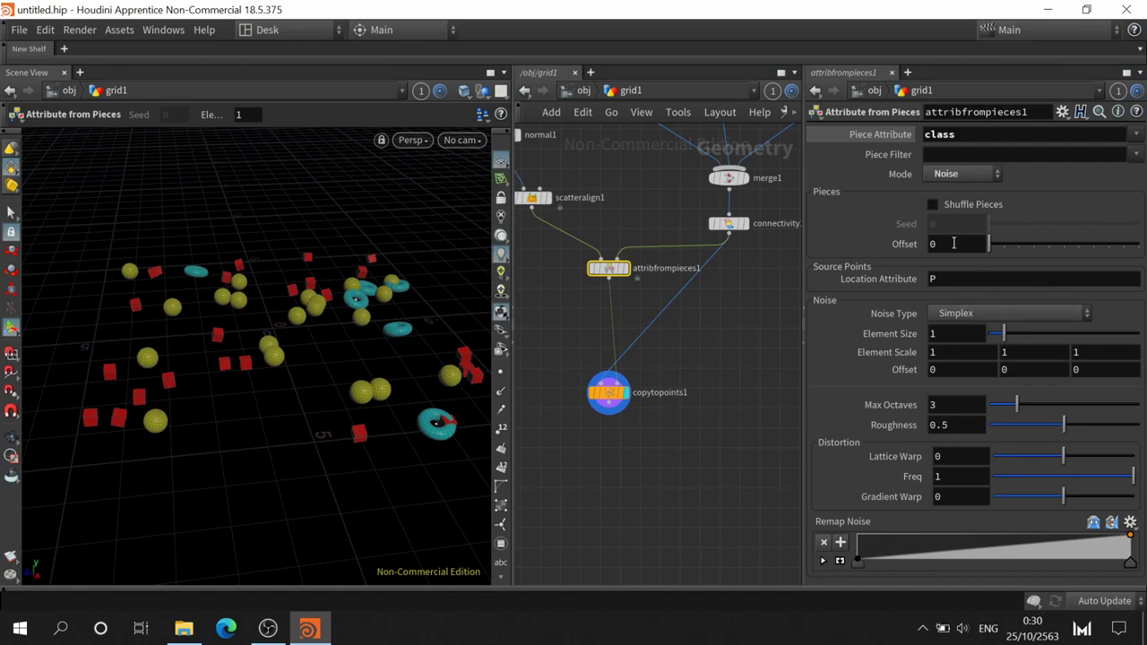
left_click(968, 173)
left_click(980, 250)
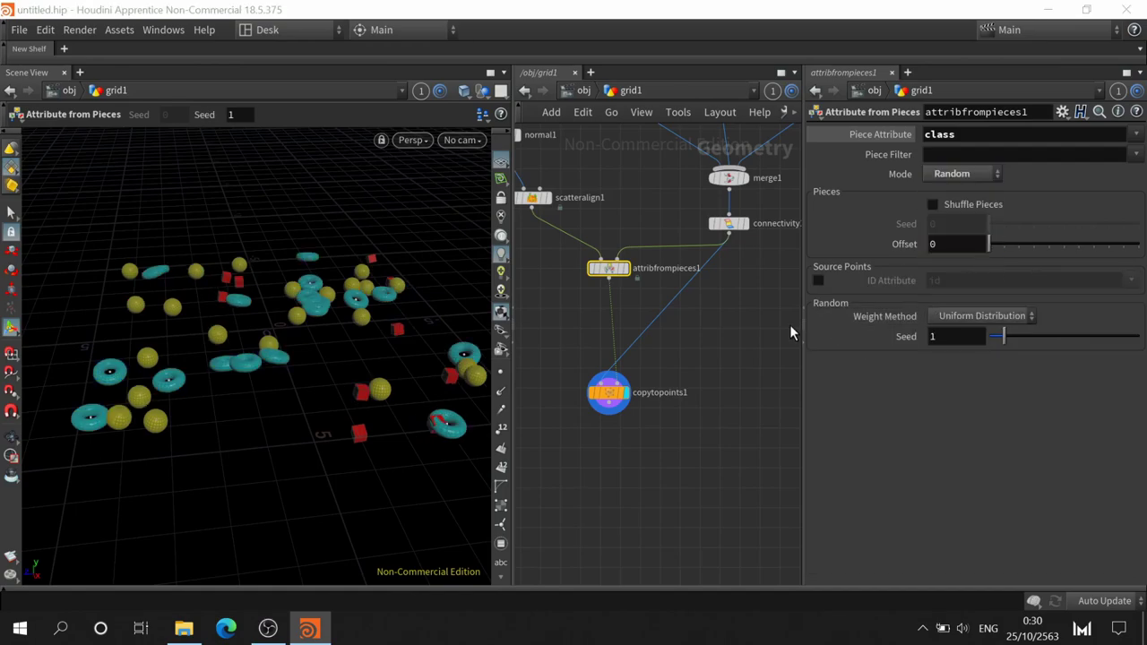
mouse_move(994, 248)
left_mouse_down()
mouse_move(1109, 248)
mouse_move(989, 247)
left_mouse_up()
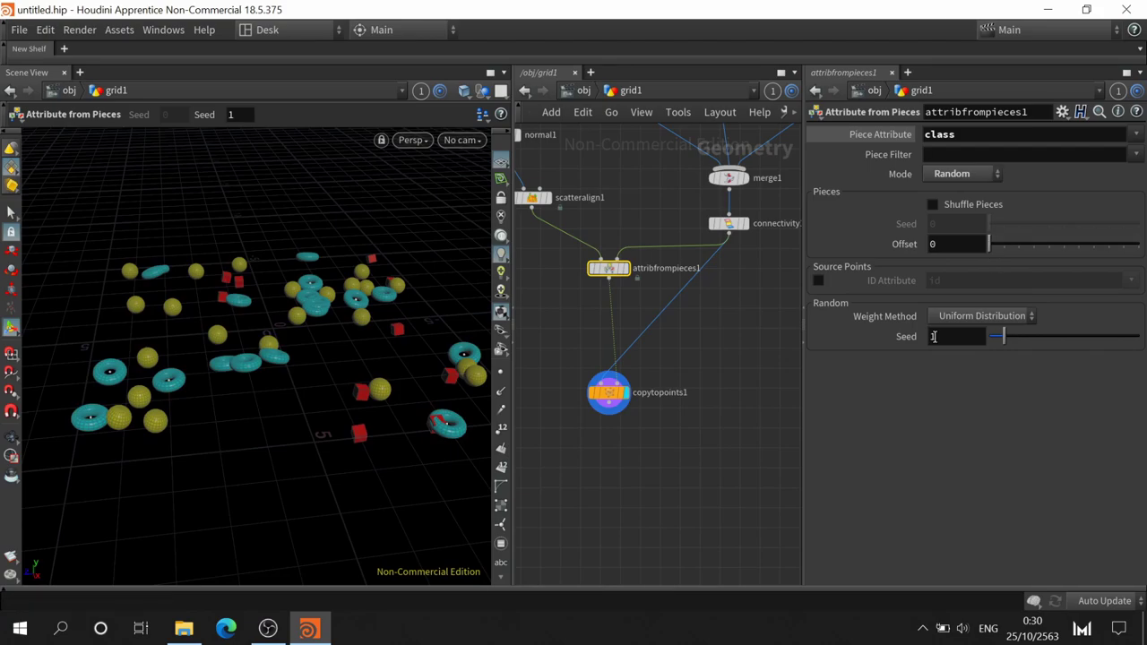
- Turn on Pack and Instance on copytopoints1 and confirm 50 packed copies in its node info
left_click(619, 395)
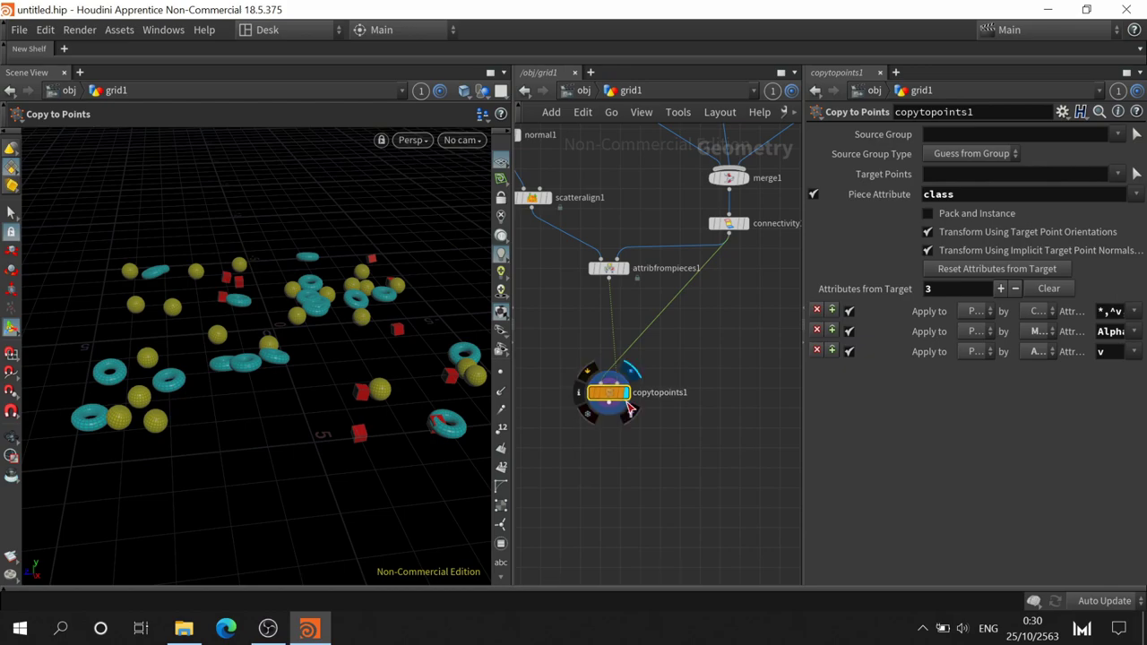
scroll(581, 391, "up", 5)
scroll(591, 391, "down", 4)
mouse_move(609, 484)
middle_mouse_down()
mouse_move(720, 421)
mouse_move(691, 378)
middle_mouse_up()
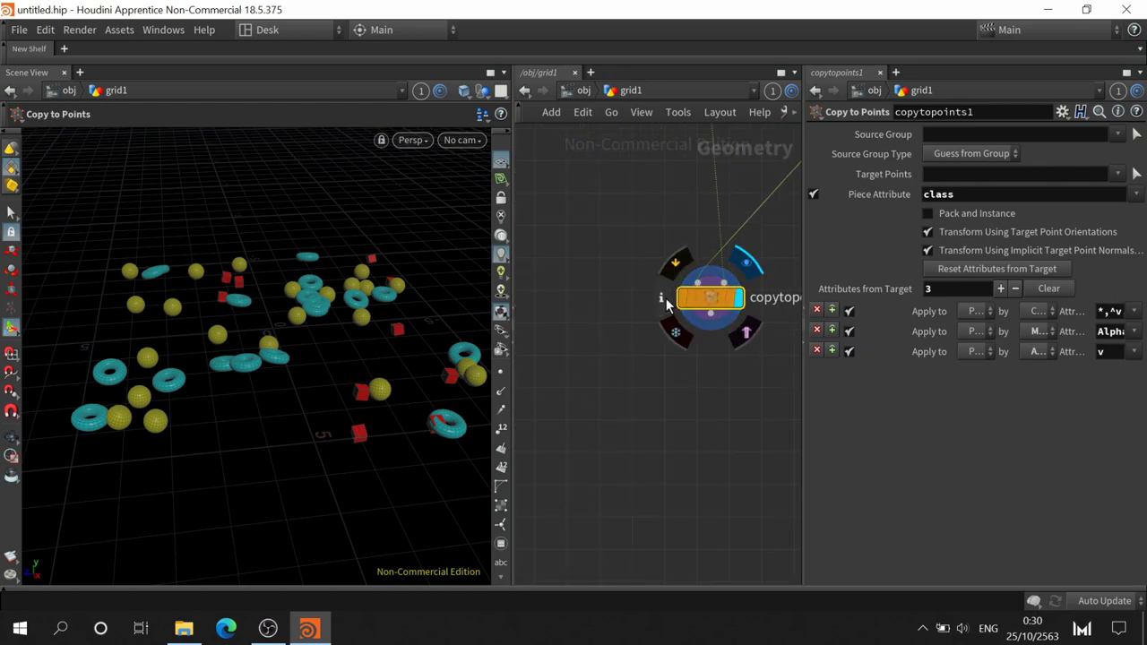
left_click(665, 298)
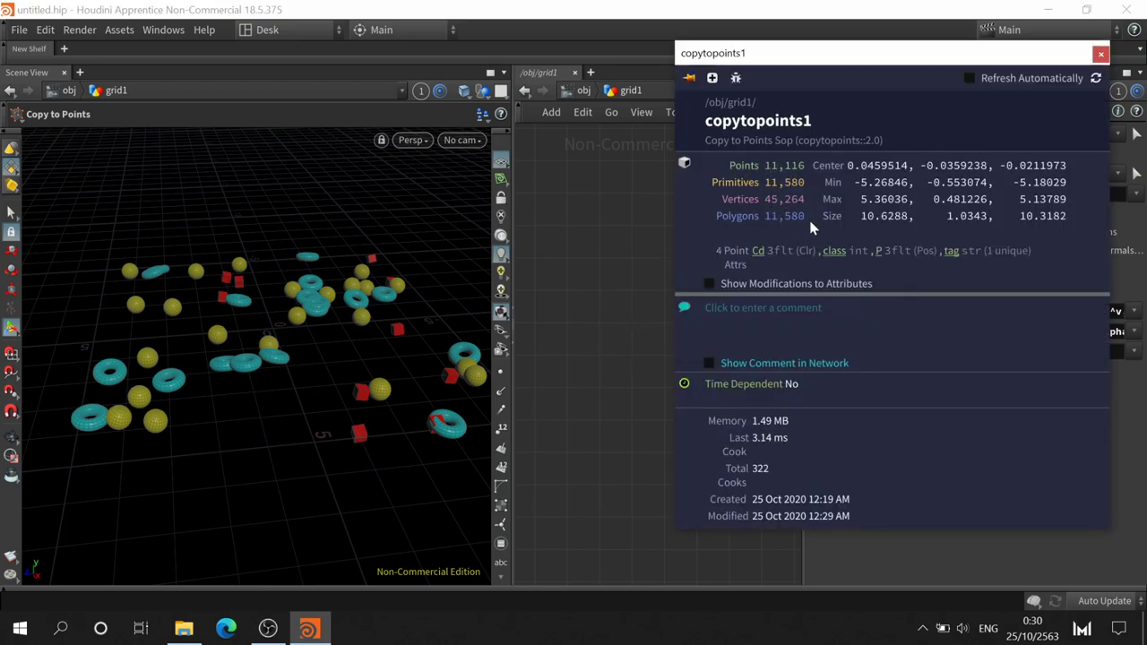
left_click(1101, 55)
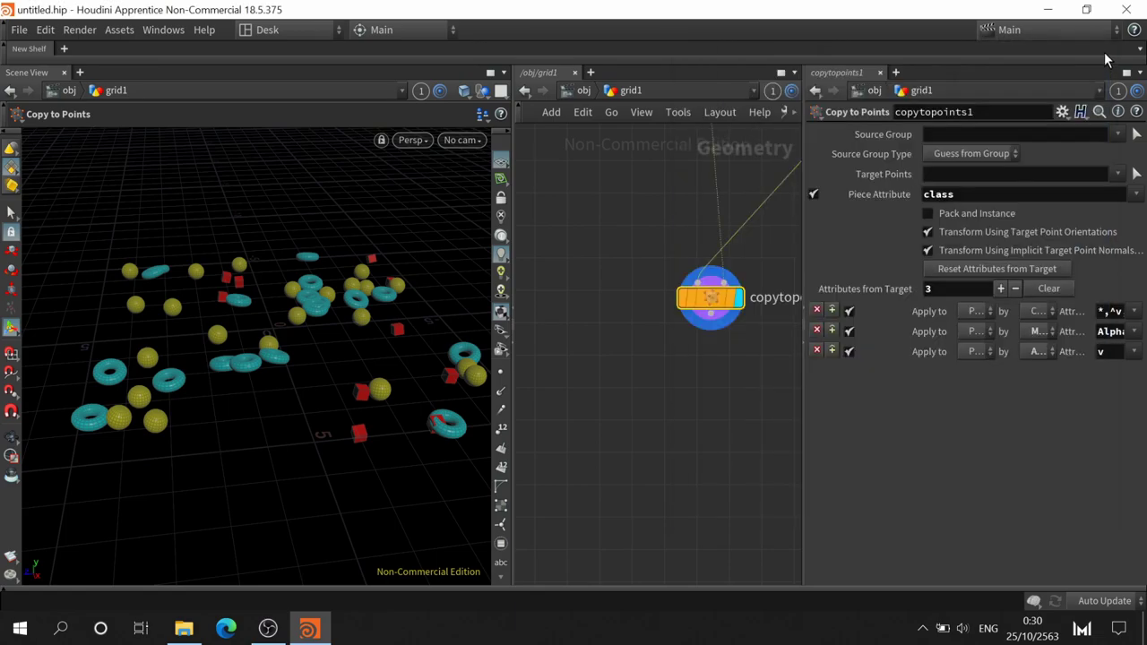
left_click(928, 213)
mouse_move(710, 298)
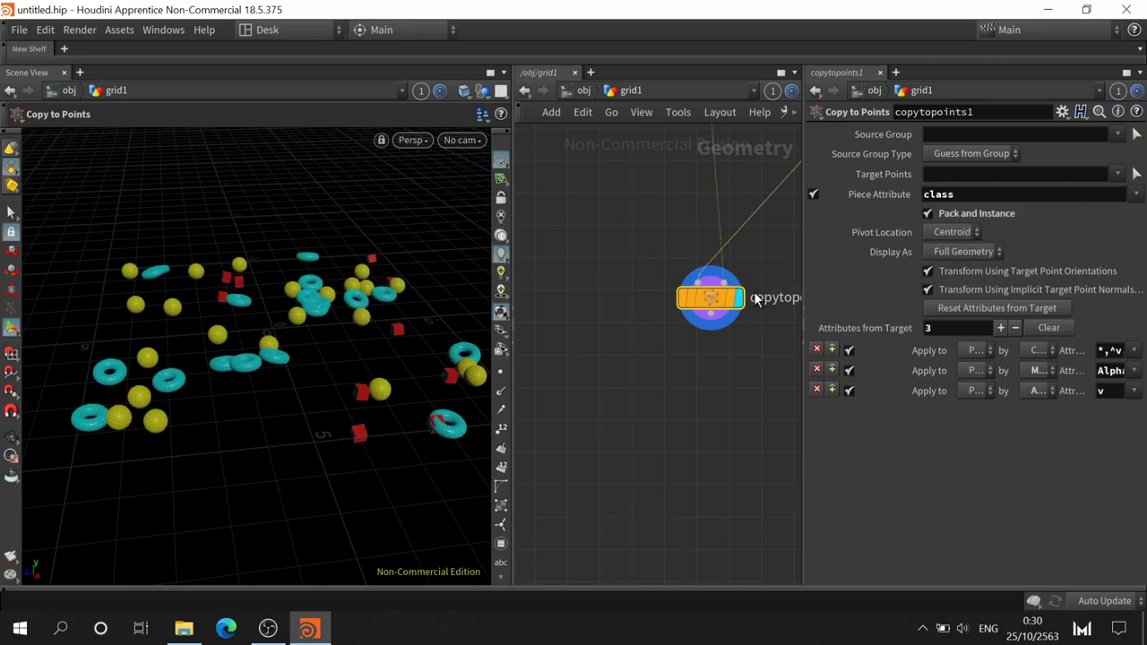
left_click(663, 300)
key("h")
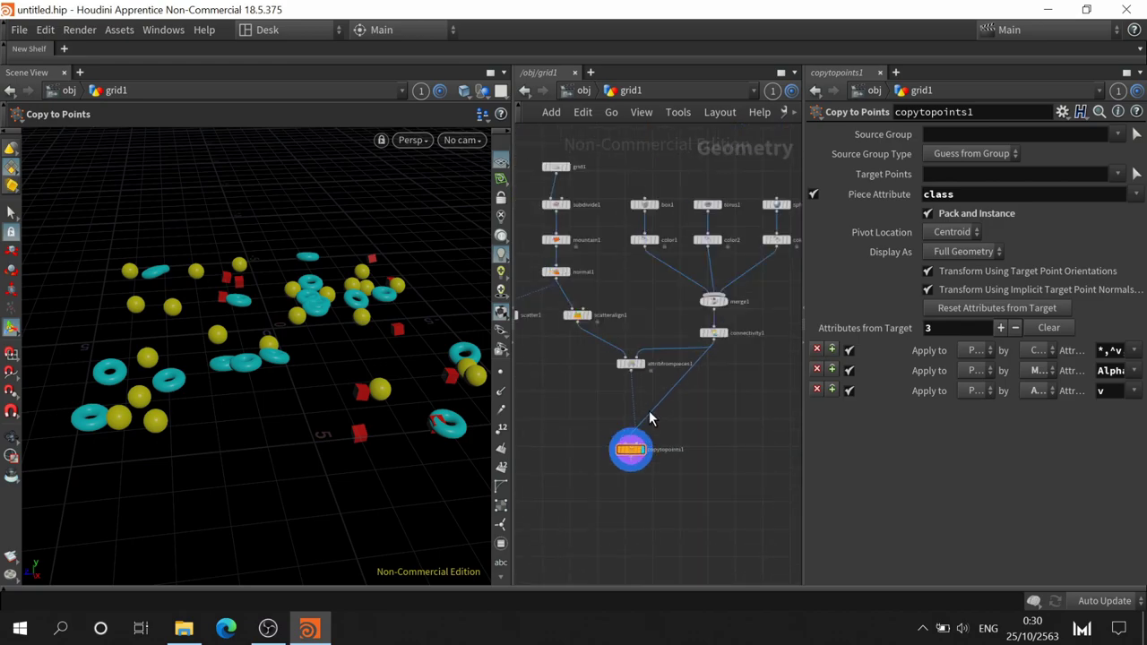
scroll(576, 314, "up", 5)
left_click(556, 311)
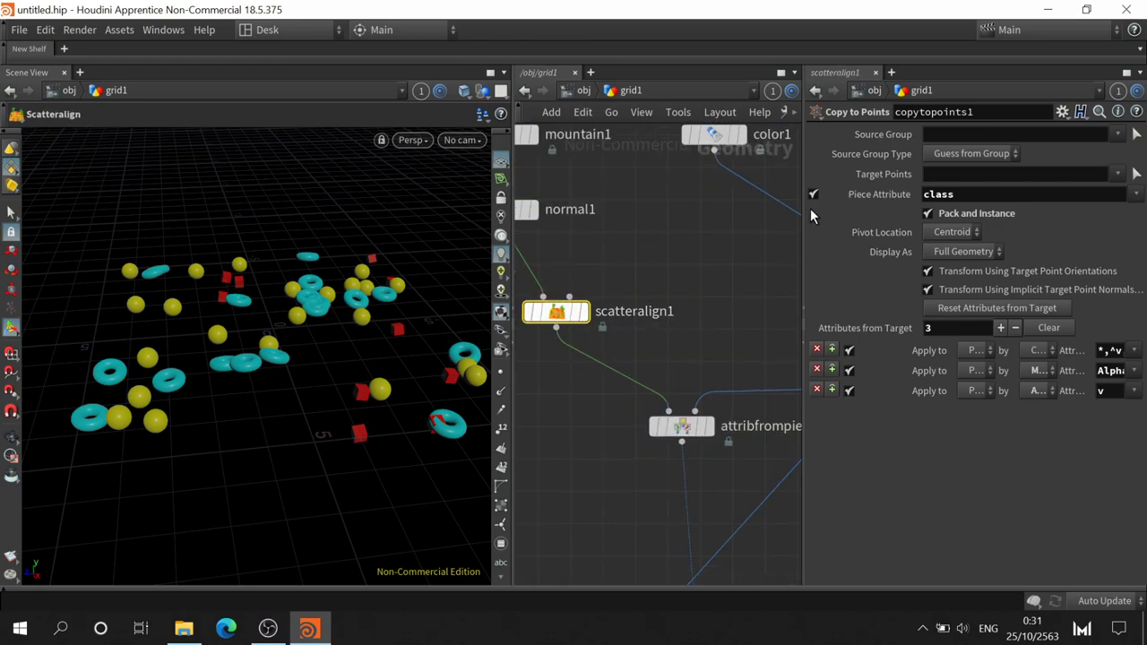
left_click(743, 253)
left_click(957, 267)
type("0")
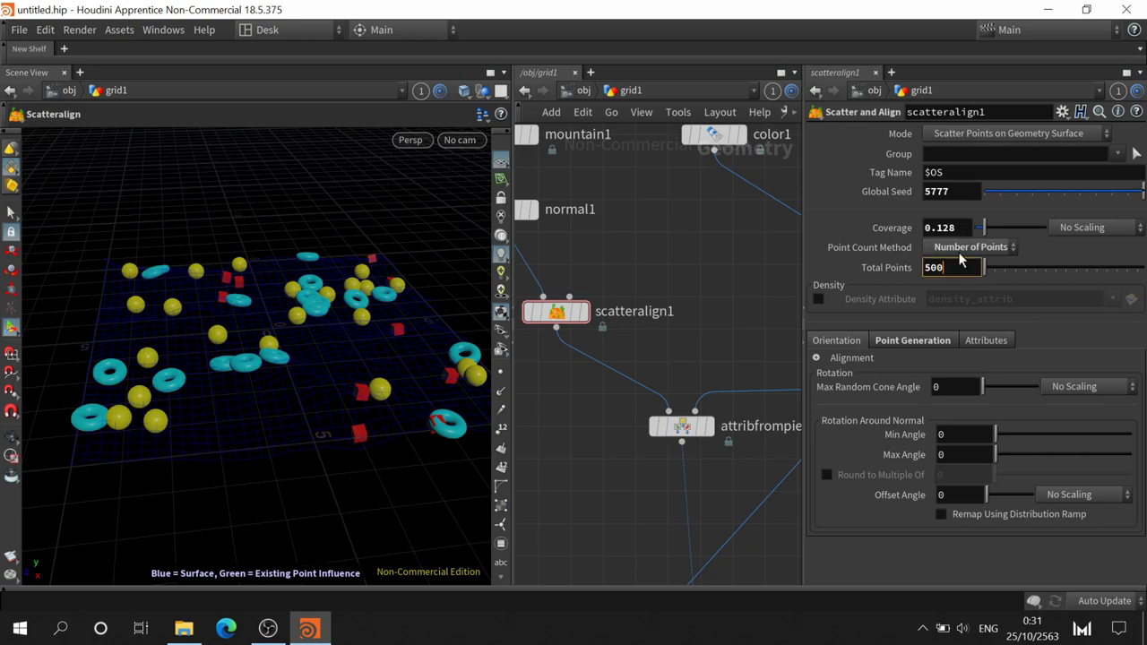
key("Return")
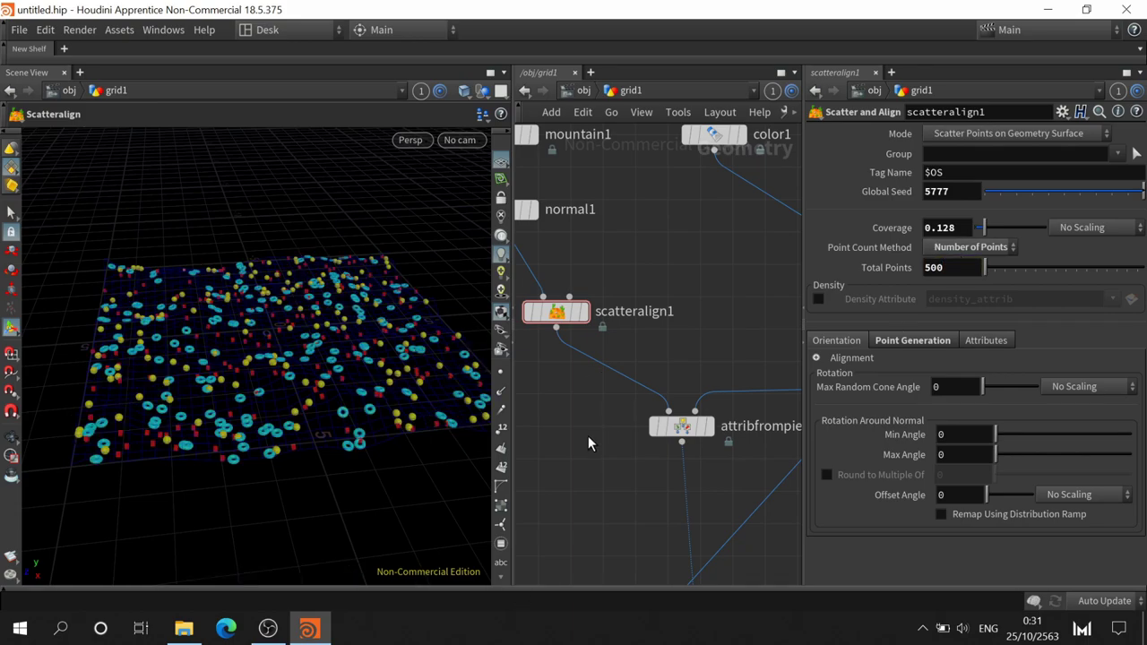
scroll(726, 506, "down", 3)
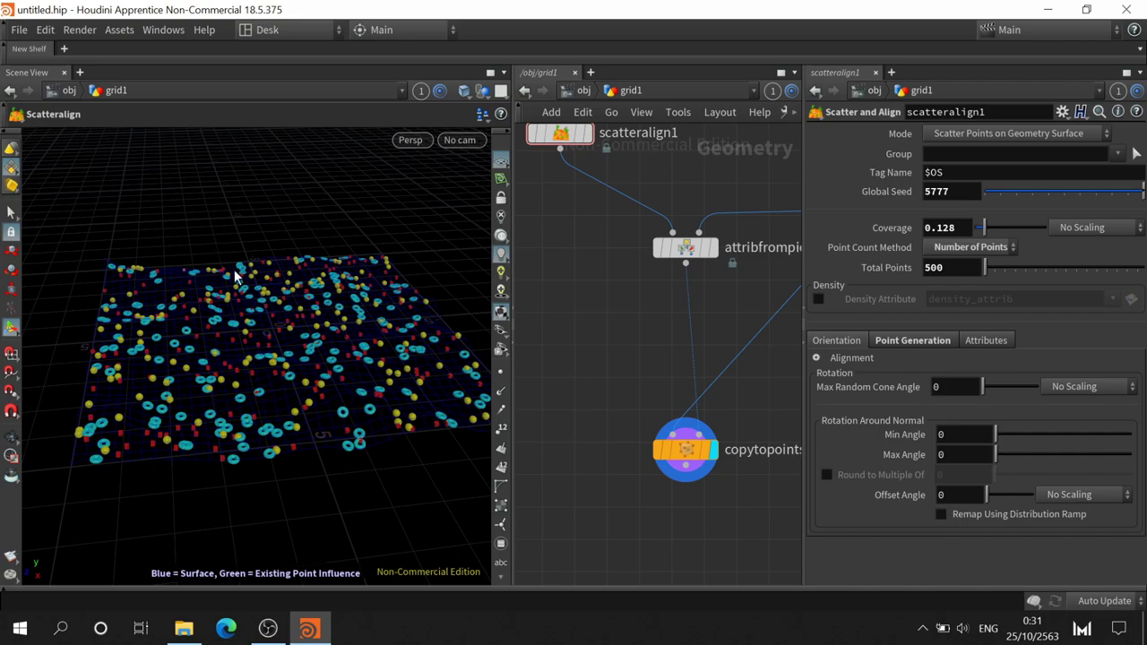
scroll(718, 153, "up", 5)
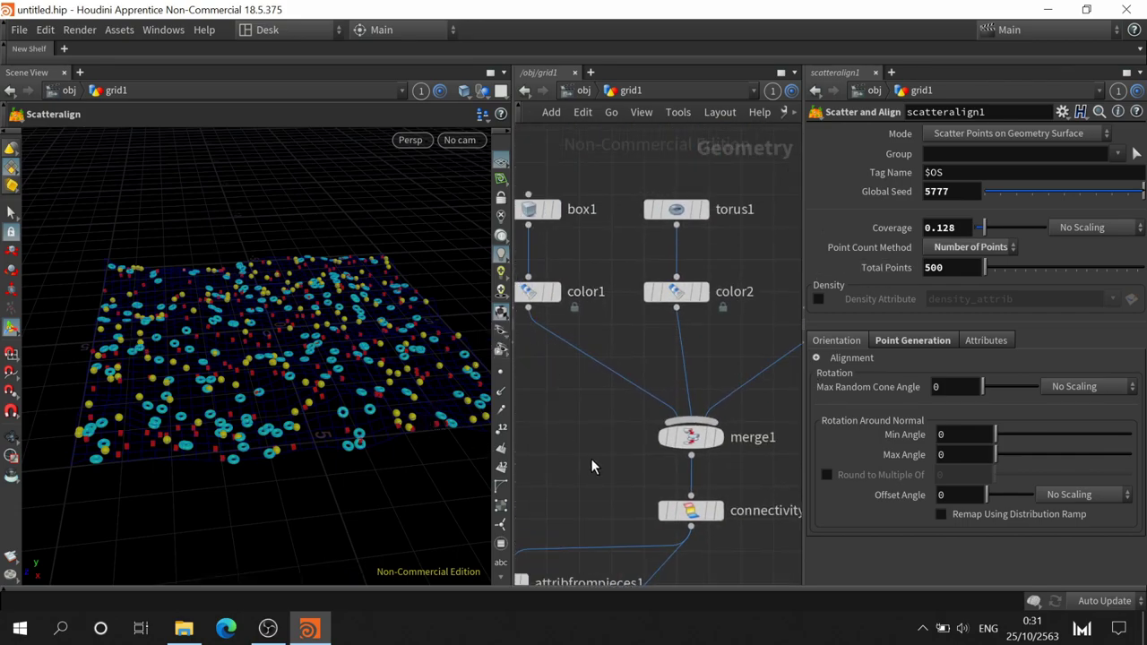
scroll(586, 464, "down", 5)
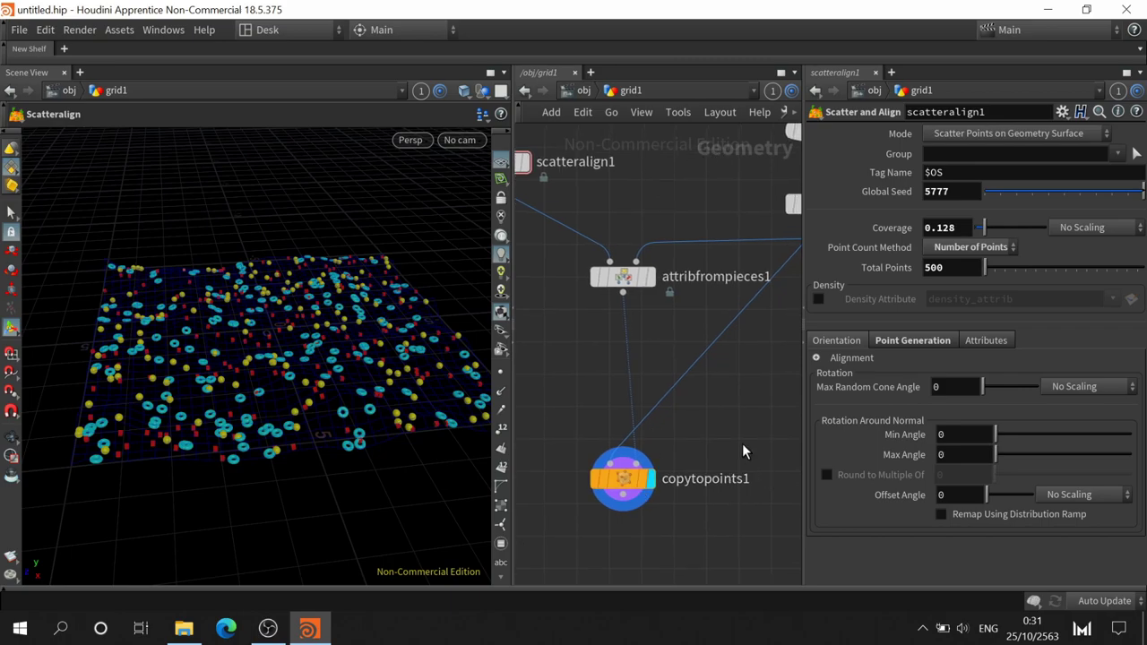
middle_click_drag(742, 443, 807, 236)
scroll(627, 466, "down", 2)
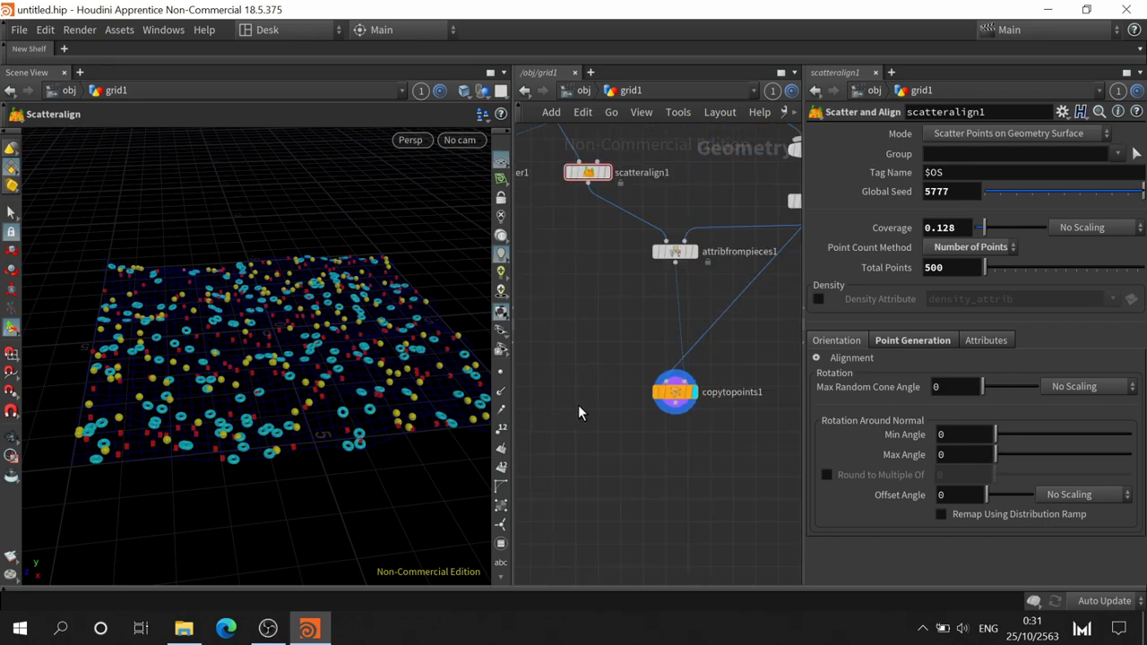
middle_click_drag(609, 466, 699, 508)
scroll(626, 331, "down", 2)
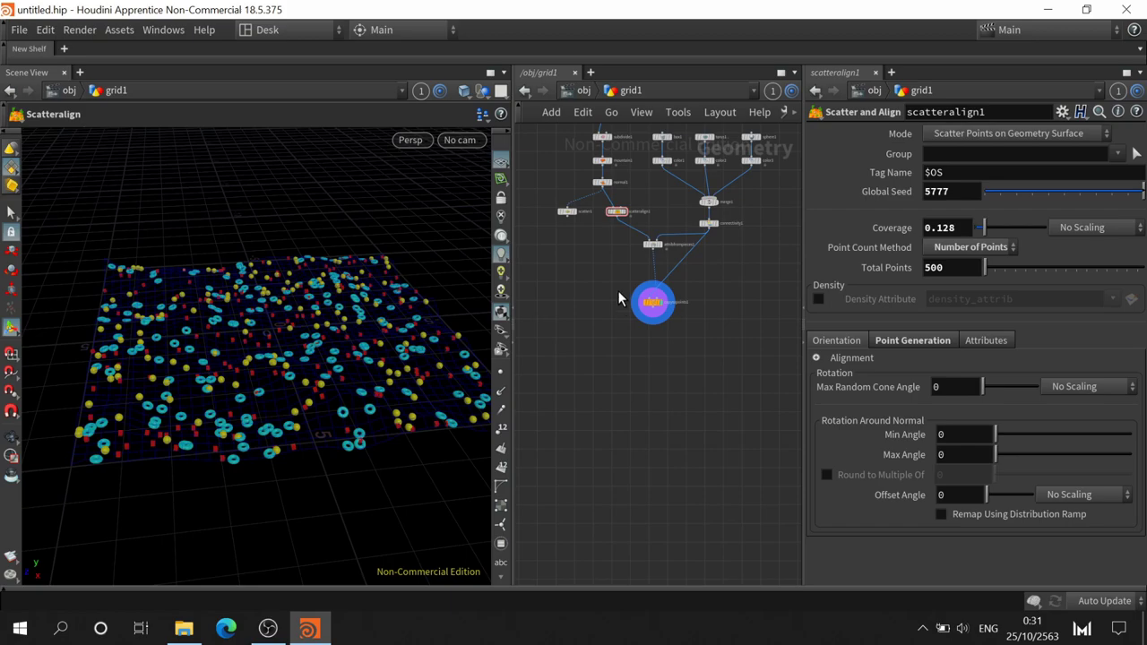
scroll(613, 290, "up", 2)
middle_click_drag(591, 236, 614, 341)
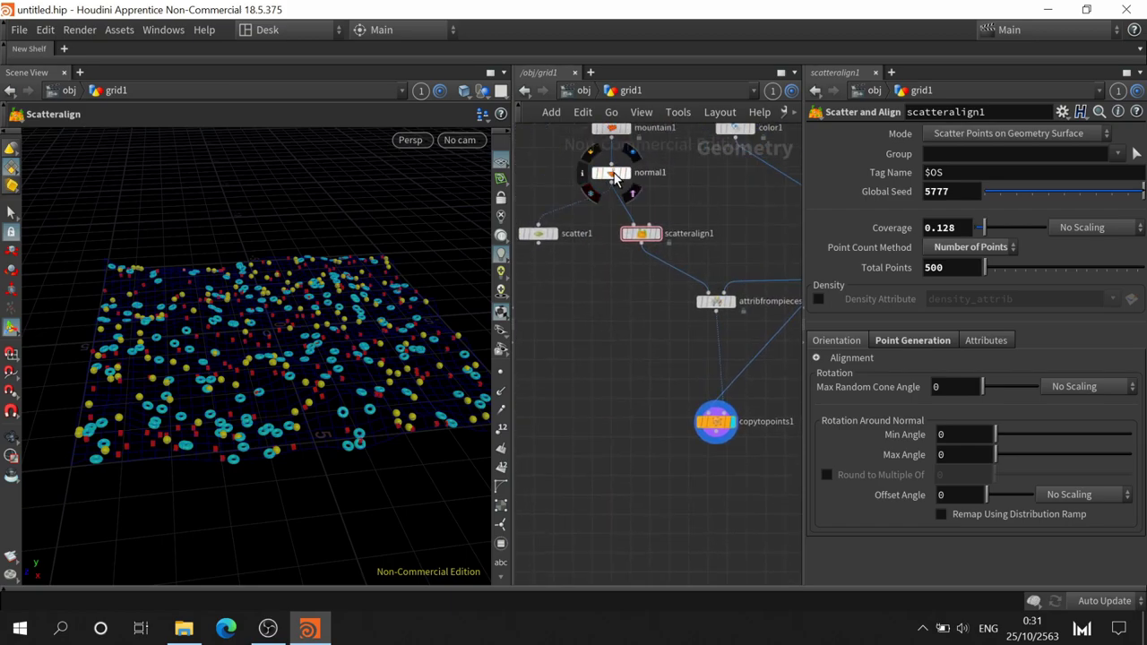
- Add a Merge node combining copytopoints1 and normal1, and display merge2
left_click(627, 173)
left_click(611, 173)
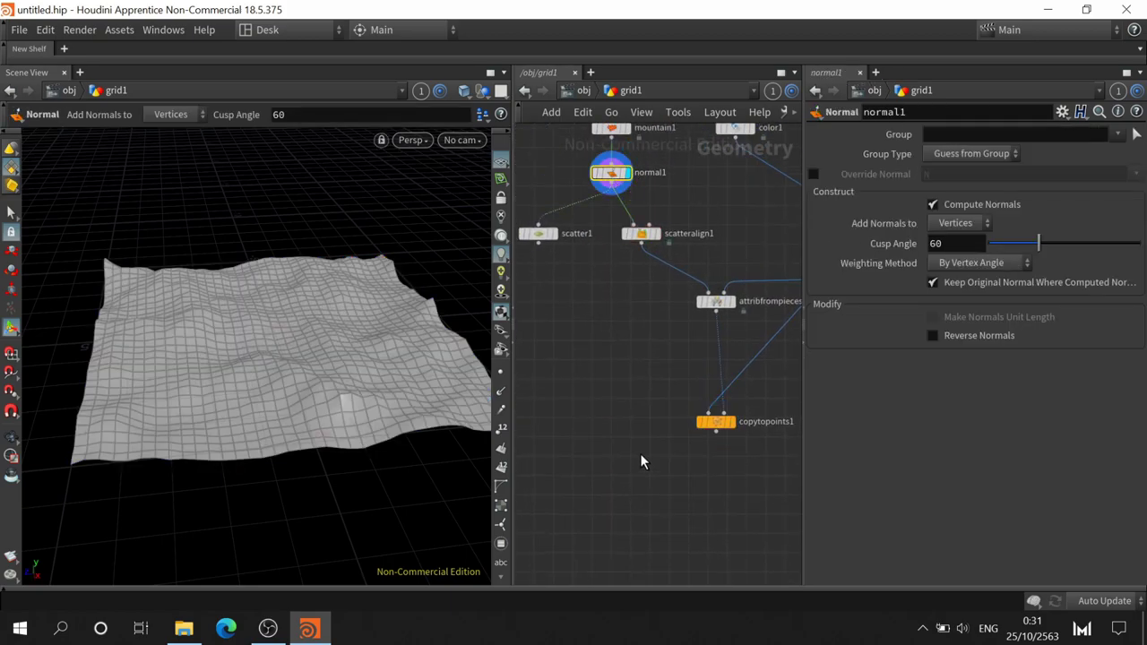
key("Tab")
type("m")
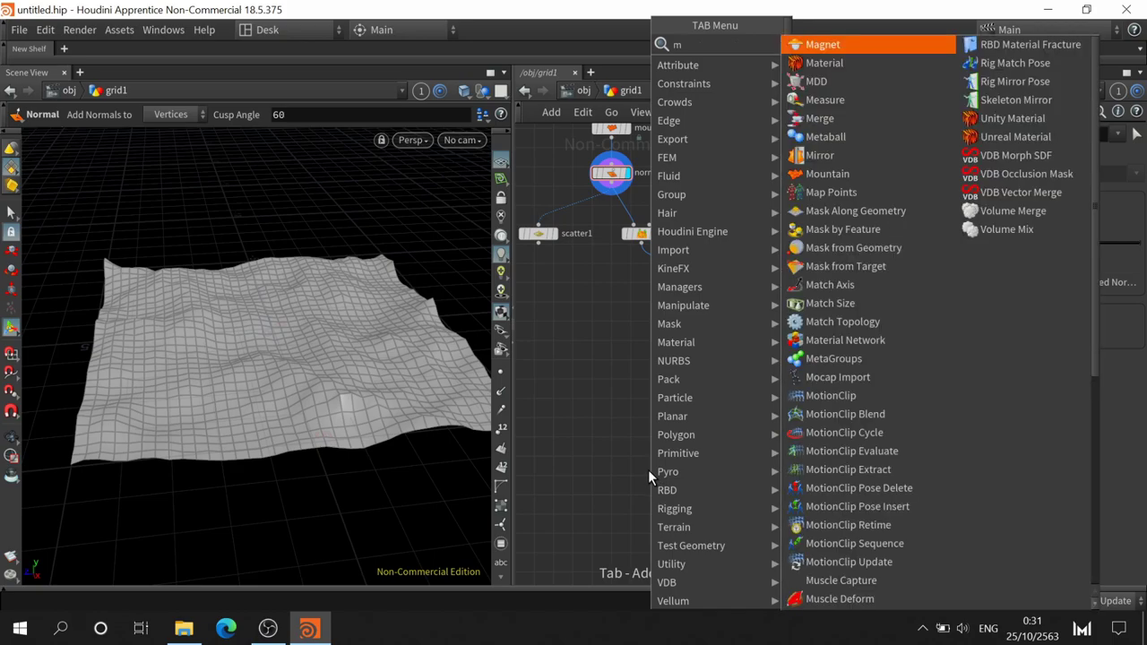
type("erge")
left_click(817, 51)
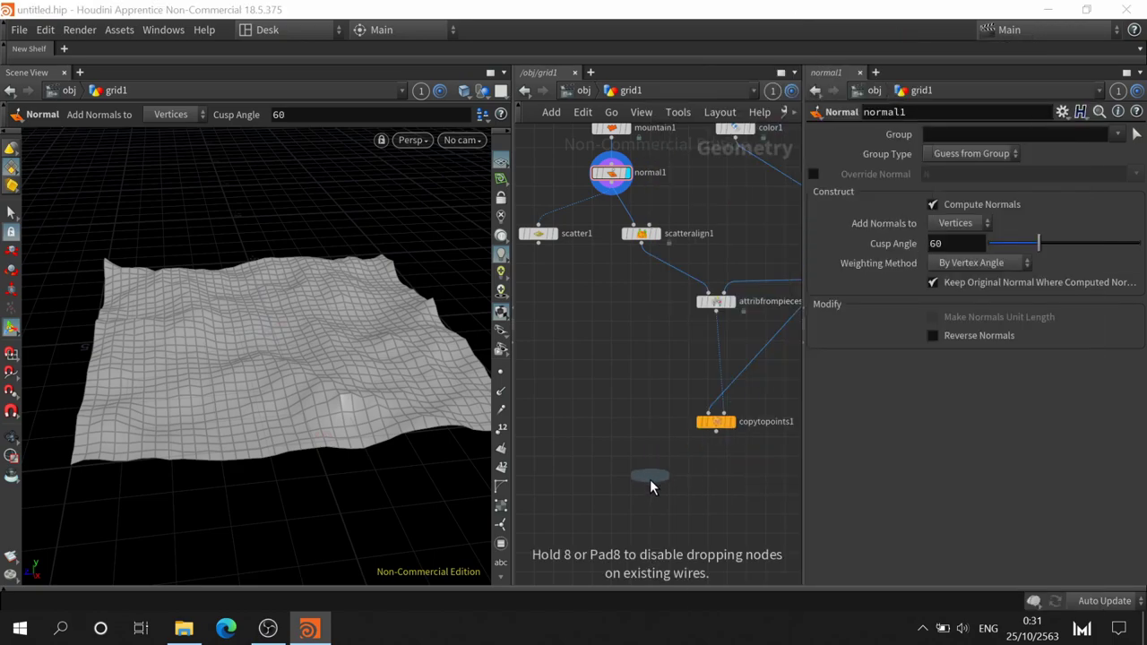
left_click(649, 479)
left_click(717, 433)
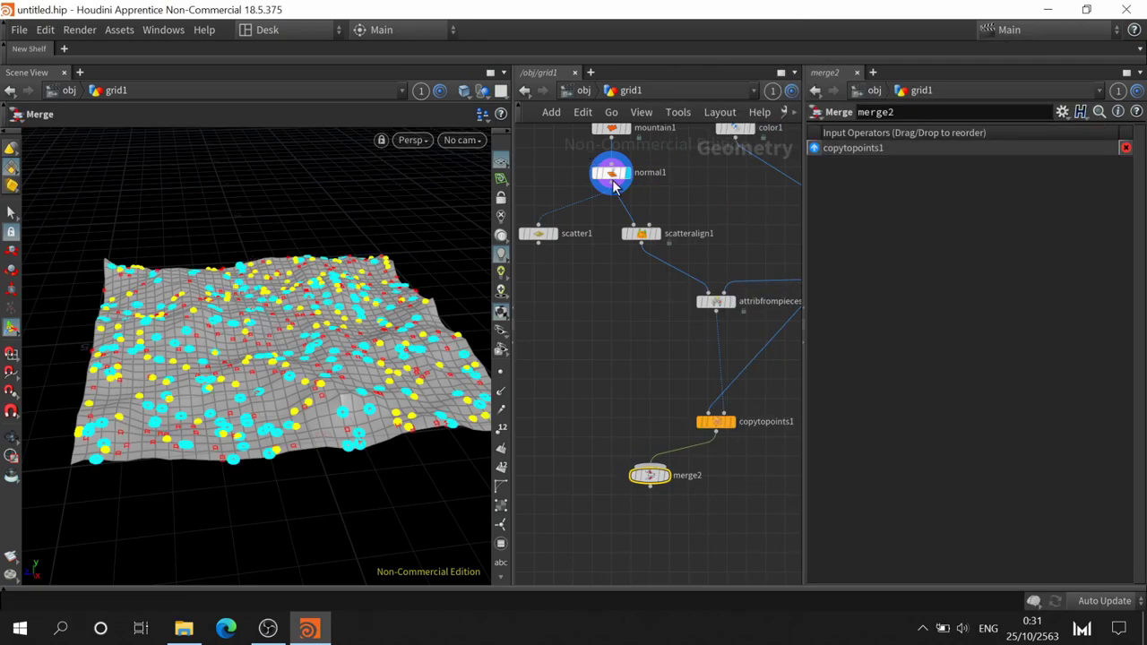
left_click(612, 192)
left_click(649, 466)
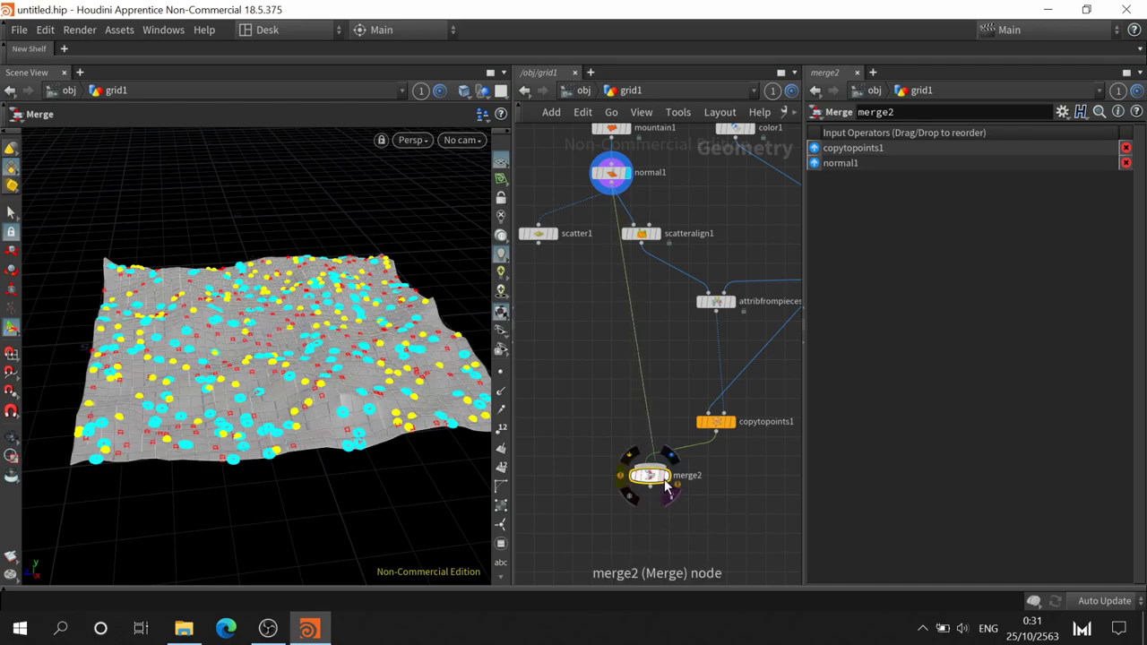
left_click(666, 477)
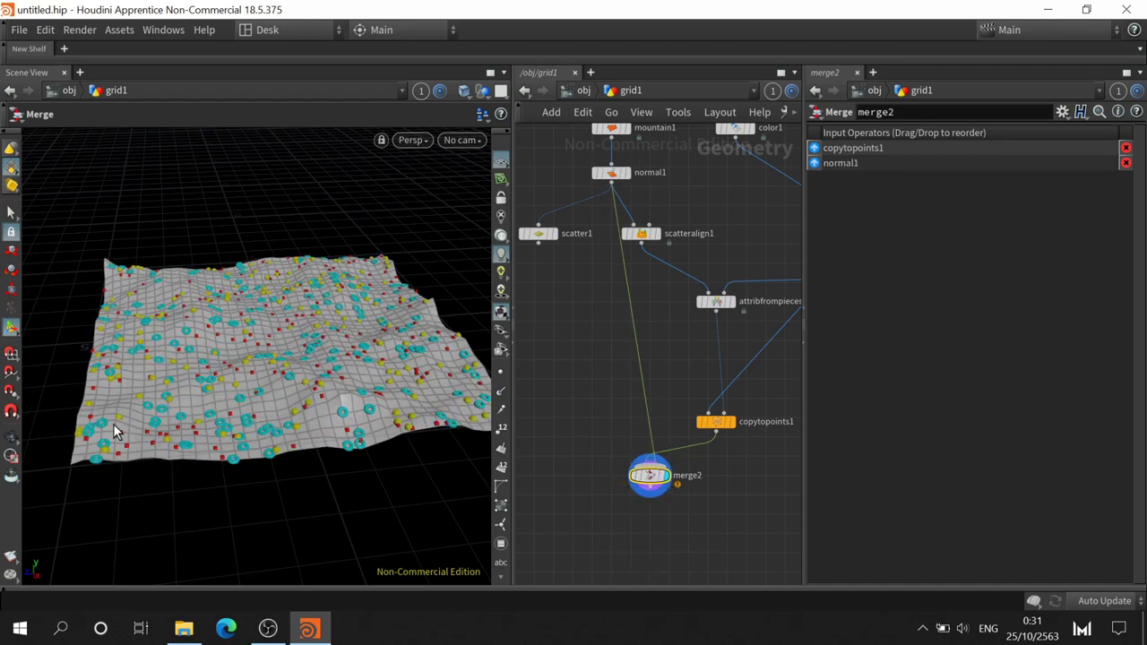
- Orbit and zoom the viewport to view the shapes sitting on the terrain
key("Escape")
scroll(269, 430, "down", 3)
scroll(357, 454, "down", 3)
mouse_move(357, 454)
left_mouse_down()
mouse_move(259, 499)
mouse_move(330, 430)
mouse_move(367, 493)
left_mouse_up()
scroll(363, 484, "up", 1)
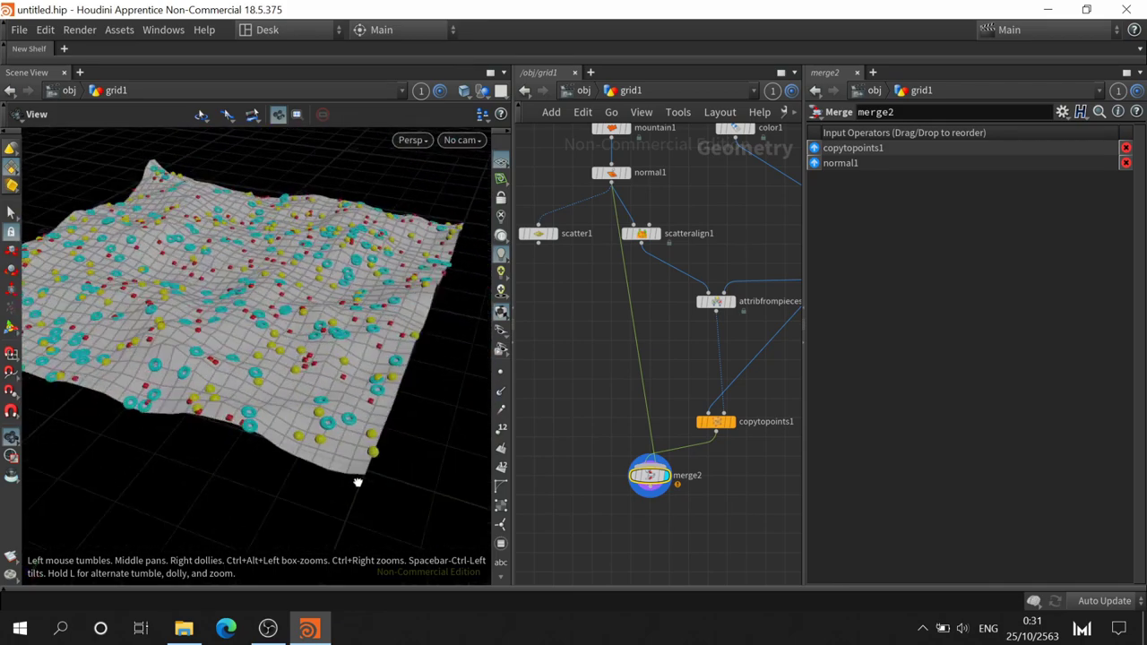
scroll(433, 382, "up", 2)
scroll(433, 382, "up", 2)
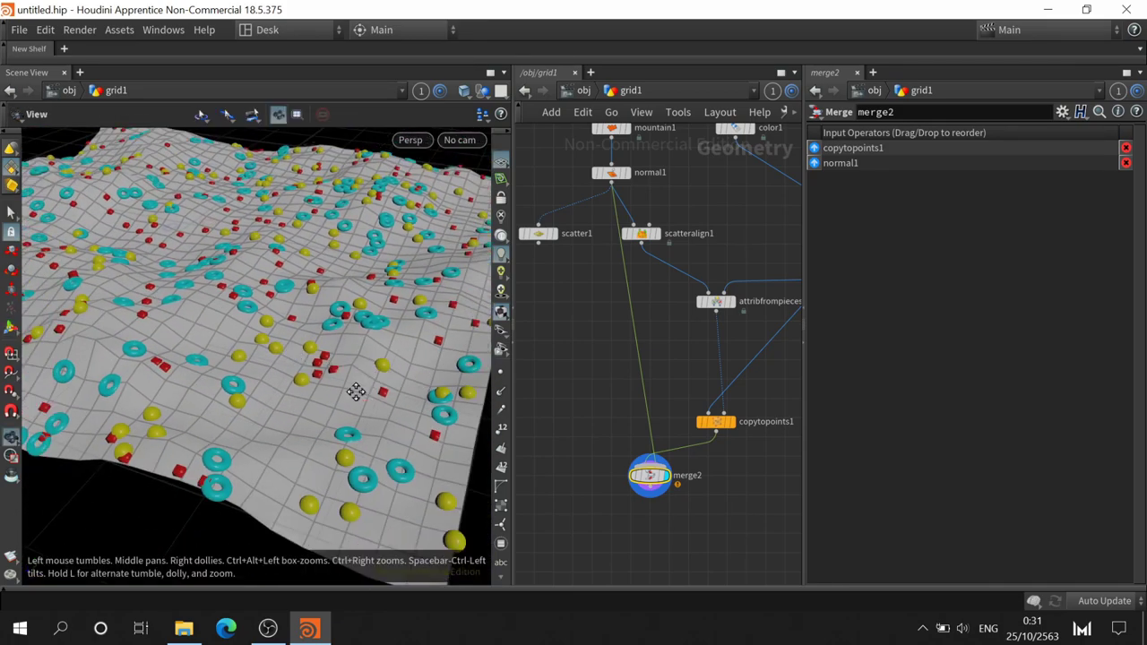
scroll(377, 412, "down", 3)
key("Return")
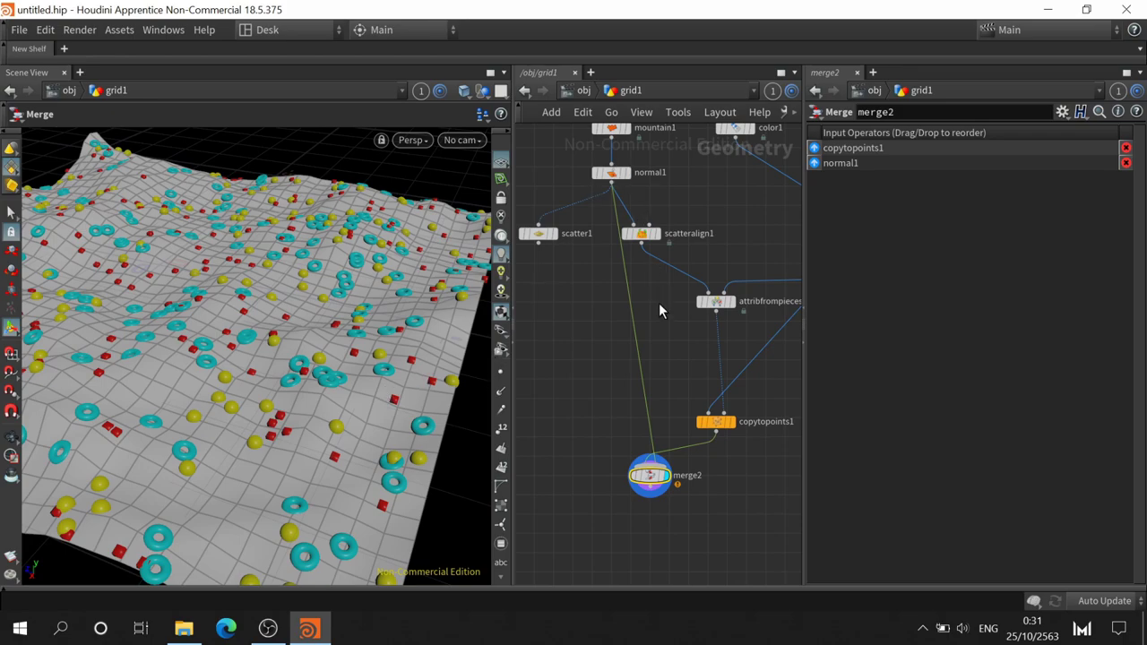
- Move scatteralign1 down away from normal1 to make room in the network
middle_click_drag(658, 303, 641, 463)
scroll(714, 361, "up", 5)
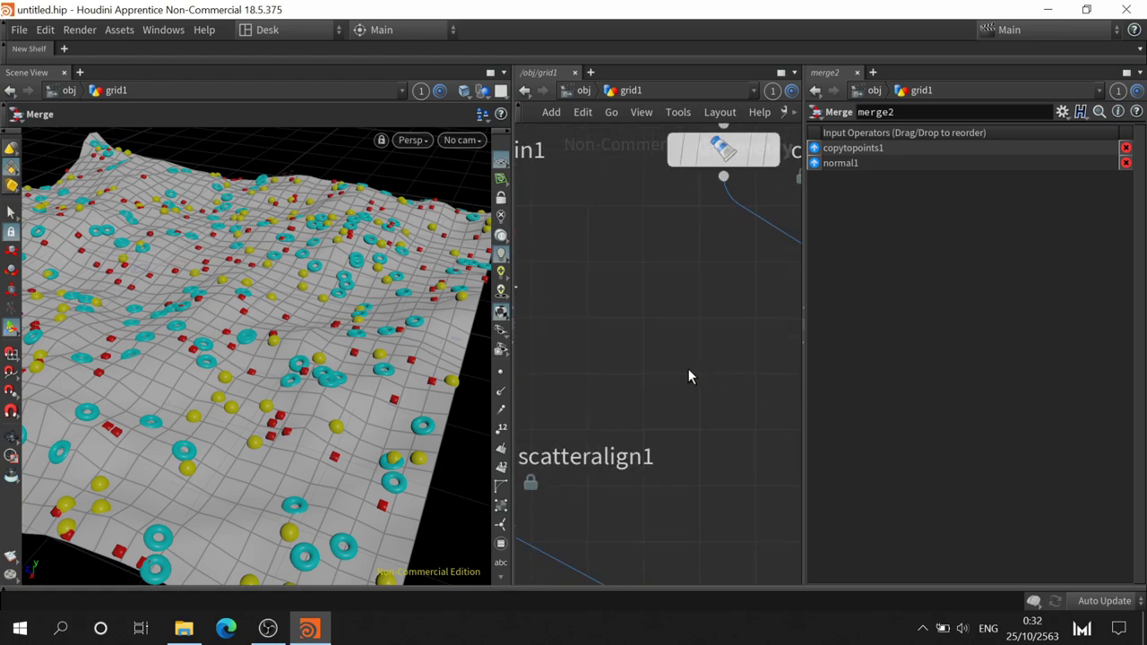
mouse_move(603, 205)
left_mouse_down()
mouse_move(638, 305)
mouse_move(638, 292)
left_mouse_up()
key("r")
left_click(657, 299)
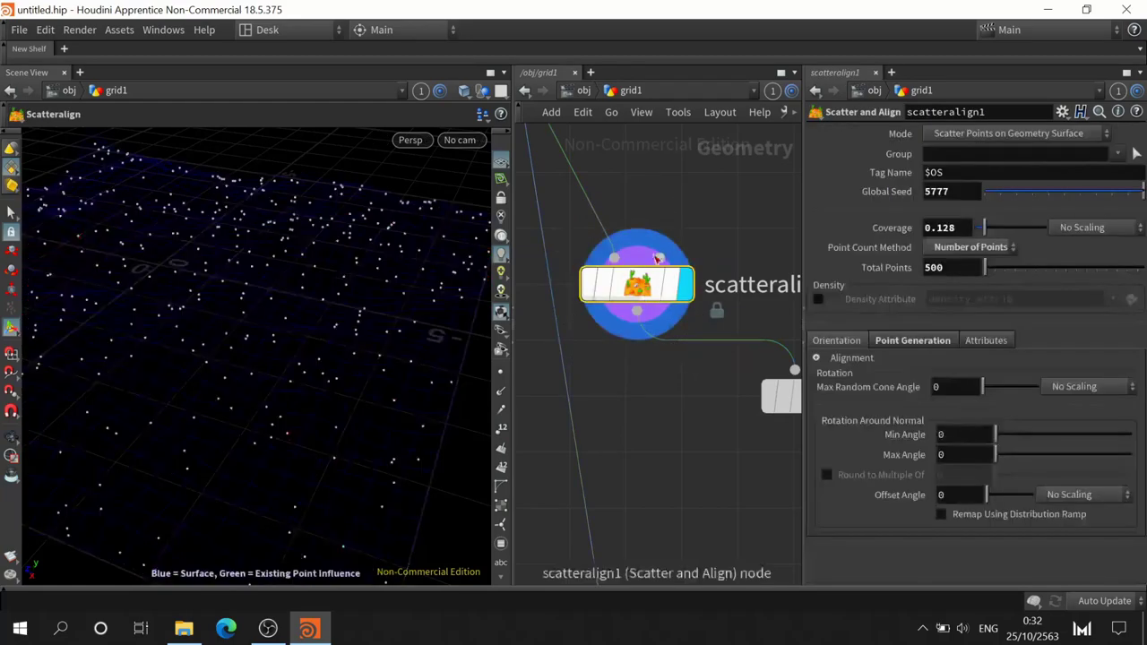
middle_click_drag(702, 189, 719, 408)
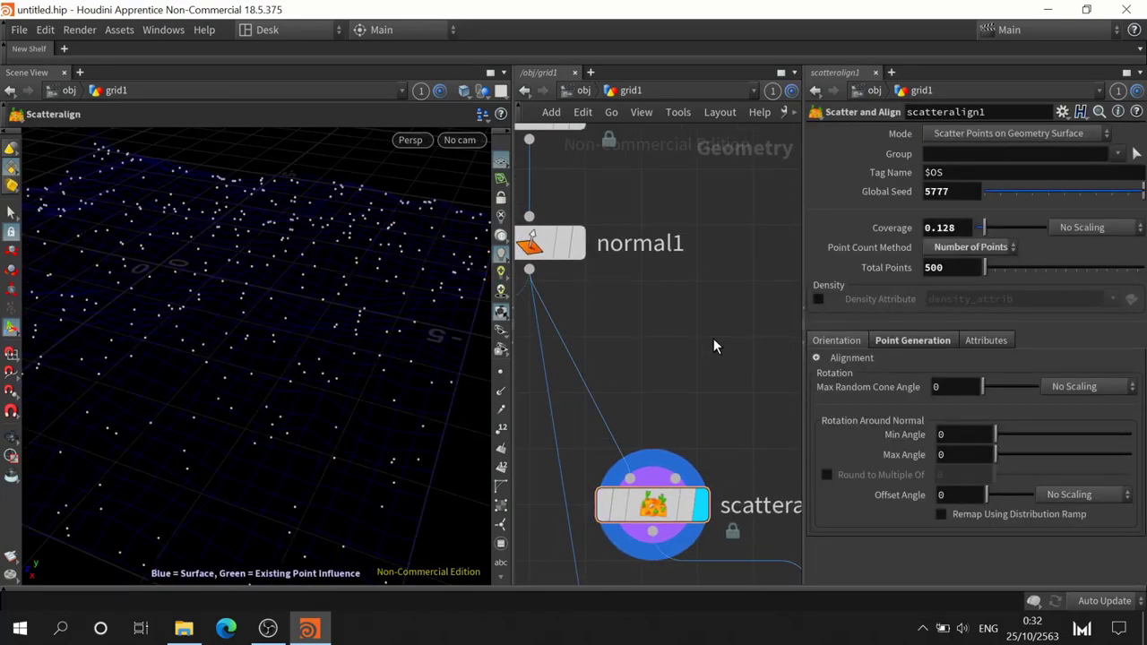
- Insert a Mask by Feature node on the normal1-to-scatteralign1 wire and display it
key("Tab")
type("mas")
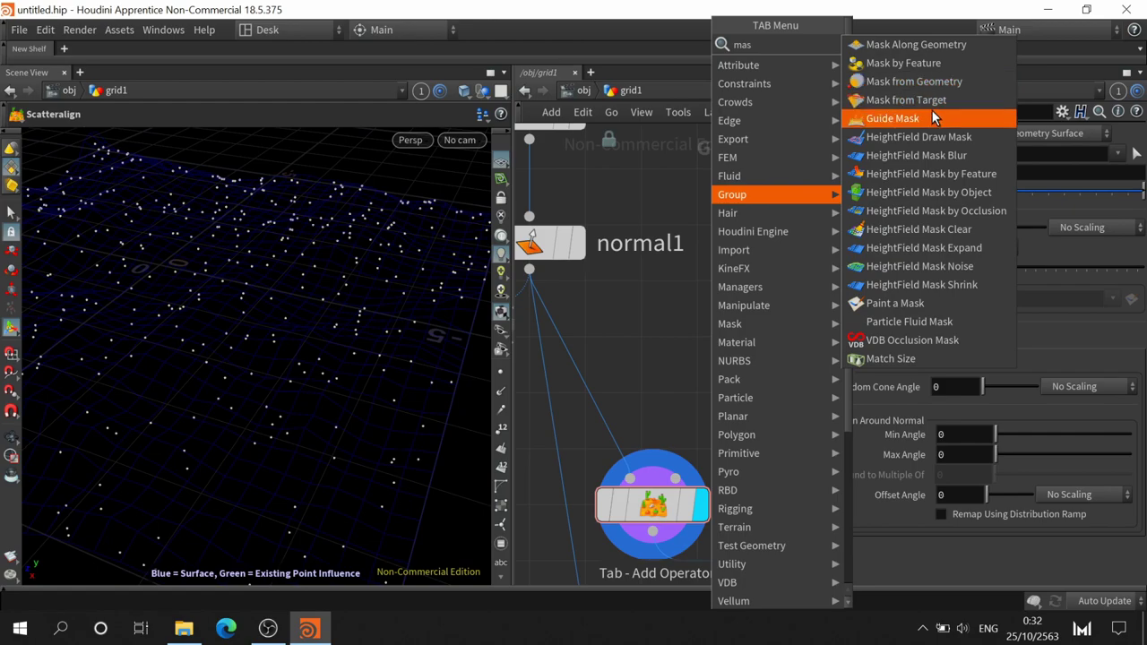
left_click(935, 64)
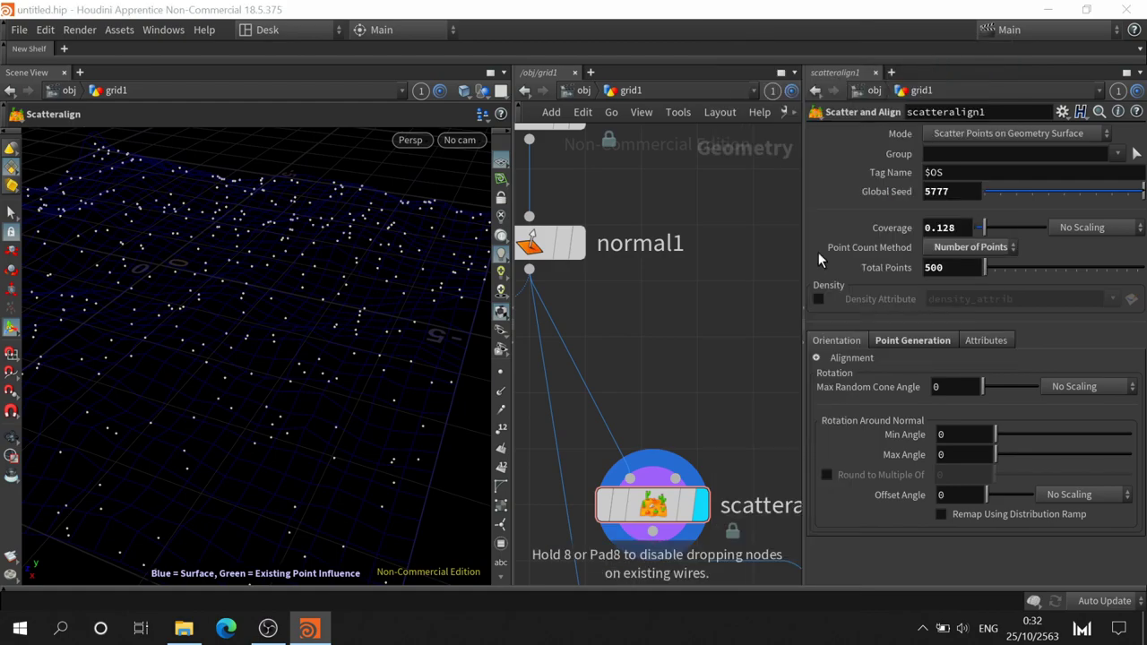
left_click(600, 407)
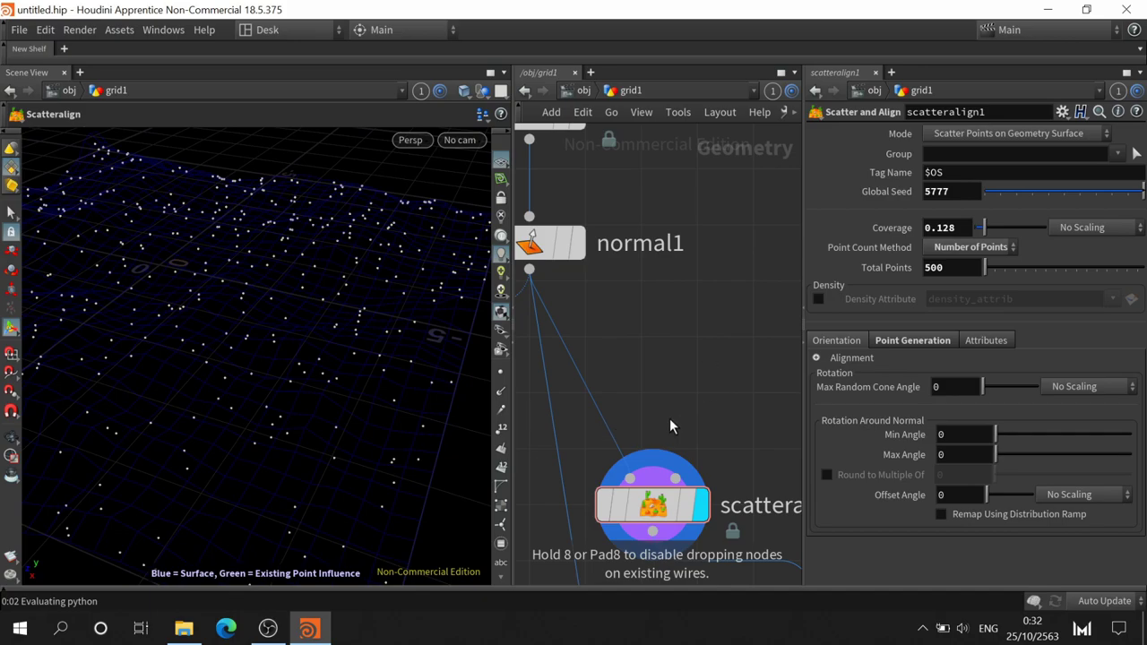
middle_click_drag(721, 324, 664, 312)
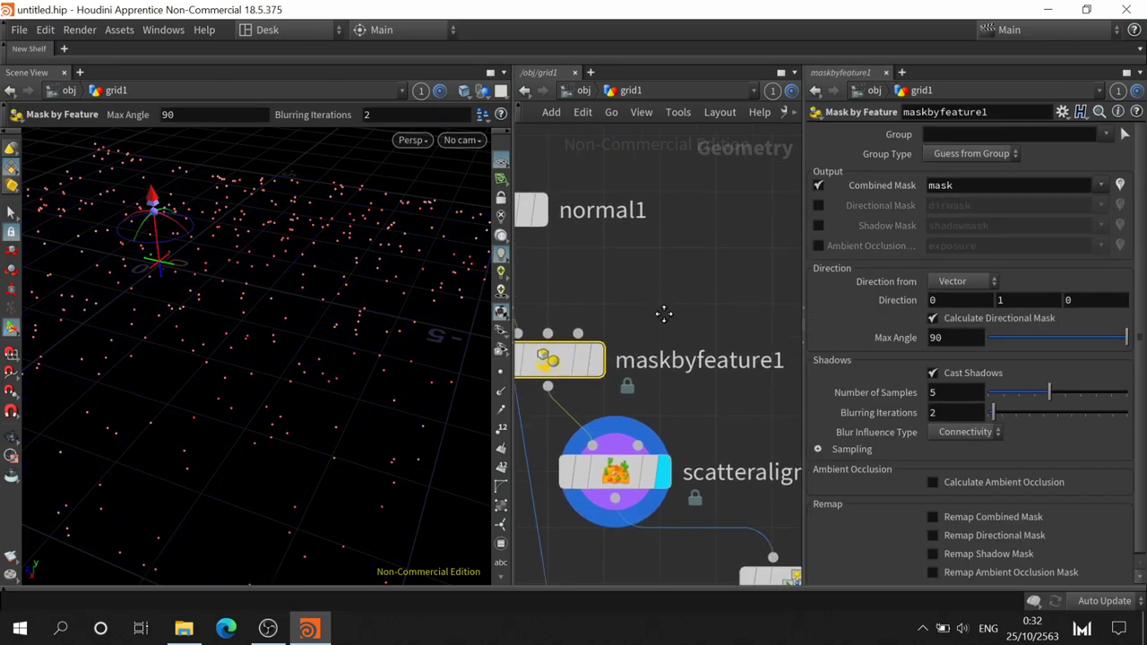
left_click(596, 359)
left_click_drag(562, 363, 632, 327)
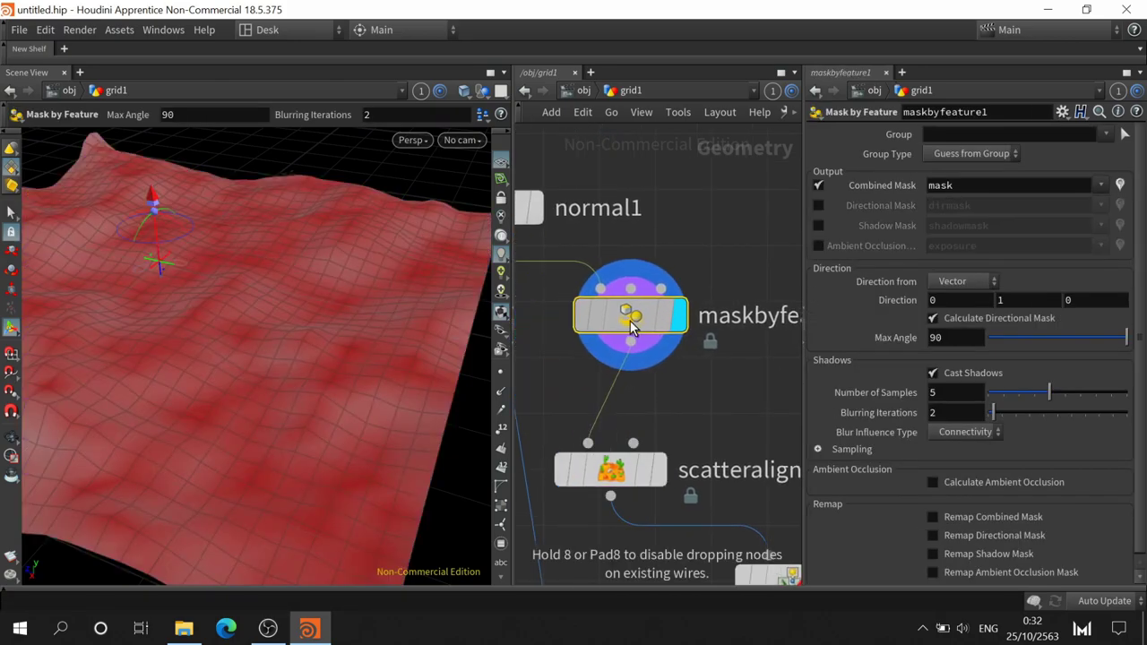
key("h")
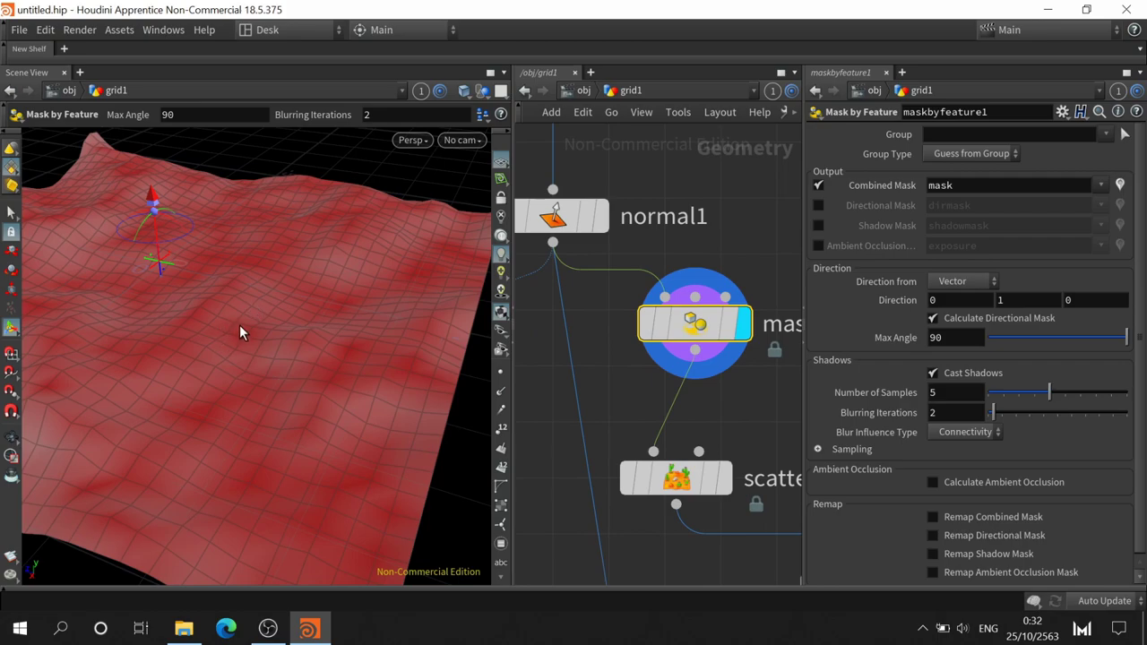
- Keep Cast Shadows on and tilt the mask direction to 0, 0.888, 0.460
key("Escape")
scroll(237, 322, "down", 3)
mouse_move(236, 320)
left_mouse_down()
mouse_move(279, 391)
mouse_move(279, 369)
left_mouse_up()
key("Return")
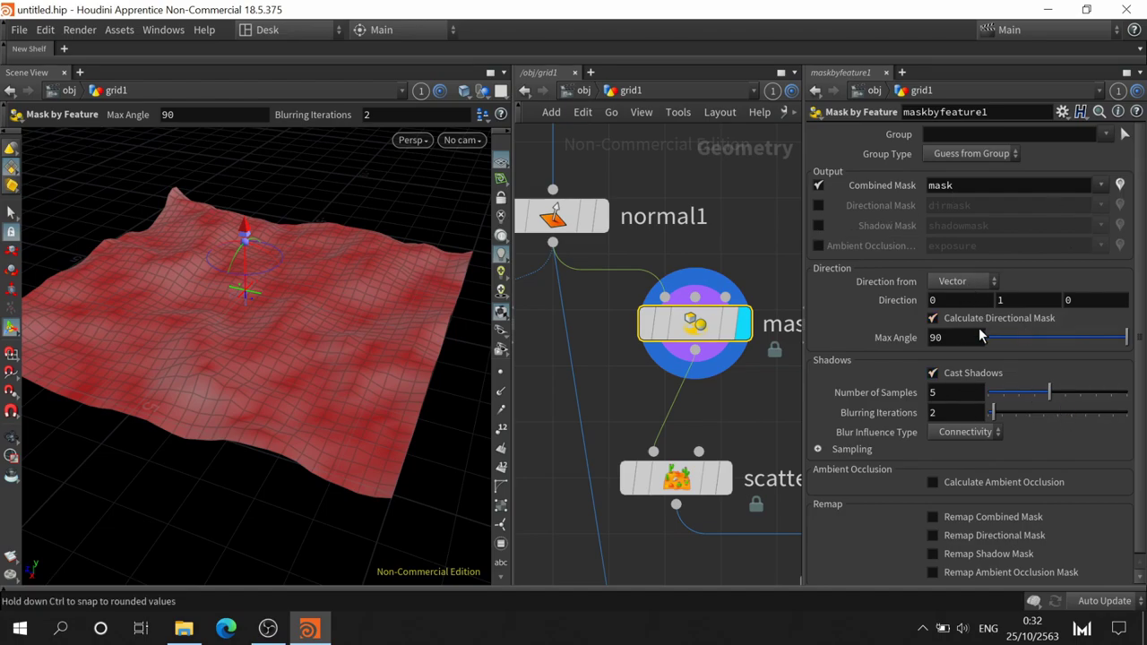
scroll(952, 323, "down", 1)
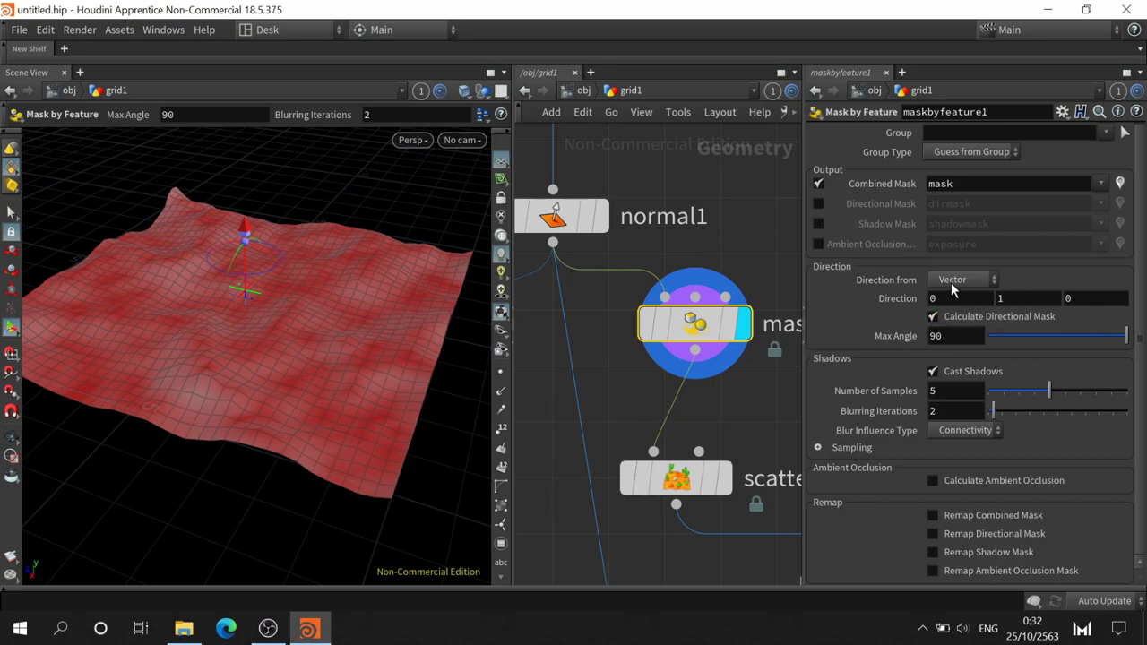
left_click(954, 370)
left_click(953, 370)
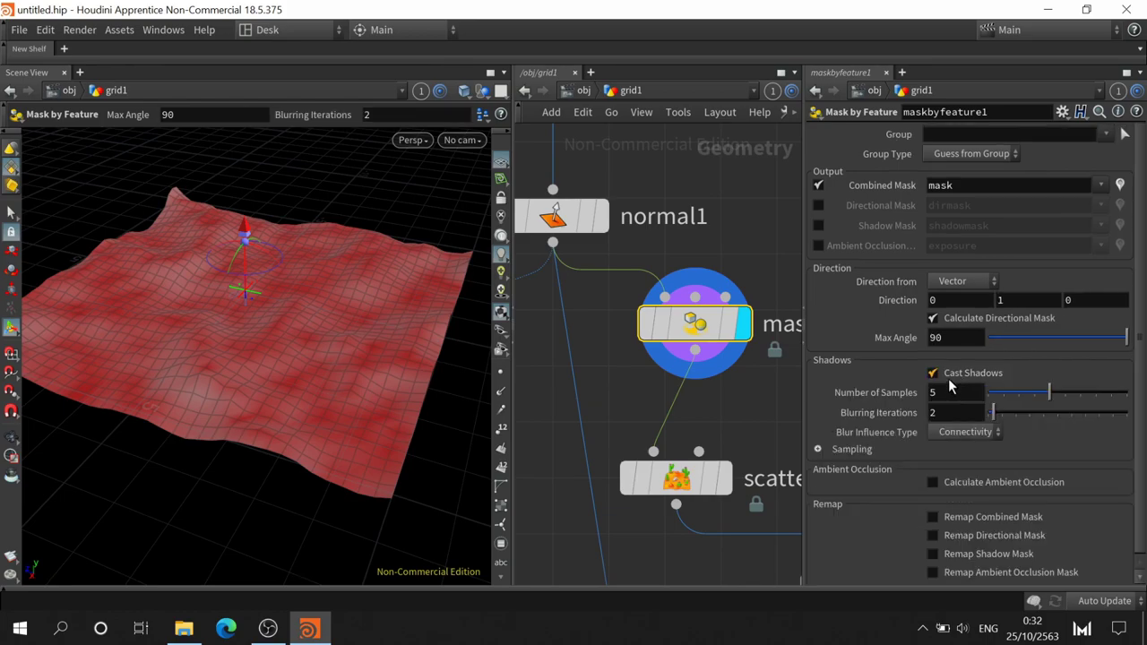
left_click(951, 375)
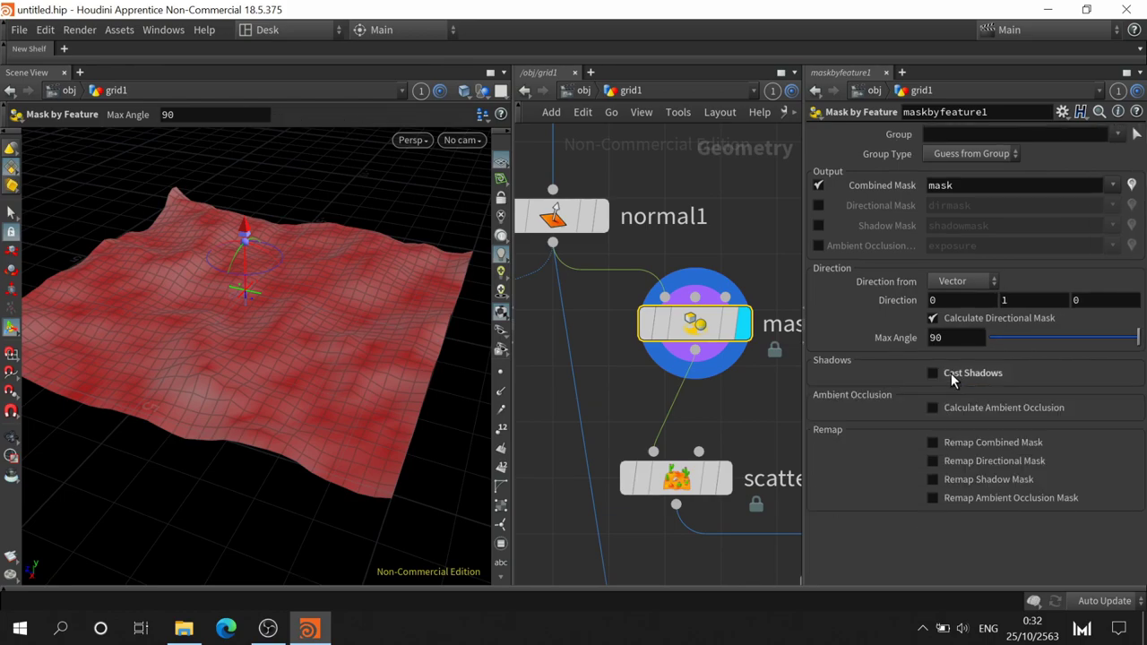
left_click(952, 375)
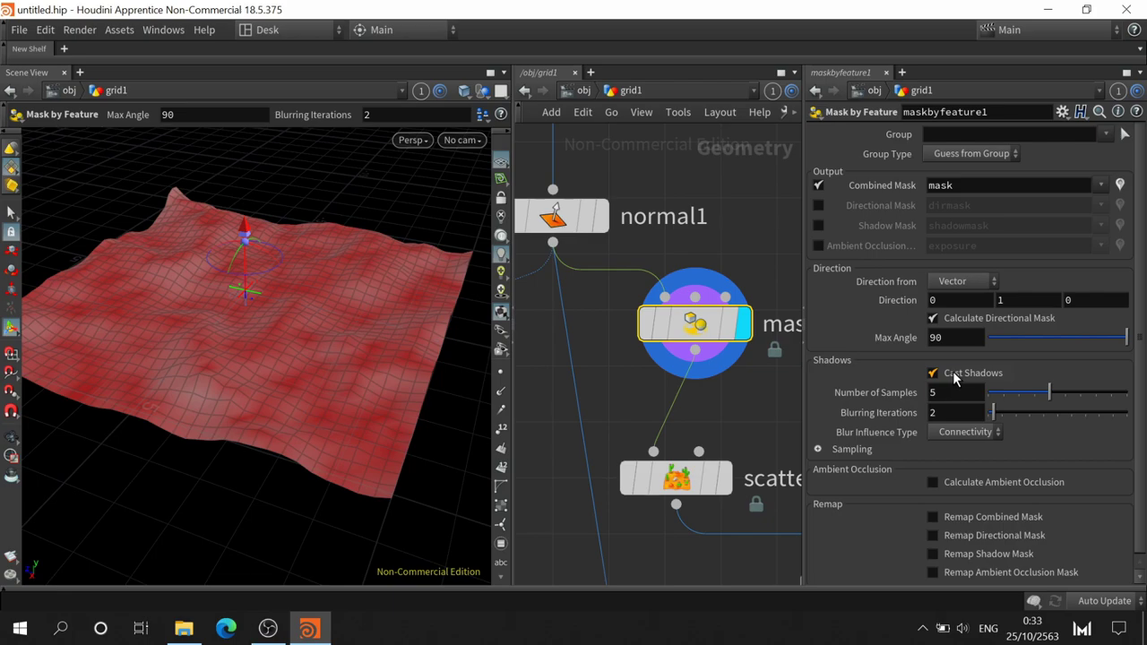
mouse_move(270, 250)
left_mouse_down()
mouse_move(288, 289)
mouse_move(237, 232)
left_mouse_up()
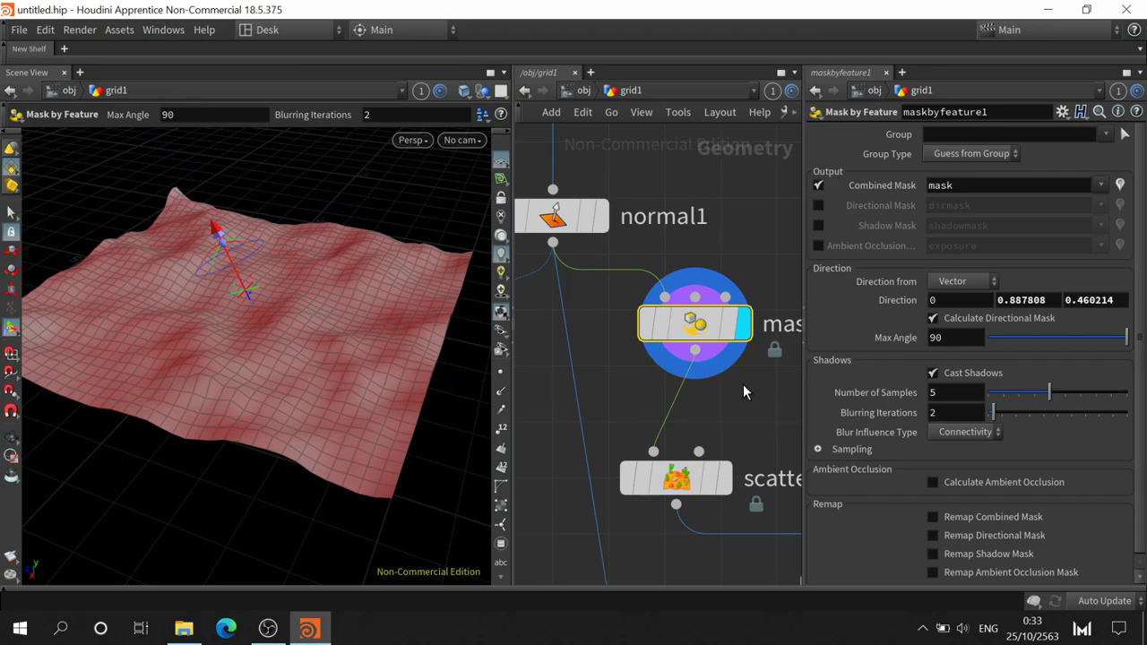
- Drag maskbyfeature1's Max Angle down to 37.4
middle_click_drag(743, 385, 661, 363)
mouse_move(1126, 336)
left_mouse_down()
mouse_move(1007, 351)
mouse_move(1063, 357)
mouse_move(1050, 356)
left_mouse_up()
middle_click_drag(748, 423, 783, 340)
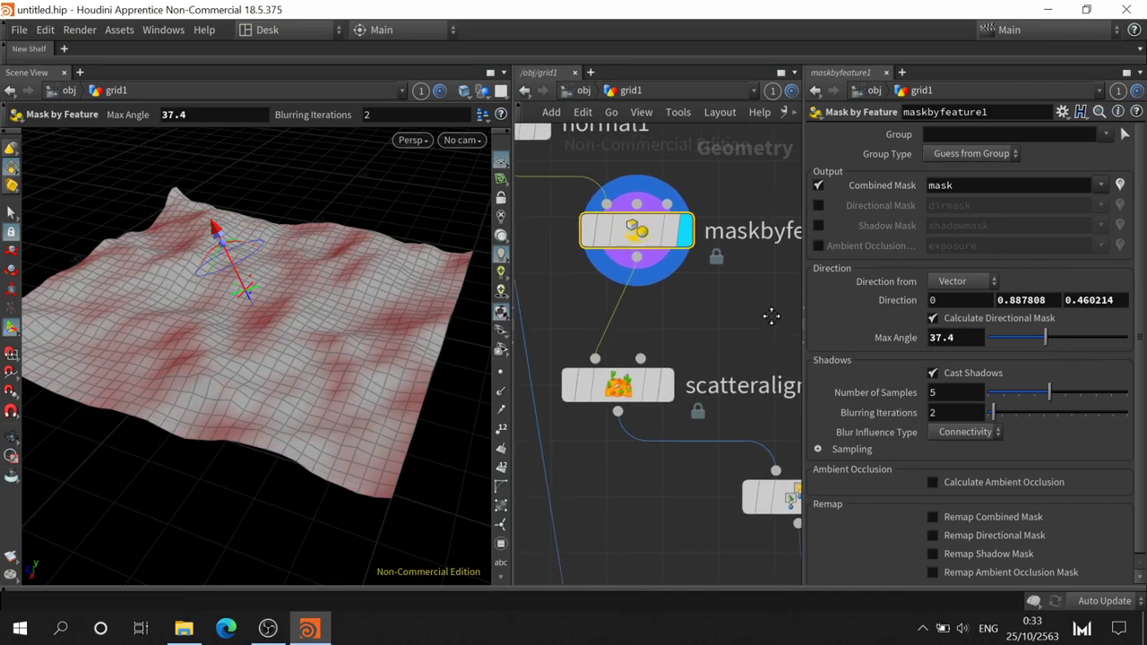
- Enable Density on scatteralign1 and set its Density Attribute to 'mask'
left_click(681, 370)
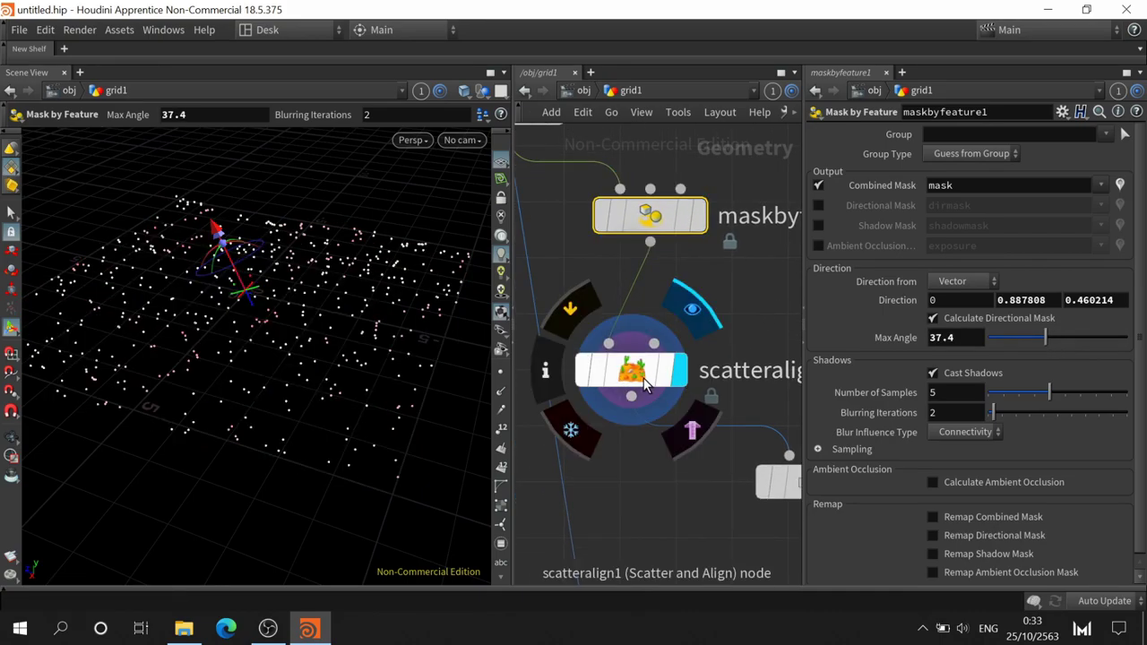
left_click(632, 370)
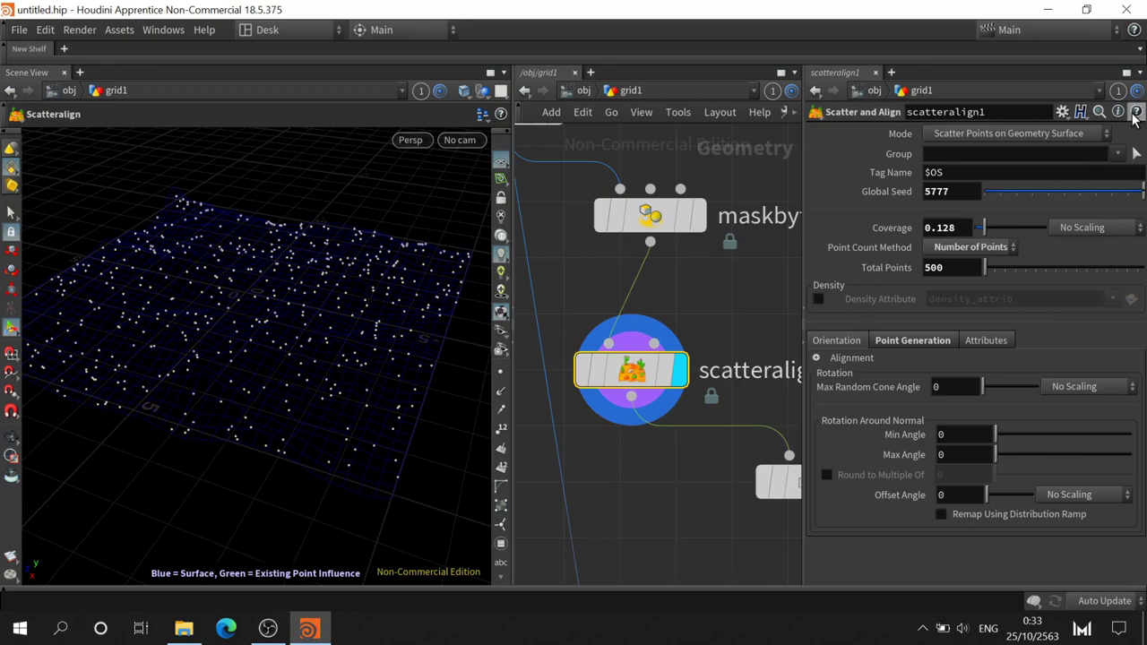
left_click(819, 298)
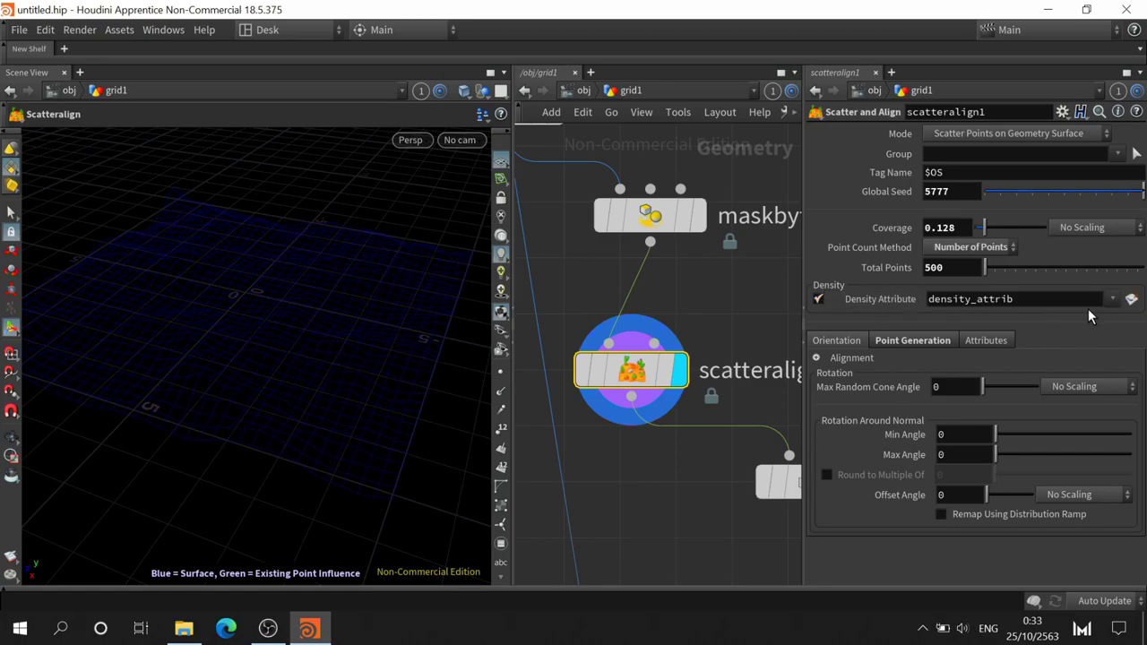
left_click(1112, 299)
left_click(653, 217)
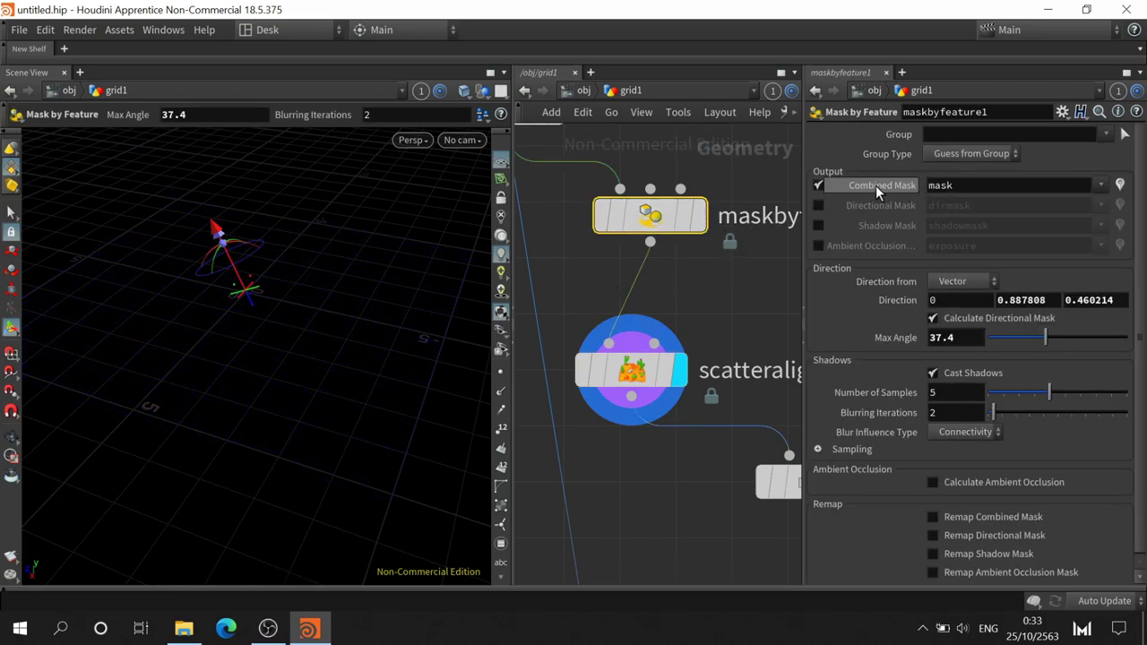
left_click(632, 370)
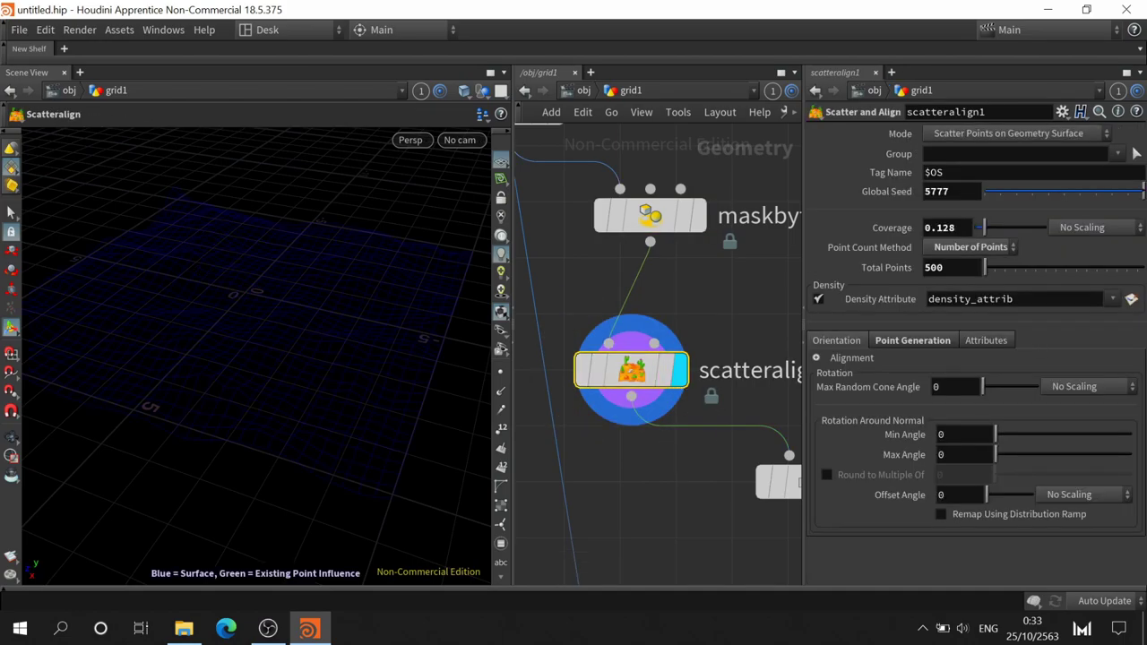
left_click(1112, 298)
left_click(1117, 316)
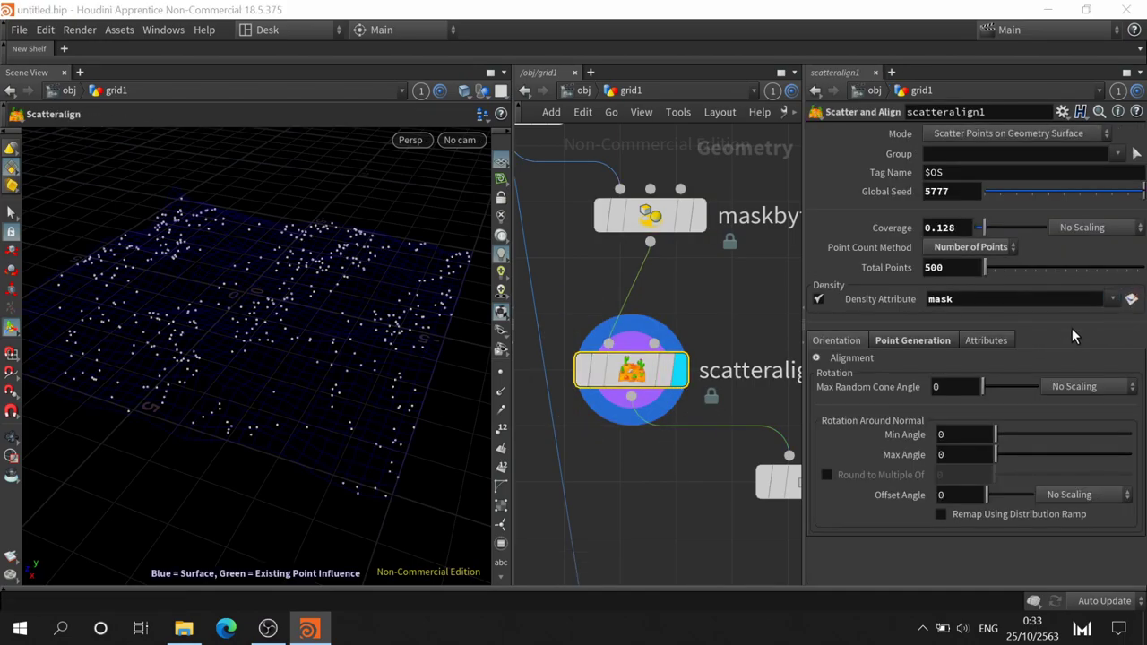
left_click(659, 221)
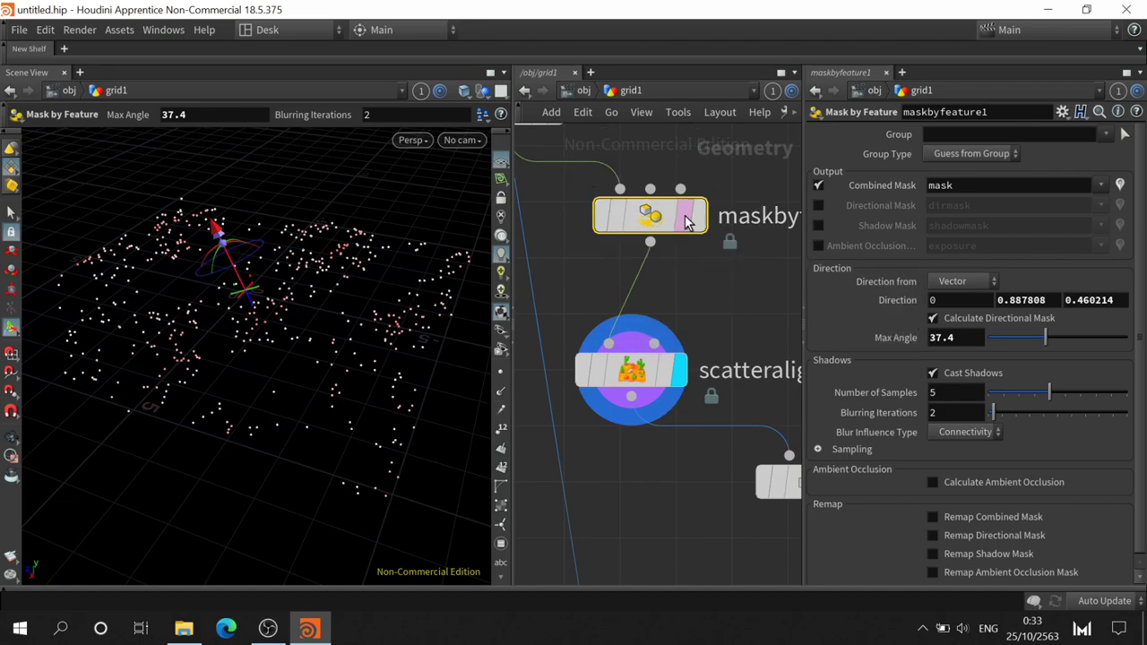
- Re-aim the Mask by Feature direction to (0, 0.702, -0.713) and set Max Angle to 39.6
mouse_move(253, 260)
left_mouse_down()
mouse_move(251, 243)
mouse_move(297, 310)
mouse_move(289, 158)
left_mouse_up()
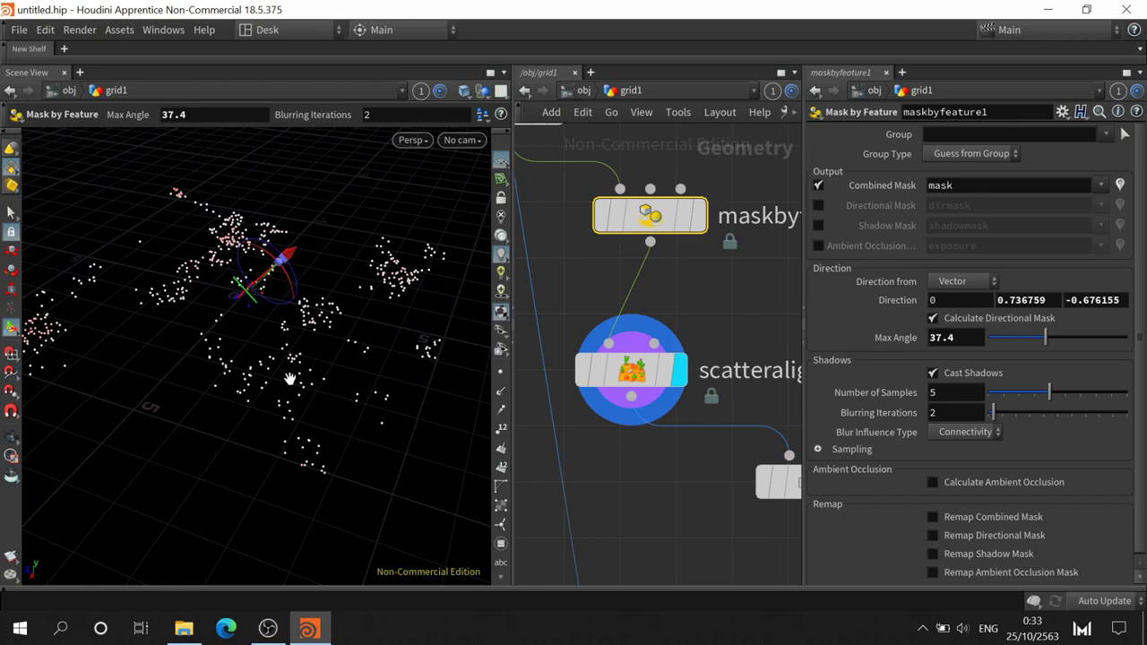
key("Escape")
mouse_move(290, 379)
left_mouse_down()
mouse_move(200, 422)
mouse_move(269, 405)
mouse_move(259, 416)
left_mouse_up()
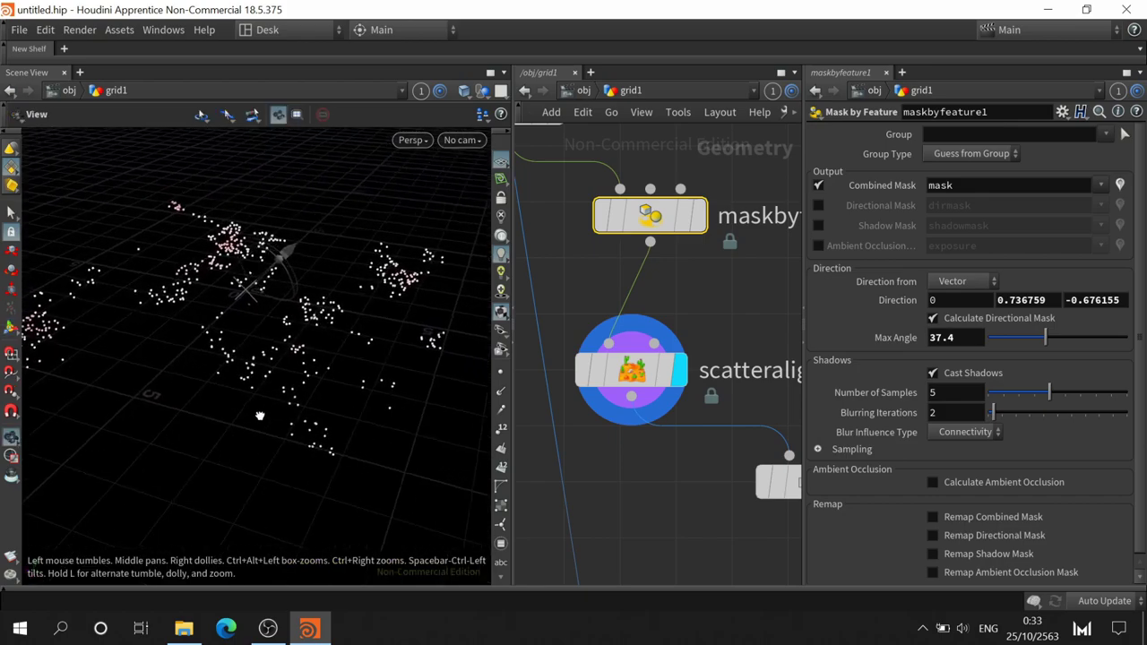
key("Return")
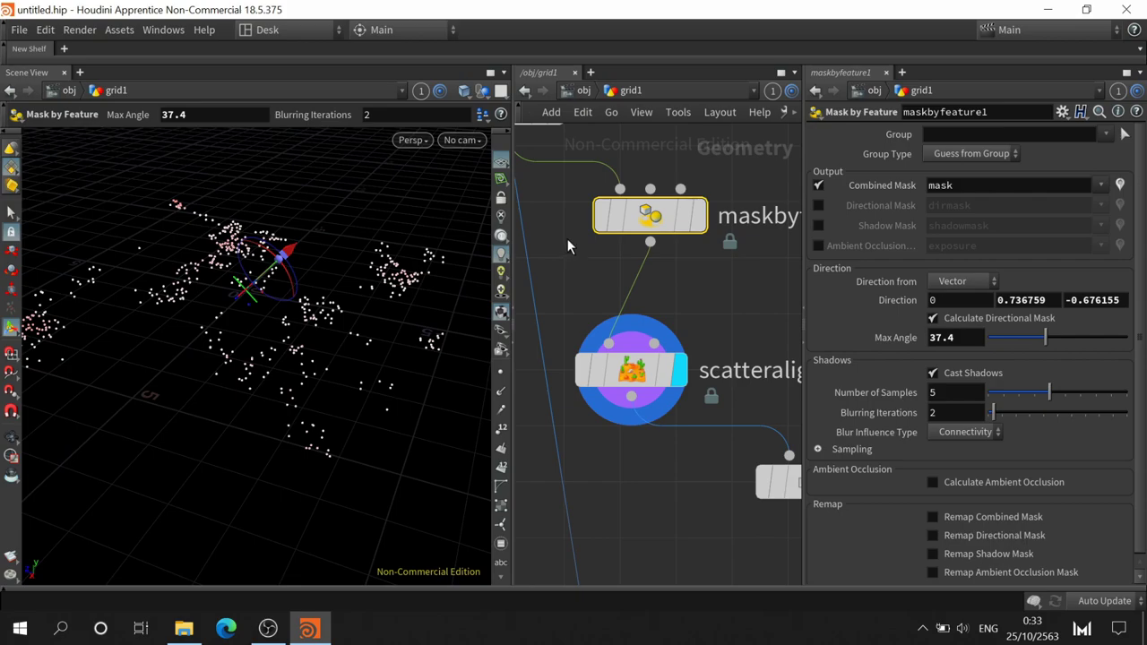
mouse_move(297, 291)
left_mouse_down()
mouse_move(287, 268)
mouse_move(294, 285)
mouse_move(297, 265)
left_mouse_up()
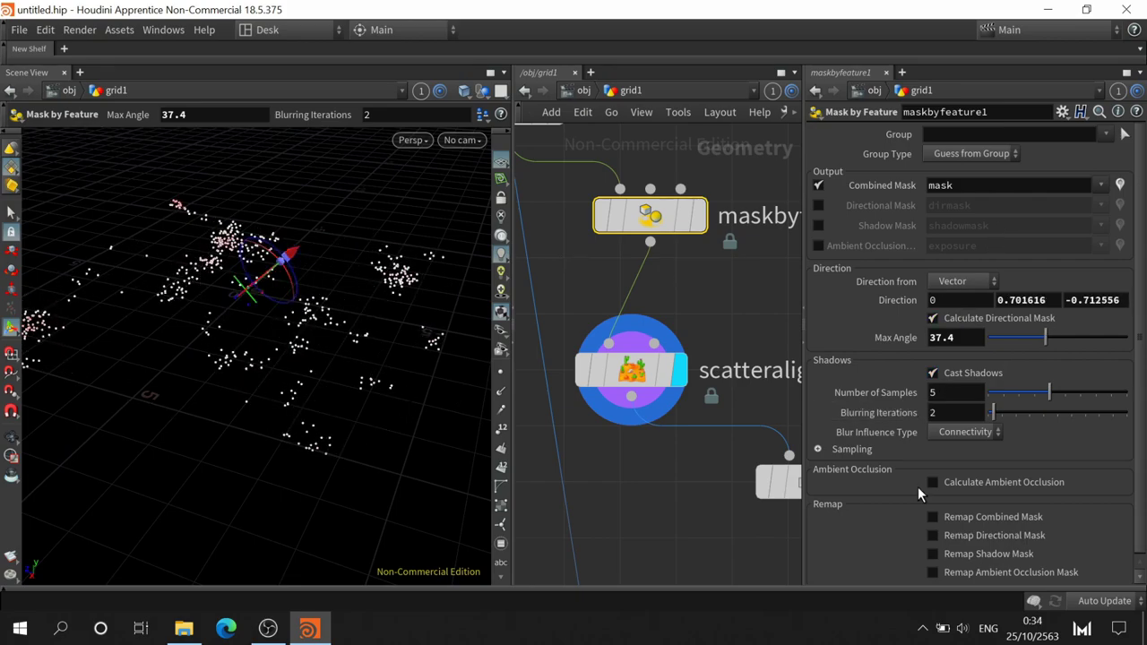
mouse_move(1045, 343)
left_mouse_down()
mouse_move(1023, 349)
mouse_move(1050, 340)
left_mouse_up()
- Keep Vector as the direction source and toggle Calculate Directional Mask, leaving it off
left_click(976, 285)
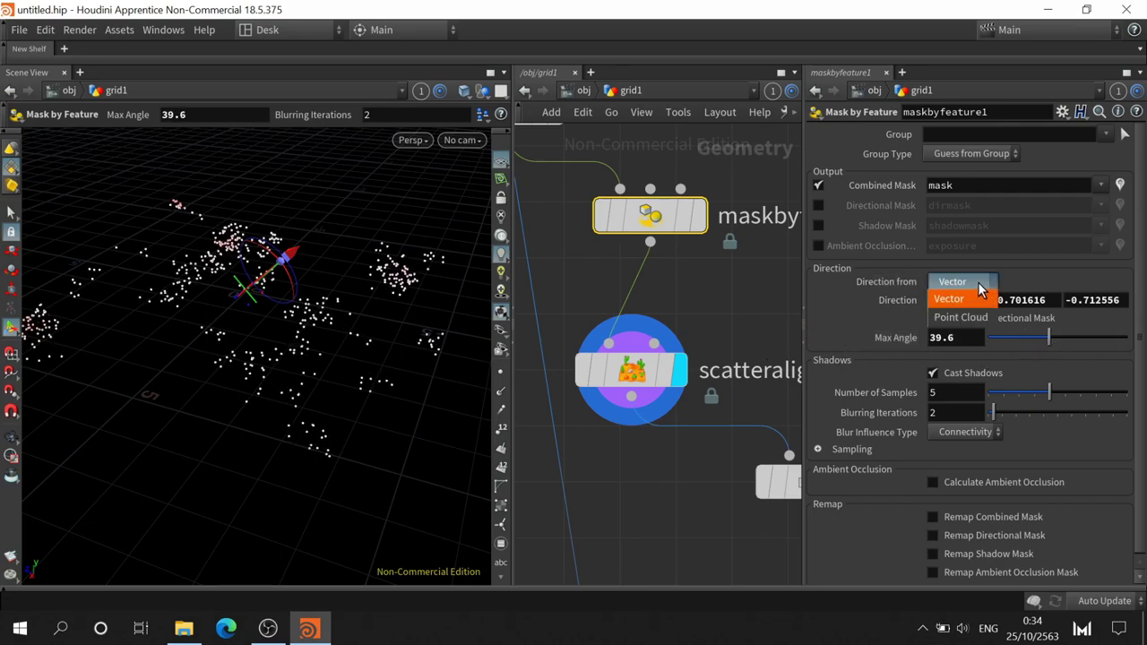
left_click(978, 283)
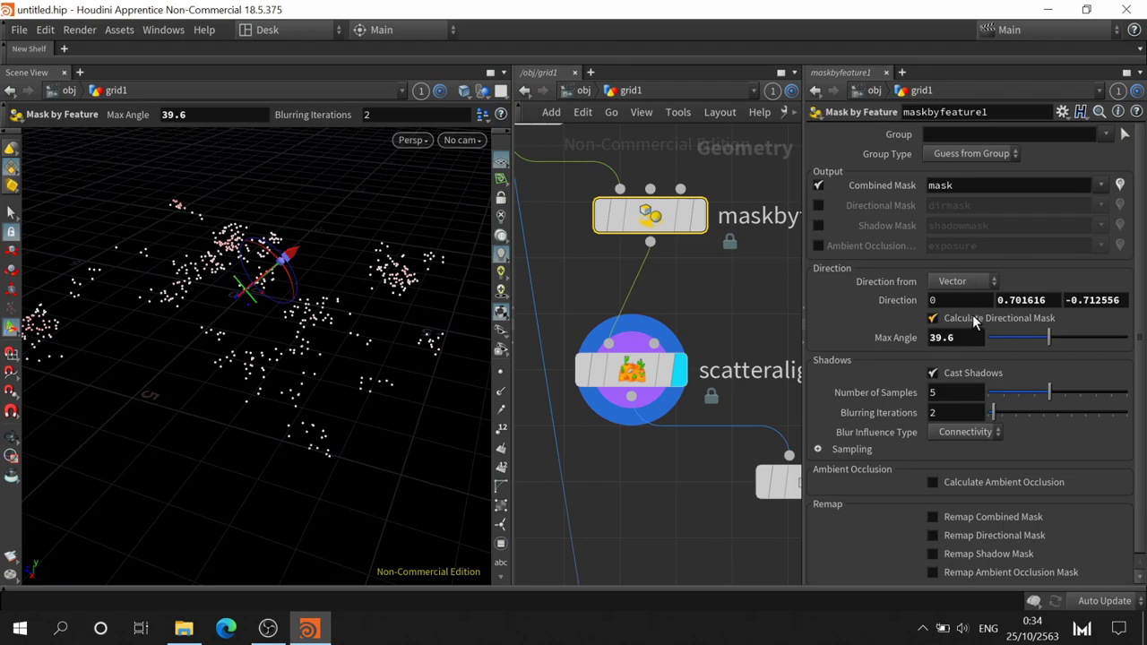
left_click(972, 315)
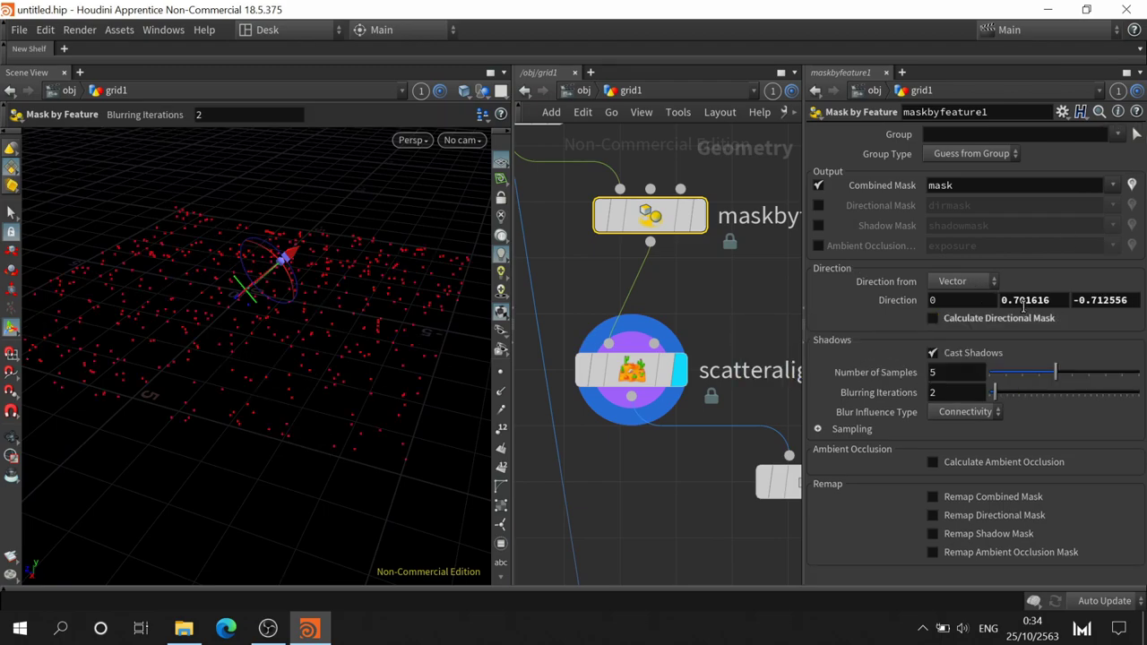
left_click(971, 318)
left_click(971, 318)
- Enable Calculate Ambient Occlusion and adjust its sample count, bias and blurring
left_click(986, 464)
left_click(986, 463)
left_click(985, 464)
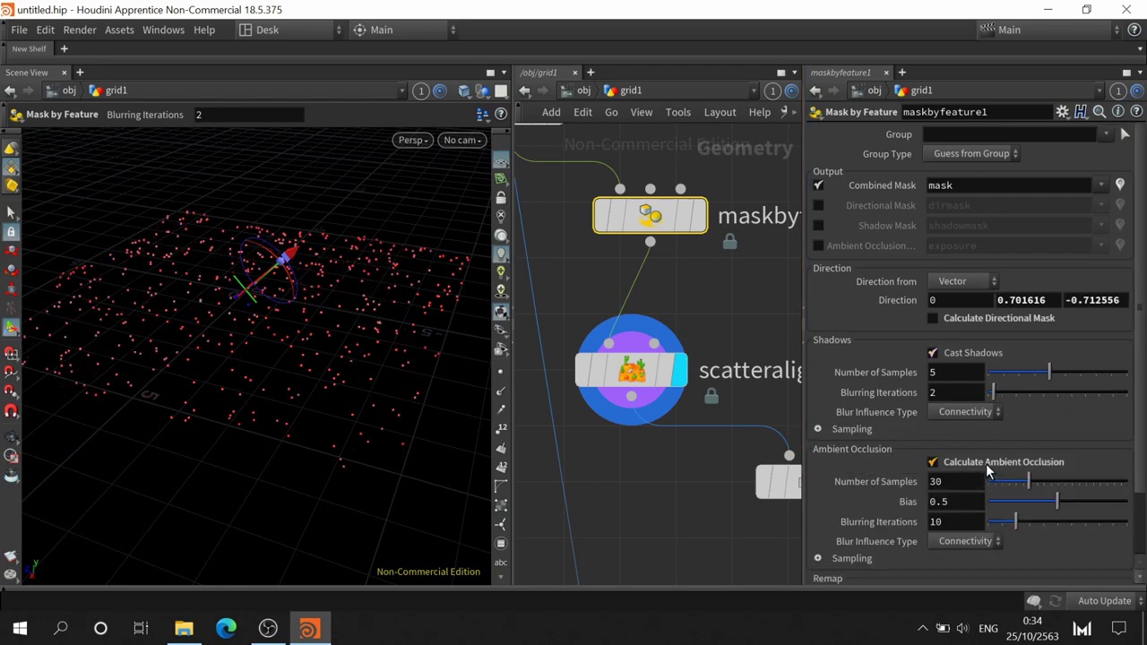
mouse_move(1023, 473)
left_mouse_down()
mouse_move(1069, 476)
mouse_move(1010, 508)
left_mouse_up()
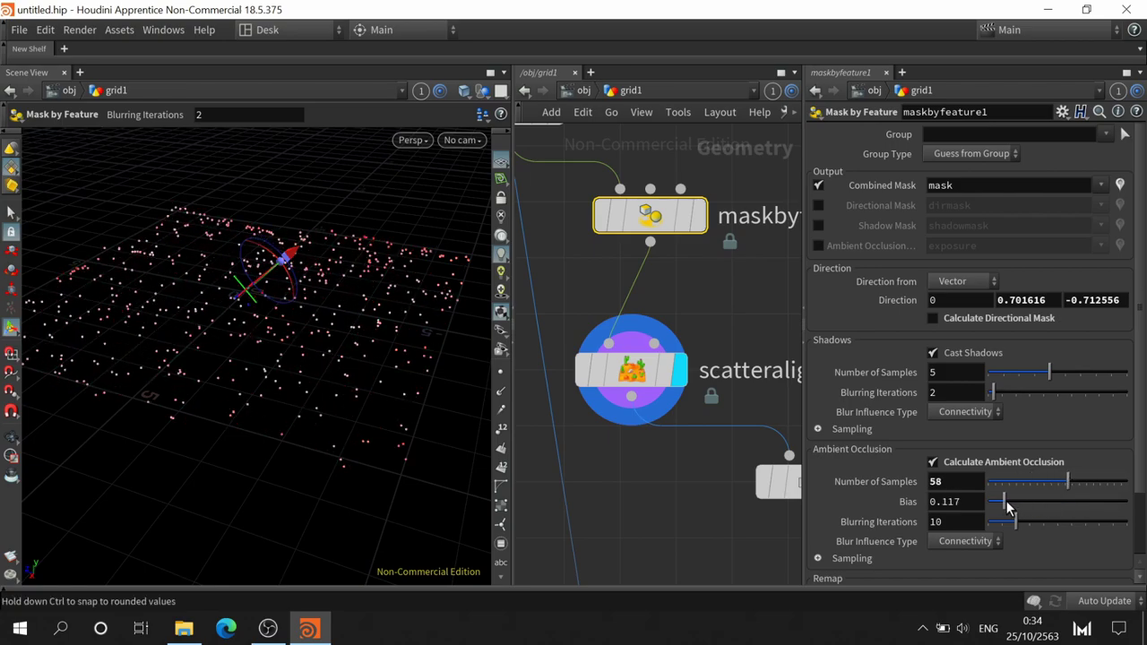
left_click(1010, 509)
left_click_drag(1007, 522, 1024, 523)
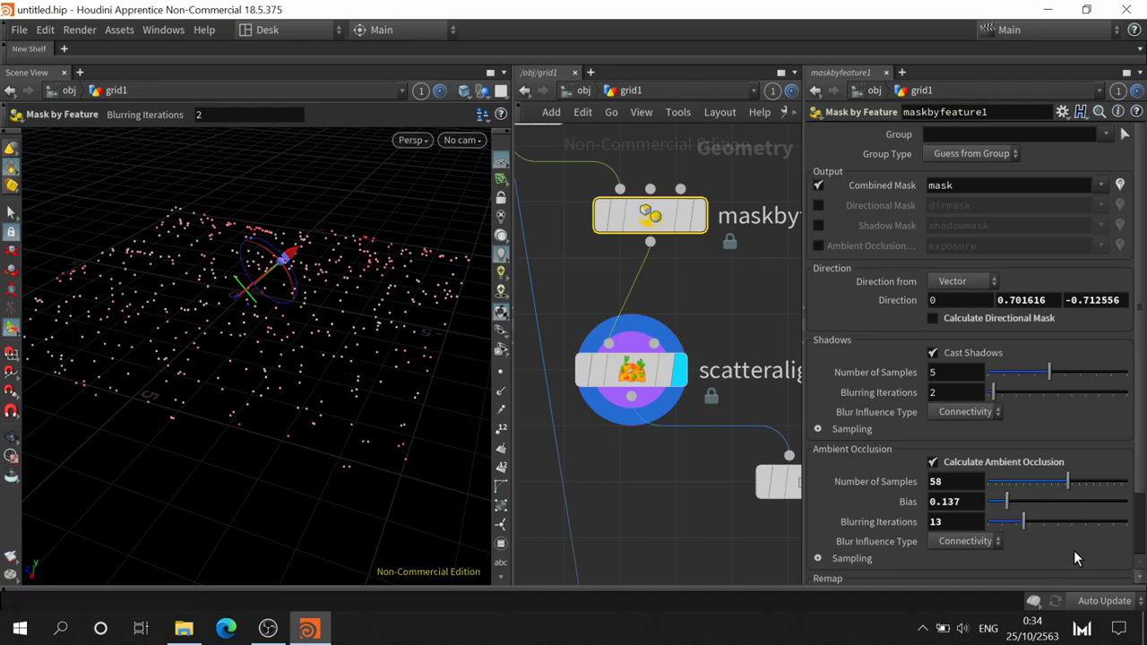
- Turn ambient occlusion off and turn the directional mask back on
scroll(1075, 550, "down", 3)
left_click(1023, 515)
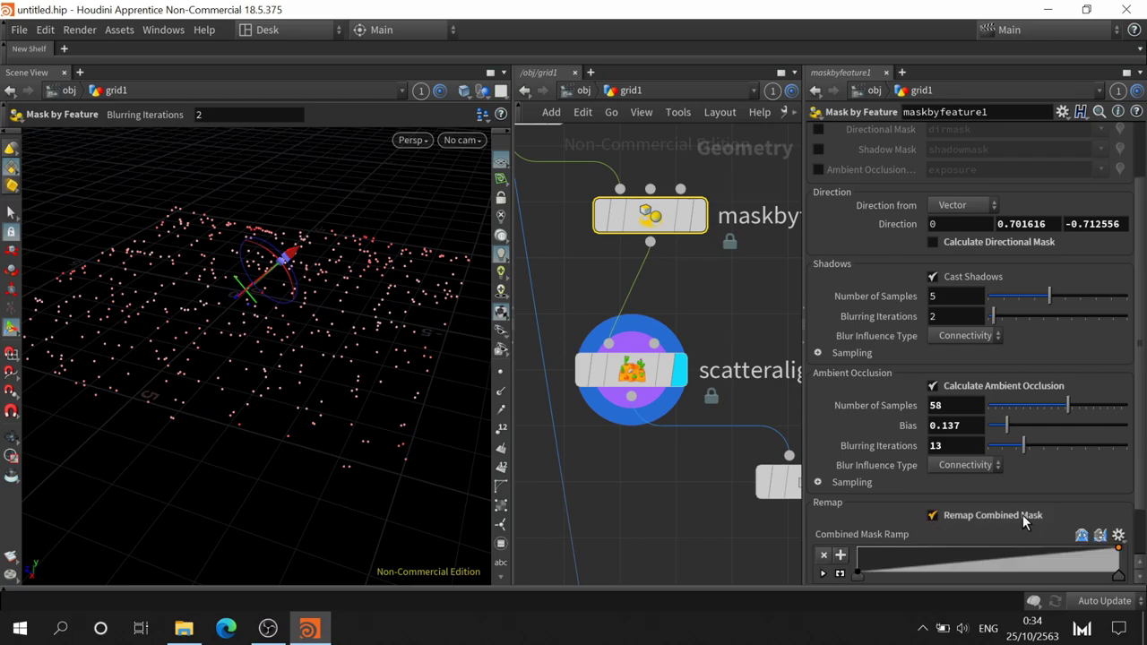
left_click(1023, 516)
left_click(937, 385)
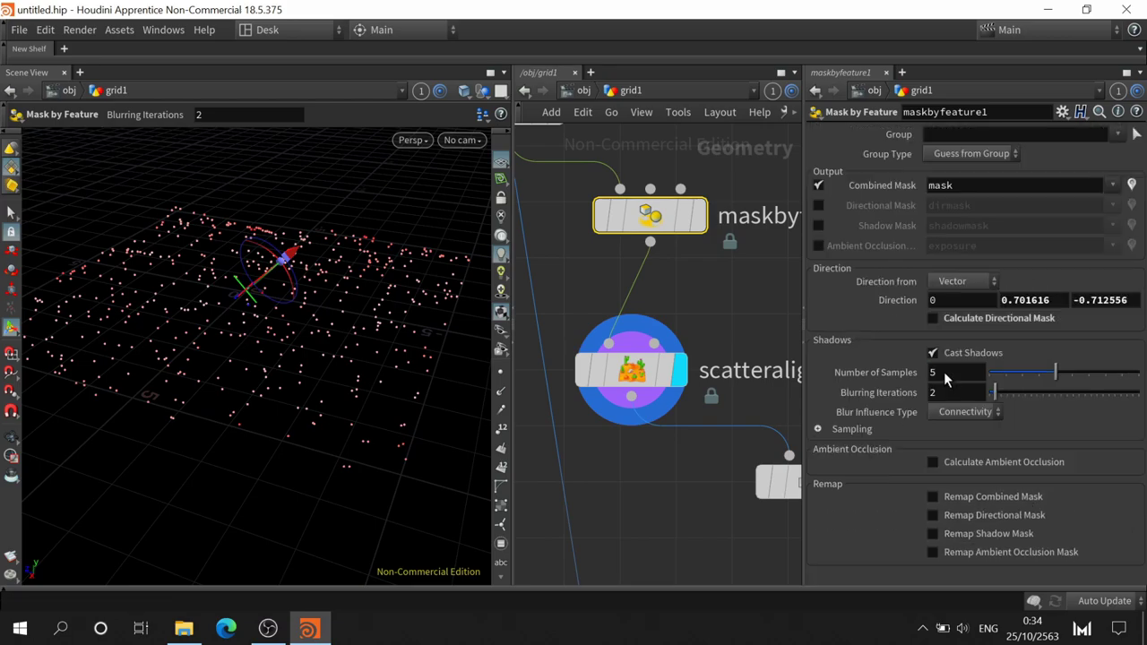
left_click(955, 320)
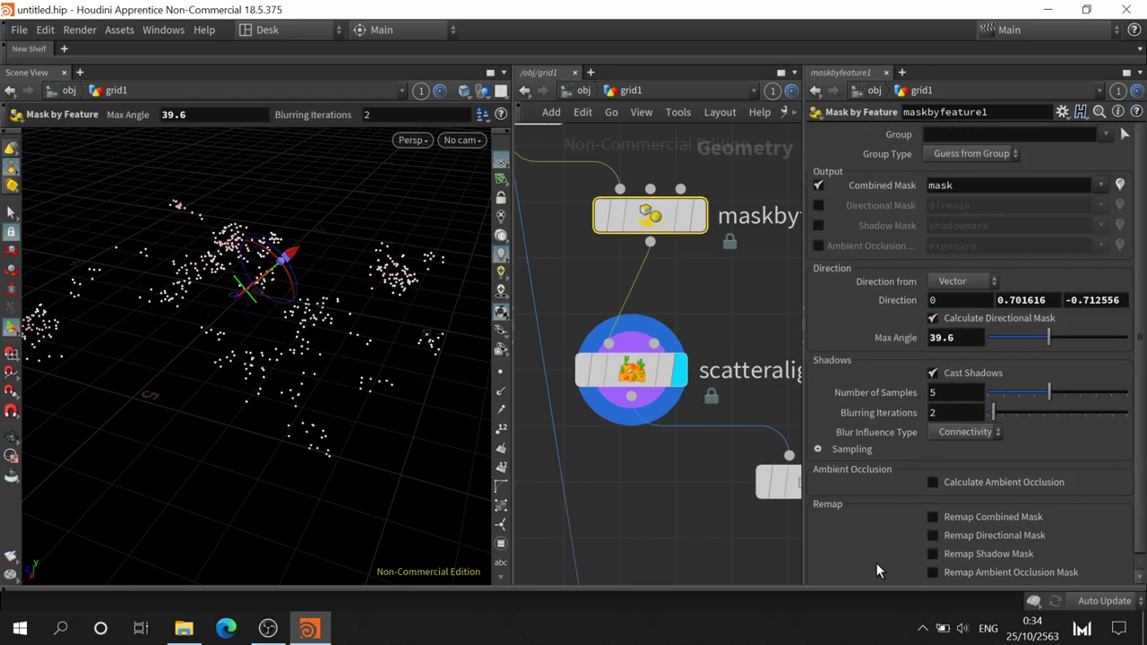
- Enable Remap Combined Mask and add ramp keys, lowering the middle and raising the end
left_click(948, 514)
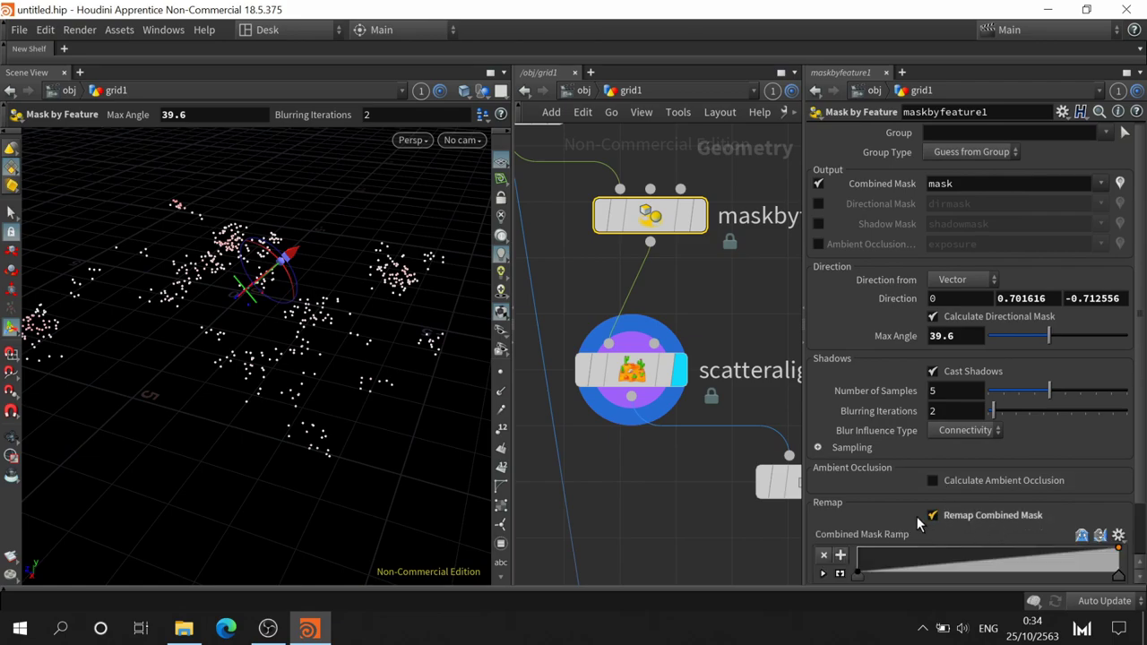
scroll(942, 506, "down", 1)
left_click(991, 517)
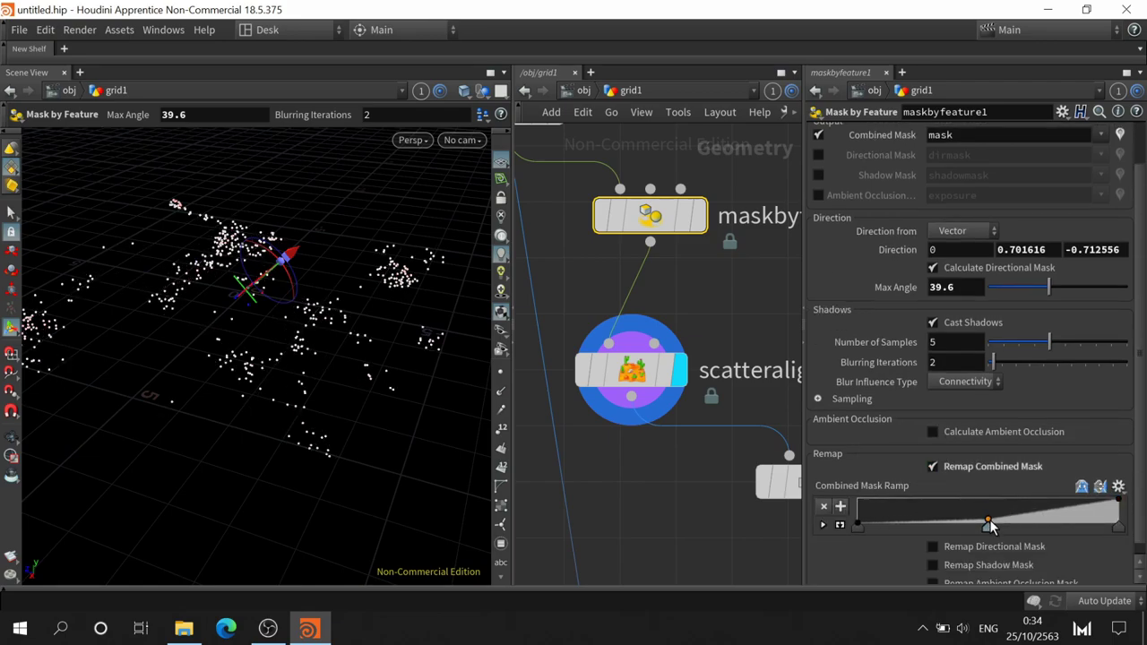
left_click_drag(1049, 507, 1058, 519)
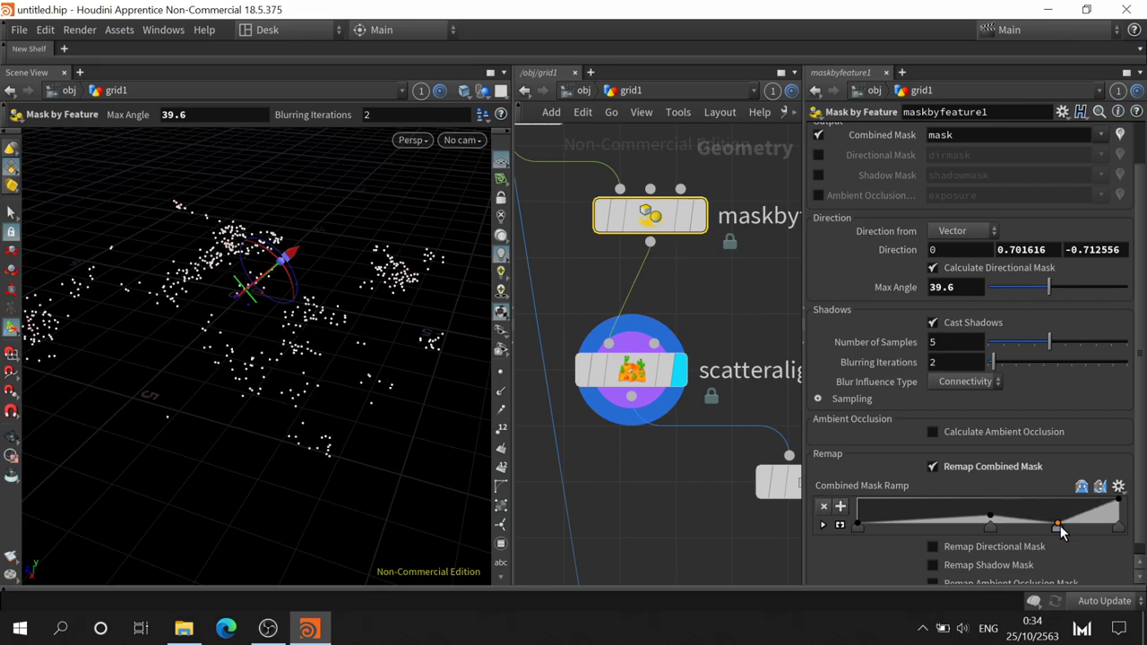
left_click(1084, 507)
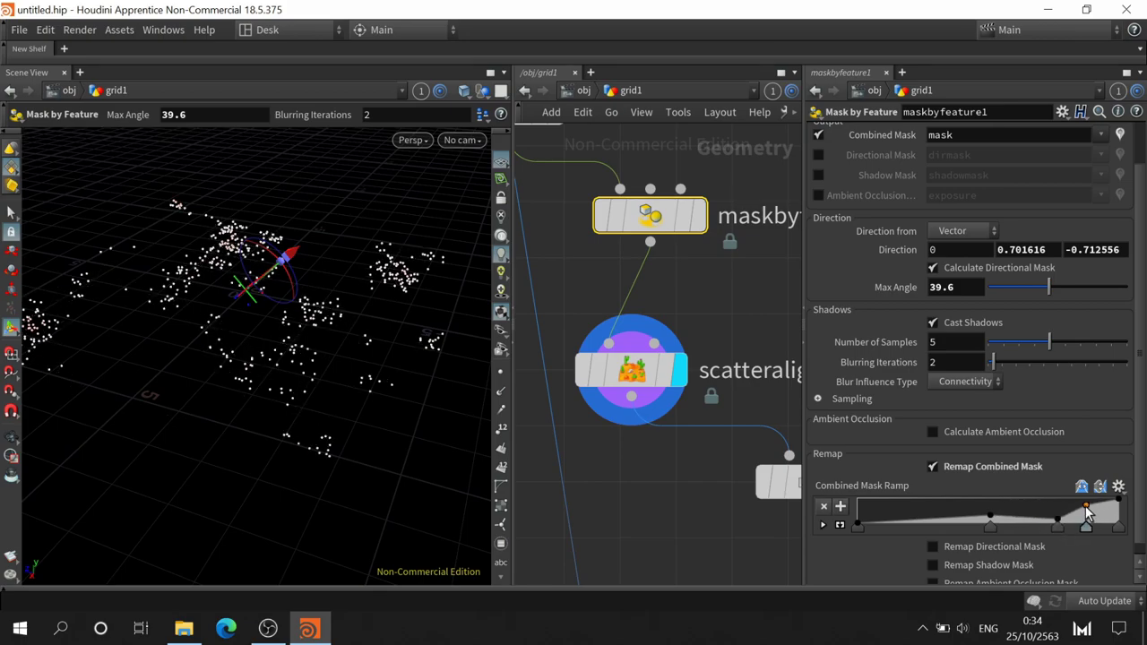
middle_click_drag(745, 311, 642, 183)
scroll(707, 426, "down", 3)
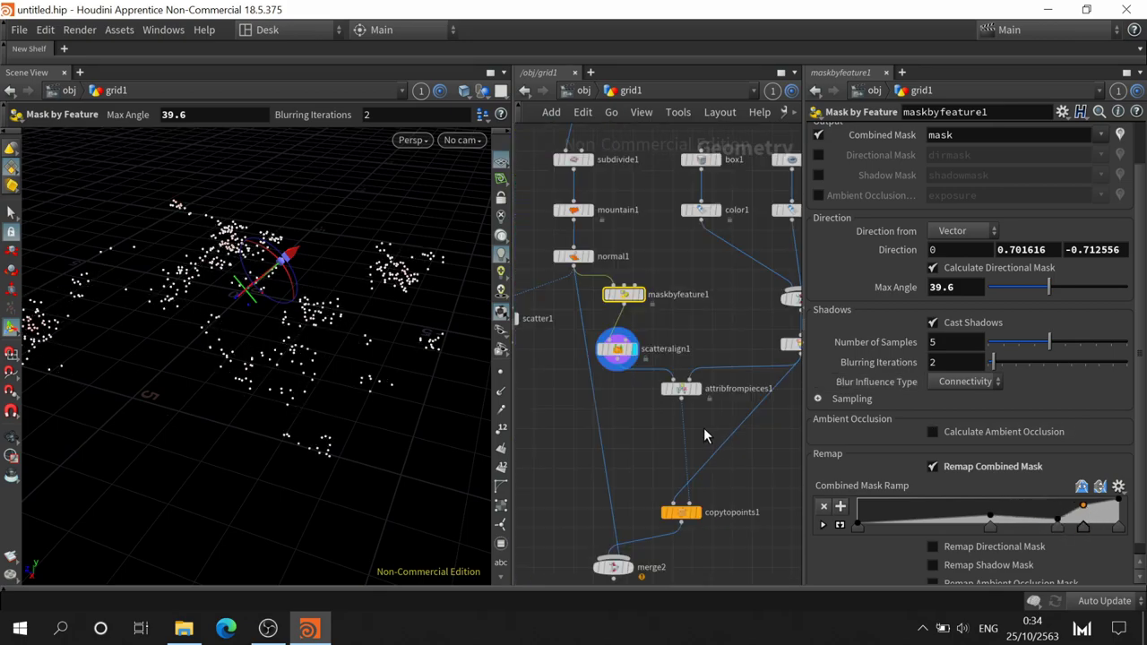
middle_click_drag(703, 427, 690, 269)
- Display merge2, then re-aim maskbyfeature1's direction to (0, 0.912, -0.409)
left_click(637, 414)
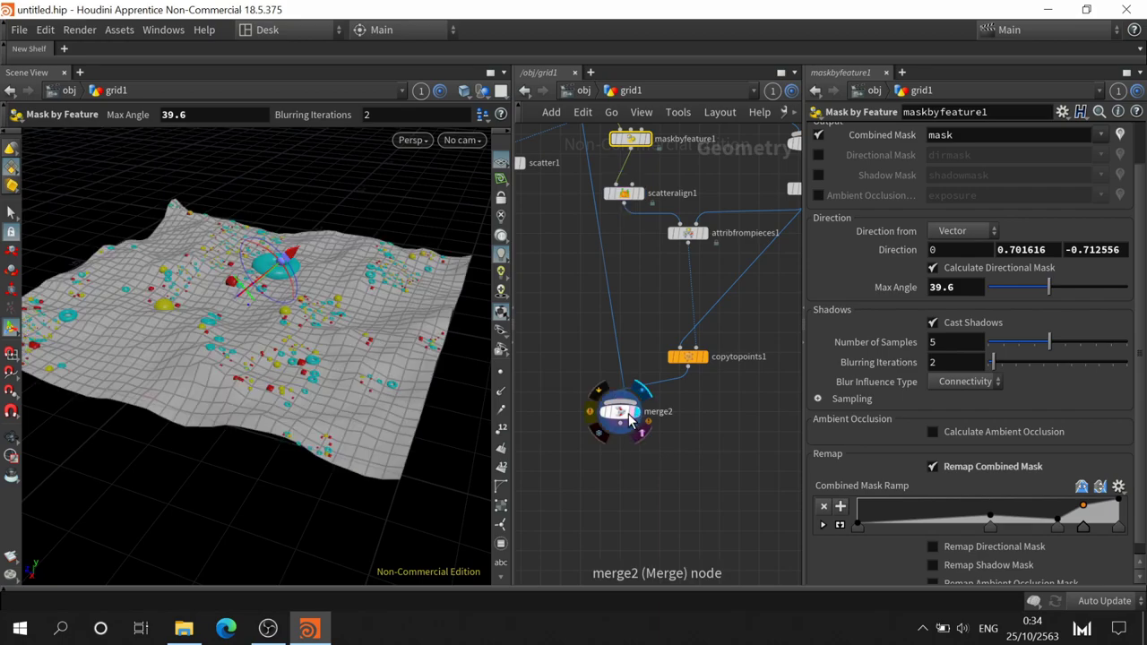
left_click(618, 411)
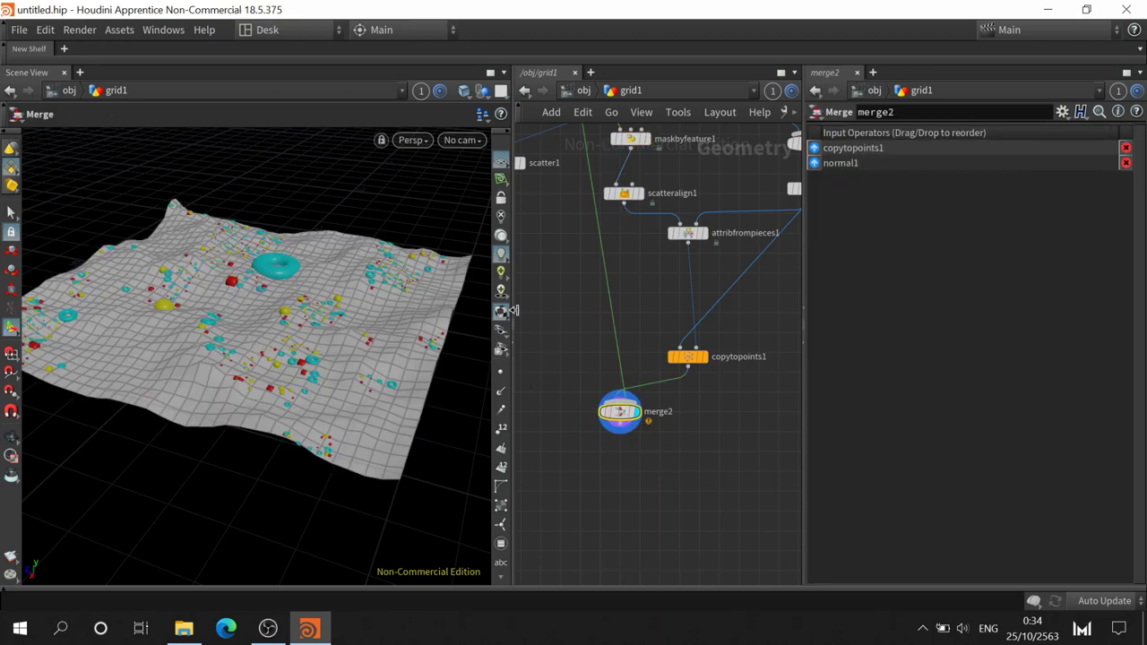
middle_click_drag(574, 313, 662, 346)
scroll(645, 336, "up", 5)
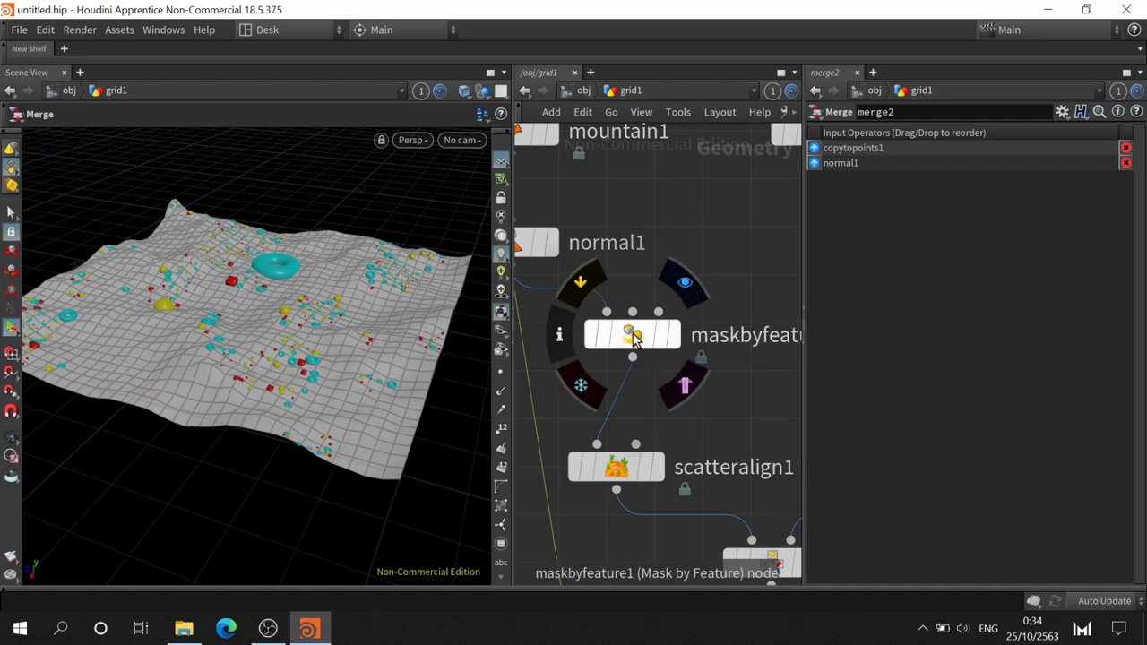
left_click(633, 337)
left_click_drag(288, 288, 282, 261)
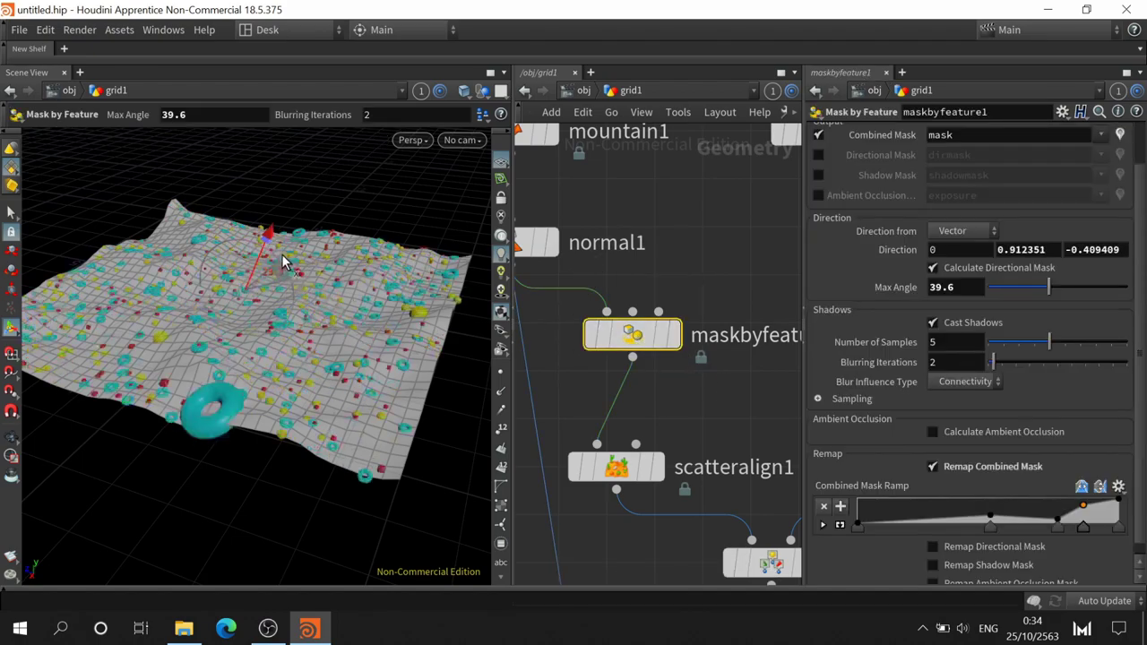